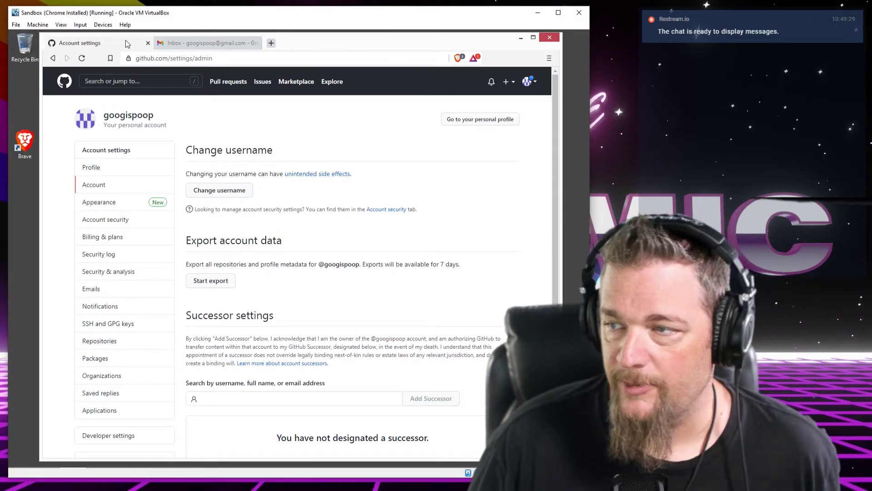
Close the GitHub 'Account settings' tab so the Gmail inbox is the only tab left
{"action": "left_click", "coordinate": [145, 55]}
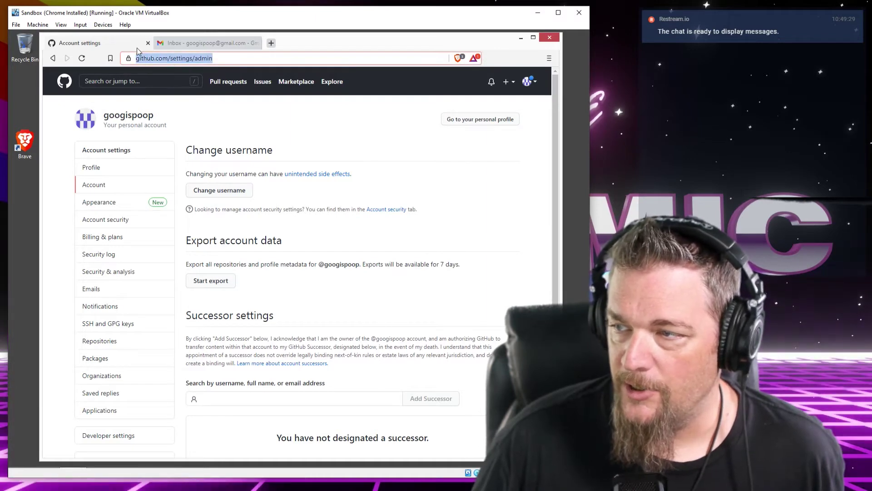
{"action": "left_click", "coordinate": [148, 44]}
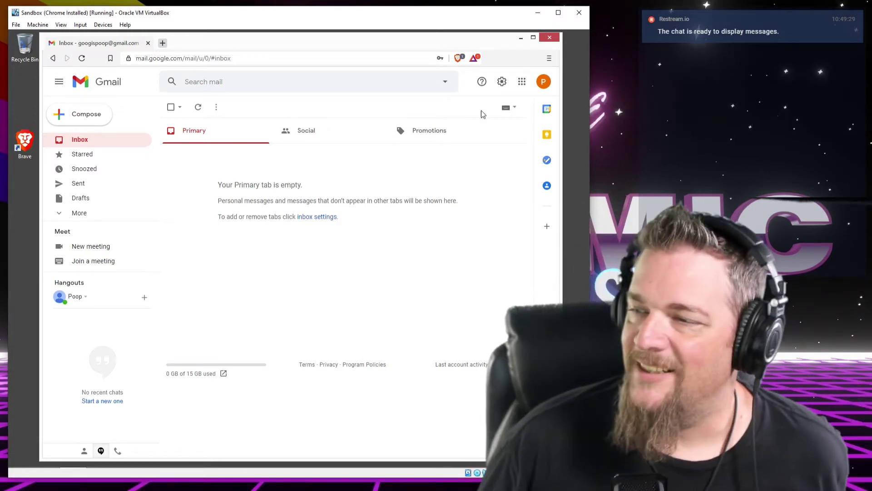
Search DuckDuckGo for 'keypass' in a new tab and look through the KeePass-related results
{"action": "left_click", "coordinate": [162, 43]}
{"action": "type", "text": "key"}
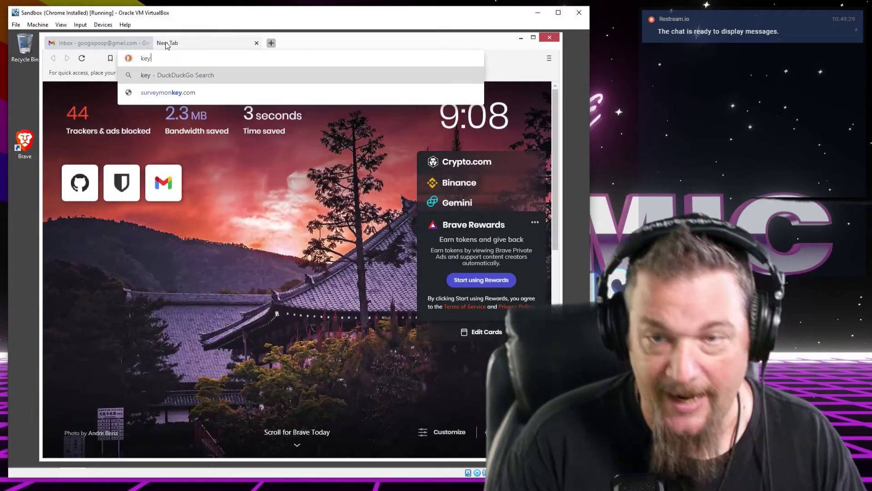
{"action": "type", "text": "pass"}
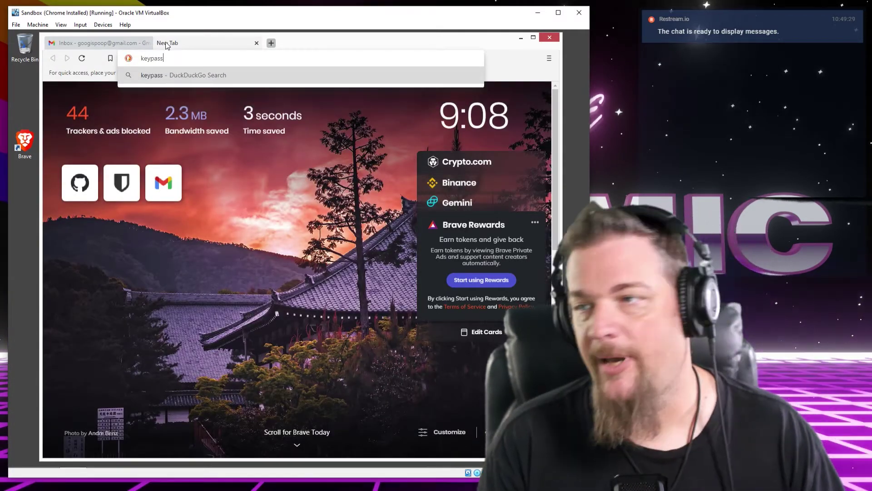
{"action": "key", "text": "Return"}
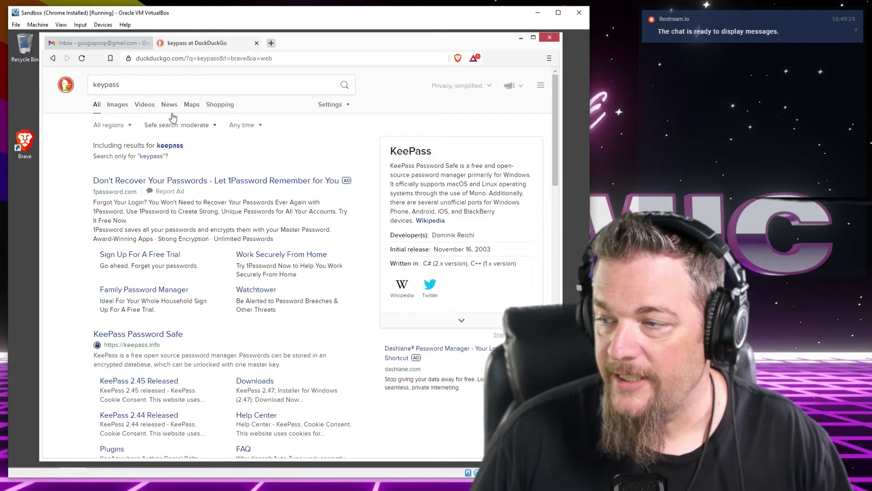
{"action": "scroll", "coordinate": [159, 200], "scroll_direction": "down", "scroll_amount": 3}
{"action": "scroll", "coordinate": [159, 200], "scroll_direction": "up", "scroll_amount": 3}
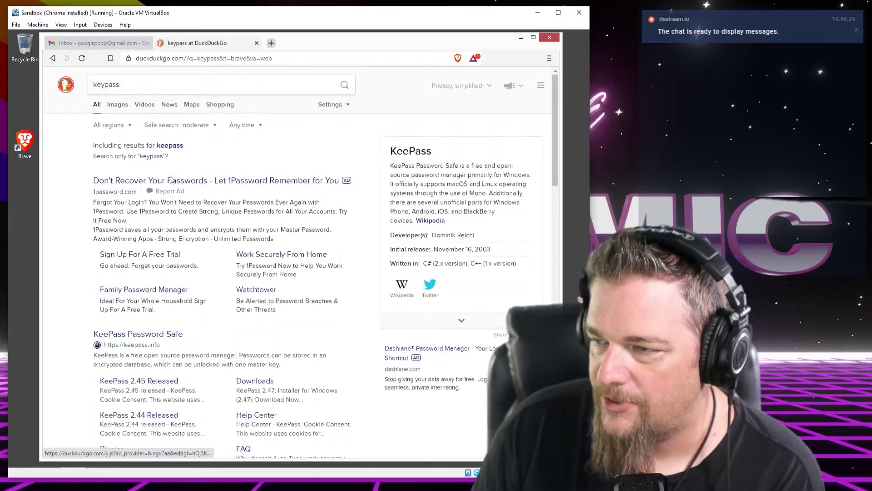
{"action": "scroll", "coordinate": [159, 204], "scroll_direction": "down", "scroll_amount": 1}
{"action": "scroll", "coordinate": [159, 203], "scroll_direction": "down", "scroll_amount": 10}
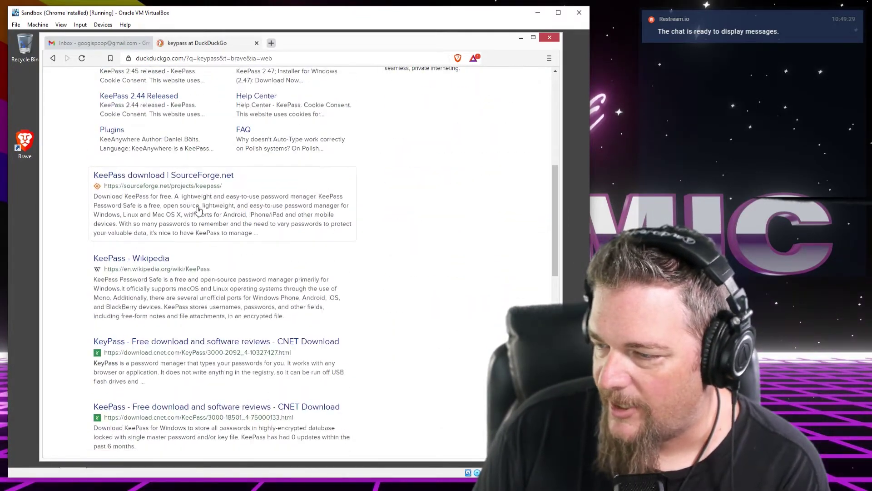
{"action": "scroll", "coordinate": [180, 208], "scroll_direction": "down", "scroll_amount": 2}
{"action": "scroll", "coordinate": [196, 192], "scroll_direction": "down", "scroll_amount": 3}
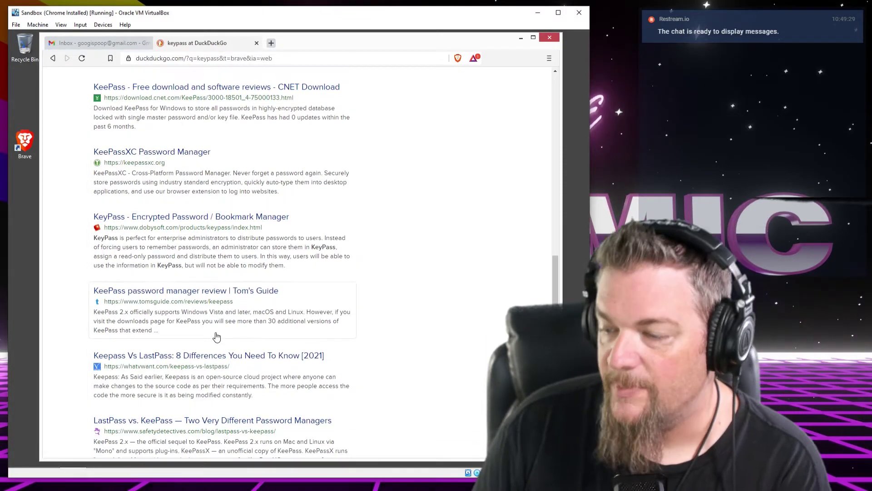
{"action": "scroll", "coordinate": [217, 337], "scroll_direction": "up", "scroll_amount": 12}
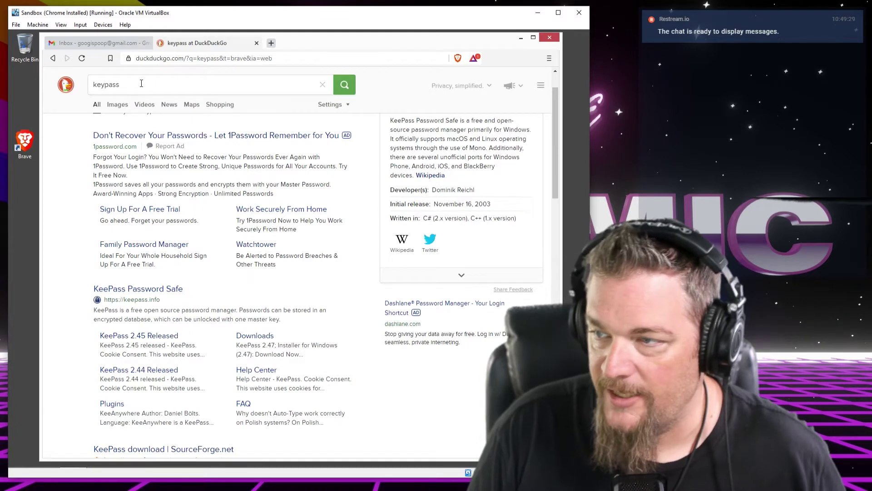
Refine the search to 'keypassxc' and open the official KeePassXC Password Manager website
{"action": "left_click", "coordinate": [141, 83]}
{"action": "type", "text": "xc"}
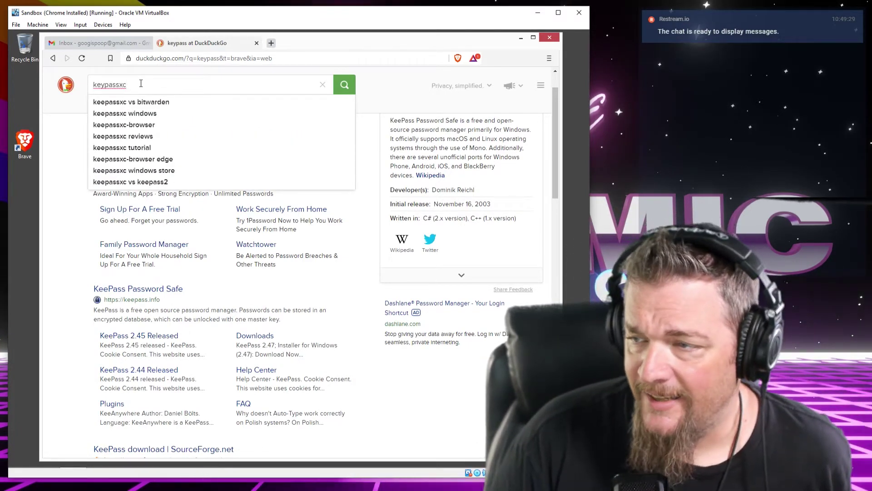
{"action": "key", "text": "Return"}
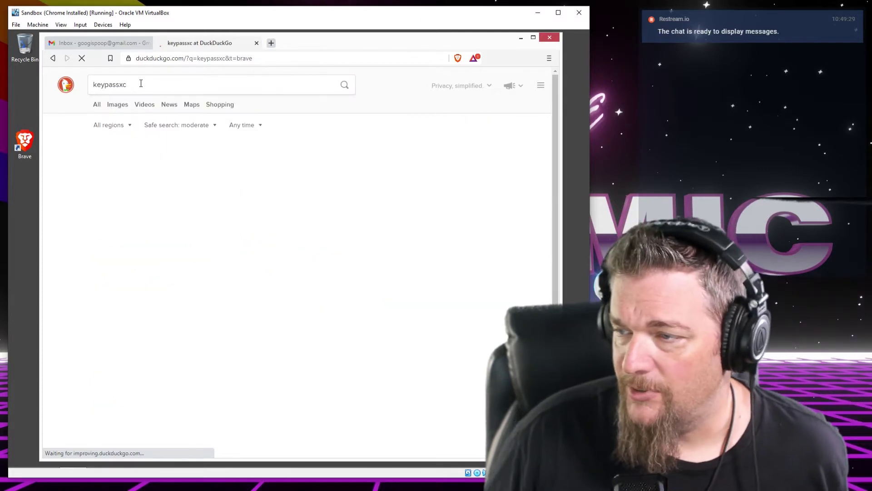
{"action": "scroll", "coordinate": [139, 287], "scroll_direction": "down", "scroll_amount": 2}
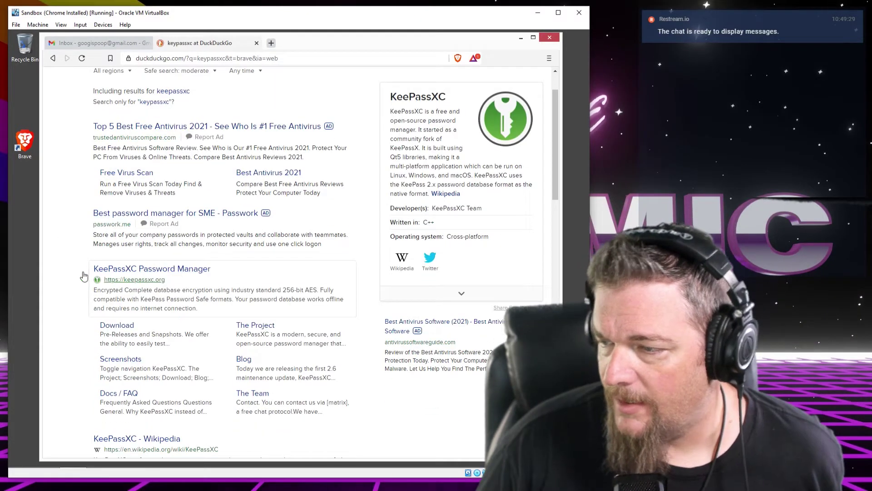
{"action": "left_click", "coordinate": [329, 230]}
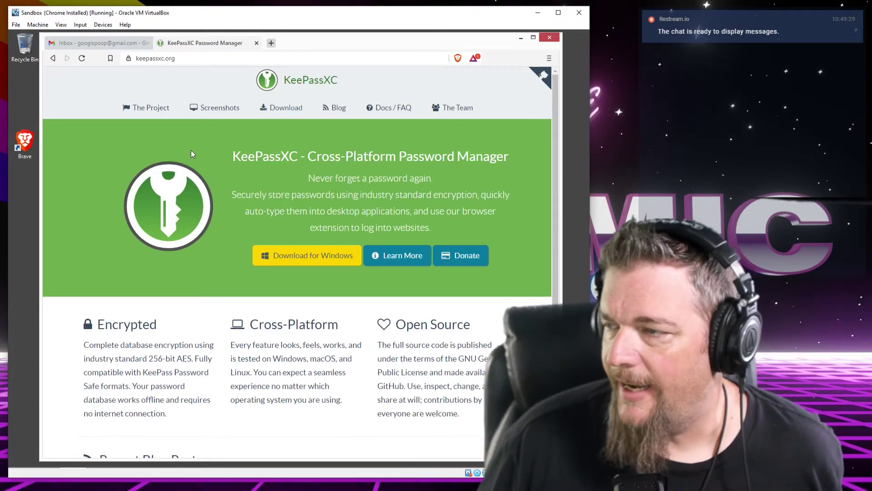
Browse the KeePassXC homepage and go to its Windows download page
{"action": "scroll", "coordinate": [191, 149], "scroll_direction": "down", "scroll_amount": 2}
{"action": "scroll", "coordinate": [191, 151], "scroll_direction": "down", "scroll_amount": 1}
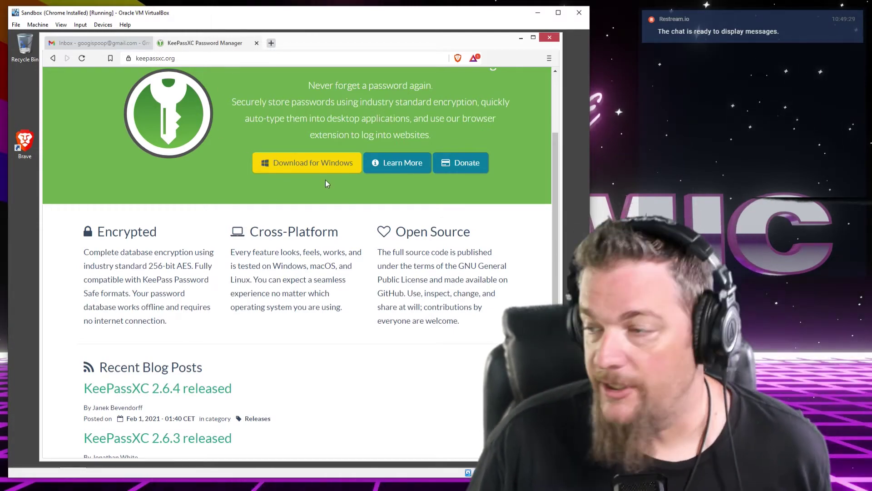
{"action": "scroll", "coordinate": [325, 179], "scroll_direction": "down", "scroll_amount": 1}
{"action": "scroll", "coordinate": [330, 194], "scroll_direction": "down", "scroll_amount": 2}
{"action": "scroll", "coordinate": [330, 194], "scroll_direction": "up", "scroll_amount": 5}
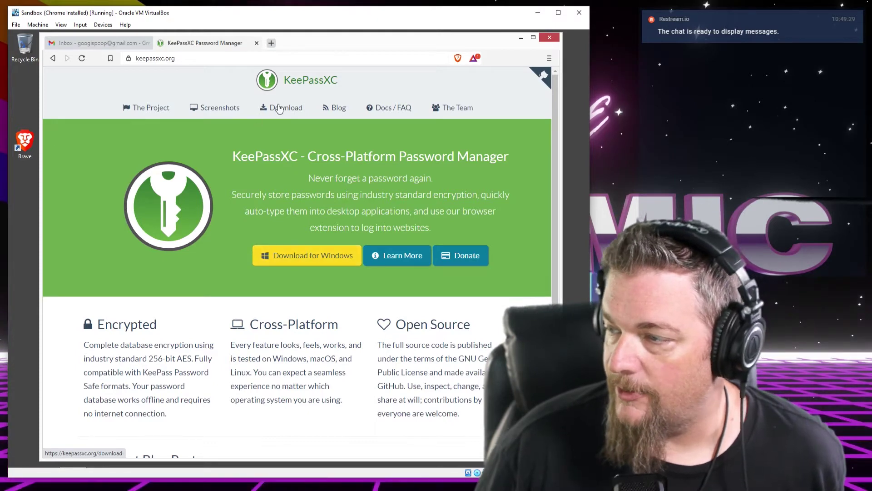
{"action": "left_click", "coordinate": [294, 259]}
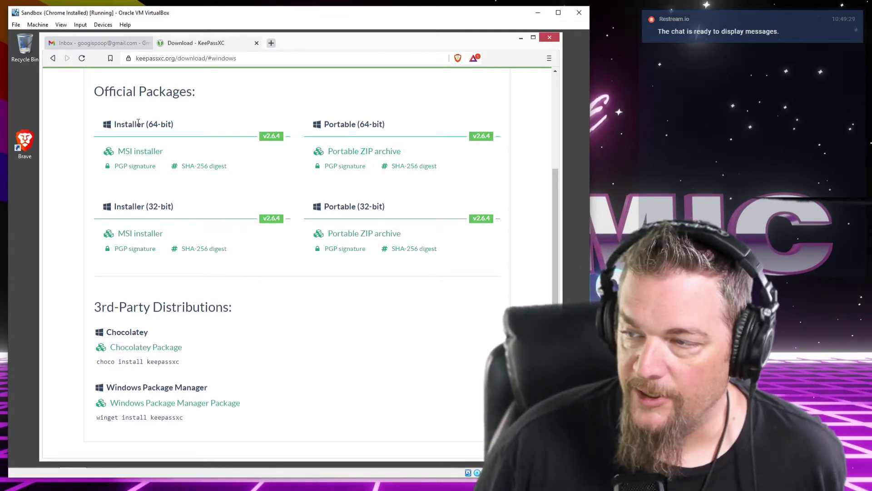
Save and run KeePassXC-2.6.4-Win64.msi despite the warning, then close the KeePassXC tab
{"action": "left_click_drag", "start_coordinate": [114, 124], "coordinate": [173, 121]}
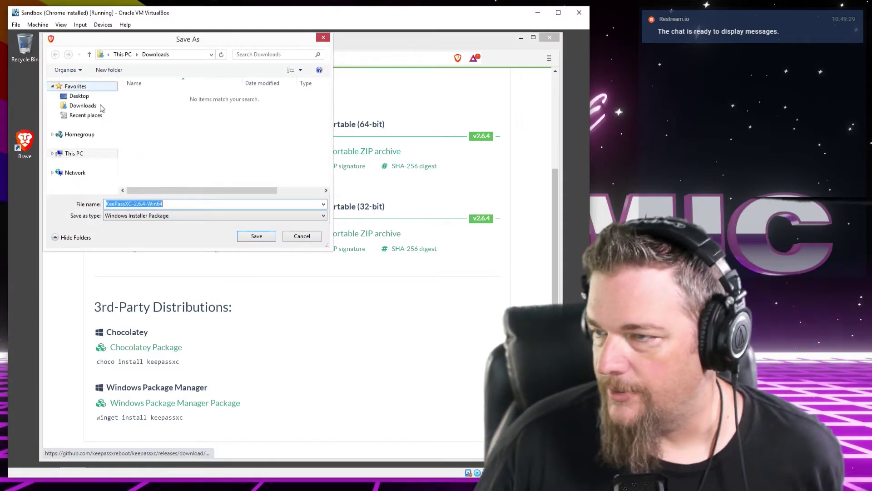
{"action": "left_click", "coordinate": [254, 237]}
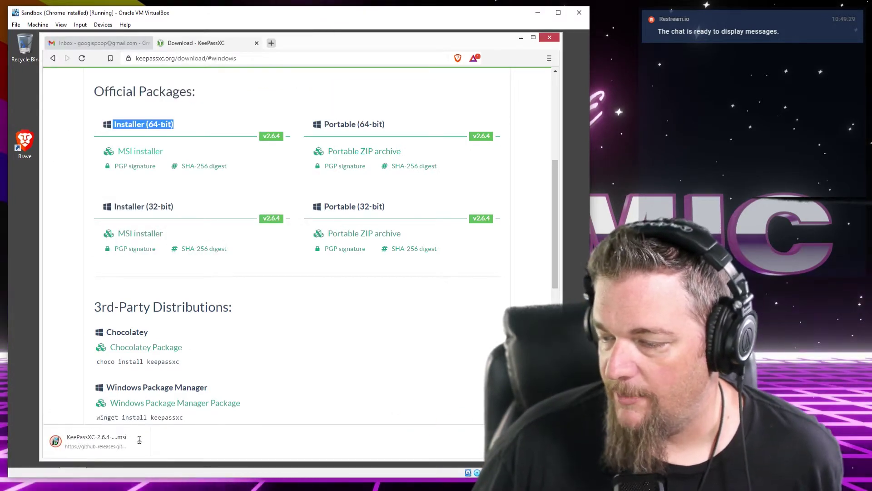
{"action": "left_click", "coordinate": [140, 441]}
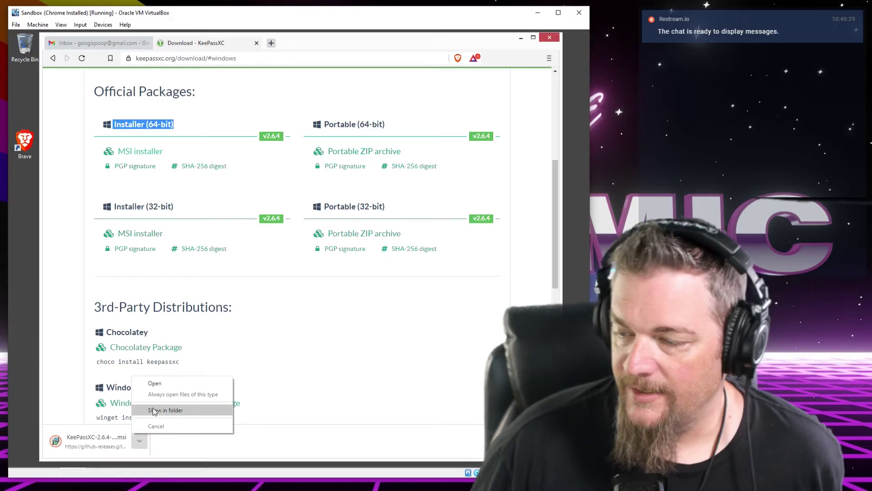
{"action": "left_click", "coordinate": [155, 383]}
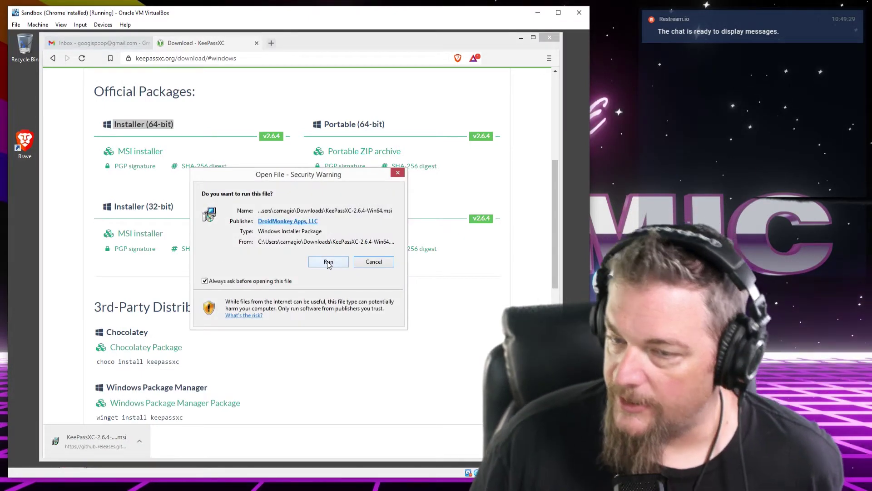
{"action": "left_click", "coordinate": [328, 263]}
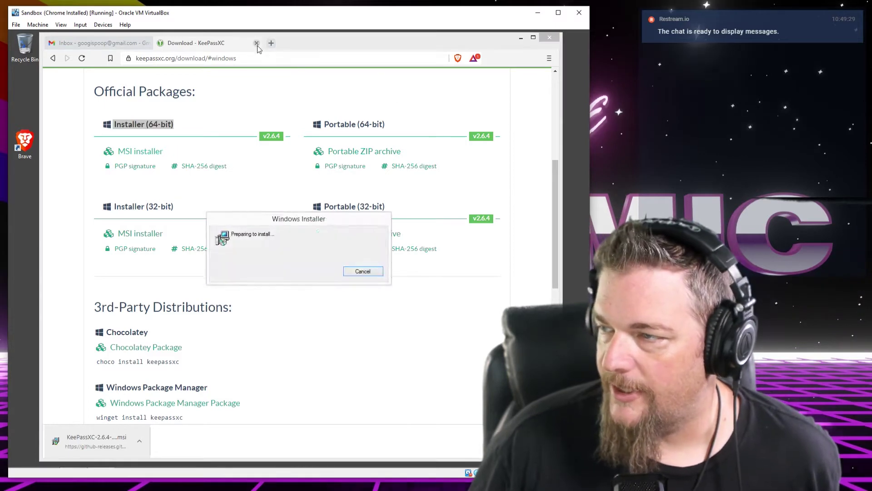
{"action": "left_click", "coordinate": [257, 43]}
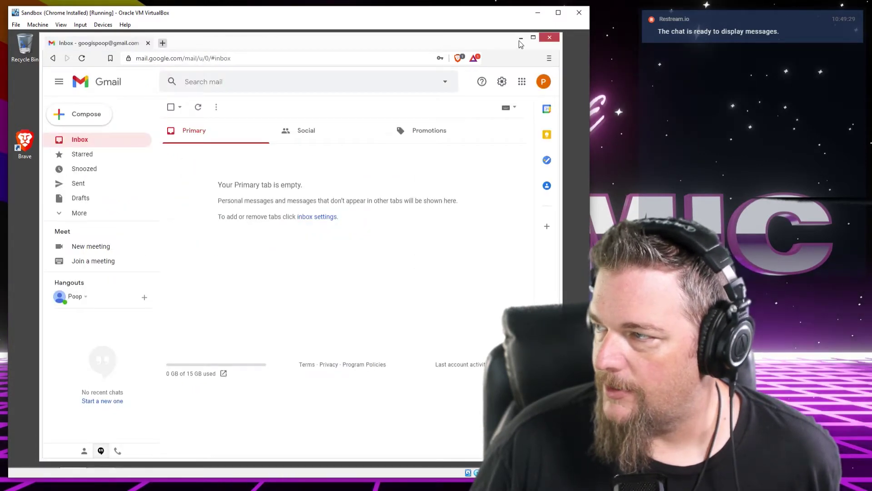
Minimise the Brave window to bring the KeePassXC Setup wizard to the front
{"action": "left_click", "coordinate": [520, 40]}
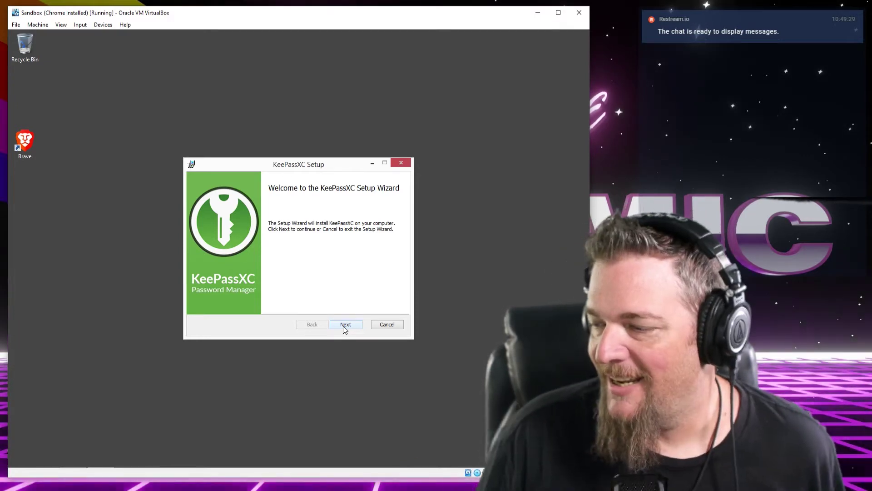
Accept the licence, install to the default C:\Program Files\KeePassXC\ folder, and launch KeePassXC
{"action": "left_click", "coordinate": [345, 324]}
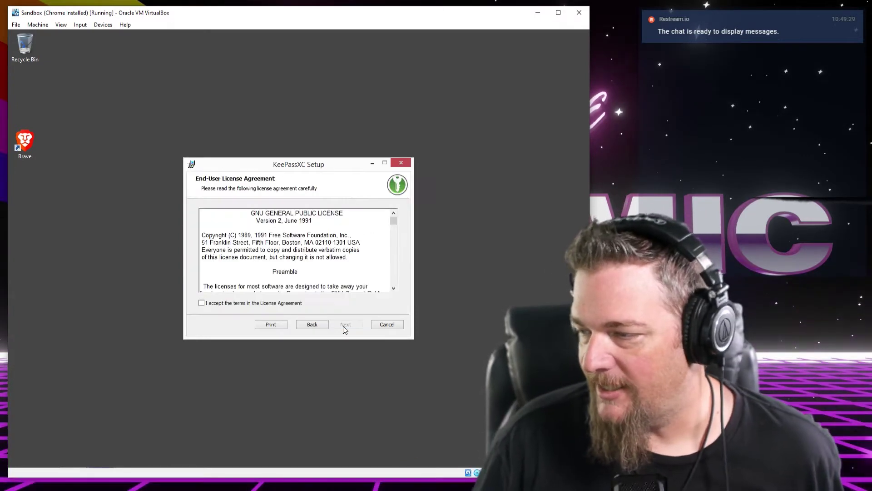
{"action": "left_click", "coordinate": [293, 304]}
{"action": "left_click_drag", "start_coordinate": [393, 220], "coordinate": [345, 336]}
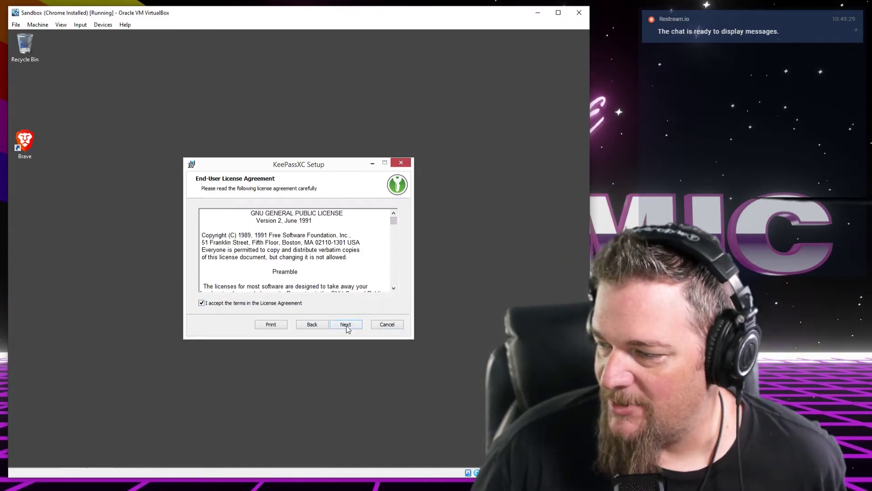
{"action": "left_click", "coordinate": [346, 325]}
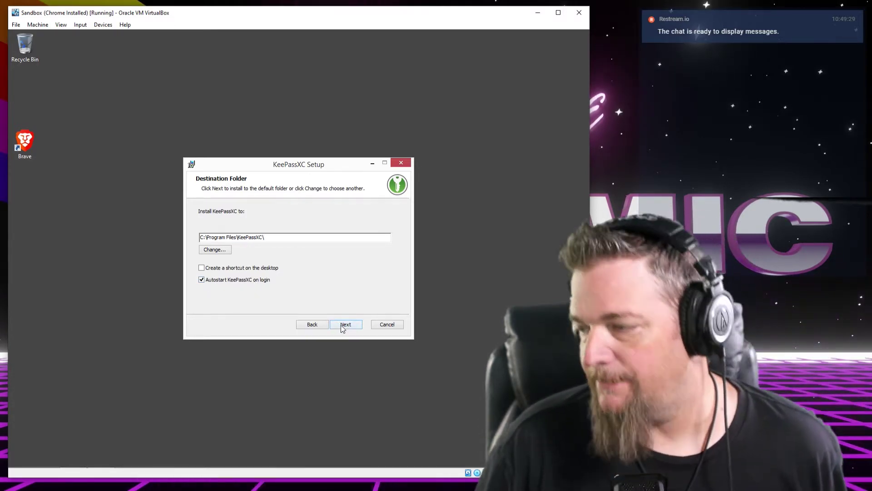
{"action": "key", "text": "Return"}
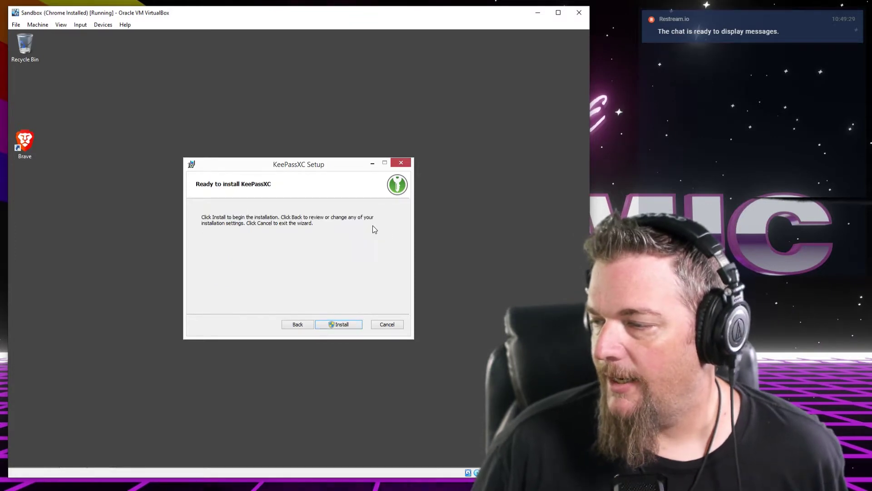
{"action": "left_click", "coordinate": [334, 324]}
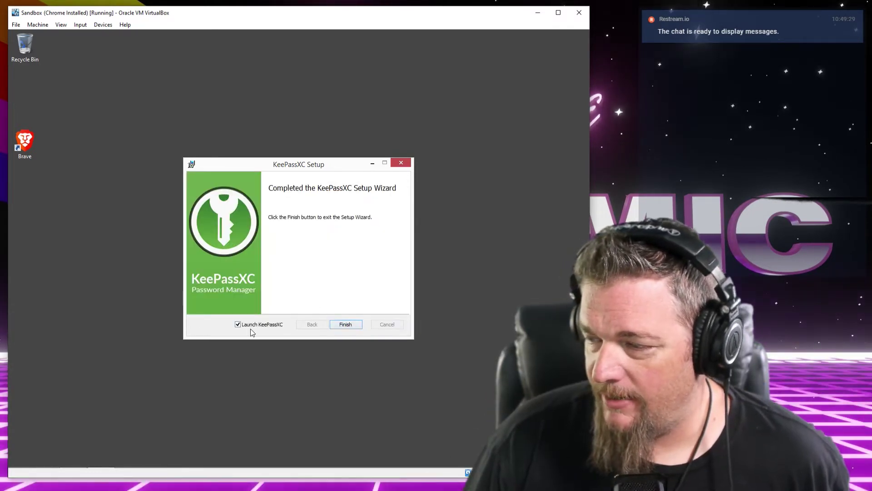
{"action": "left_click", "coordinate": [345, 326]}
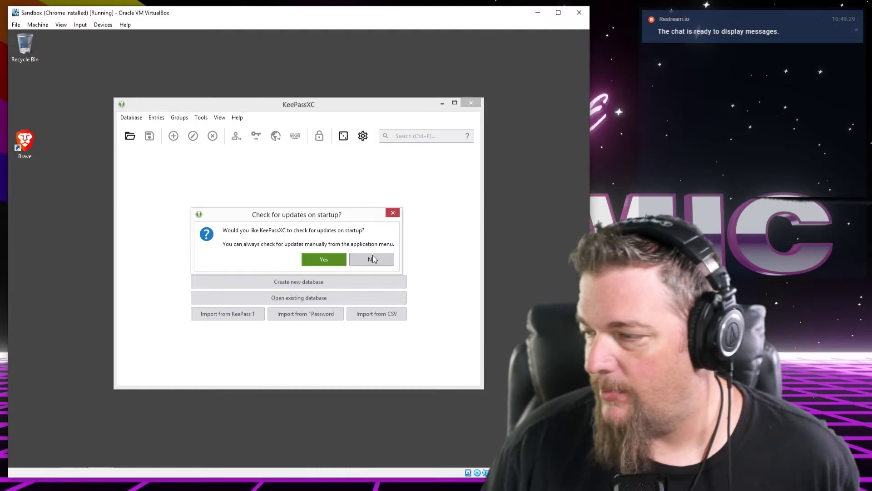
Answer the check-for-updates-on-startup prompt to clear it from the 2.6.4 welcome screen
{"action": "left_click", "coordinate": [341, 260]}
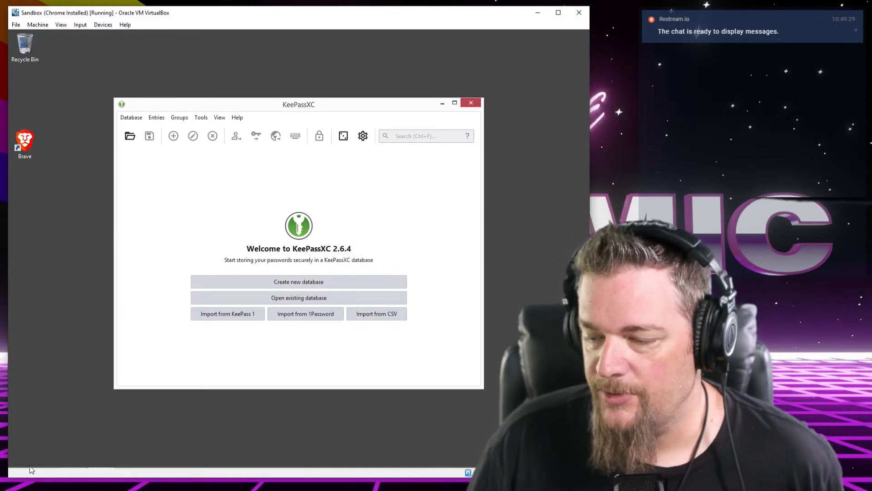
Open File Explorer, reposition its window, and open Local Disk (C:)
{"action": "mouse_move", "coordinate": [37, 468]}
{"action": "left_click", "coordinate": [42, 460]}
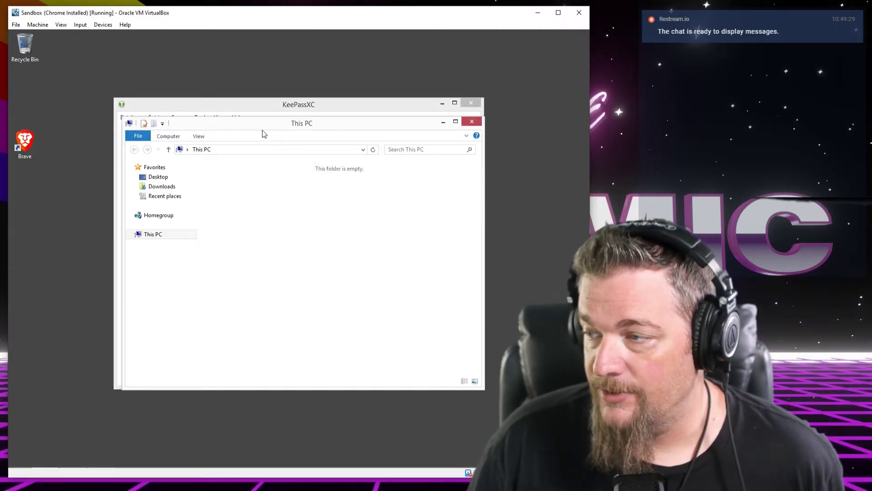
{"action": "left_click_drag", "start_coordinate": [264, 124], "coordinate": [329, 121]}
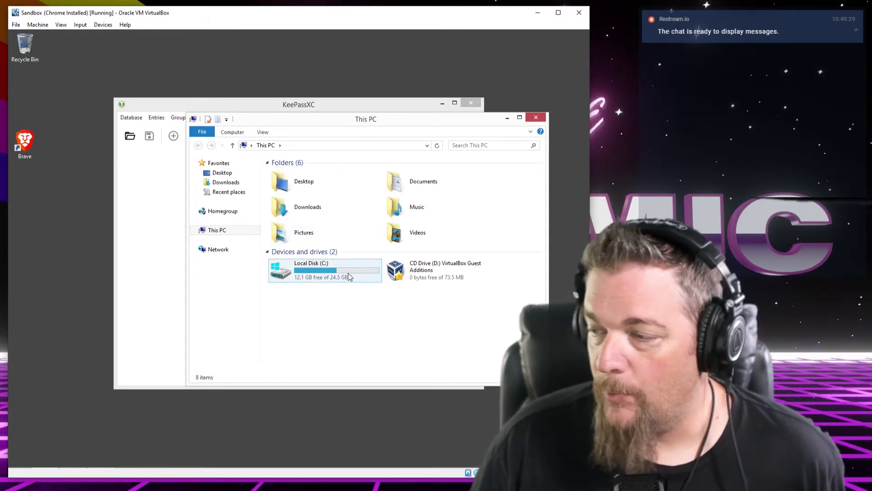
{"action": "left_click_drag", "start_coordinate": [334, 123], "coordinate": [338, 141]}
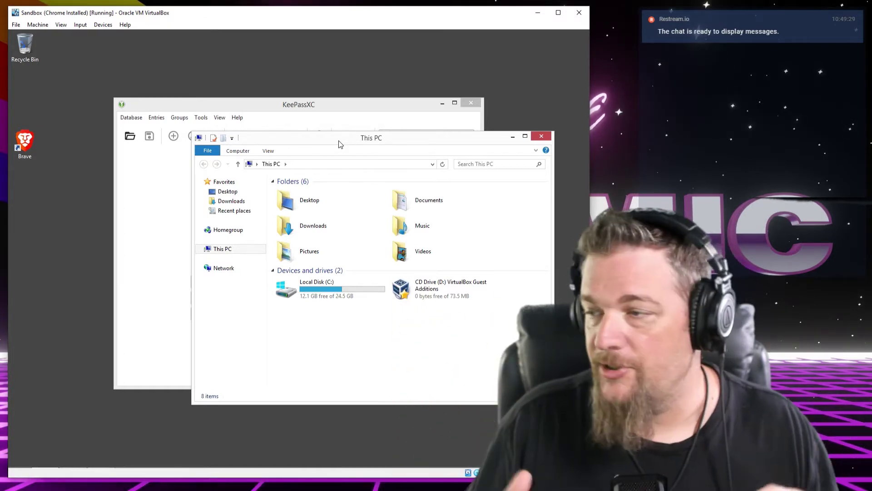
{"action": "double_click", "coordinate": [330, 287]}
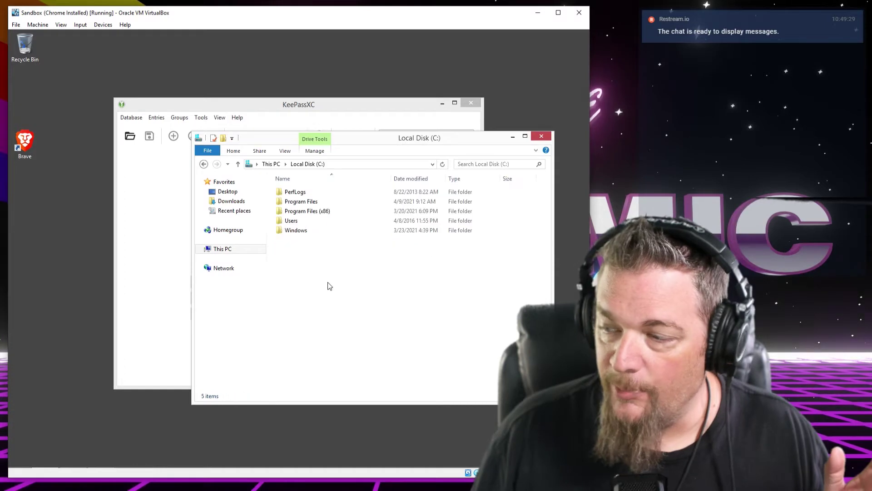
Create a new folder named 'KeePass Sync' at the root of C:
{"action": "right_click", "coordinate": [330, 286]}
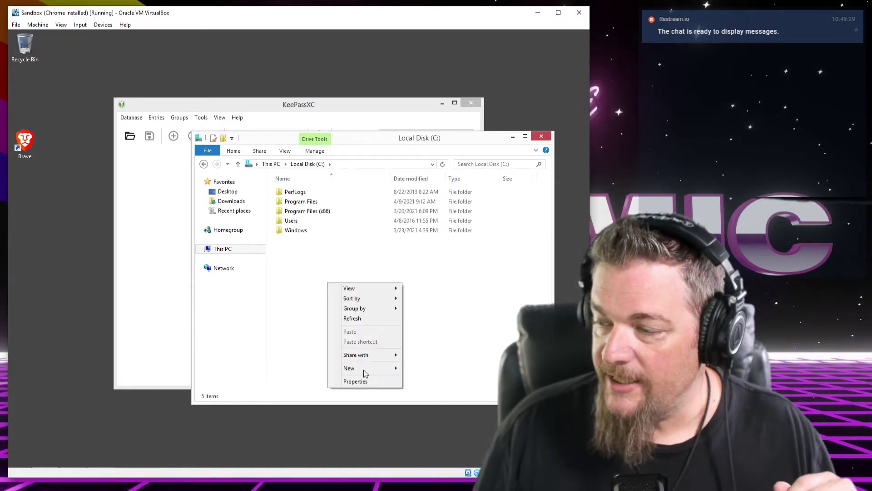
{"action": "mouse_move", "coordinate": [400, 369]}
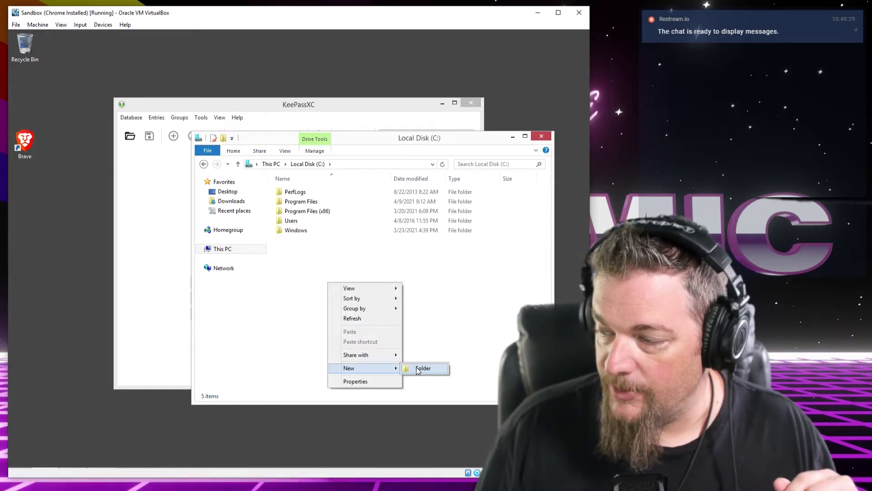
{"action": "left_click", "coordinate": [306, 251]}
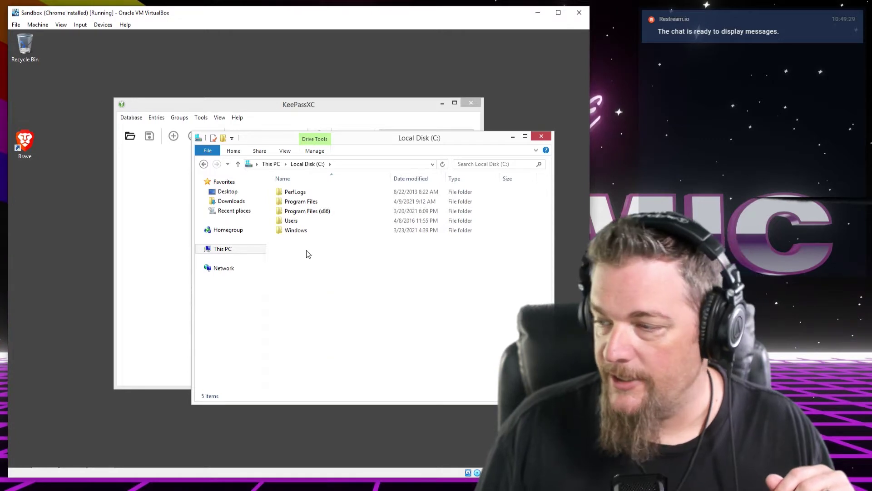
{"action": "right_click", "coordinate": [306, 251]}
{"action": "left_click", "coordinate": [406, 342]}
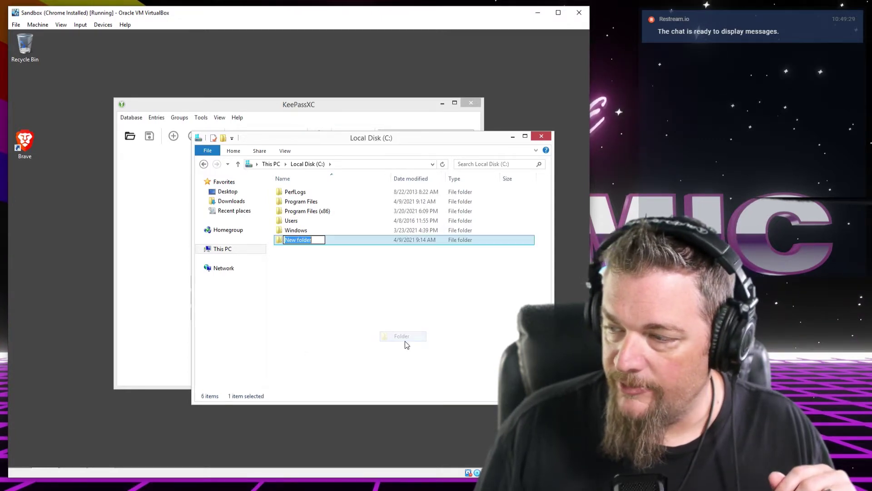
{"action": "type", "text": "K"}
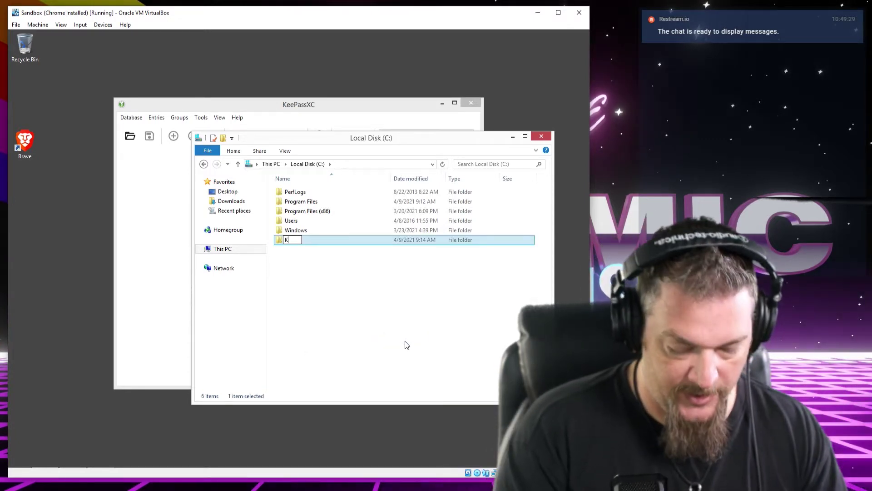
{"action": "type", "text": "eePass Sync"}
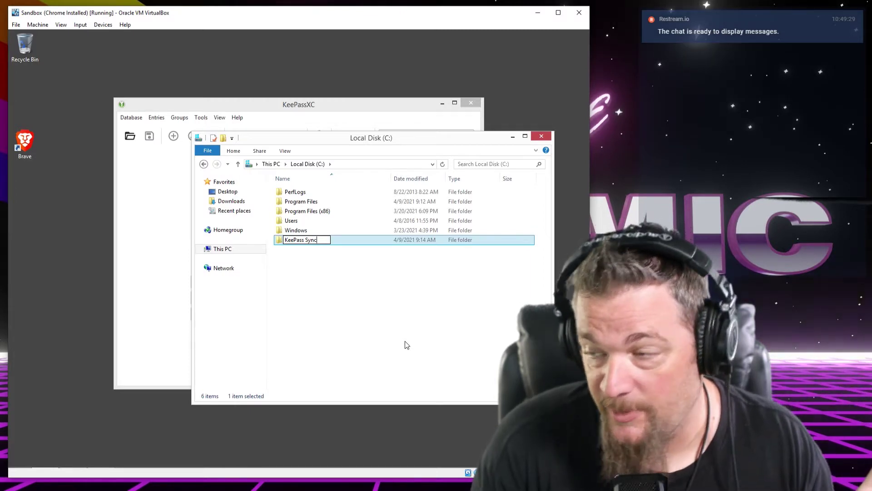
{"action": "key", "text": "Return"}
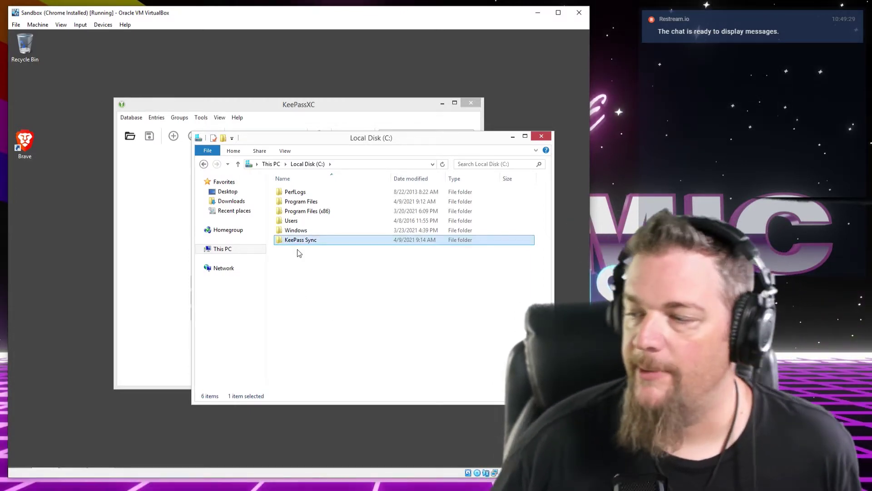
Open the KeePass Sync folder, check its path, and arrange it beside KeePassXC
{"action": "double_click", "coordinate": [299, 242]}
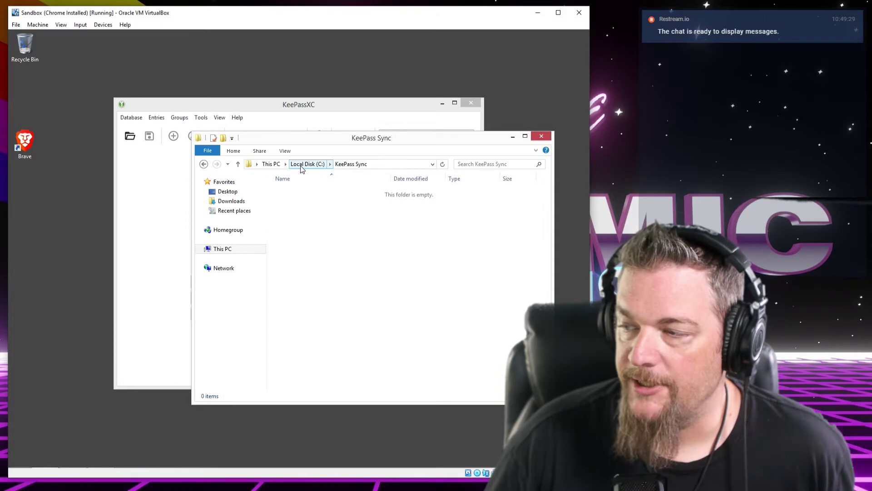
{"action": "left_click", "coordinate": [388, 164]}
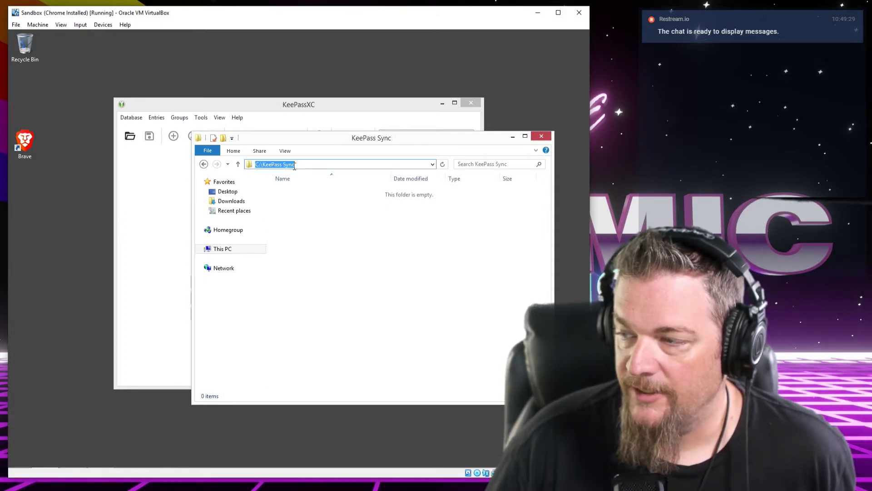
{"action": "key", "text": "Escape"}
{"action": "left_click_drag", "start_coordinate": [349, 138], "coordinate": [206, 178]}
{"action": "left_click_drag", "start_coordinate": [297, 103], "coordinate": [336, 78]}
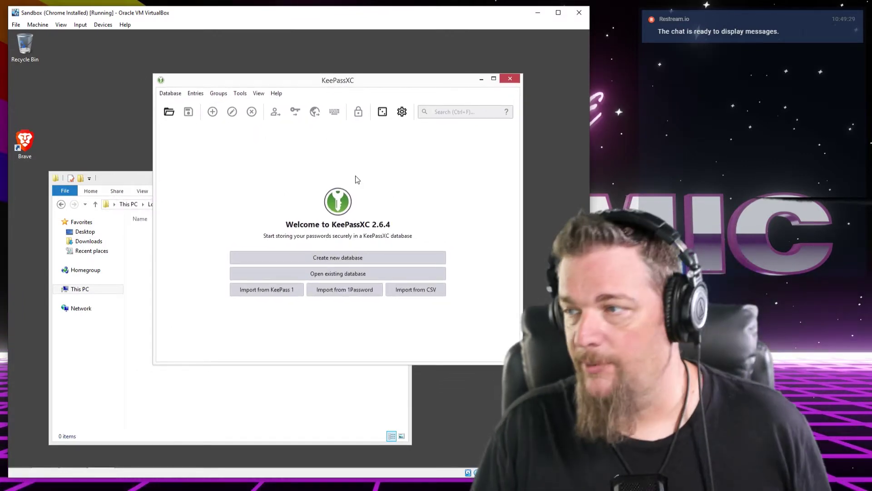
Create a new database named 'Primary', leave the description empty, and continue
{"action": "left_click_drag", "start_coordinate": [337, 82], "coordinate": [328, 74]}
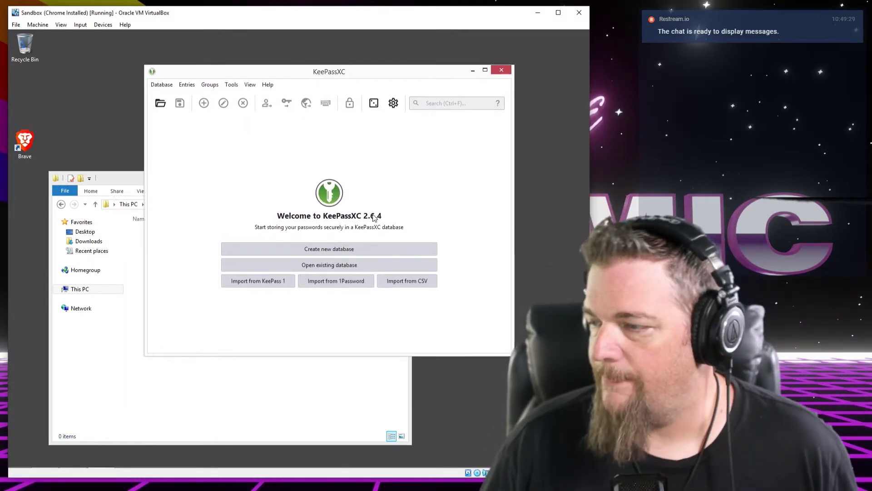
{"action": "left_click", "coordinate": [293, 250]}
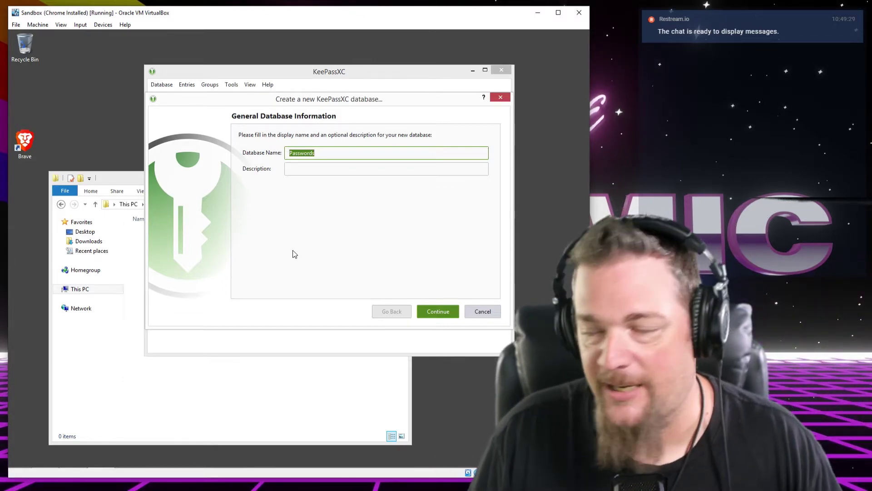
{"action": "left_click", "coordinate": [347, 156]}
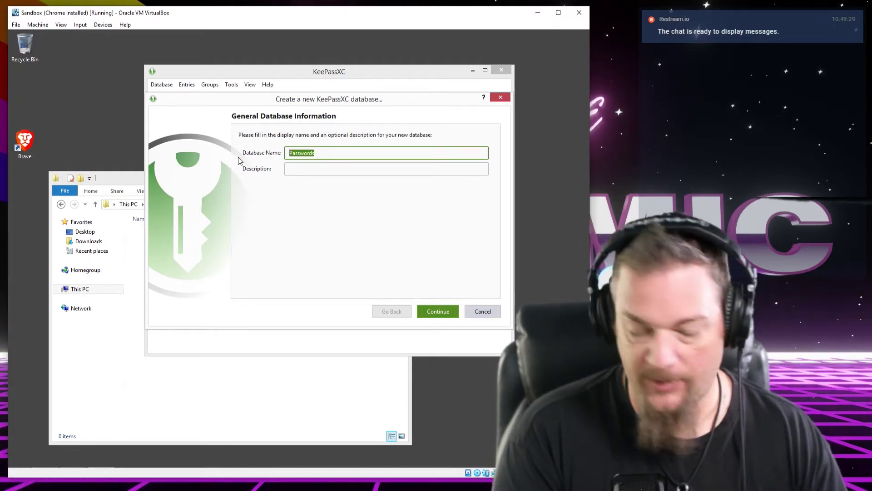
{"action": "type", "text": "Primary"}
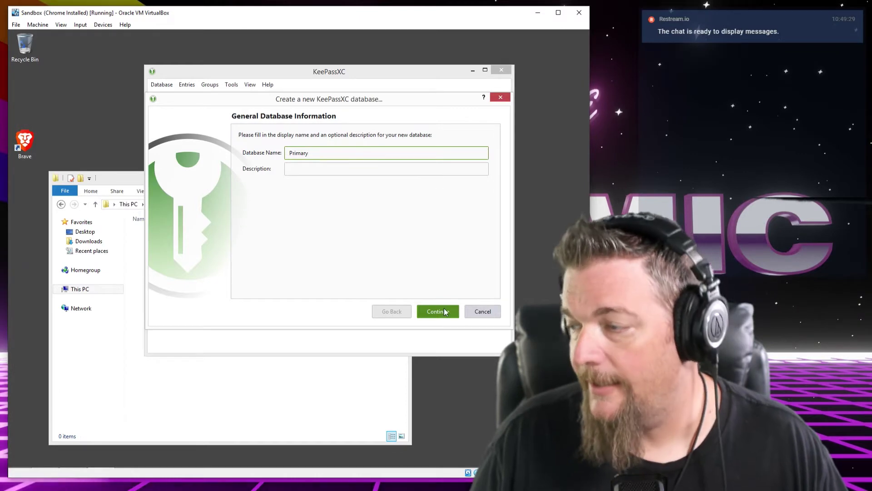
{"action": "key", "text": "Tab"}
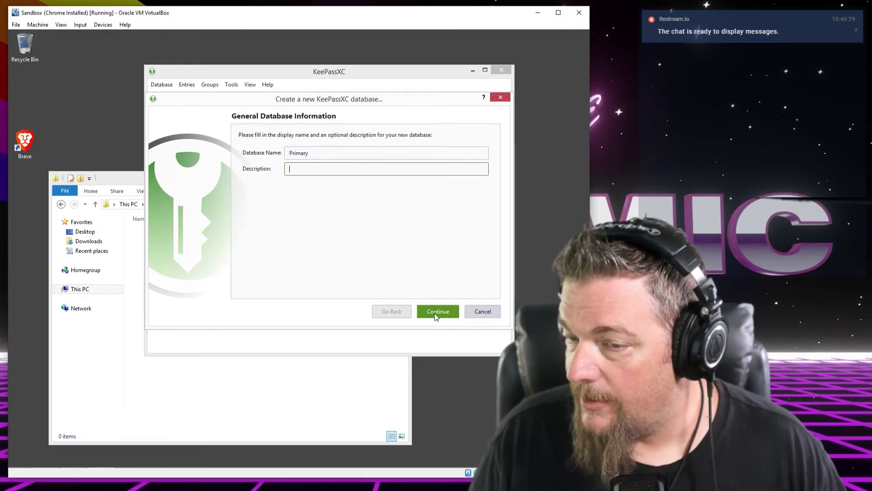
{"action": "left_click", "coordinate": [435, 311]}
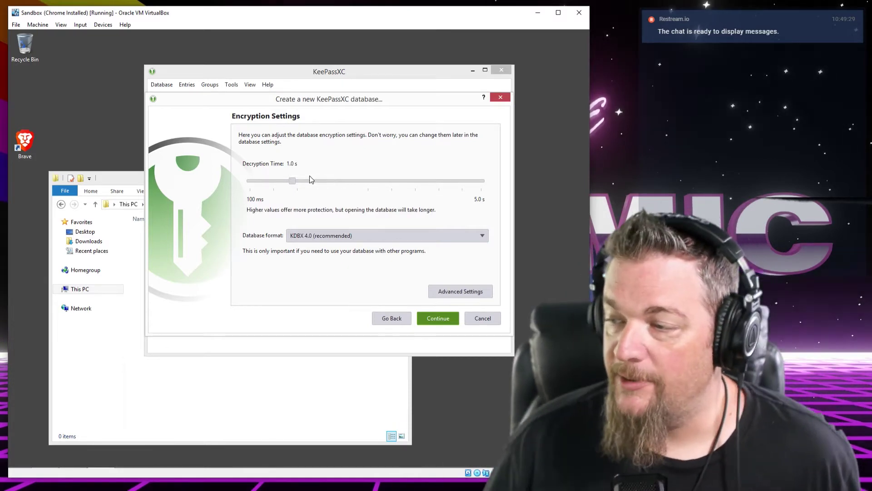
Drag the Decryption Time slider to its 100 ms minimum, keeping the KDBX 4.0 format
{"action": "left_click_drag", "start_coordinate": [288, 180], "coordinate": [274, 181]}
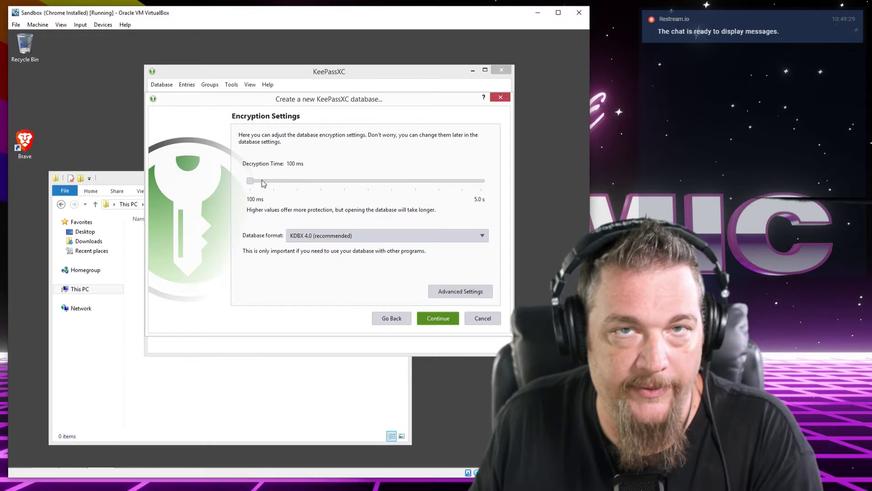
Raise the decryption time to 5.0 s, lower it to about 2.6 s, and continue
{"action": "left_click_drag", "start_coordinate": [249, 181], "coordinate": [495, 181]}
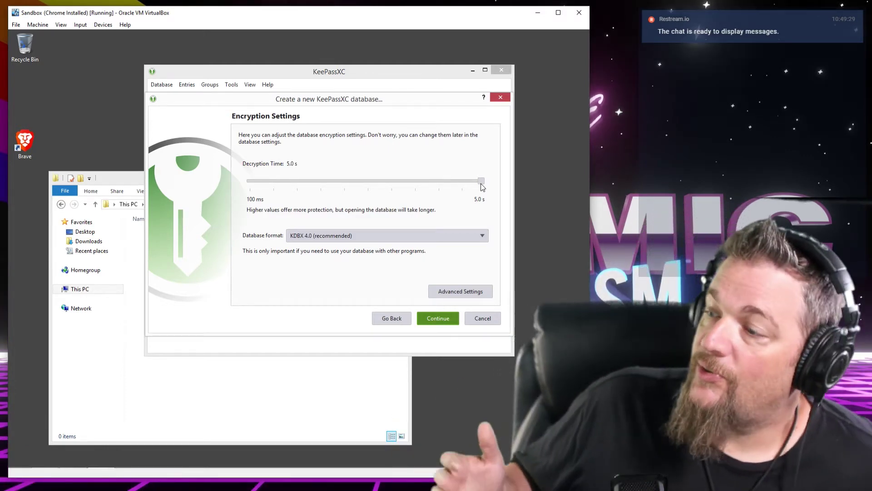
{"action": "left_click", "coordinate": [364, 184]}
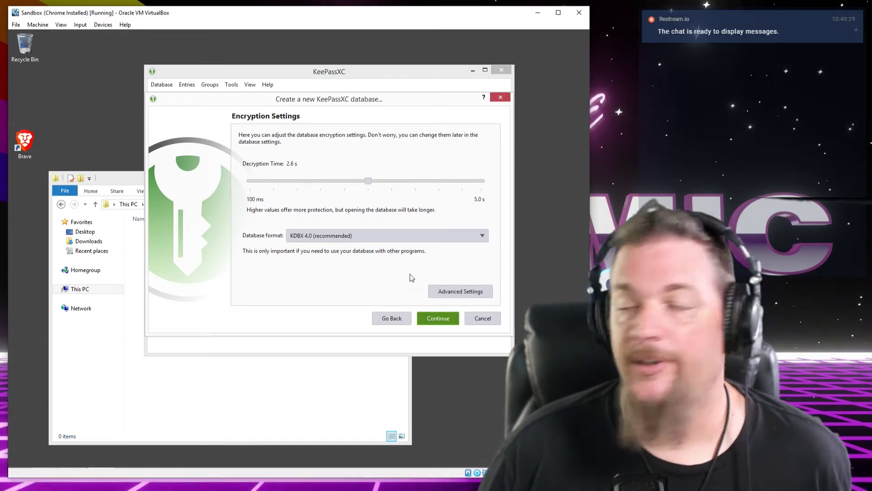
{"action": "left_click", "coordinate": [462, 293]}
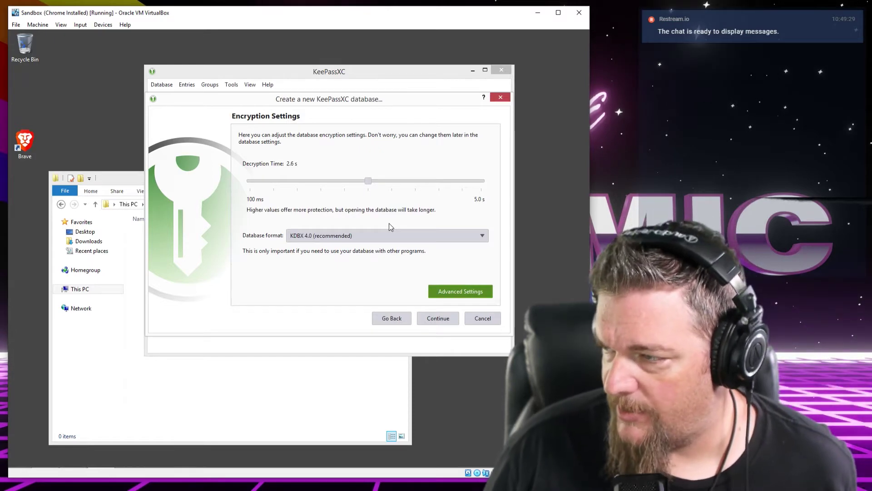
{"action": "left_click", "coordinate": [432, 320]}
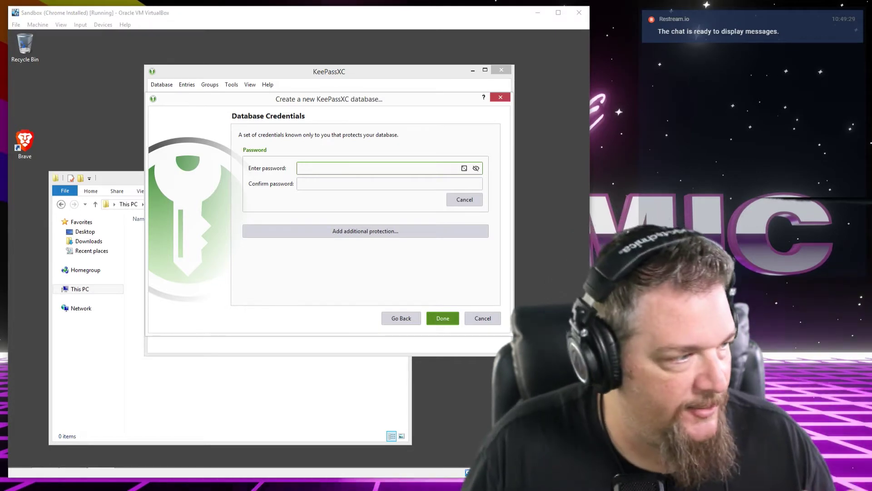
Enter and confirm the database master password, correcting a typo, and finish the wizard
{"action": "left_click", "coordinate": [334, 172]}
{"action": "type", "text": "•••"}
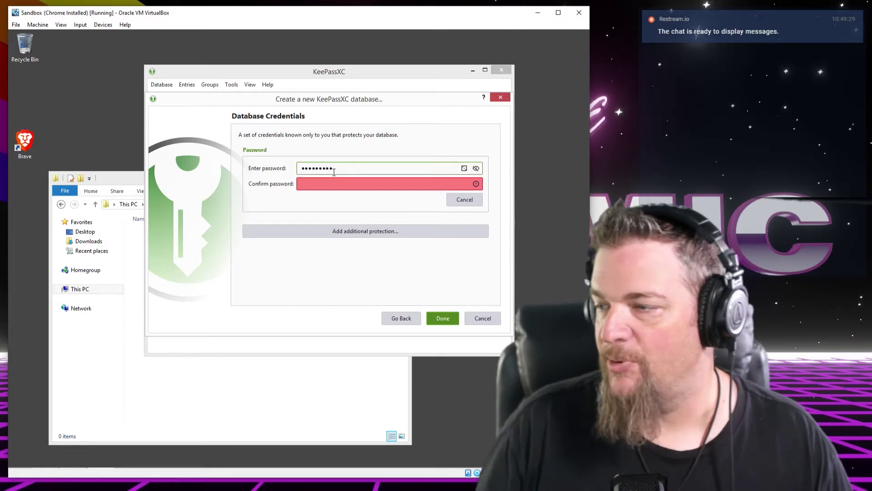
{"action": "key", "text": "Tab"}
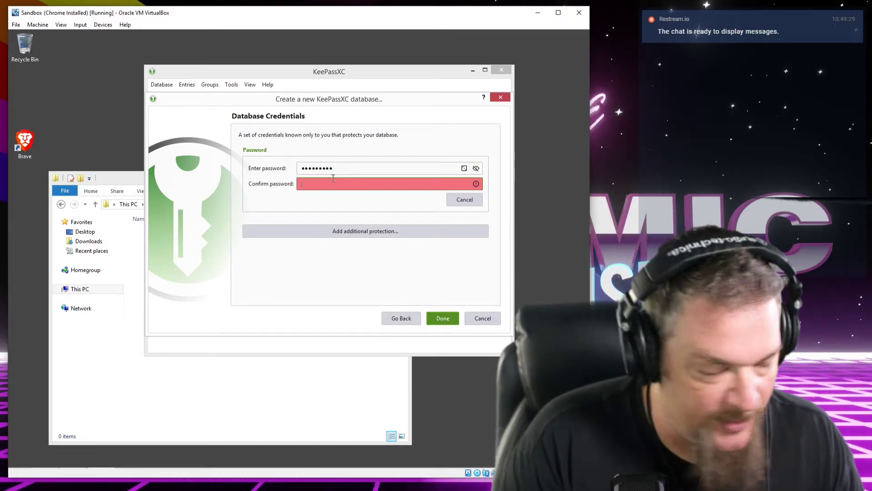
{"action": "type", "text": "••"}
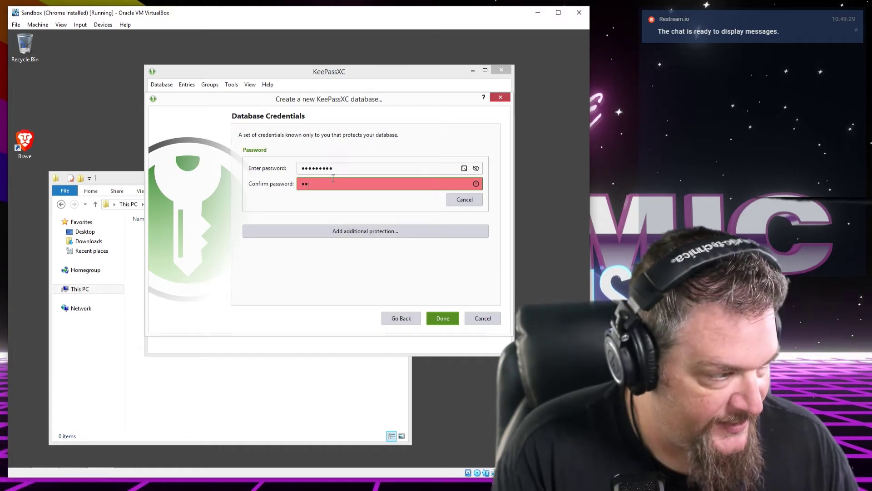
{"action": "key", "text": "BackSpace"}
{"action": "key", "text": "BackSpace"}
{"action": "type", "text": "•••••••••"}
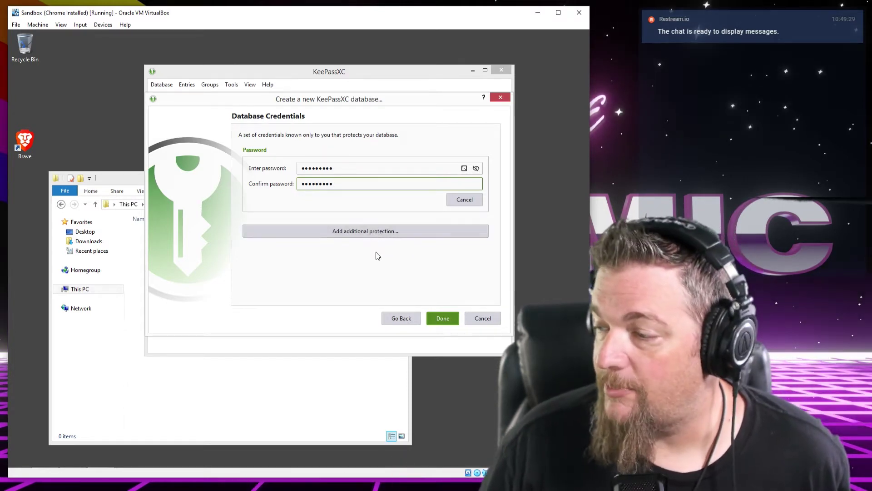
{"action": "left_click", "coordinate": [438, 319]}
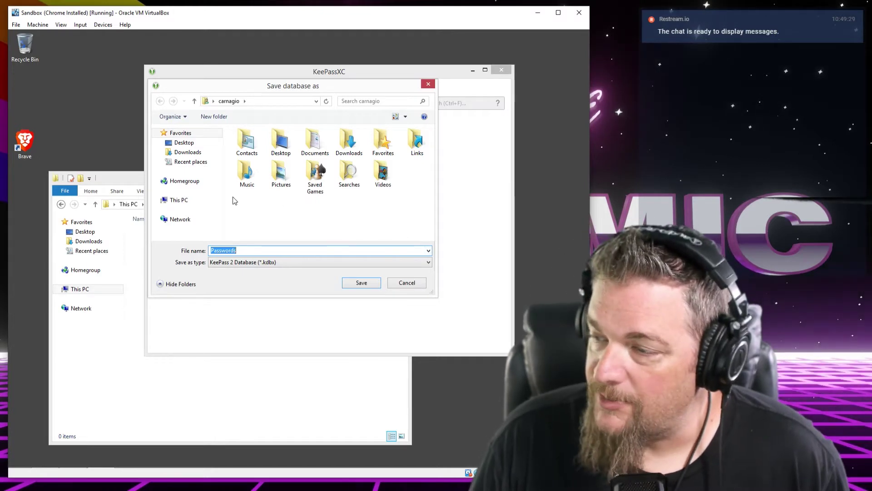
Save the database as Primary in the KeePass Sync folder on drive C:
{"action": "left_click", "coordinate": [181, 203]}
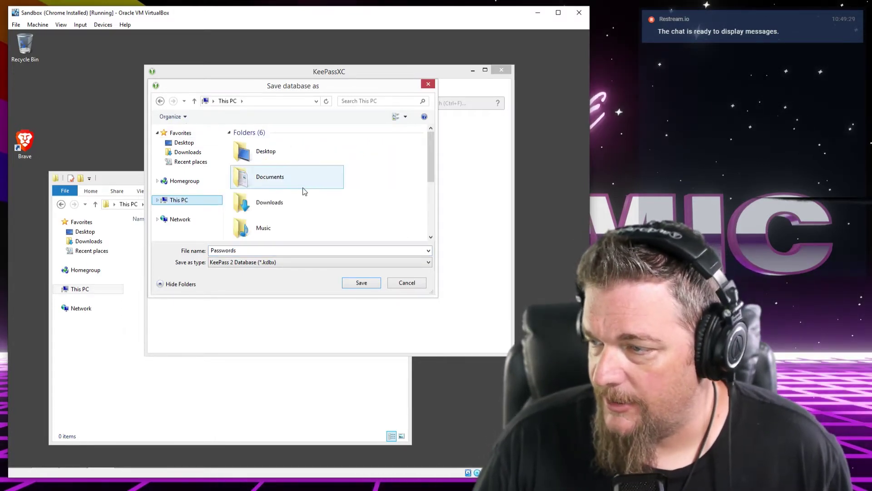
{"action": "left_click_drag", "start_coordinate": [429, 179], "coordinate": [432, 234]}
{"action": "double_click", "coordinate": [307, 209]}
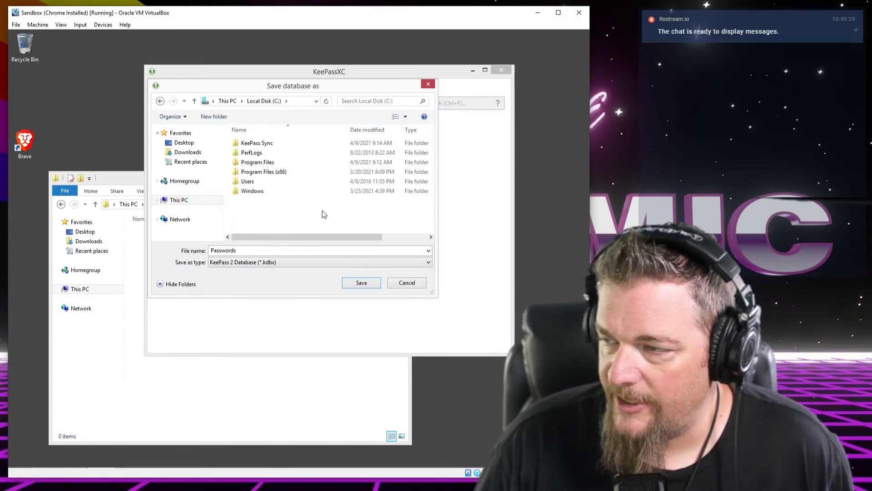
{"action": "double_click", "coordinate": [256, 143]}
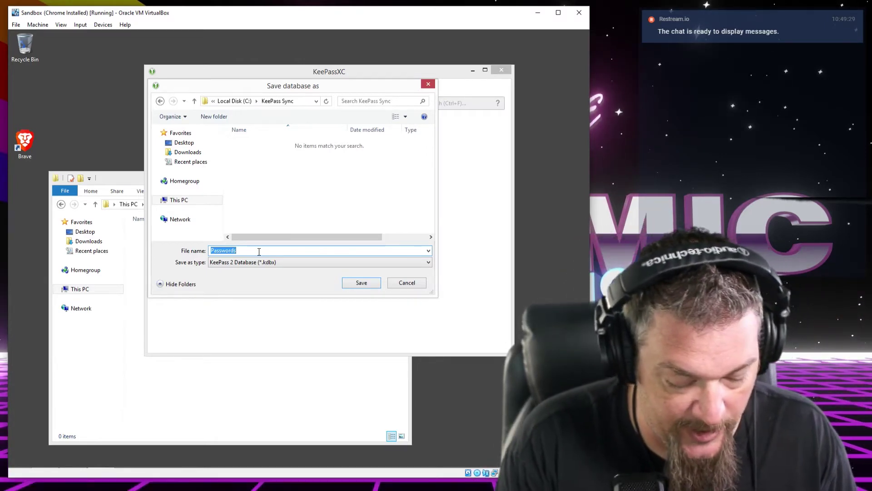
{"action": "type", "text": "imary"}
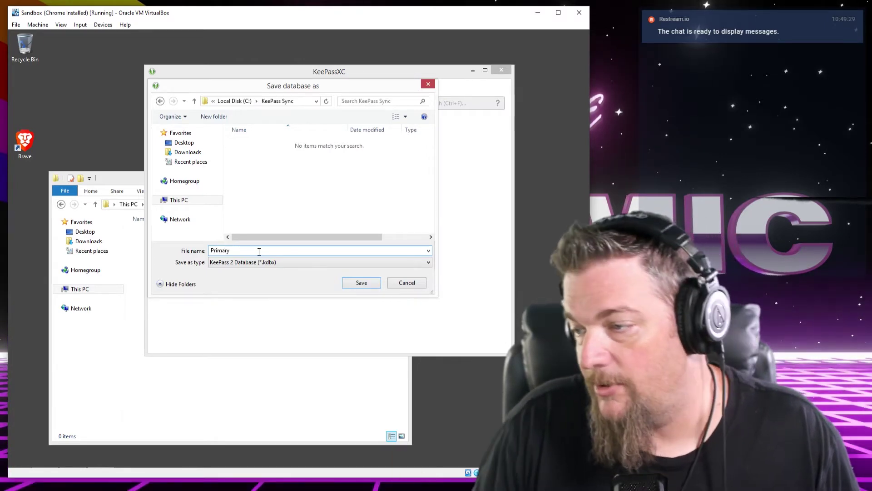
{"action": "left_click", "coordinate": [352, 287]}
Arrange the KeePass Sync folder and KeePassXC windows and locate the Primary file
{"action": "left_click", "coordinate": [208, 370]}
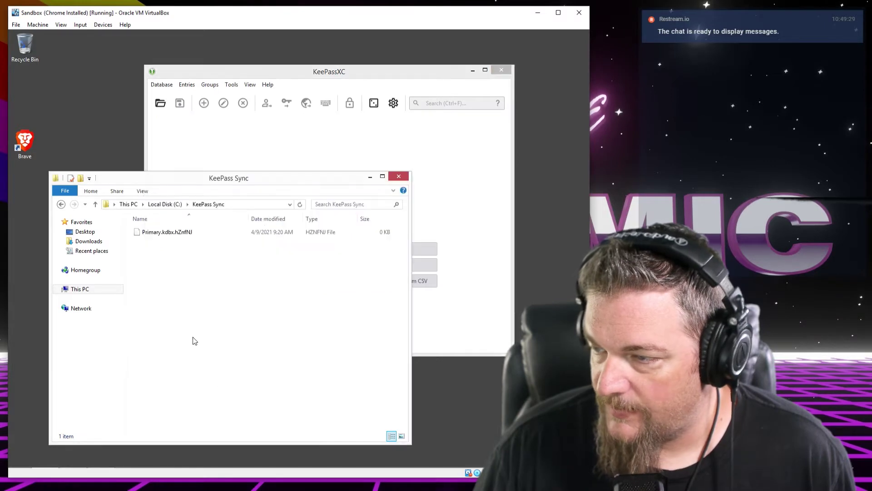
{"action": "left_click_drag", "start_coordinate": [204, 181], "coordinate": [166, 194]}
{"action": "left_click_drag", "start_coordinate": [301, 75], "coordinate": [353, 62]}
{"action": "left_click", "coordinate": [112, 249]}
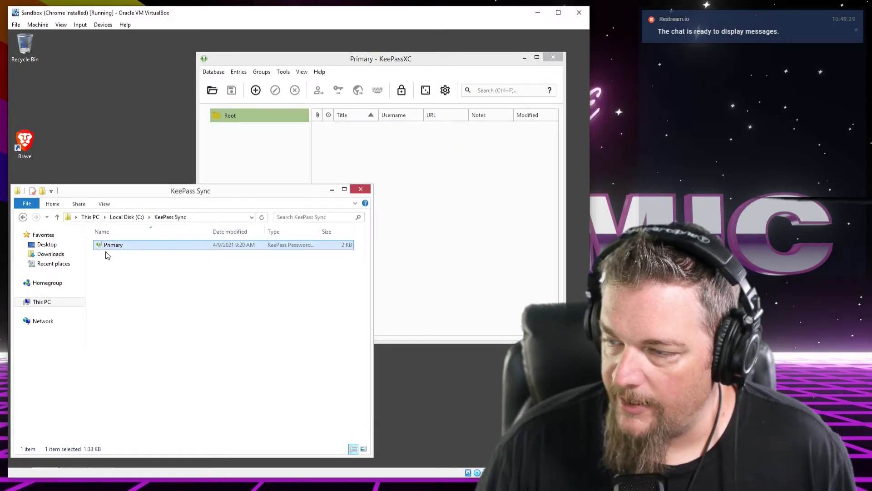
{"action": "left_click", "coordinate": [348, 59]}
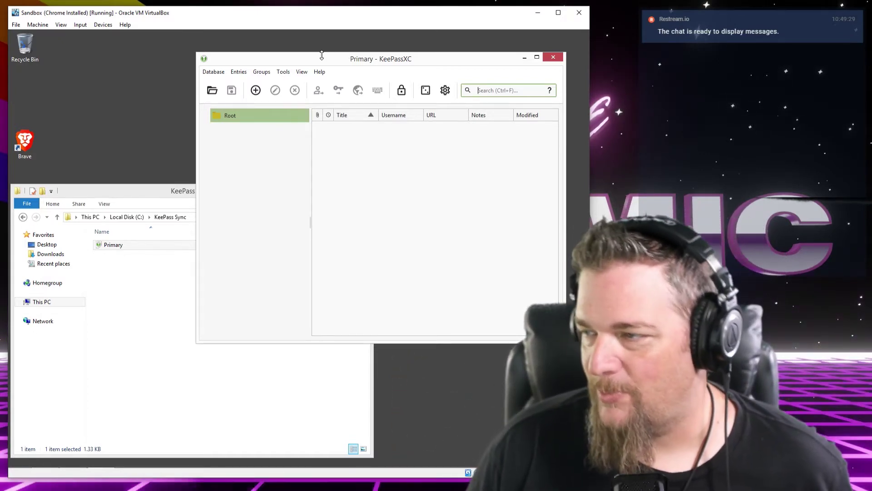
In Tools > Settings, enable 'Minimize instead of app exit' and 'Show a system tray icon'
{"action": "left_click", "coordinate": [286, 74]}
{"action": "mouse_move", "coordinate": [217, 77]}
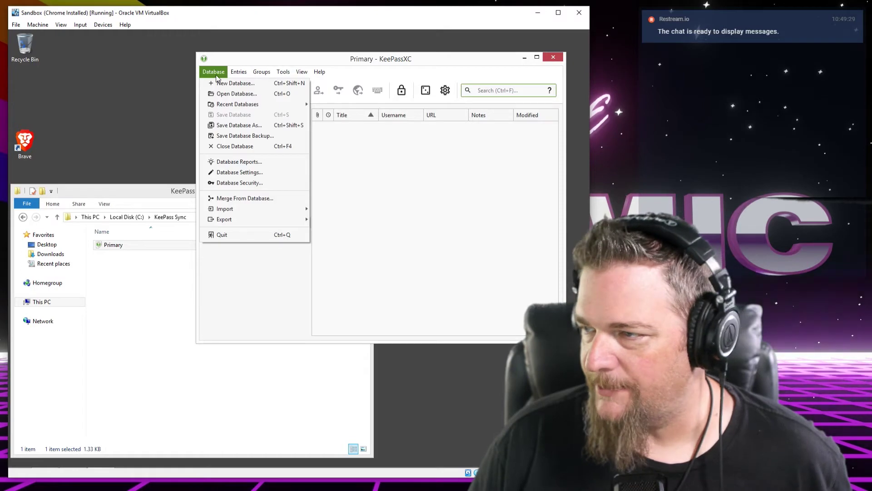
{"action": "mouse_move", "coordinate": [284, 73]}
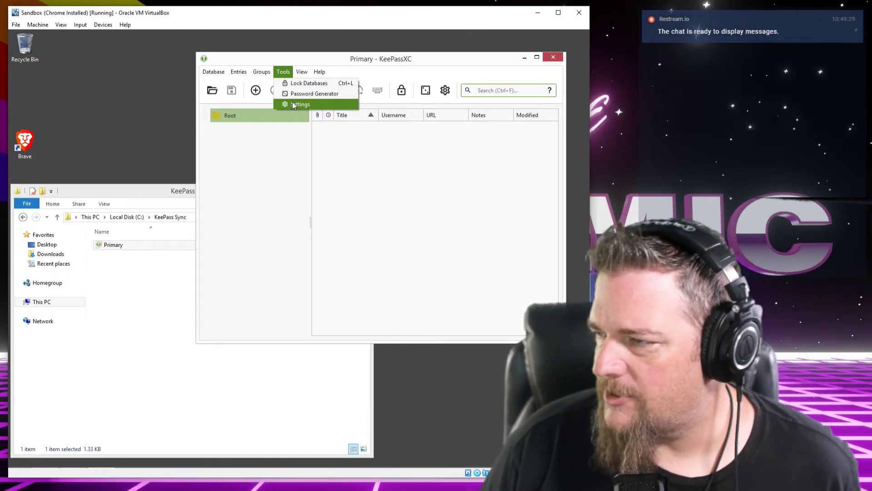
{"action": "left_click", "coordinate": [297, 143]}
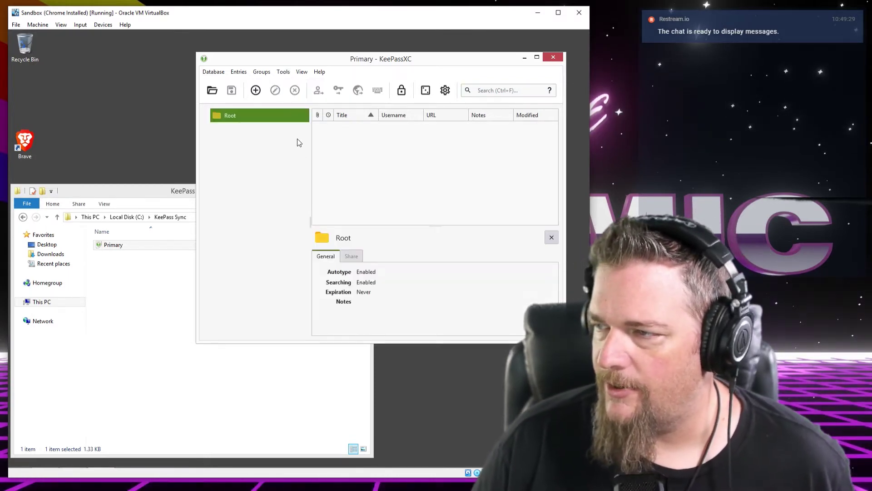
{"action": "left_click", "coordinate": [283, 73]}
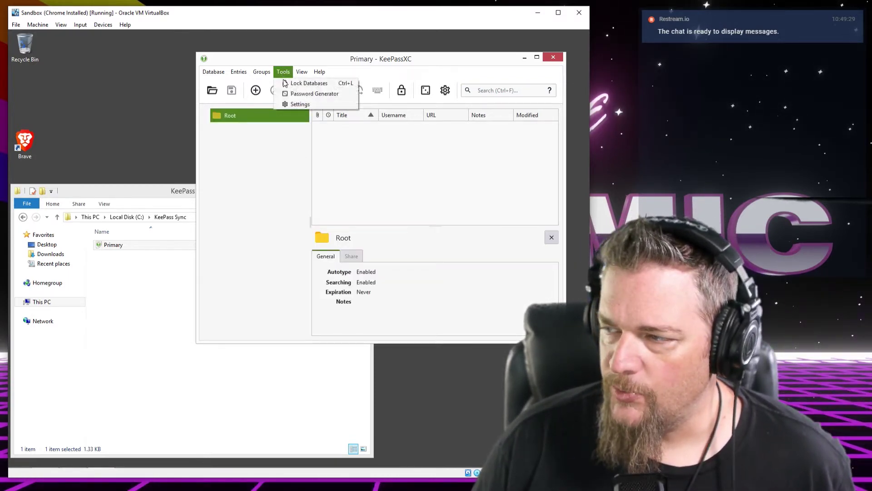
{"action": "left_click", "coordinate": [296, 105]}
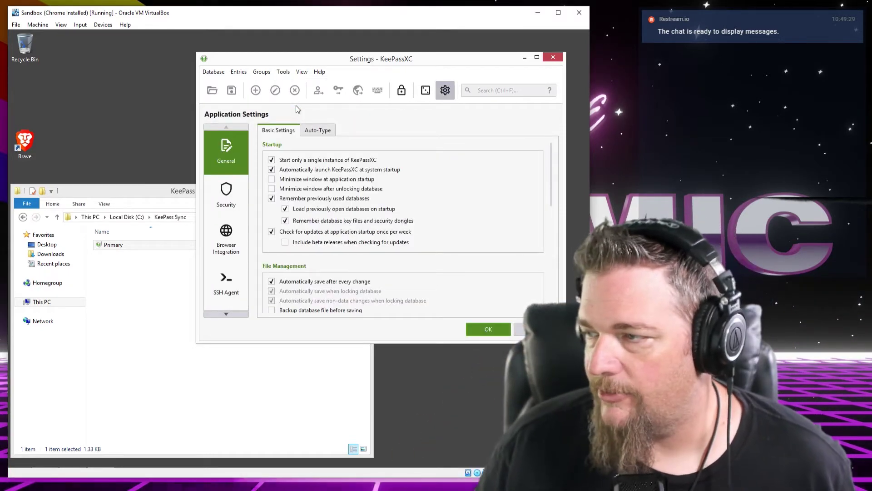
{"action": "left_click_drag", "start_coordinate": [405, 61], "coordinate": [412, 50]}
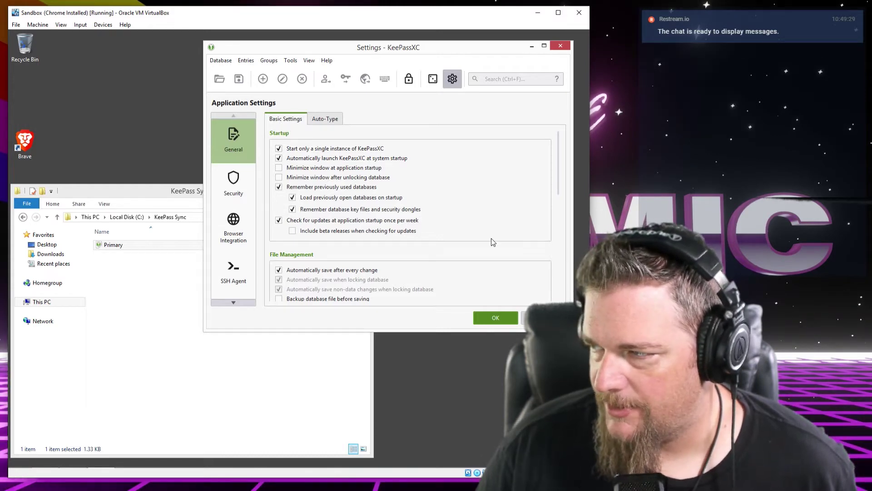
{"action": "scroll", "coordinate": [510, 222], "scroll_direction": "down", "scroll_amount": 10}
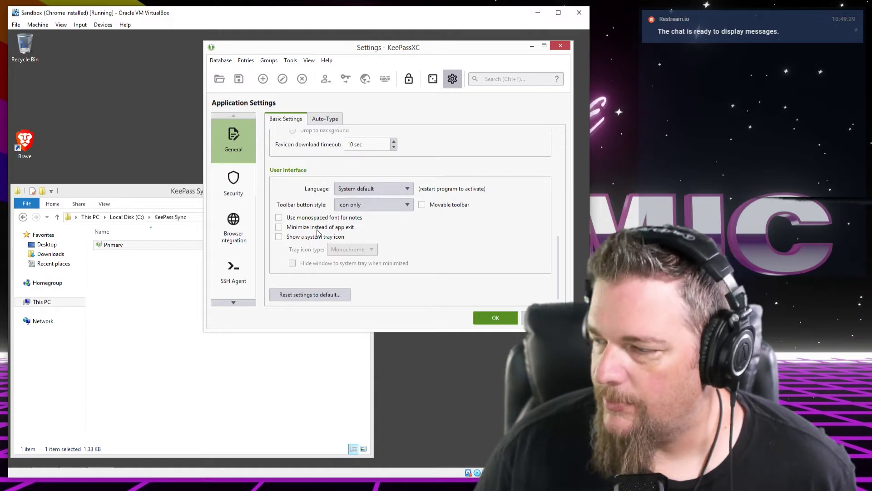
{"action": "left_click", "coordinate": [280, 229]}
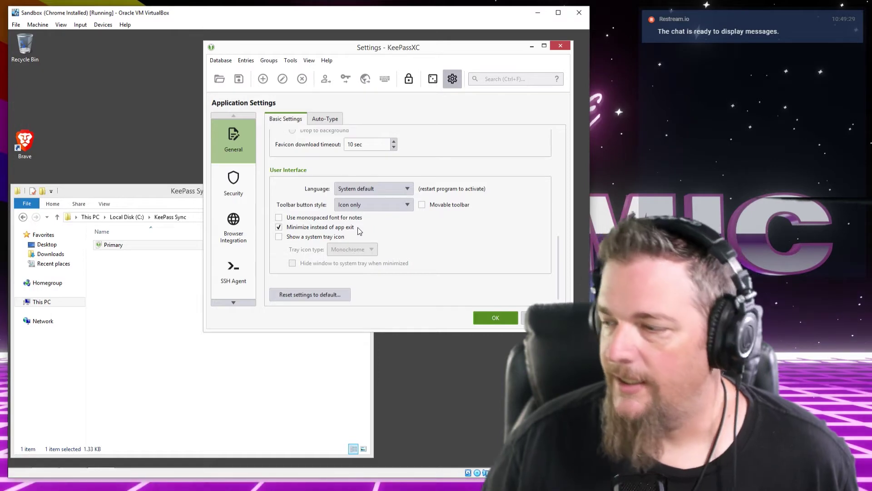
{"action": "left_click", "coordinate": [281, 236]}
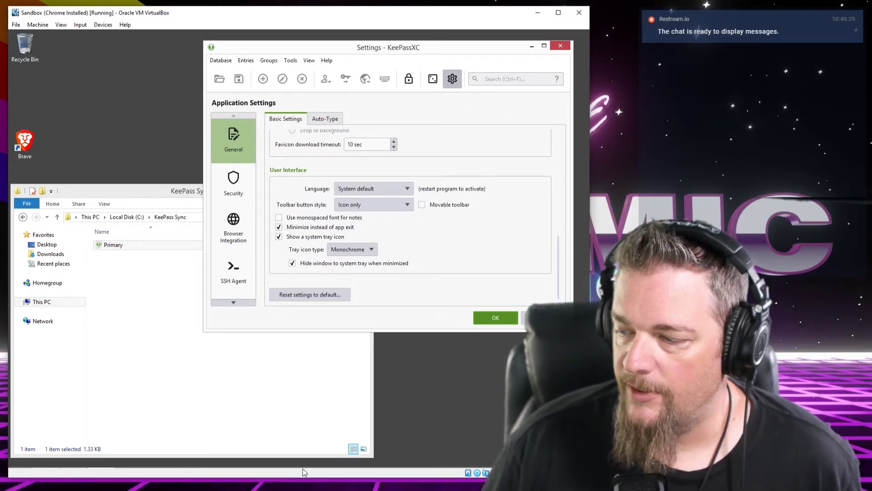
Check the hidden system tray icons for the new KeePassXC icon
{"action": "mouse_move", "coordinate": [227, 464]}
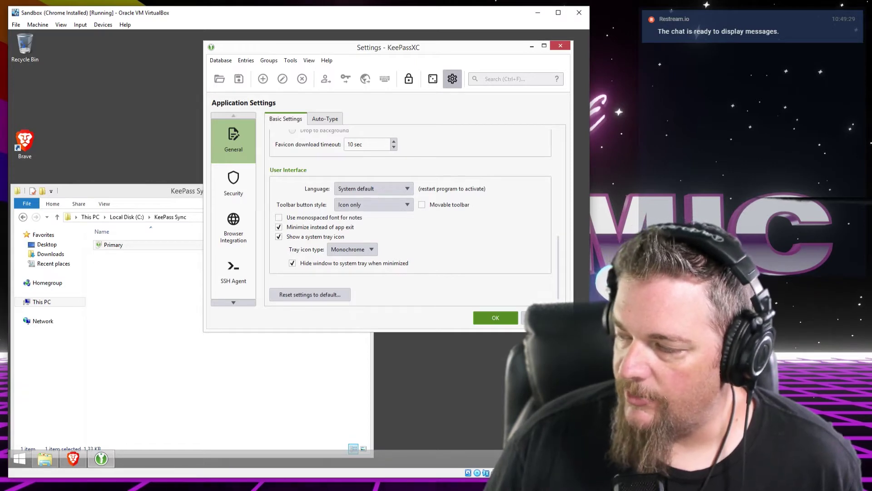
{"action": "left_click", "coordinate": [515, 459]}
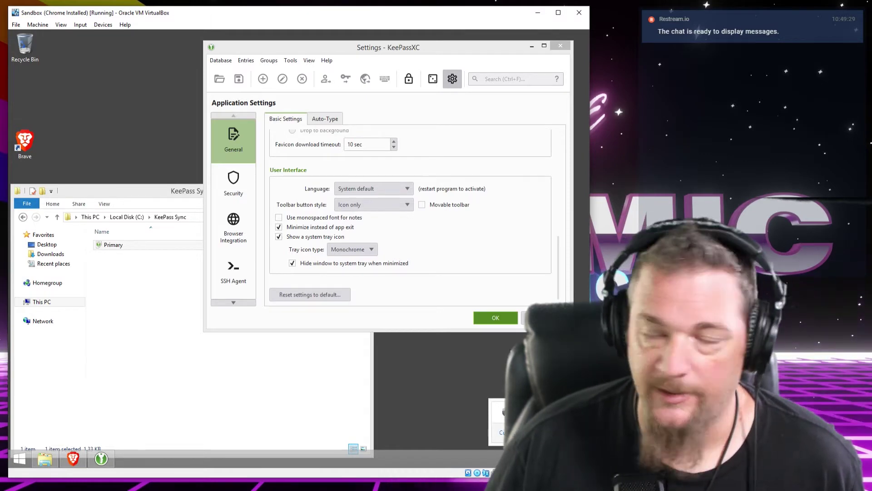
{"action": "left_click", "coordinate": [458, 373]}
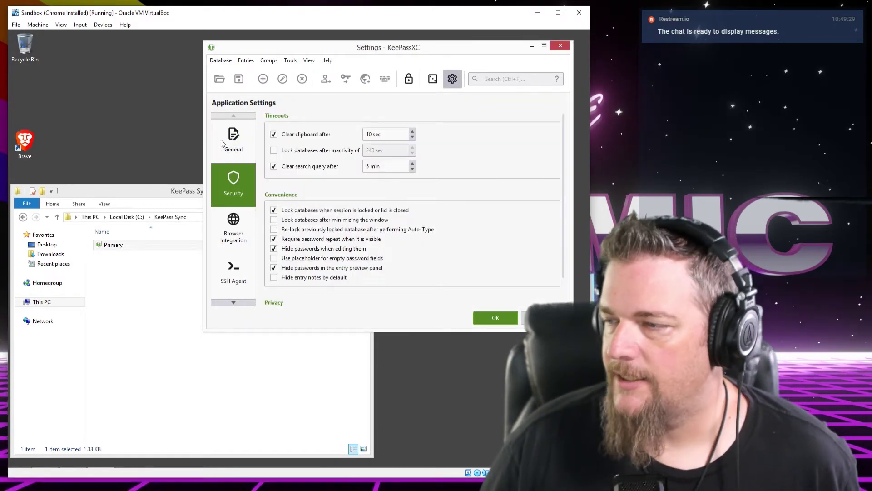
Move from the General and Security settings pages to the Browser Integration page
{"action": "left_click", "coordinate": [233, 140]}
{"action": "left_click", "coordinate": [231, 185]}
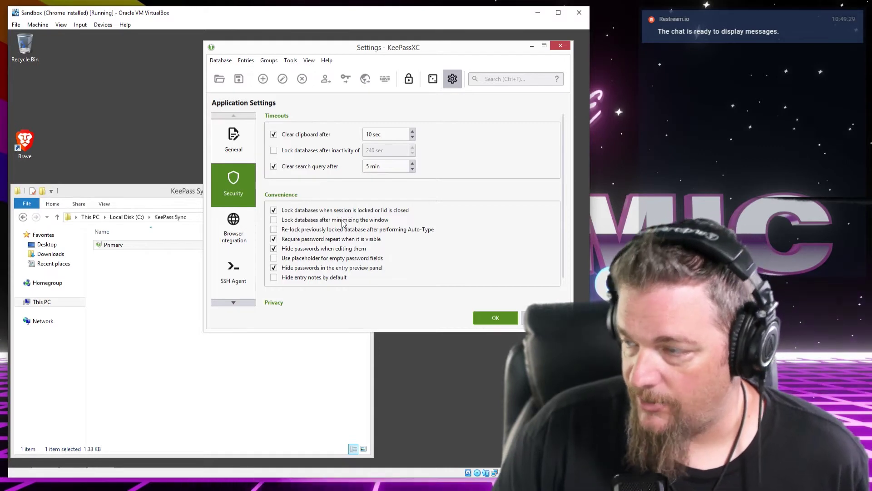
{"action": "left_click", "coordinate": [233, 227]}
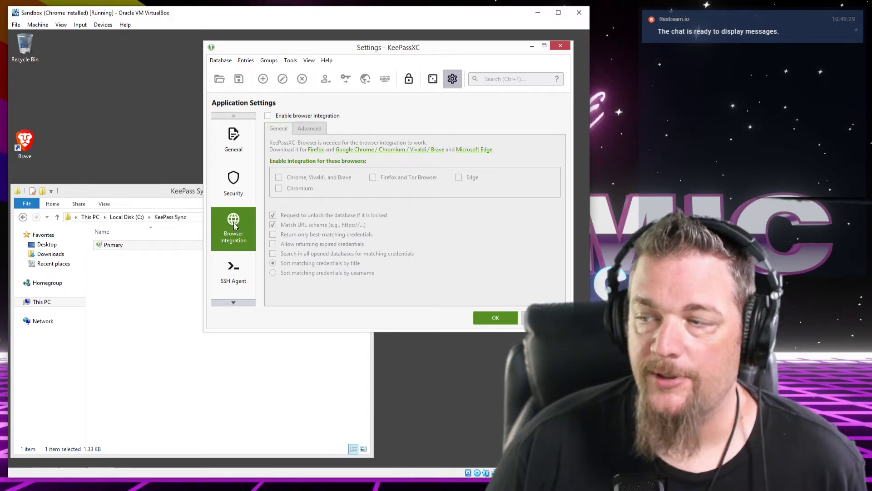
Enable browser integration for Chrome, Vivaldi and Brave, then return to General settings
{"action": "left_click", "coordinate": [237, 192]}
{"action": "left_click", "coordinate": [236, 230]}
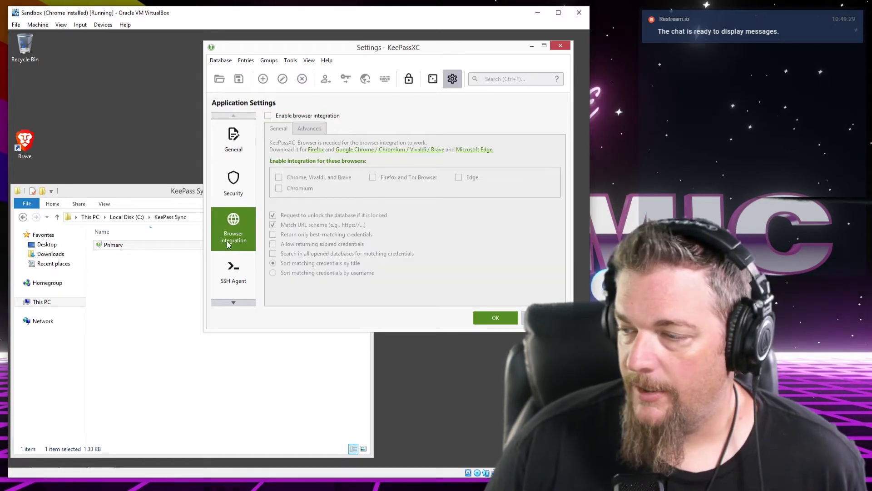
{"action": "left_click", "coordinate": [269, 118]}
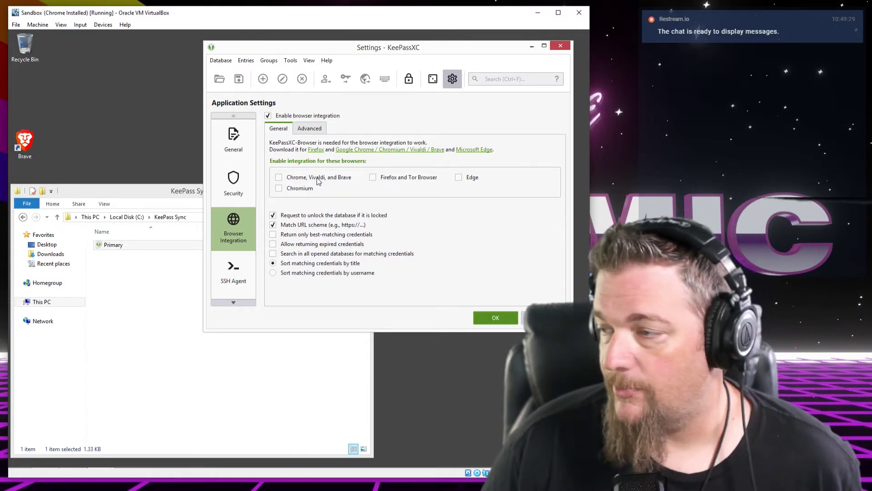
{"action": "left_click", "coordinate": [317, 177]}
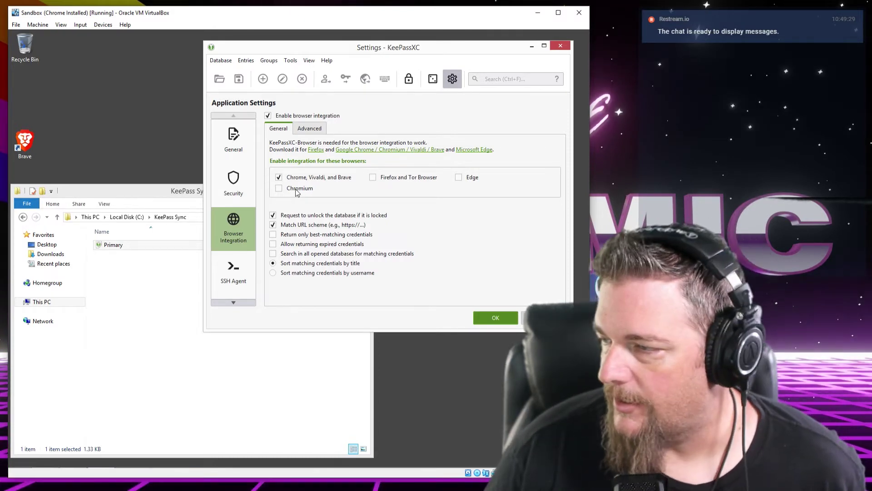
{"action": "left_click", "coordinate": [241, 146]}
{"action": "left_click", "coordinate": [293, 119]}
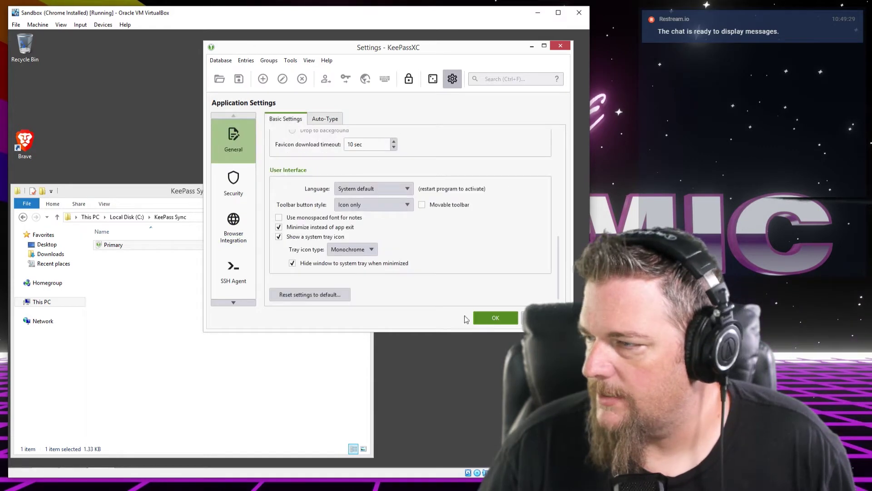
Apply the settings, enlarge the window, and clear a test search to show the empty Root group
{"action": "left_click", "coordinate": [500, 319]}
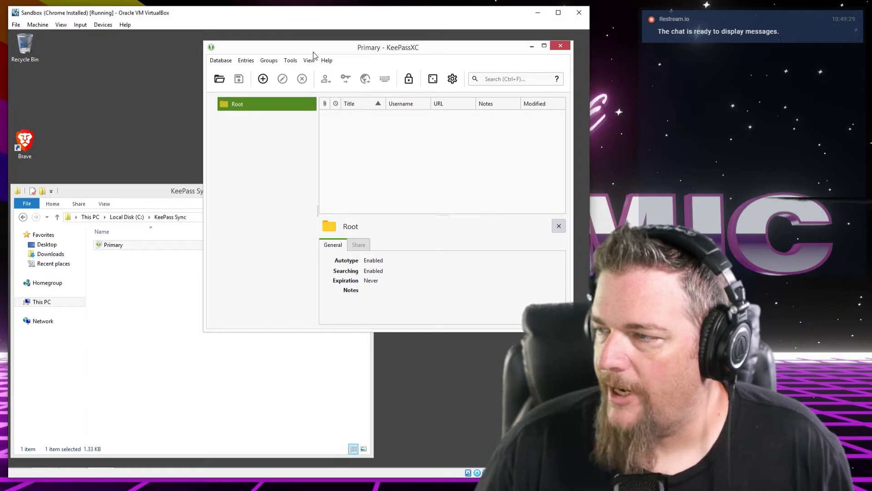
{"action": "left_click_drag", "start_coordinate": [316, 52], "coordinate": [320, 49]}
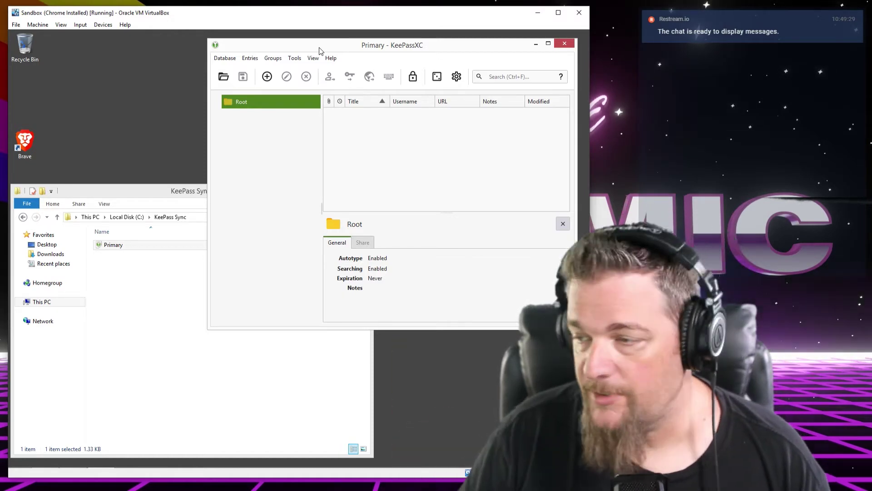
{"action": "left_click_drag", "start_coordinate": [209, 328], "coordinate": [122, 344]}
{"action": "left_click", "coordinate": [506, 76]}
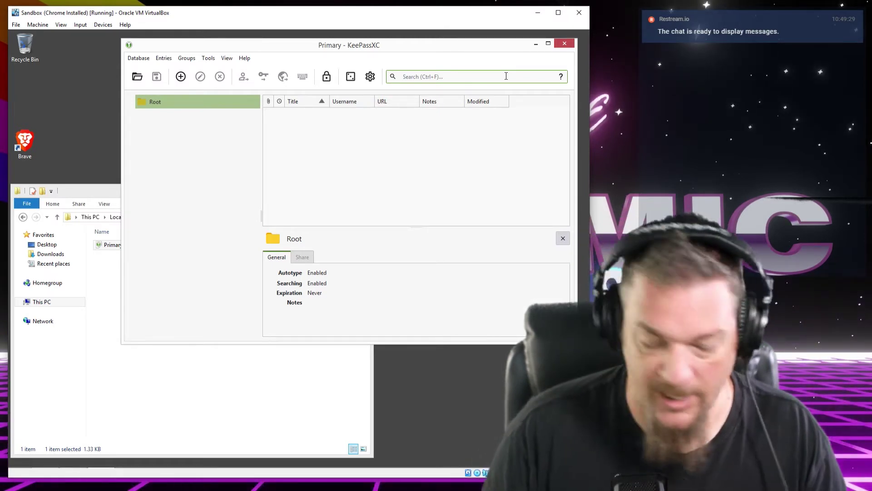
{"action": "type", "text": "bitcoin"}
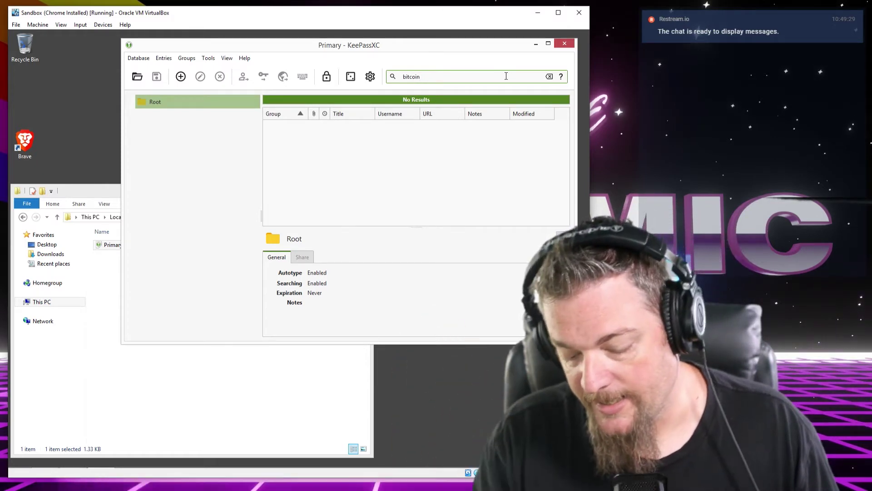
{"action": "key", "text": "Escape"}
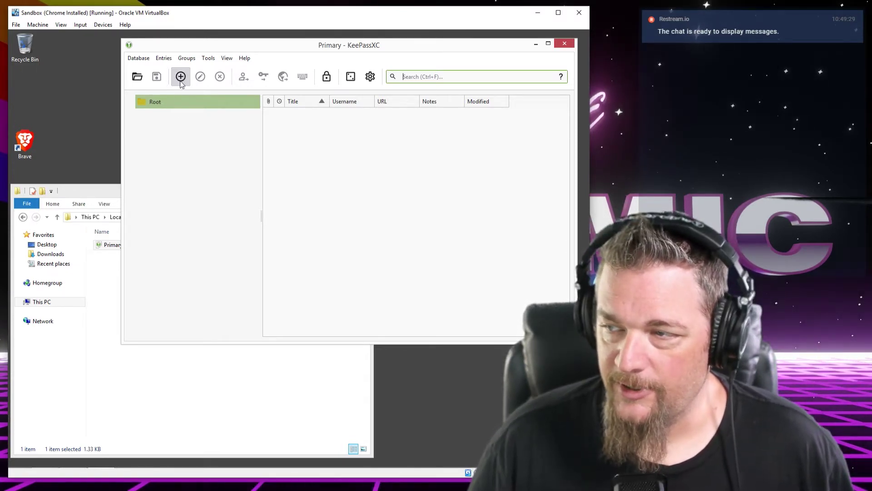
Add a new entry titled 'My bitcoin daily wallet'
{"action": "left_click", "coordinate": [181, 76]}
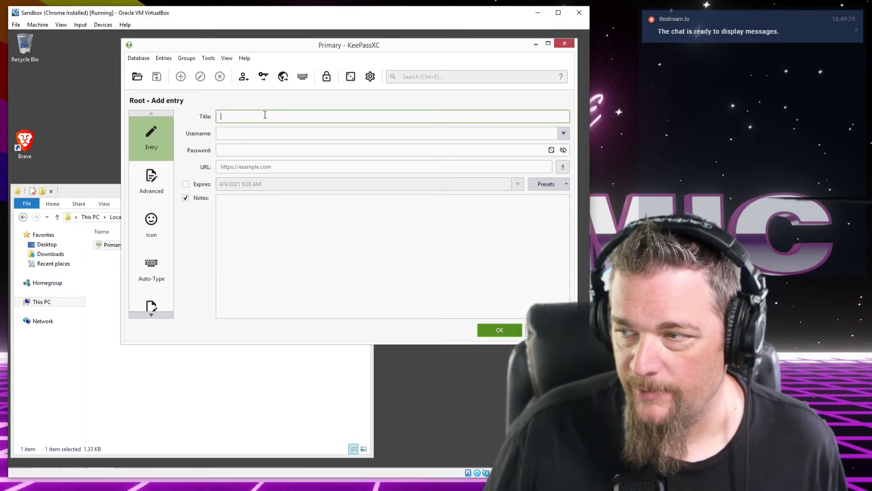
{"action": "type", "text": "Bitcoin"}
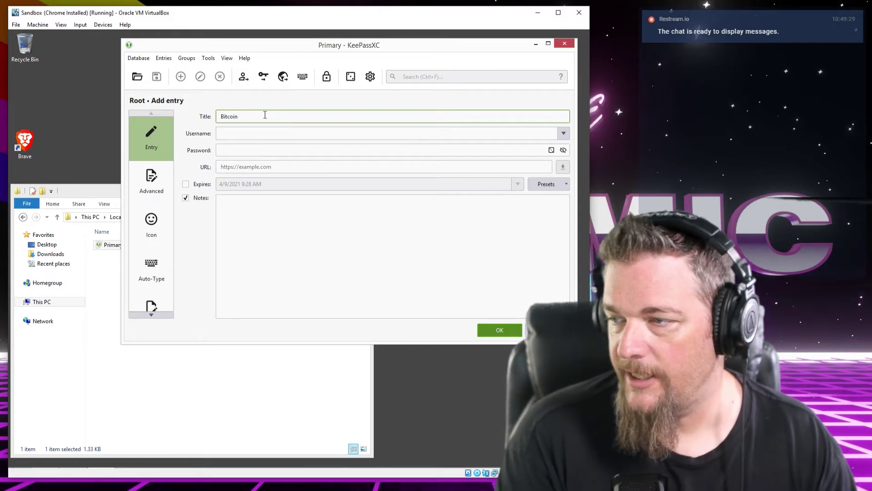
{"action": "key", "text": "ctrl+a"}
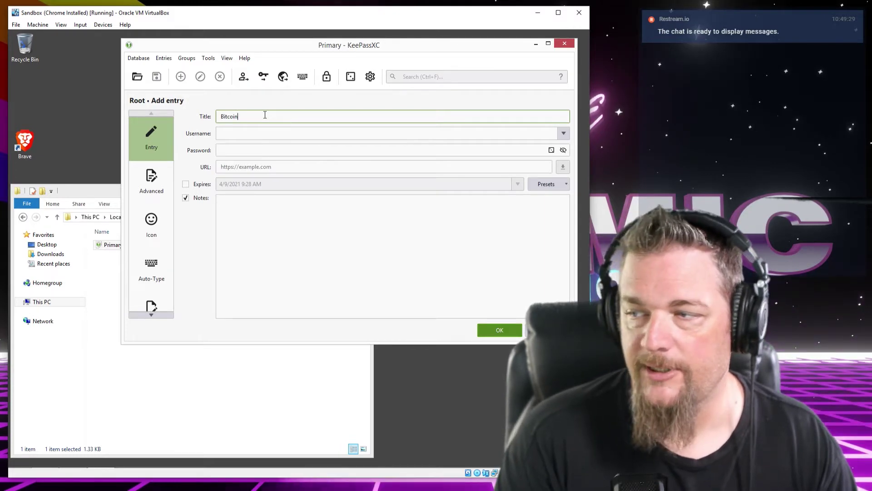
{"action": "type", "text": "My bitcoi"}
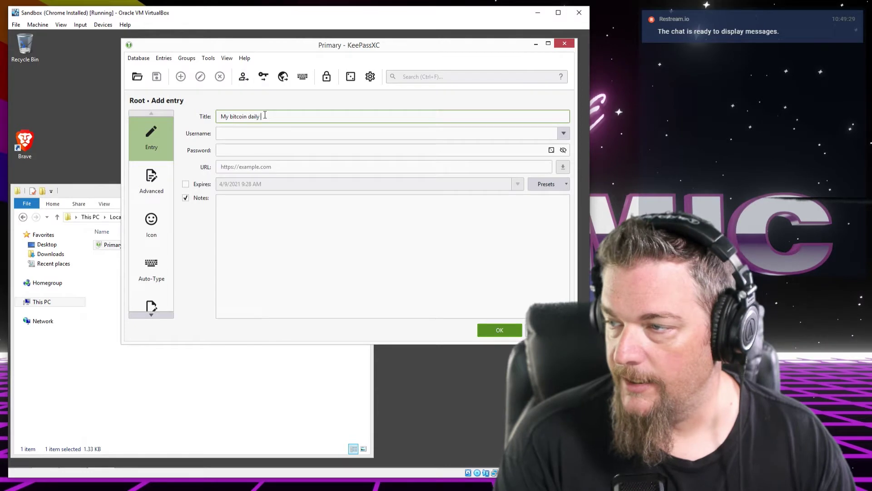
{"action": "key", "text": "Tab"}
{"action": "key", "text": "Tab"}
Type 'recovery key' into the entry's notes, then delete it
{"action": "left_click", "coordinate": [259, 200]}
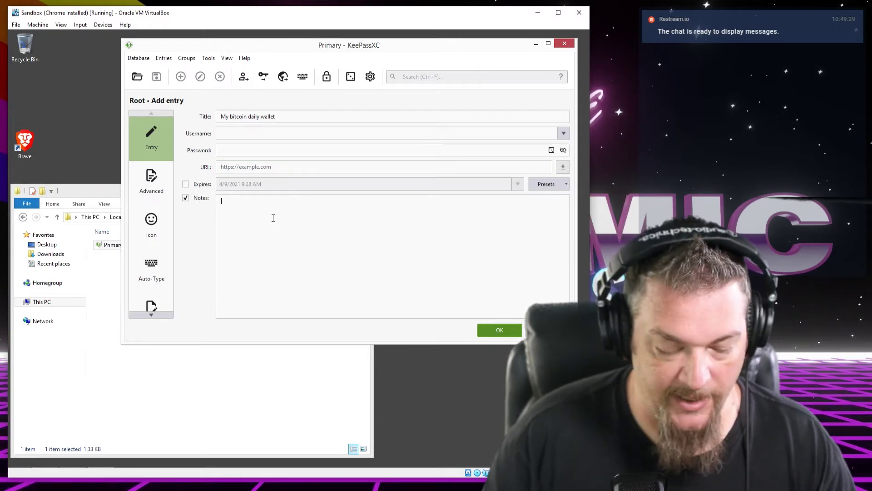
{"action": "type", "text": "rrecovery key"}
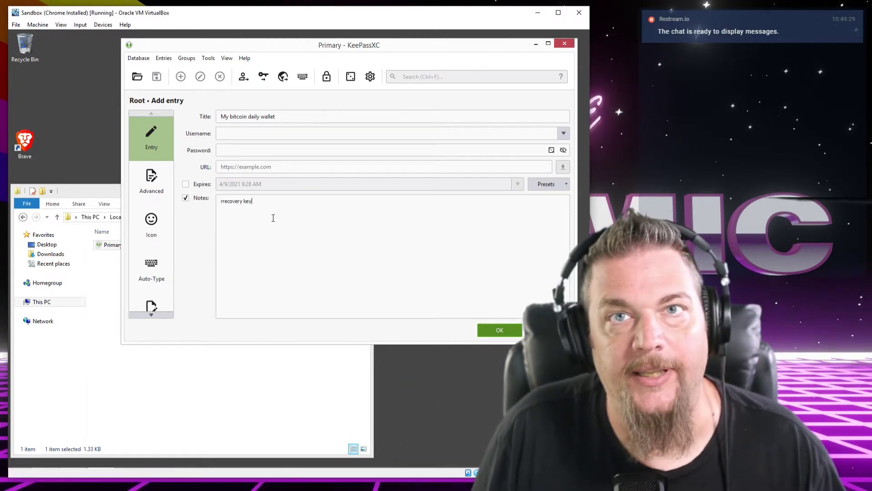
{"action": "key", "text": "ctrl+a"}
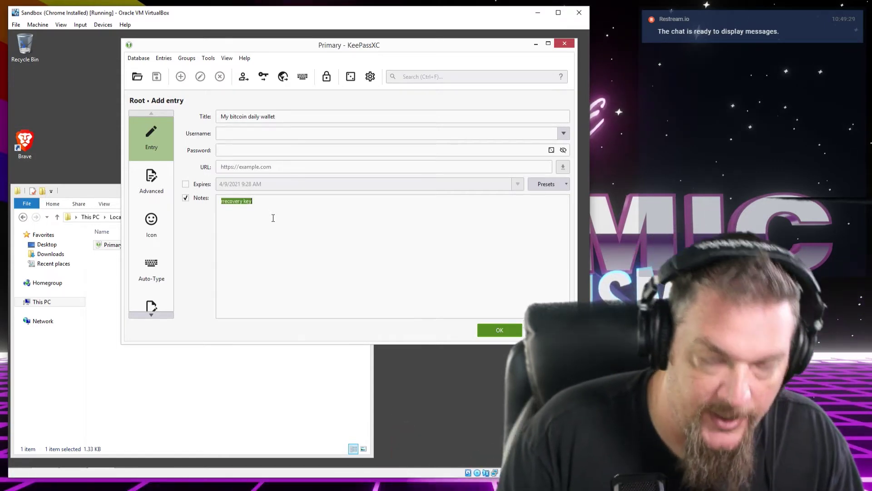
{"action": "key", "text": "BackSpace"}
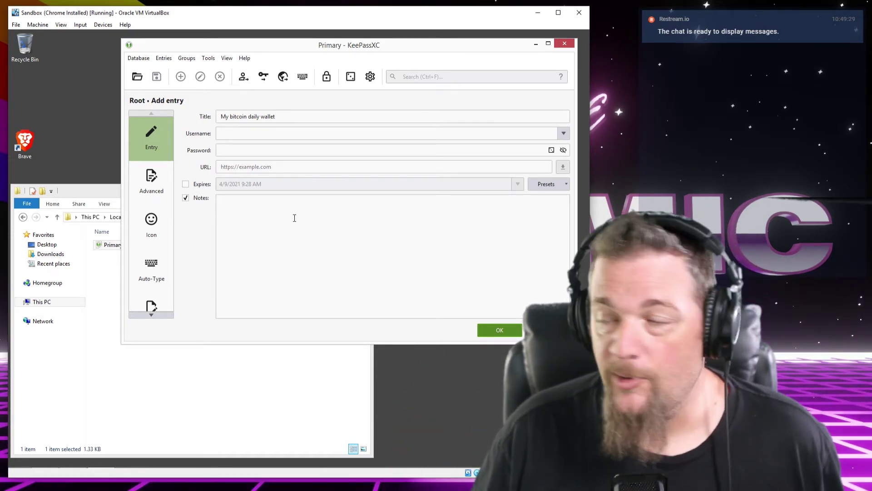
Retitle the entry gitlab.com, paste gitlab.com as its URL, and fill in username and password
{"action": "left_click_drag", "start_coordinate": [298, 117], "coordinate": [175, 123]}
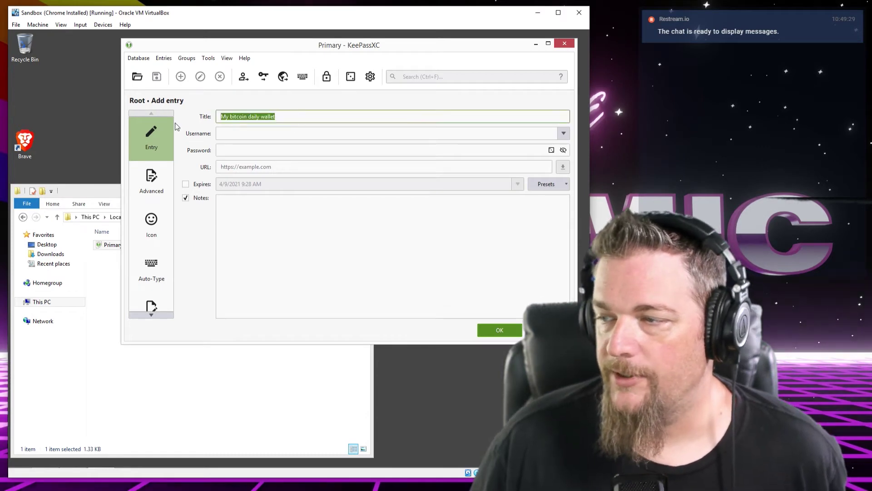
{"action": "left_click", "coordinate": [262, 119]}
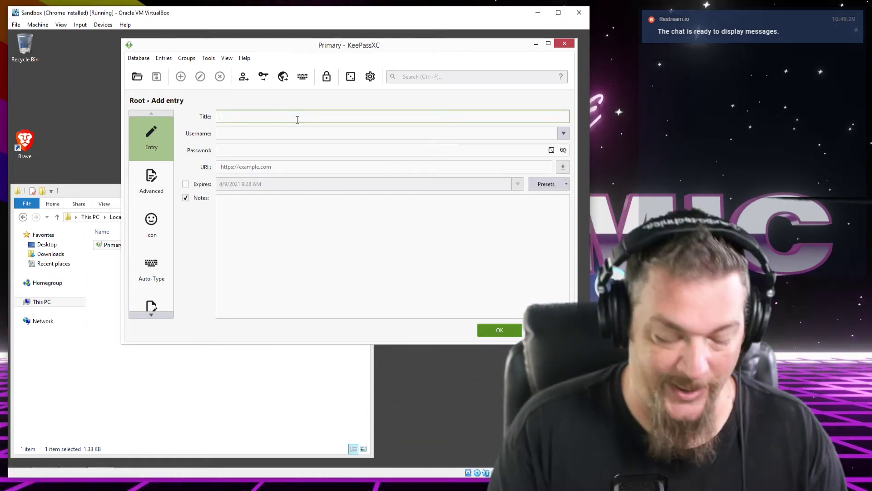
{"action": "key", "text": "BackSpace"}
{"action": "key", "text": "BackSpace"}
{"action": "key", "text": "BackSpace"}
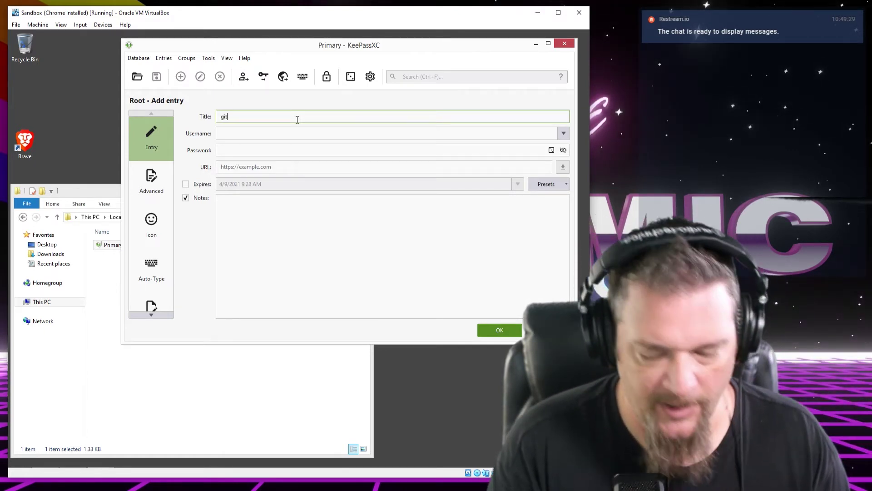
{"action": "type", "text": "gitlab.com"}
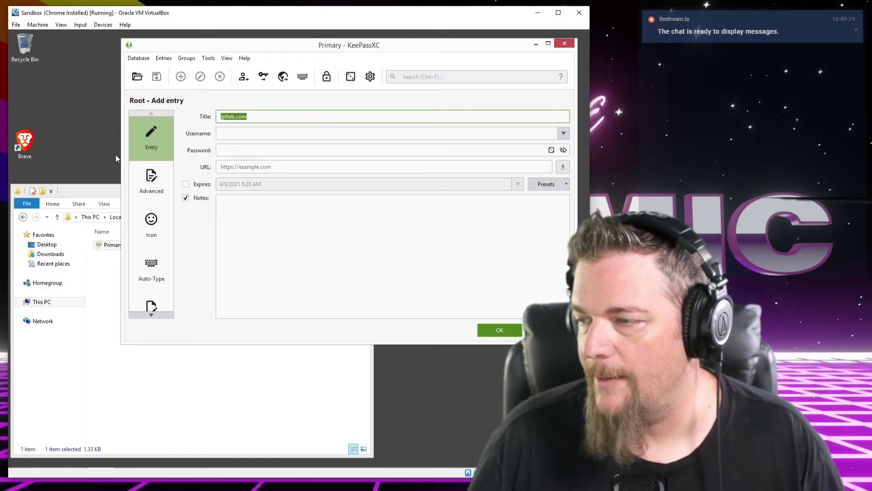
{"action": "left_click", "coordinate": [293, 167]}
{"action": "type", "text": "gitlab.com"}
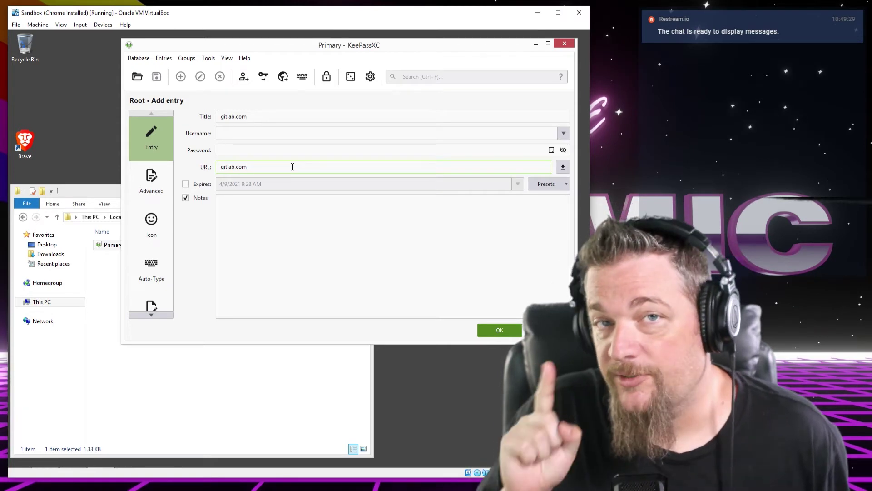
{"action": "left_click", "coordinate": [268, 137]}
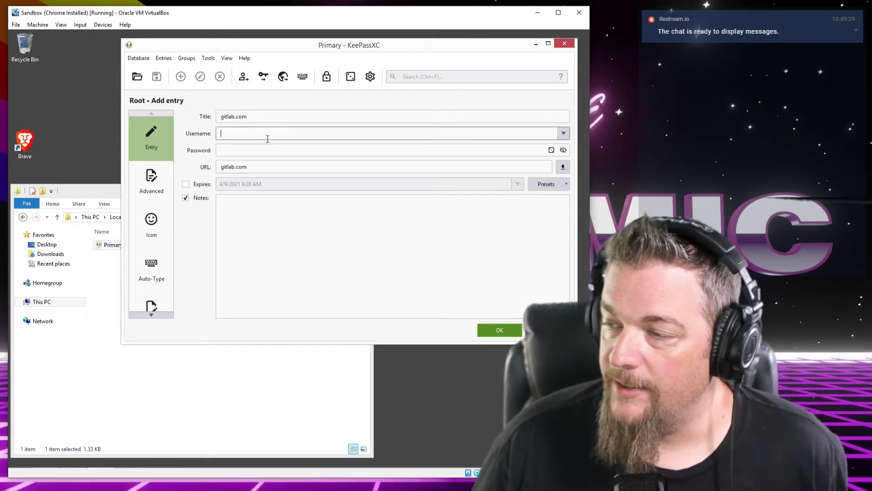
{"action": "left_click", "coordinate": [257, 150]}
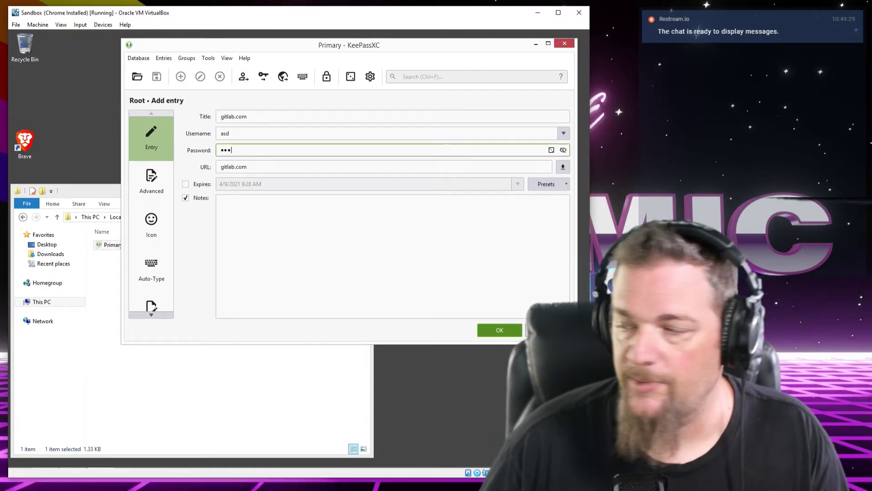
Discard the unsaved gitlab.com entry, returning to the empty Root group
{"action": "key", "text": "Escape"}
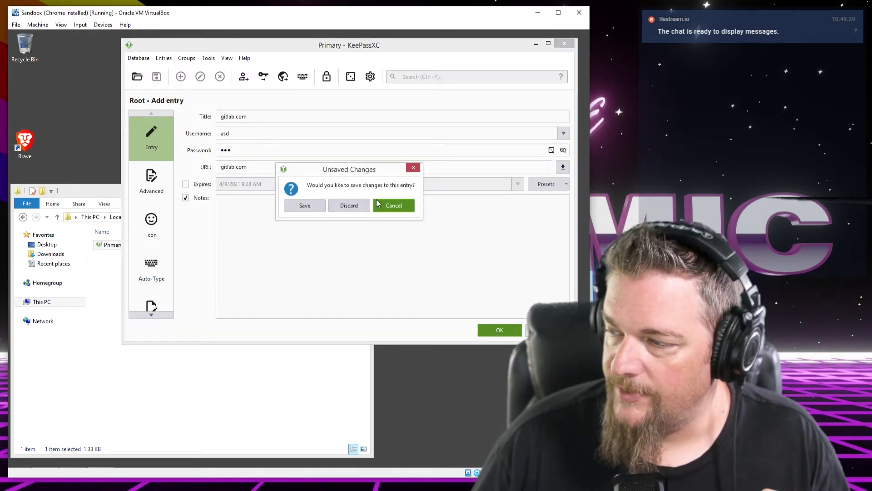
{"action": "left_click", "coordinate": [340, 205]}
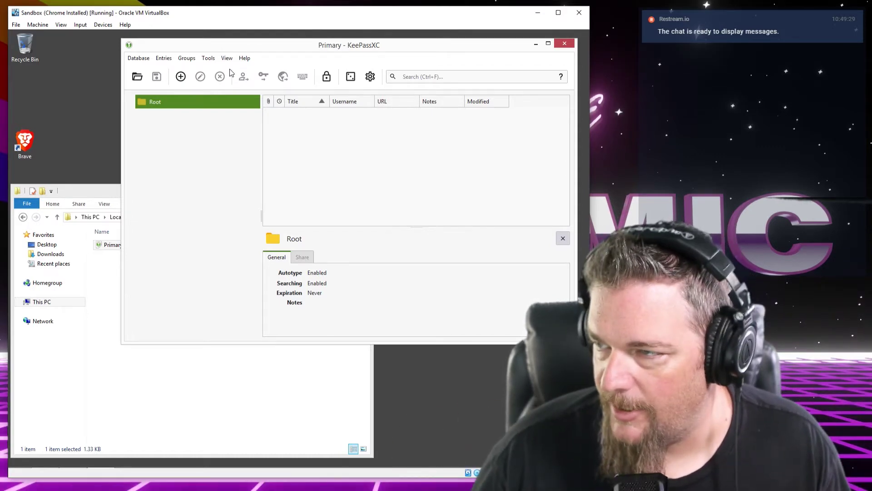
{"action": "left_click", "coordinate": [222, 59]}
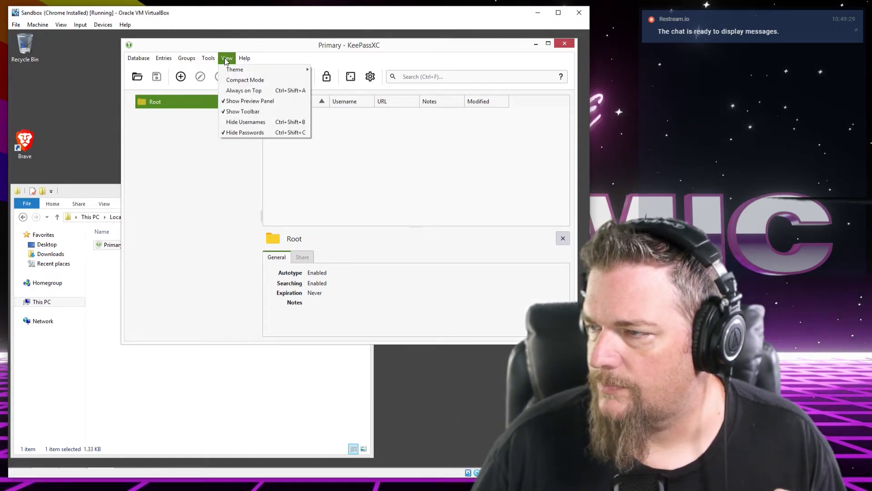
Choose the Dark theme under View > Theme, then glance at the Tools menu
{"action": "left_click", "coordinate": [206, 143]}
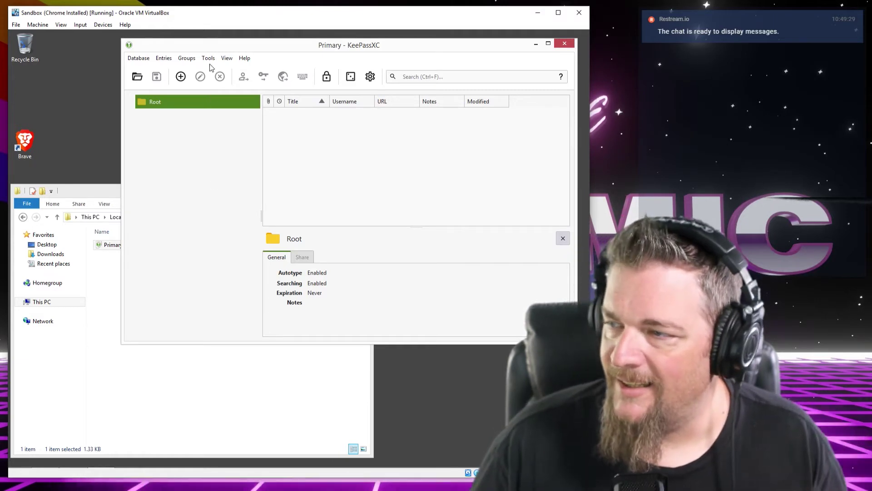
{"action": "left_click", "coordinate": [225, 59]}
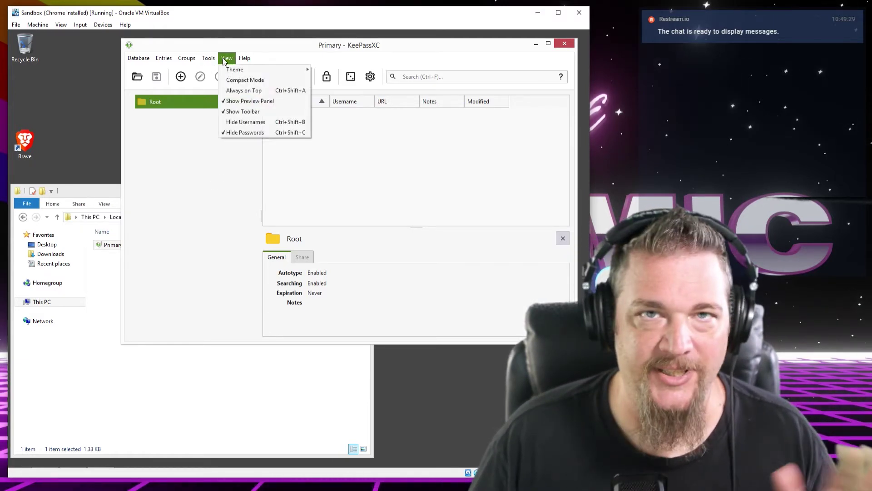
{"action": "mouse_move", "coordinate": [237, 70]}
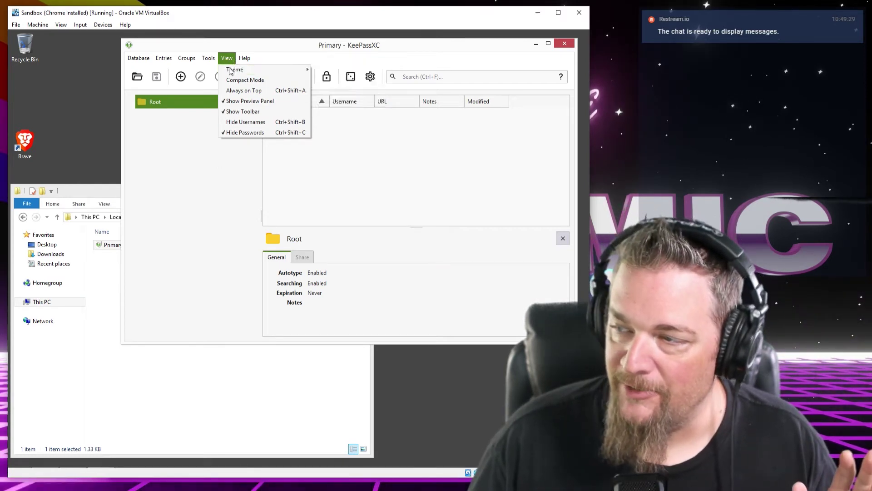
{"action": "mouse_move", "coordinate": [270, 72]}
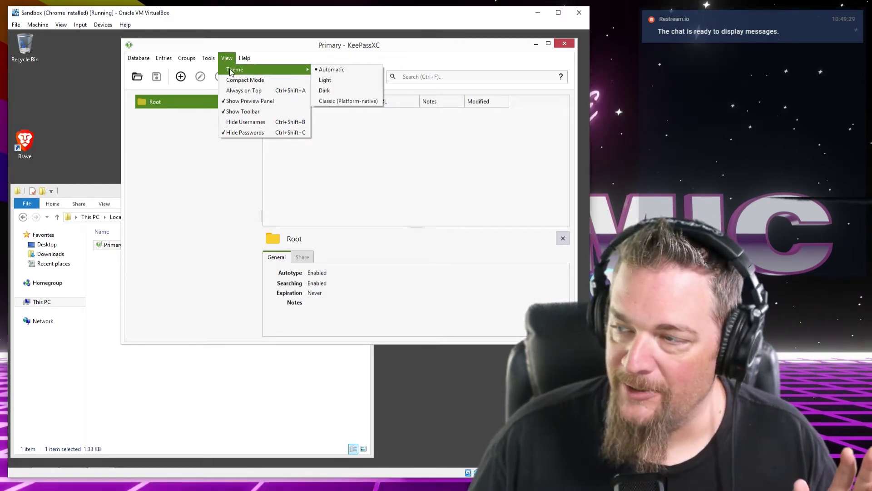
{"action": "left_click", "coordinate": [340, 93]}
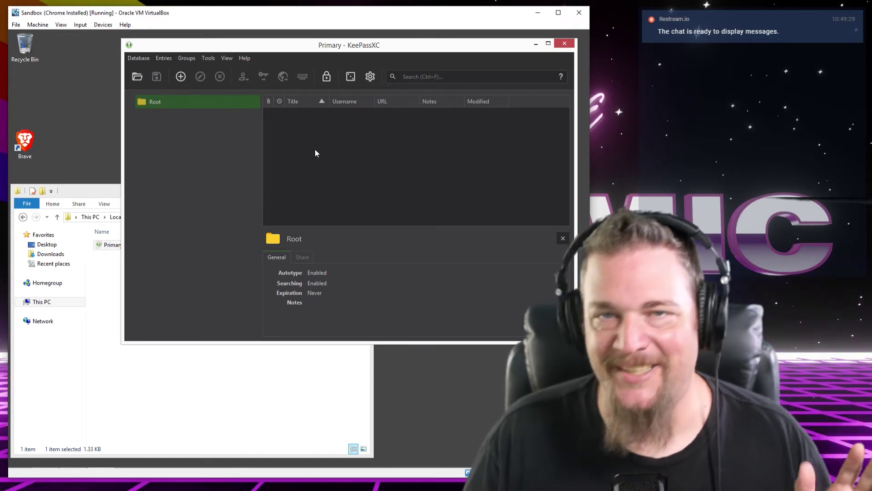
{"action": "left_click", "coordinate": [226, 58]}
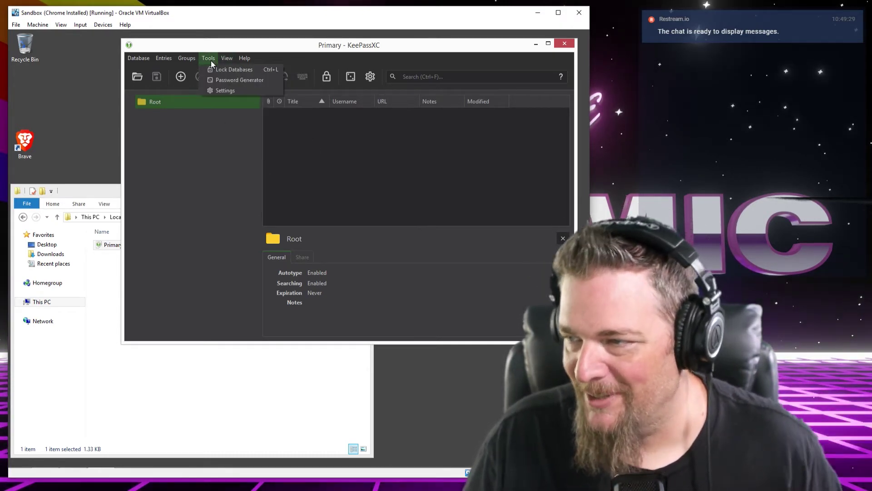
{"action": "left_click", "coordinate": [211, 61]}
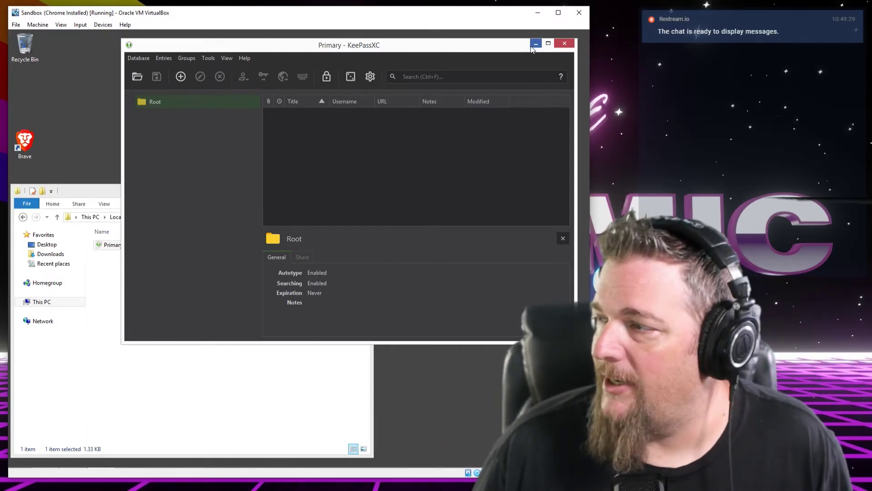
{"action": "left_click", "coordinate": [535, 44]}
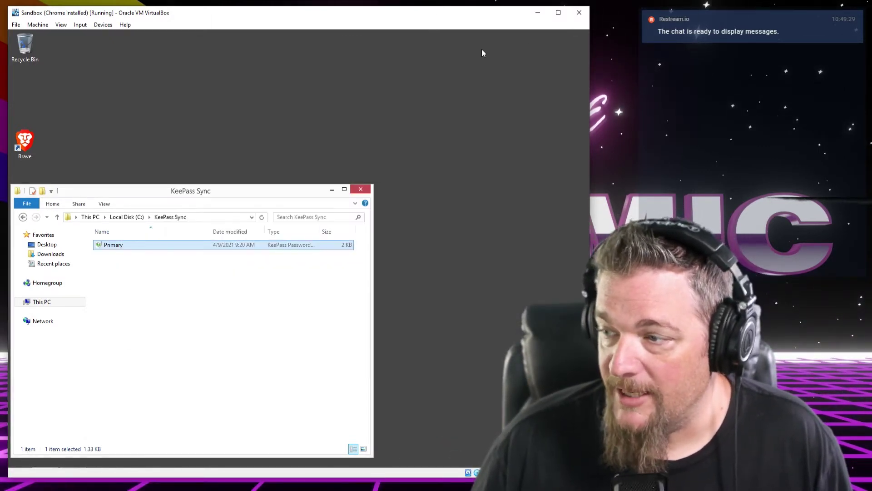
{"action": "mouse_move", "coordinate": [228, 469]}
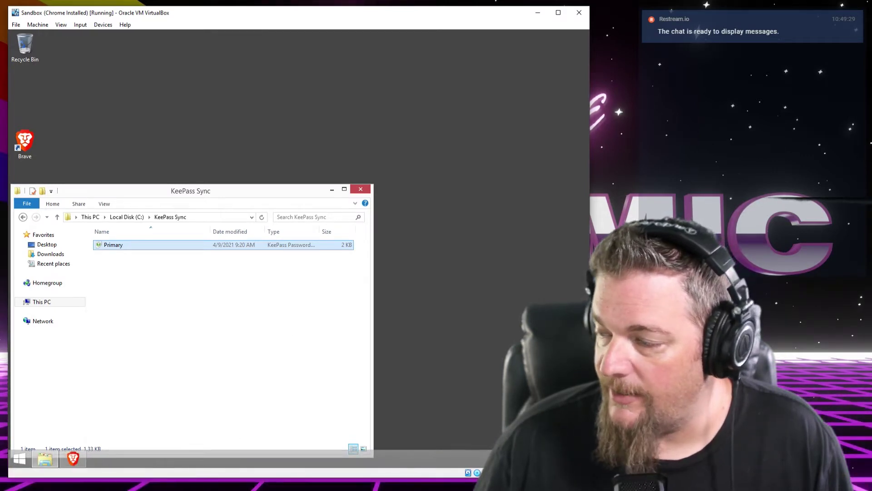
{"action": "left_click_drag", "start_coordinate": [433, 21], "coordinate": [231, 17]}
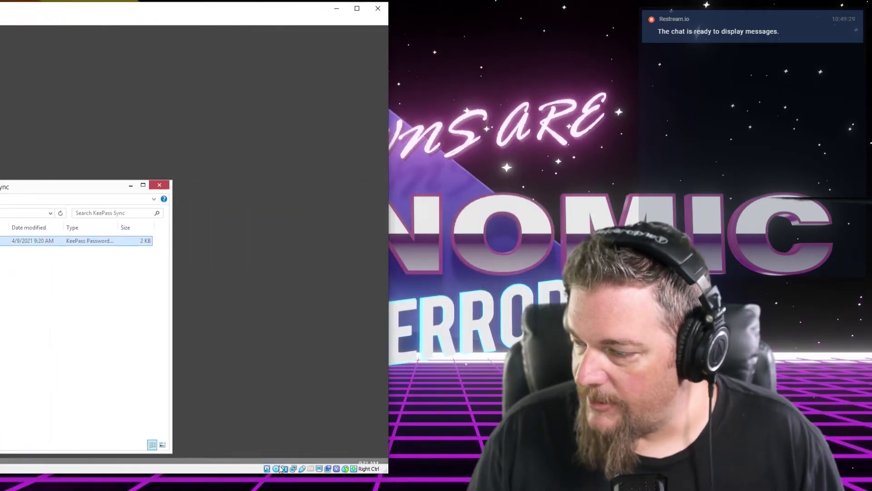
{"action": "left_click", "coordinate": [313, 454]}
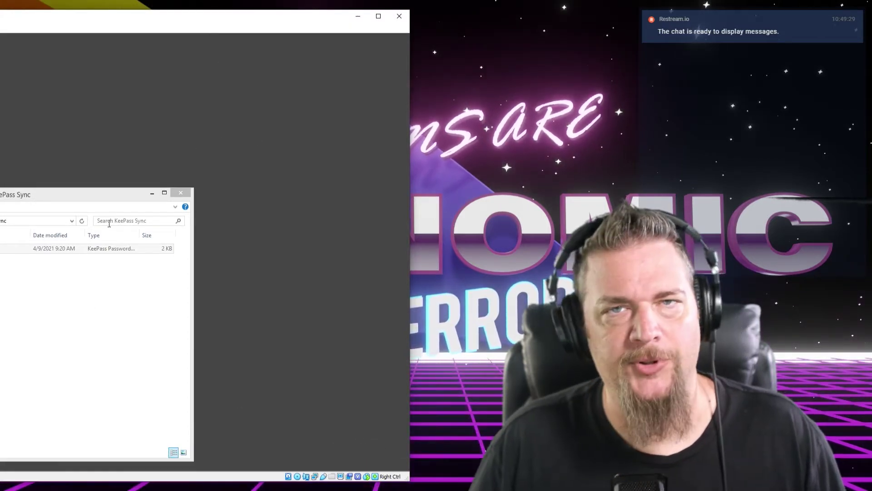
{"action": "mouse_move", "coordinate": [280, 468]}
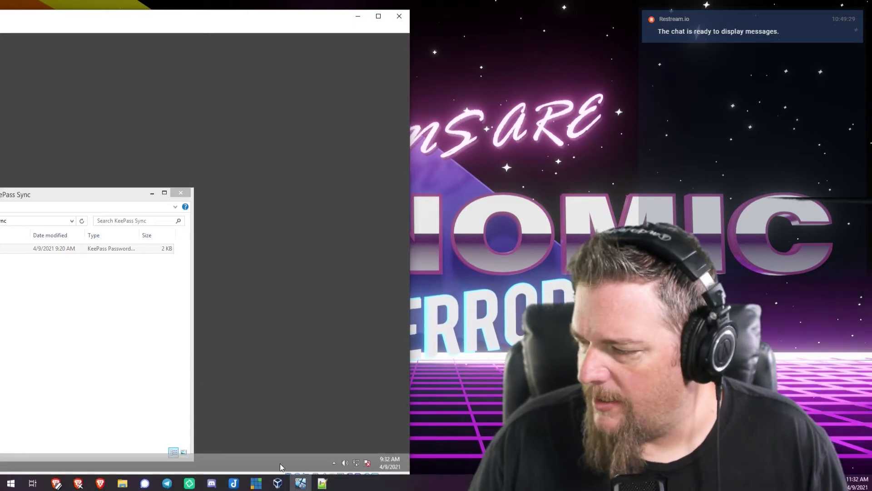
{"action": "left_click", "coordinate": [334, 463]}
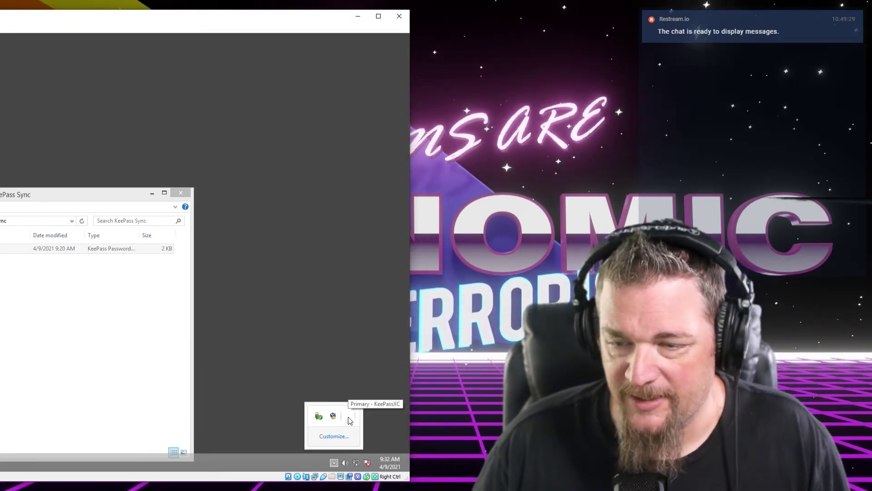
{"action": "left_click", "coordinate": [349, 417]}
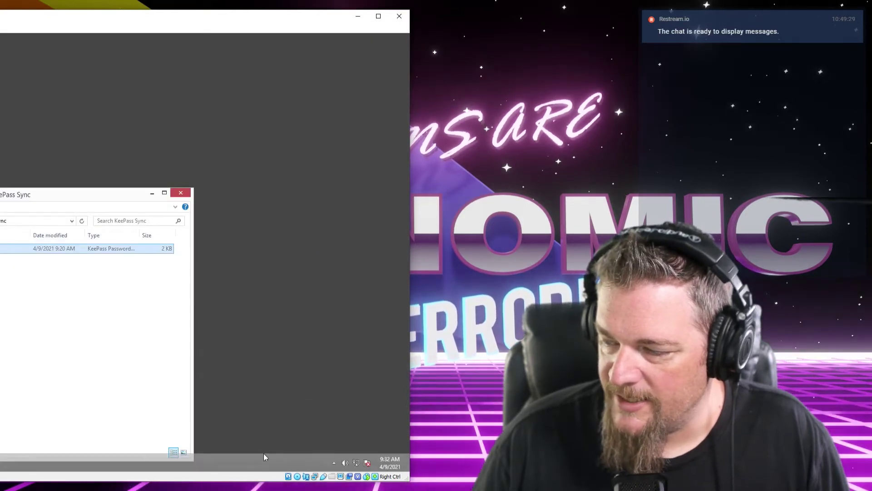
{"action": "left_click_drag", "start_coordinate": [300, 20], "coordinate": [477, 13]}
{"action": "mouse_move", "coordinate": [151, 464]}
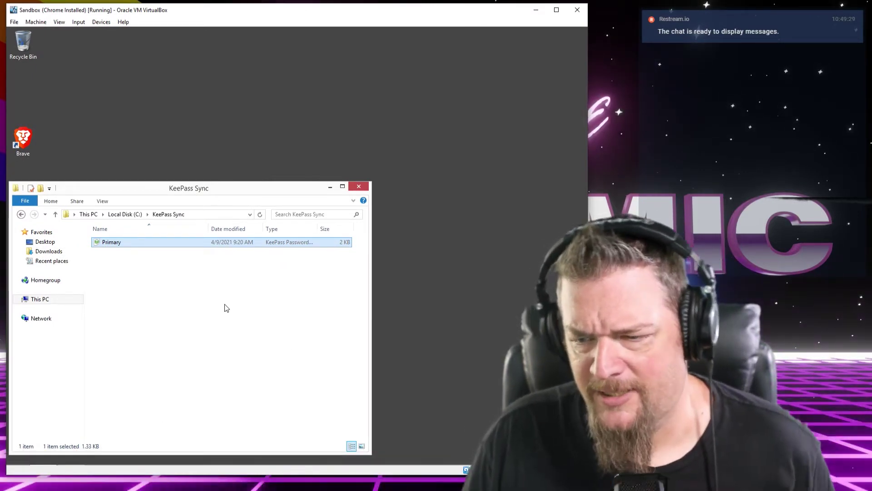
{"action": "left_click", "coordinate": [218, 302]}
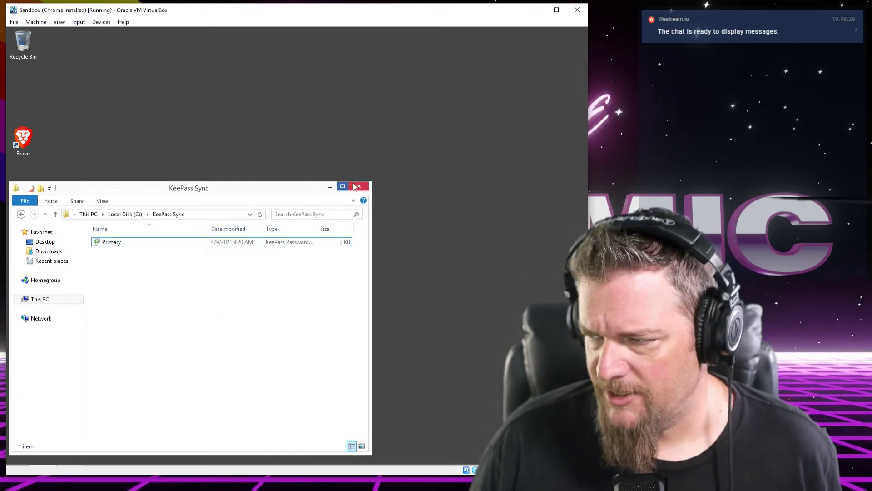
Close the KeePass Sync folder, bring up Brave on the Gmail inbox, and show the hidden tray icons
{"action": "left_click", "coordinate": [357, 188]}
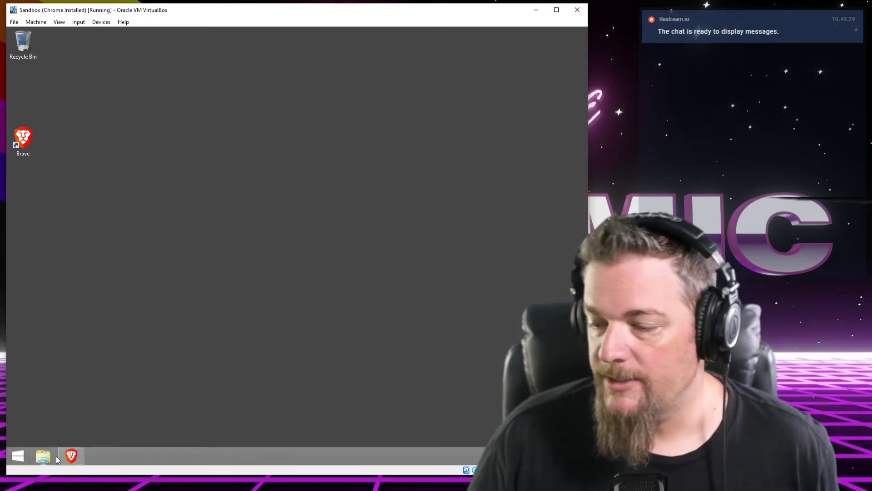
{"action": "left_click", "coordinate": [70, 456]}
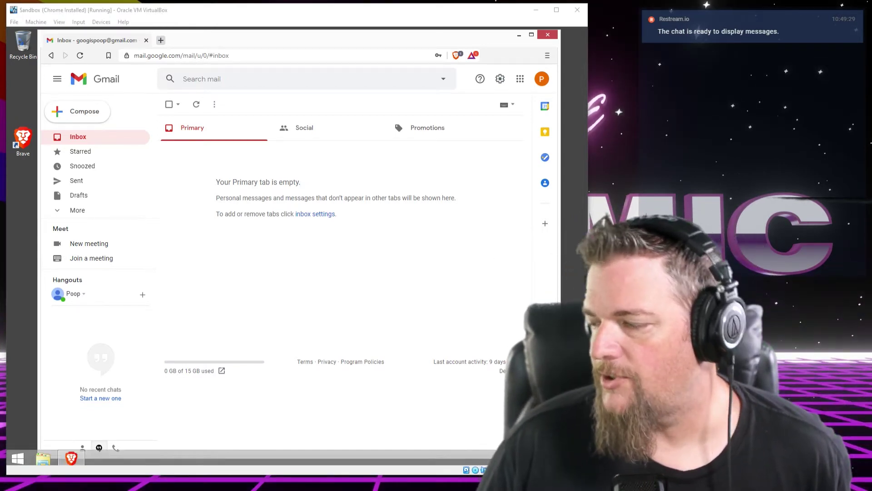
{"action": "left_click", "coordinate": [514, 456]}
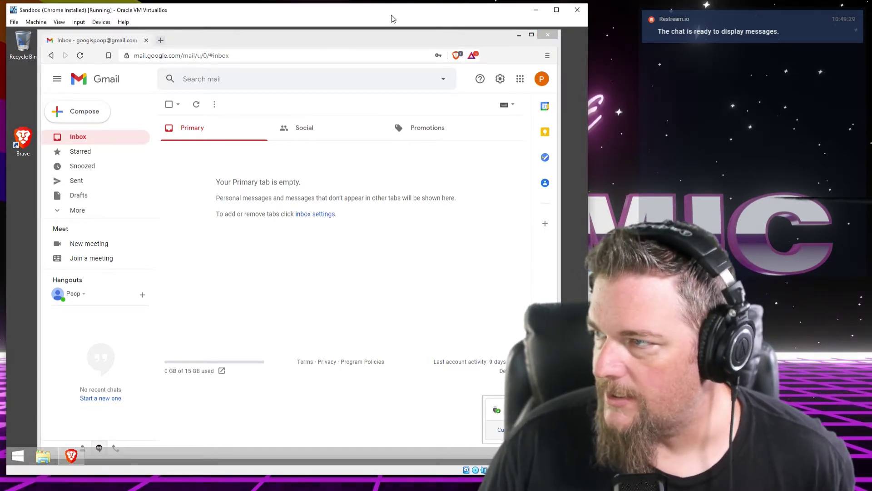
{"action": "left_click", "coordinate": [413, 464]}
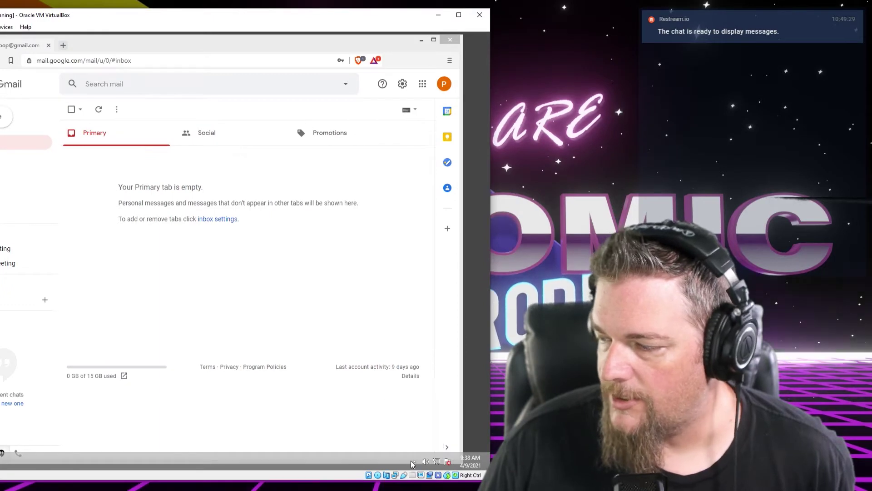
{"action": "left_click", "coordinate": [413, 464]}
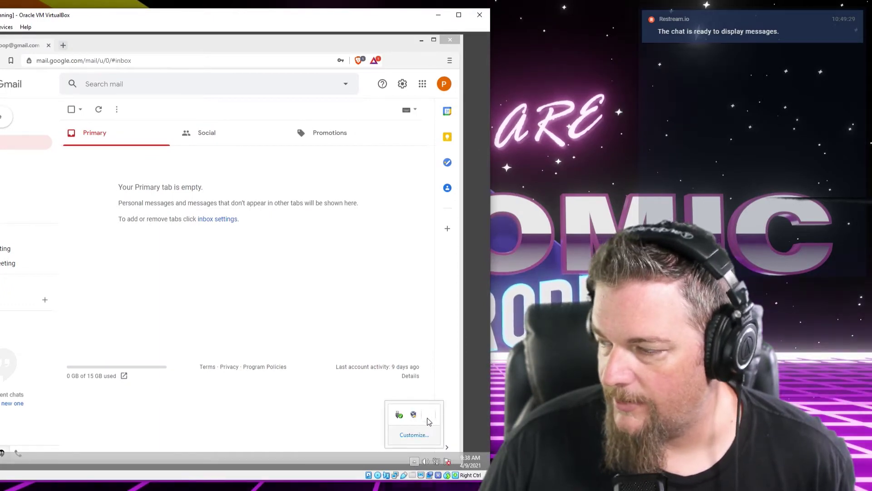
Go to KeePassXC's Browser Integration settings and follow the Google Chrome / Brave extension download link
{"action": "left_click", "coordinate": [429, 417]}
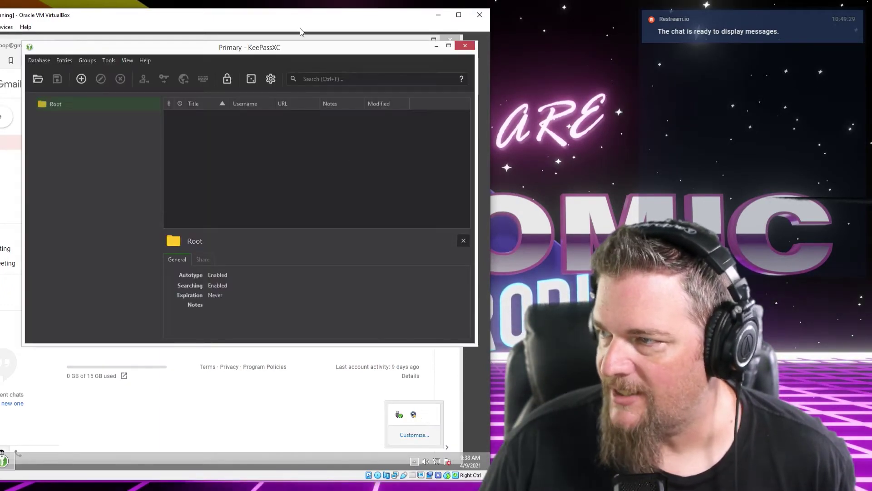
{"action": "left_click_drag", "start_coordinate": [298, 18], "coordinate": [390, 12]}
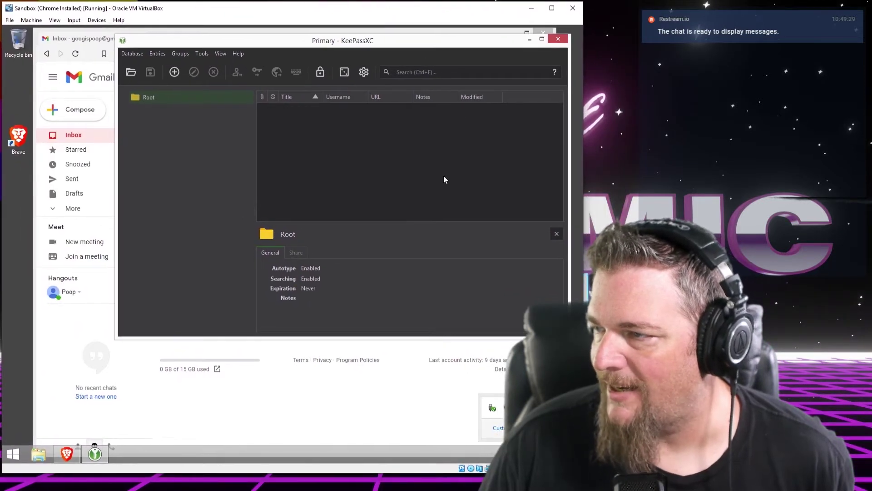
{"action": "left_click", "coordinate": [364, 73]}
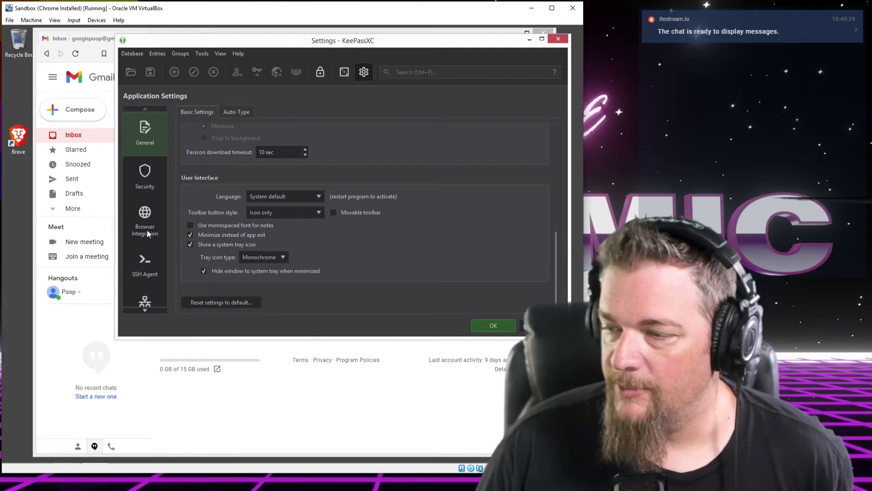
{"action": "left_click", "coordinate": [144, 218]}
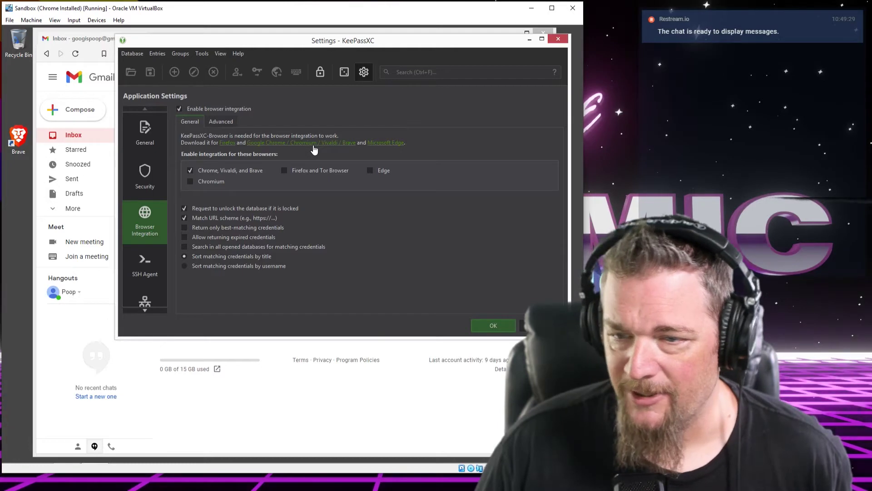
{"action": "left_click", "coordinate": [313, 147]}
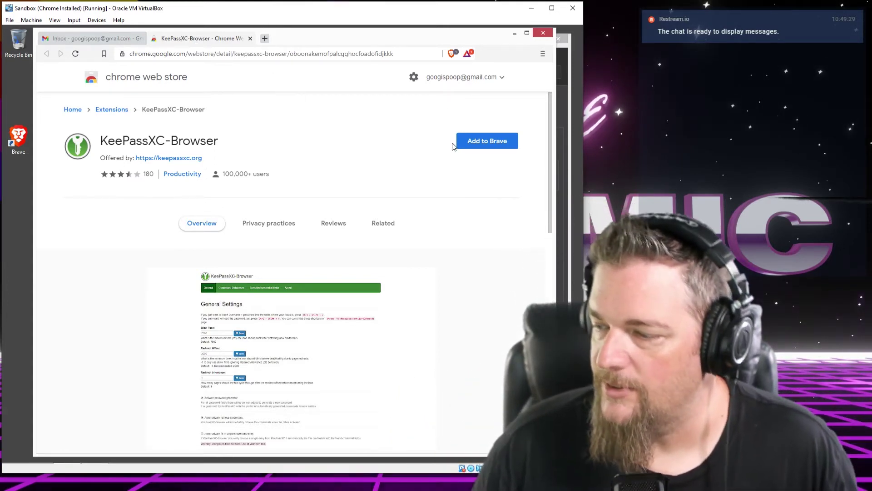
Add KeePassXC-Browser to Brave, pin its icon from the Extensions menu, and close the Web Store tab
{"action": "left_click", "coordinate": [481, 144]}
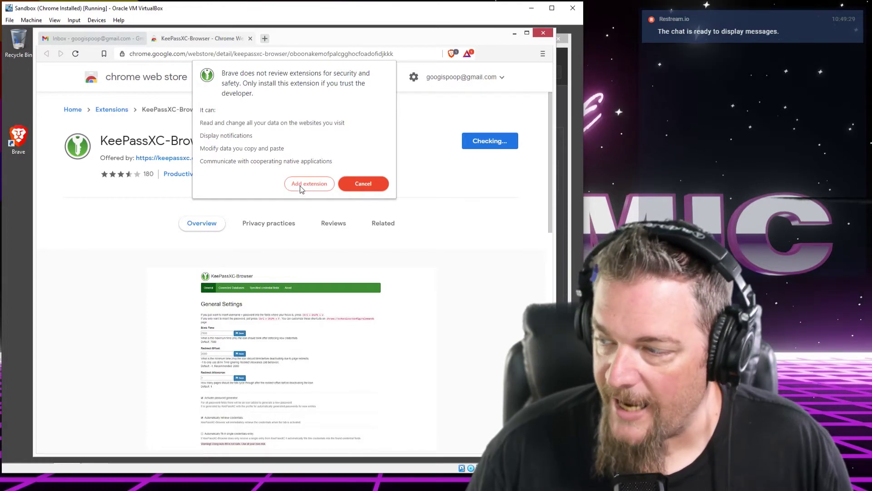
{"action": "left_click", "coordinate": [299, 186]}
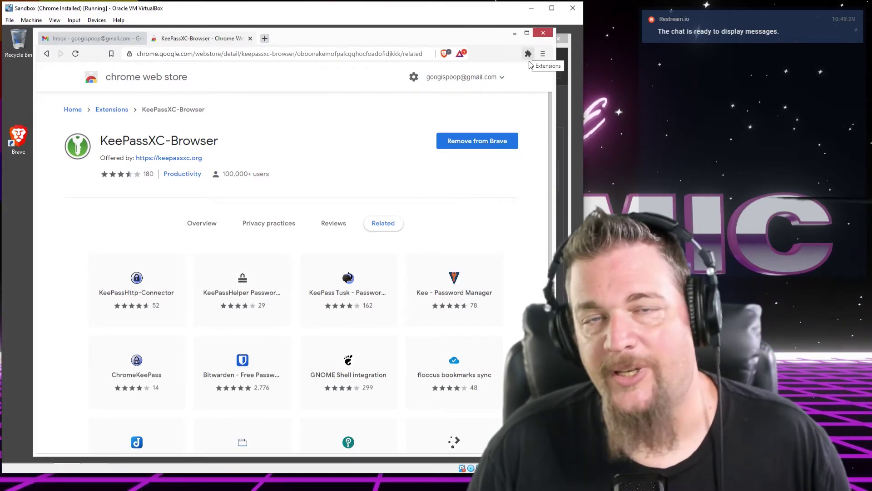
{"action": "left_click", "coordinate": [529, 55]}
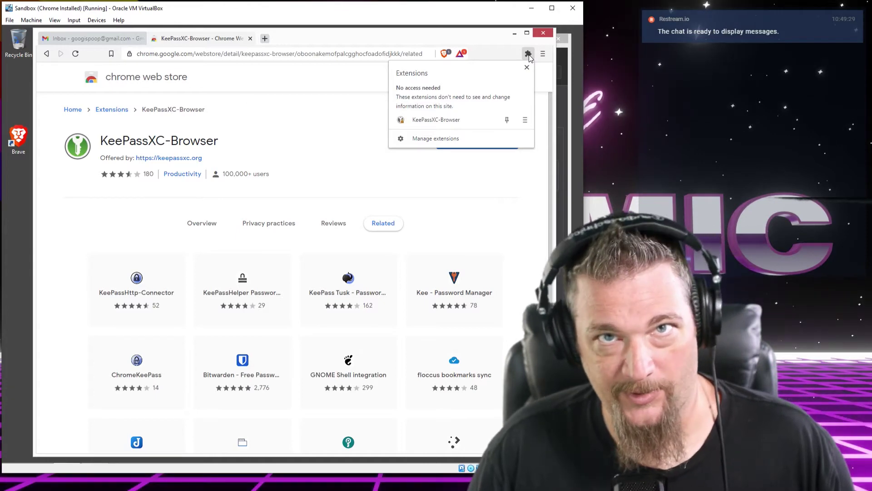
{"action": "left_click", "coordinate": [529, 55]}
{"action": "left_click", "coordinate": [529, 55]}
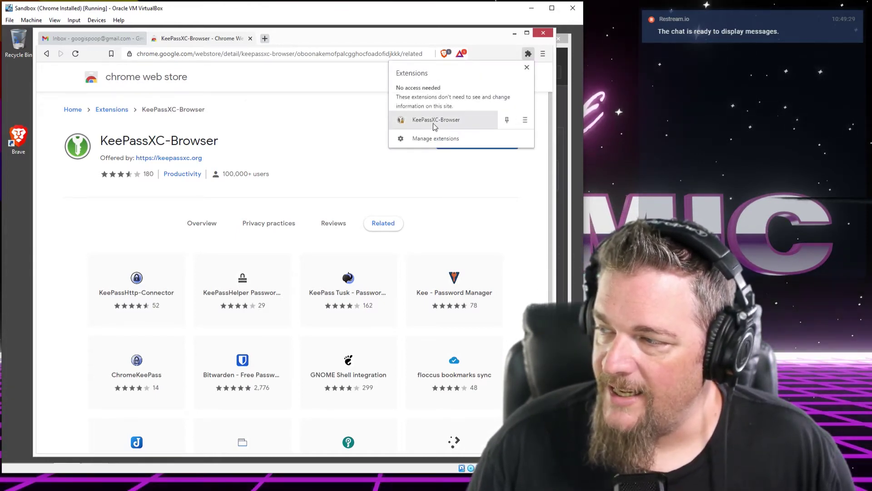
{"action": "left_click", "coordinate": [508, 120]}
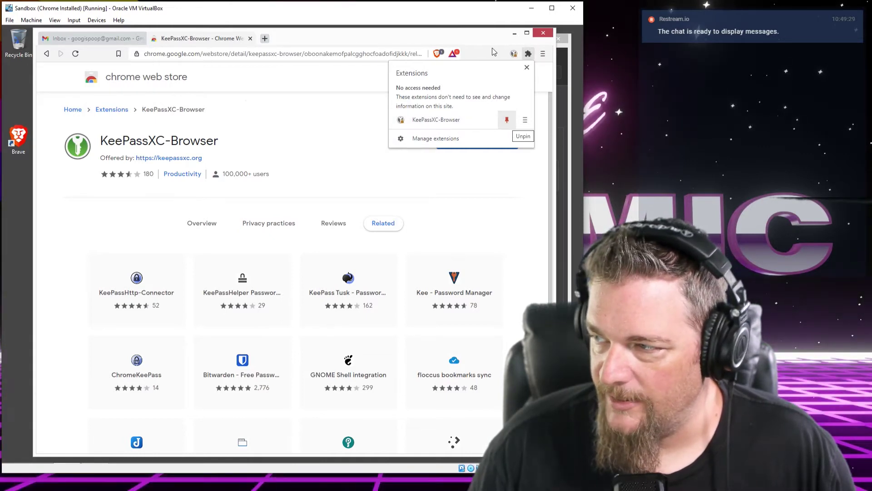
{"action": "left_click", "coordinate": [495, 55]}
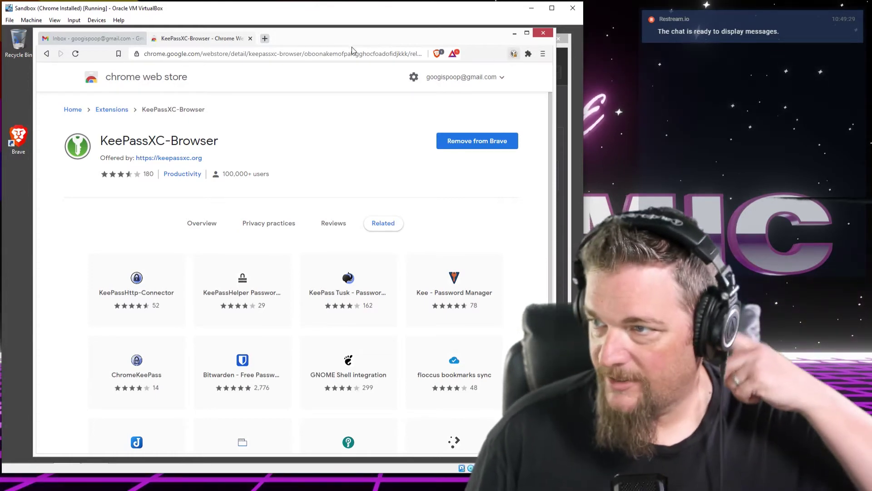
{"action": "left_click", "coordinate": [250, 38]}
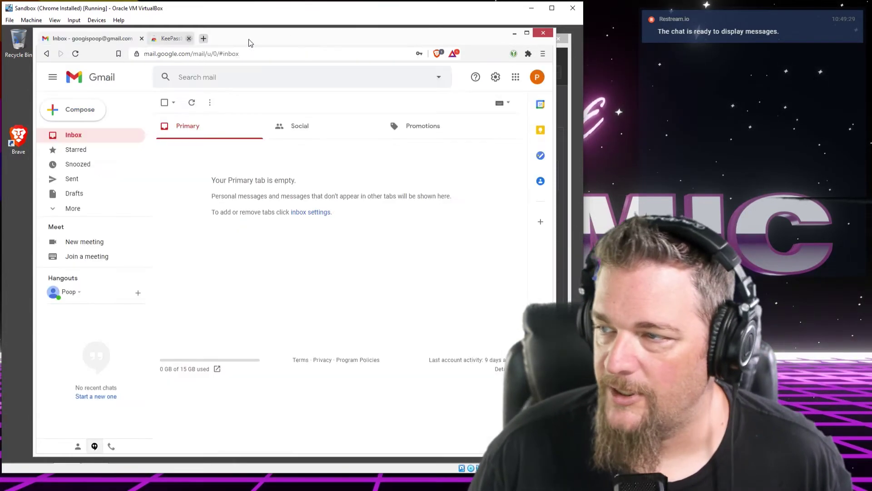
Connect KeePassXC-Browser to KeePassXC, saving the association as 'browser' and allowing access
{"action": "left_click", "coordinate": [513, 54]}
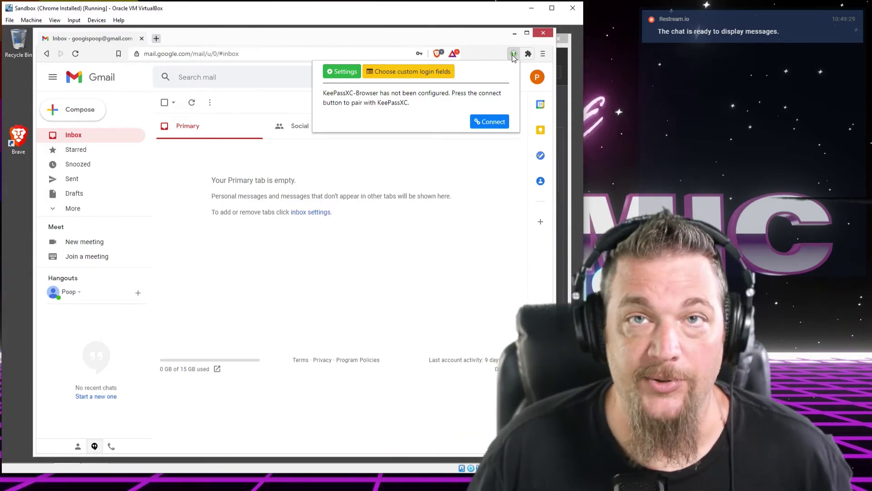
{"action": "left_click", "coordinate": [494, 123]}
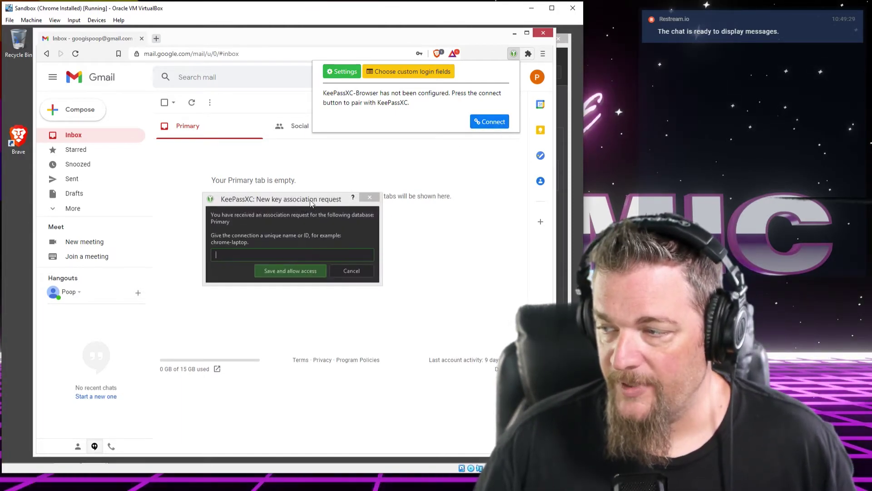
{"action": "left_click_drag", "start_coordinate": [299, 201], "coordinate": [319, 198]}
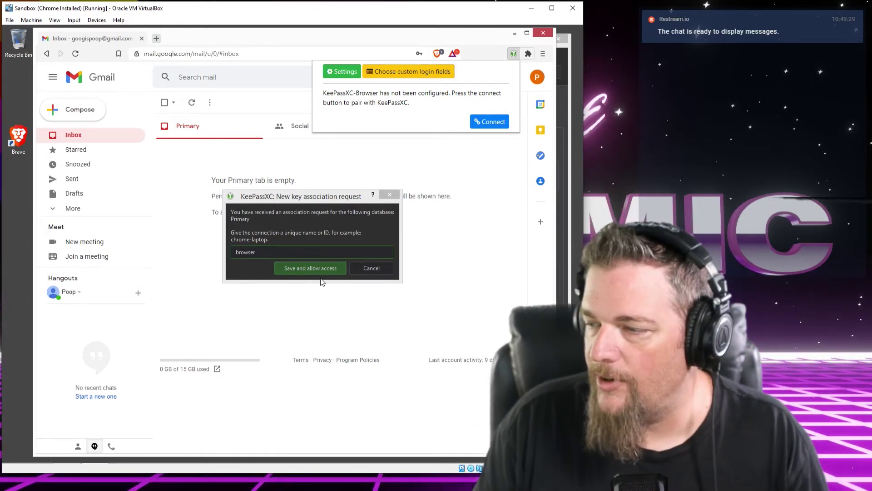
{"action": "left_click", "coordinate": [320, 268]}
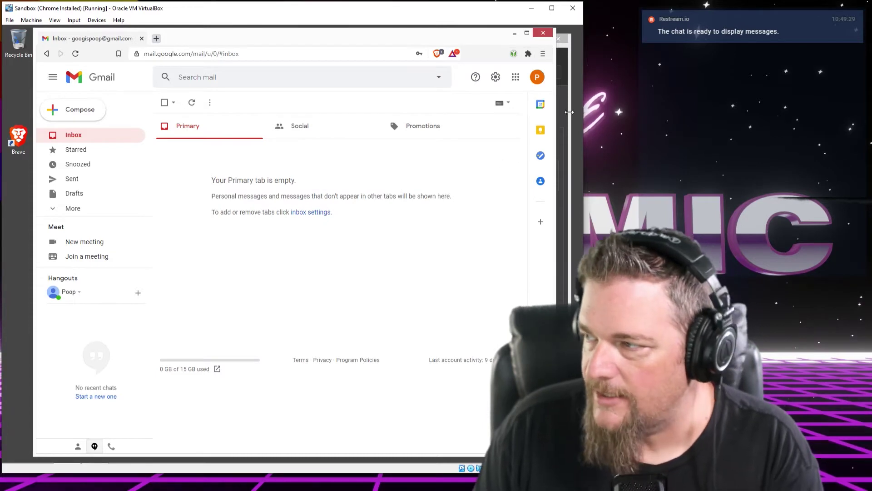
{"action": "left_click", "coordinate": [558, 118]}
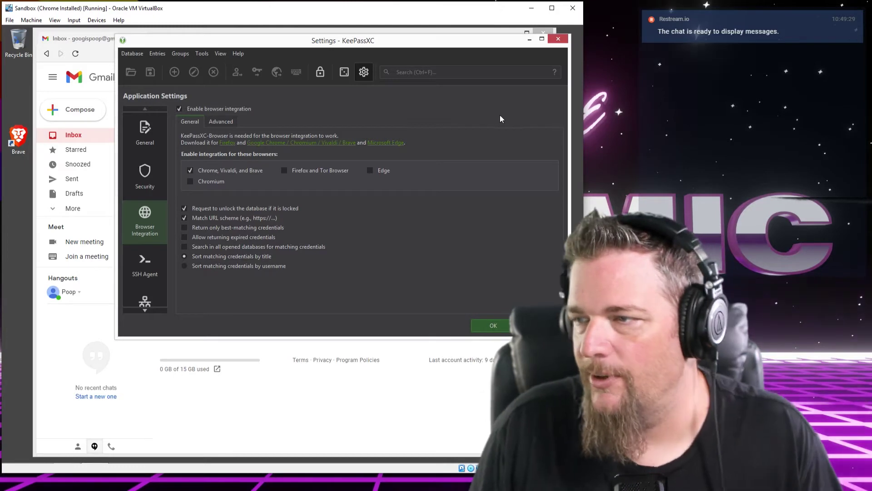
Confirm in the KeePassXC-Browser panel that the extension is connected as 'browser'
{"action": "left_click", "coordinate": [63, 39]}
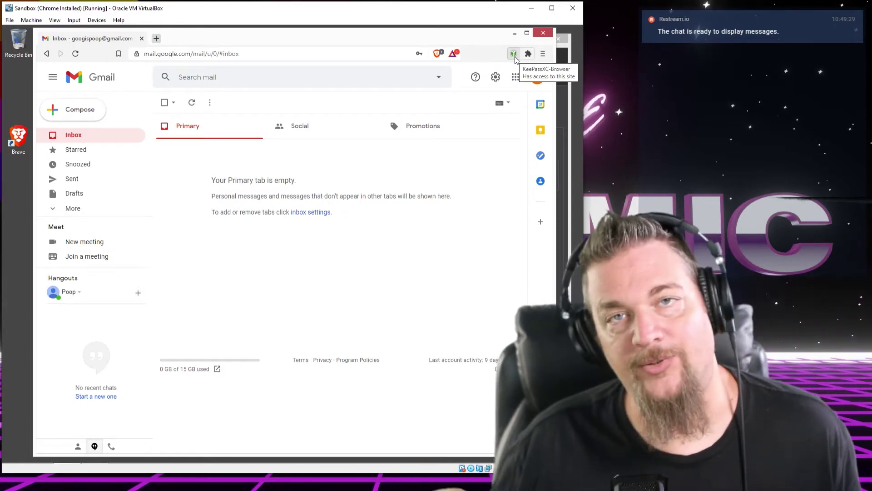
{"action": "left_click", "coordinate": [514, 54]}
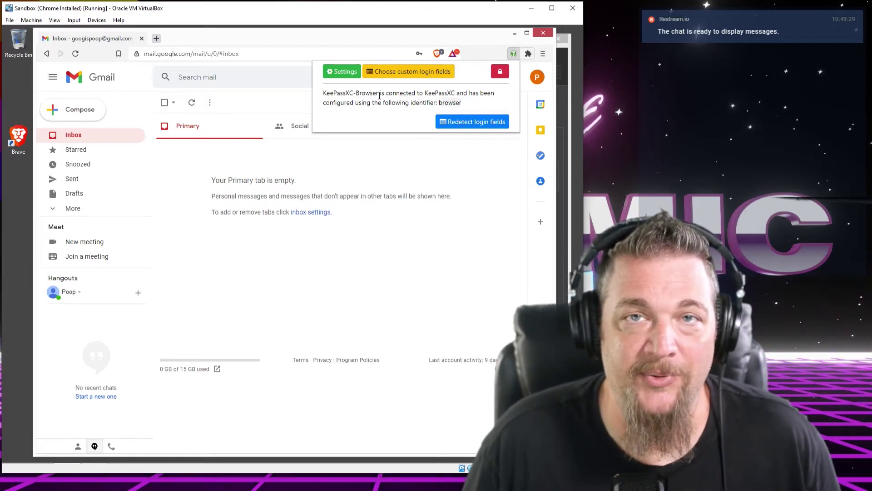
{"action": "left_click", "coordinate": [515, 53]}
{"action": "left_click", "coordinate": [517, 53]}
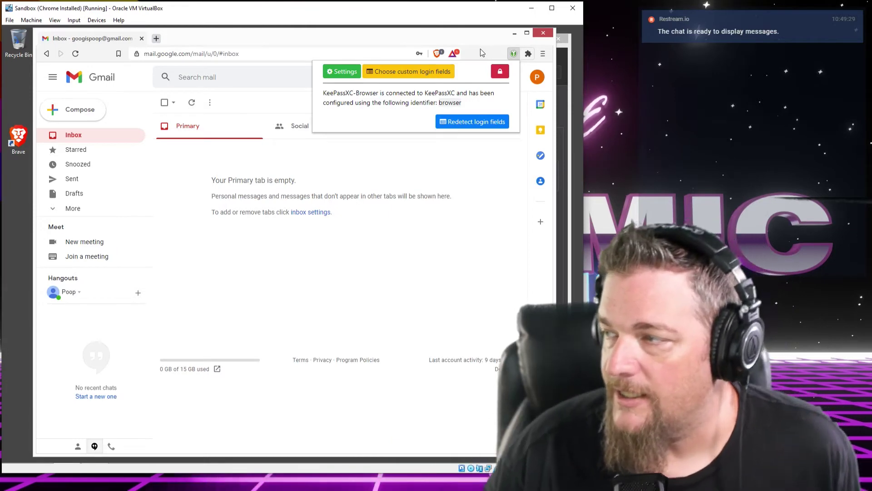
{"action": "left_click", "coordinate": [481, 54]}
Bring Brave with Gmail back to the front and open a new blank tab
{"action": "left_click", "coordinate": [570, 66]}
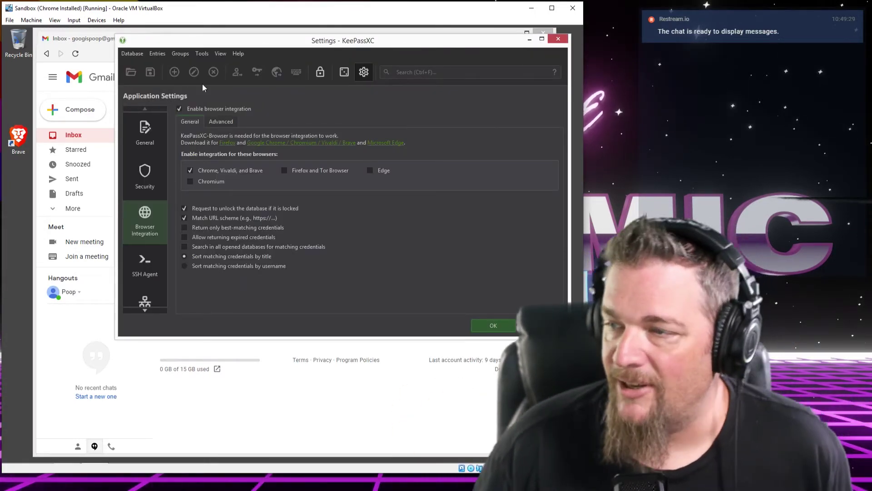
{"action": "left_click", "coordinate": [95, 44]}
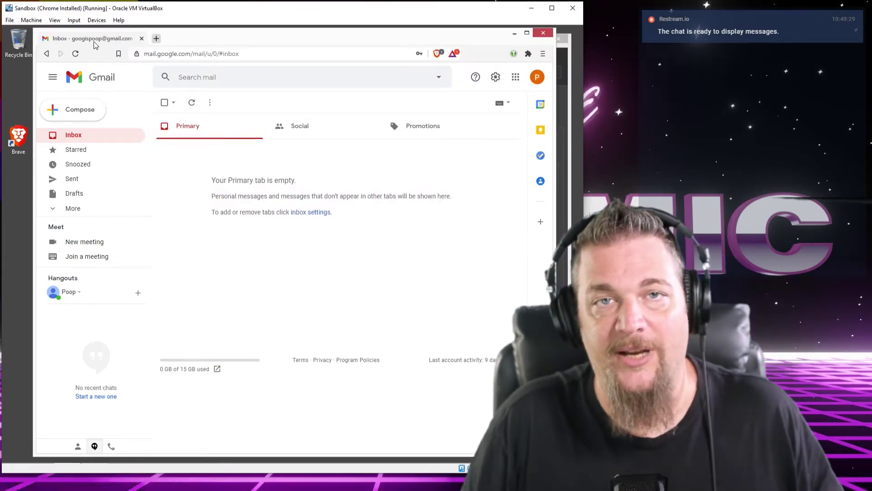
{"action": "left_click", "coordinate": [156, 41]}
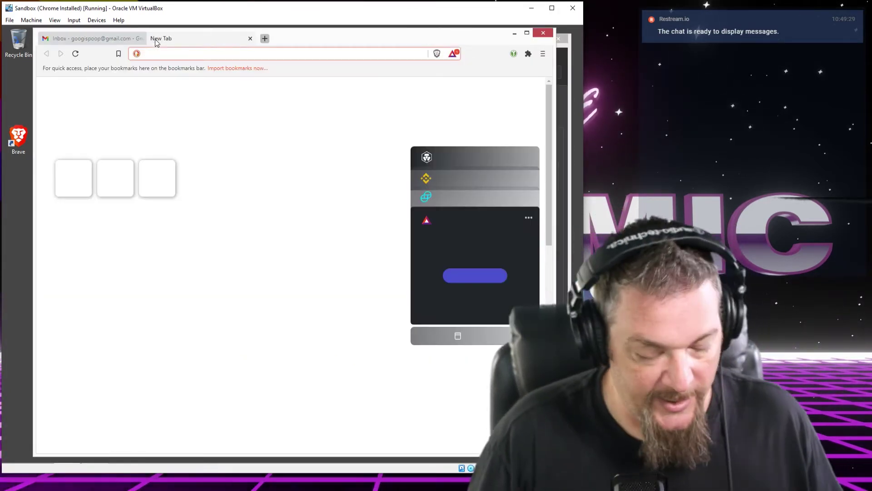
Visit gitlab.com and continue from its Sign in page to the Register now sign-up form
{"action": "type", "text": "gitlab"}
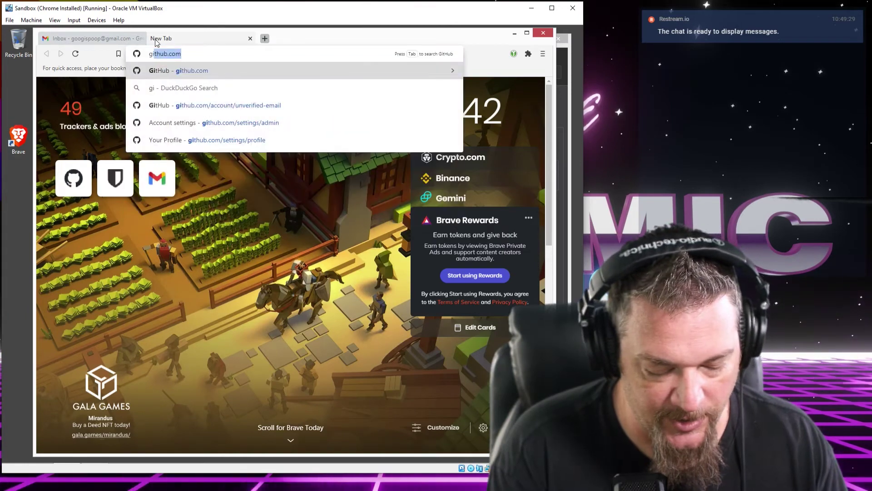
{"action": "type", "text": ".com"}
{"action": "key", "text": "Return"}
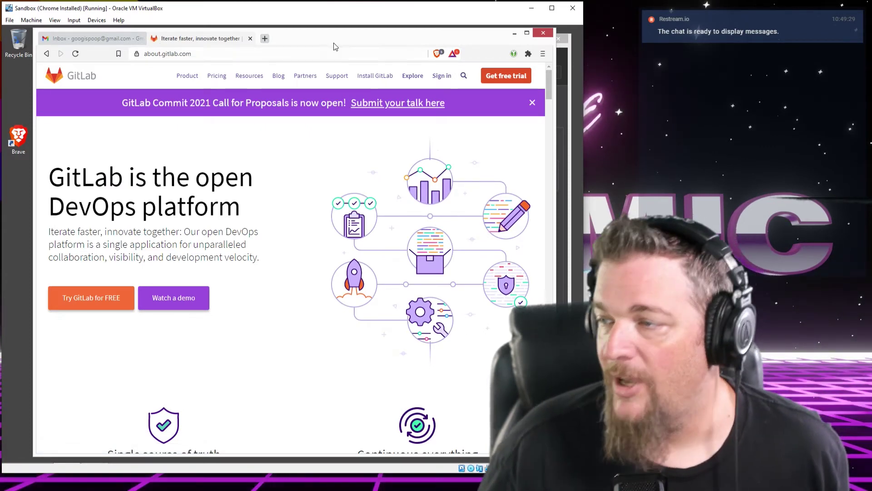
{"action": "left_click_drag", "start_coordinate": [334, 46], "coordinate": [299, 44]}
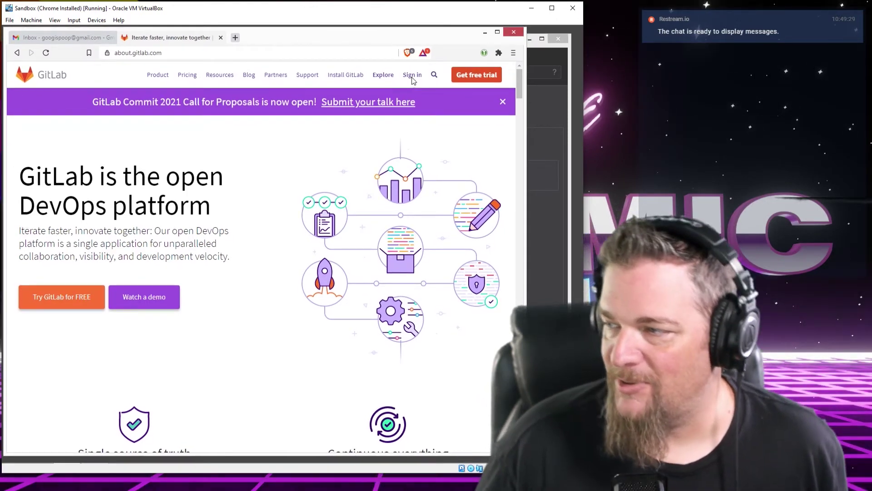
{"action": "left_click", "coordinate": [412, 75]}
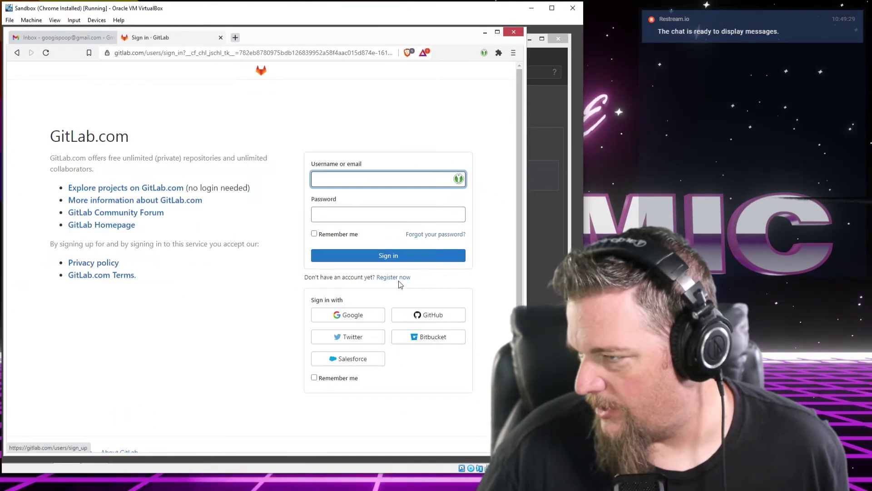
{"action": "left_click", "coordinate": [399, 280]}
Enter the first name, last name and an available username in GitLab's sign-up form
{"action": "left_click", "coordinate": [342, 178]}
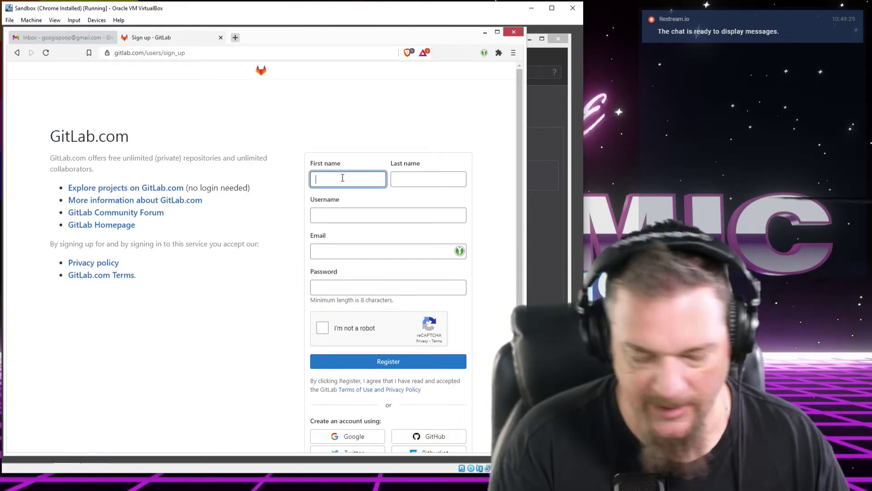
{"action": "type", "text": "goog"}
{"action": "key", "text": "Tab"}
{"action": "type", "text": "poop"}
{"action": "key", "text": "Tab"}
{"action": "type", "text": "googi"}
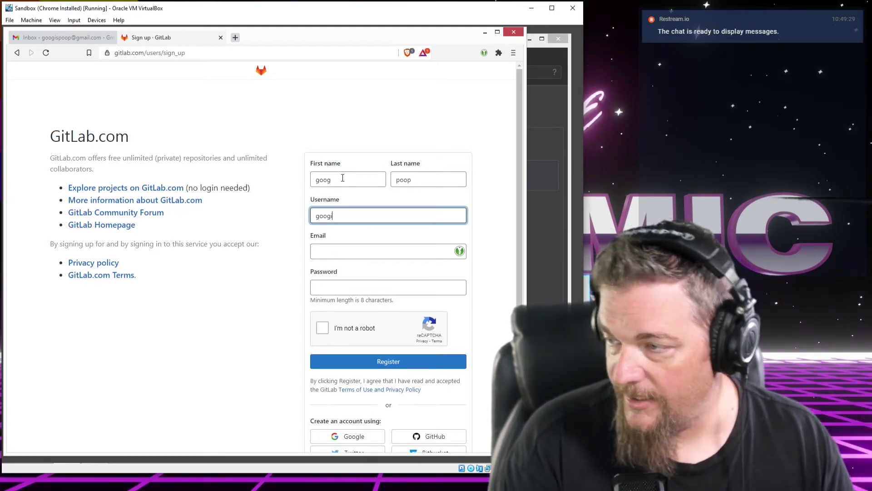
{"action": "type", "text": "spoop"}
Fill in the e-mail address, focus the Password field, and bring KeePassXC forward
{"action": "left_click", "coordinate": [389, 258]}
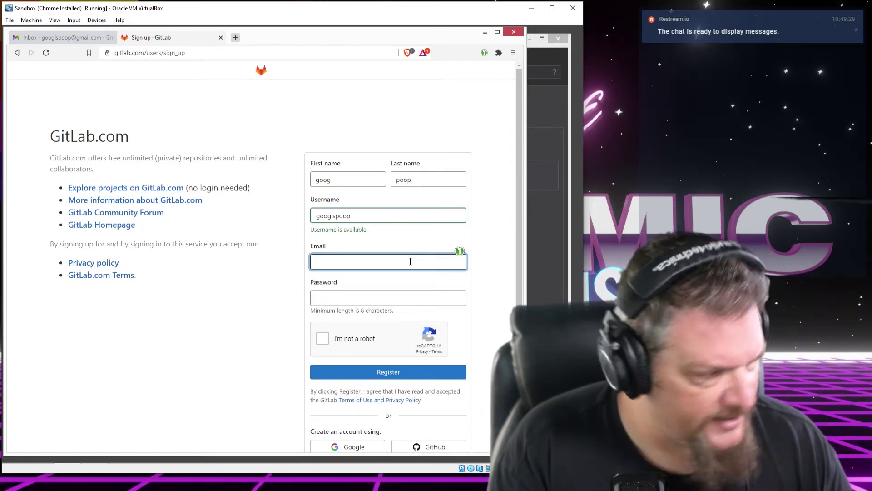
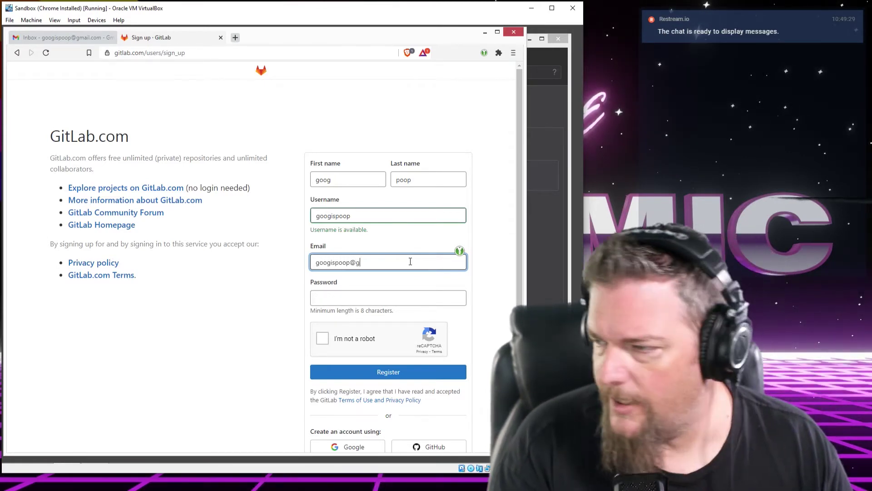
{"action": "key", "text": "Tab"}
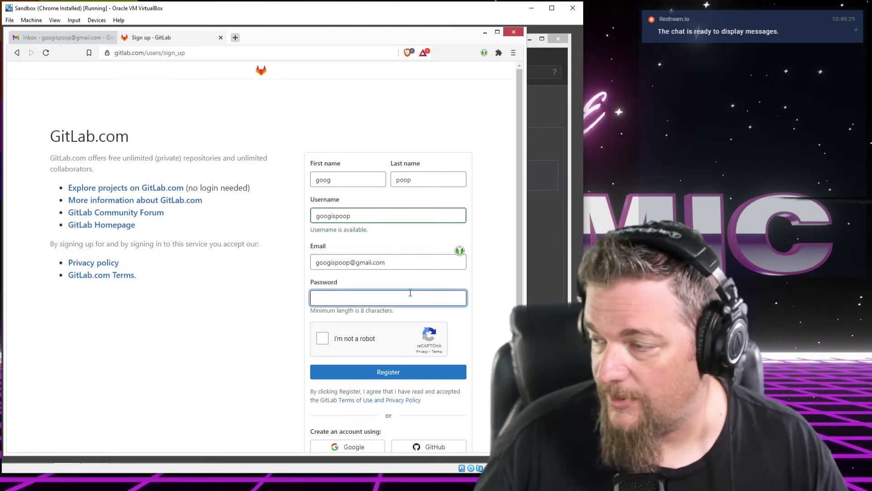
{"action": "left_click", "coordinate": [460, 255]}
{"action": "left_click", "coordinate": [407, 300]}
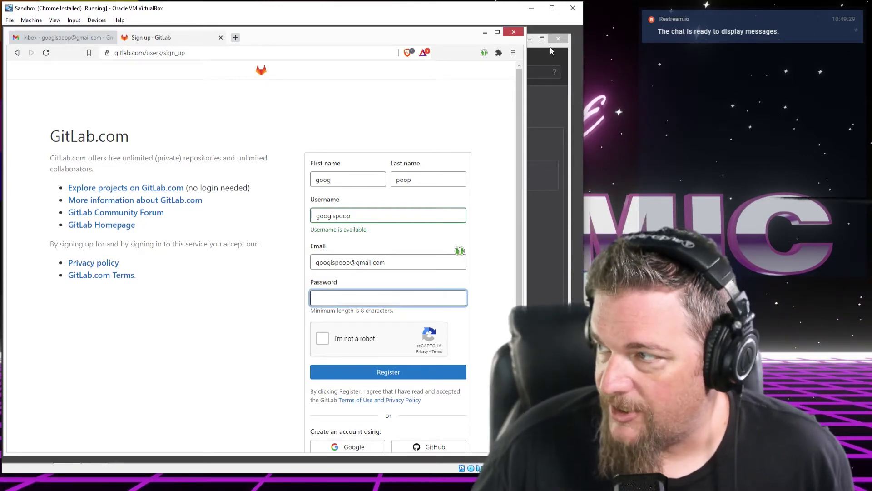
{"action": "left_click", "coordinate": [570, 57]}
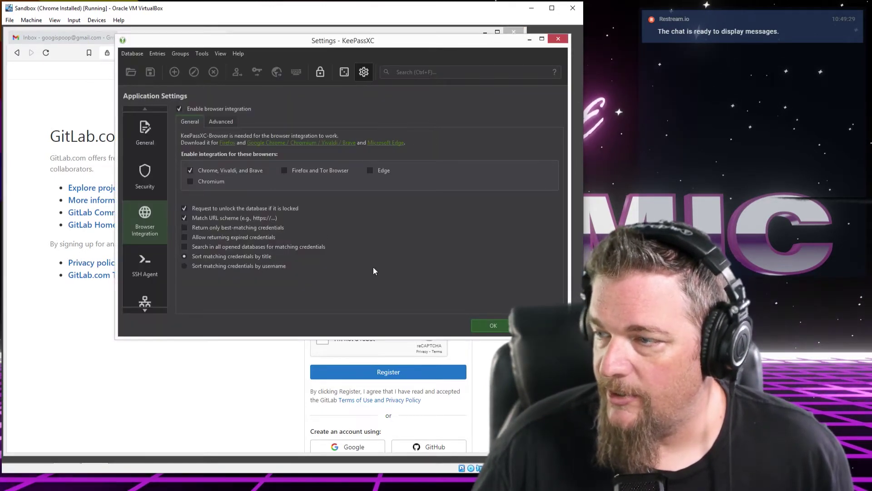
Close KeePassXC Settings and open the Password Generator
{"action": "left_click", "coordinate": [493, 326]}
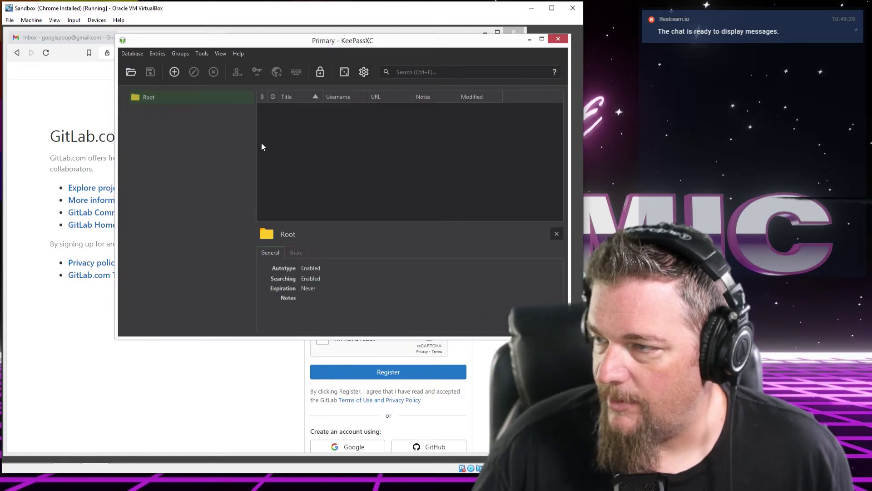
{"action": "left_click_drag", "start_coordinate": [334, 34], "coordinate": [339, 34]}
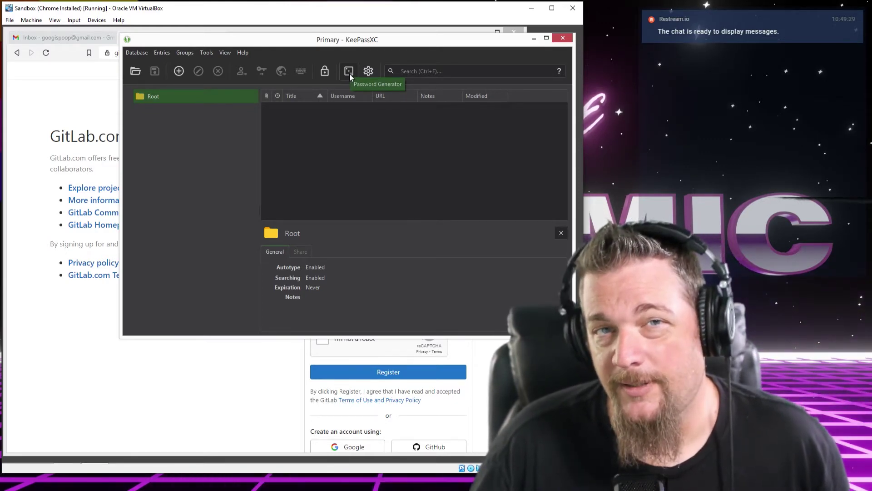
{"action": "left_click", "coordinate": [350, 74]}
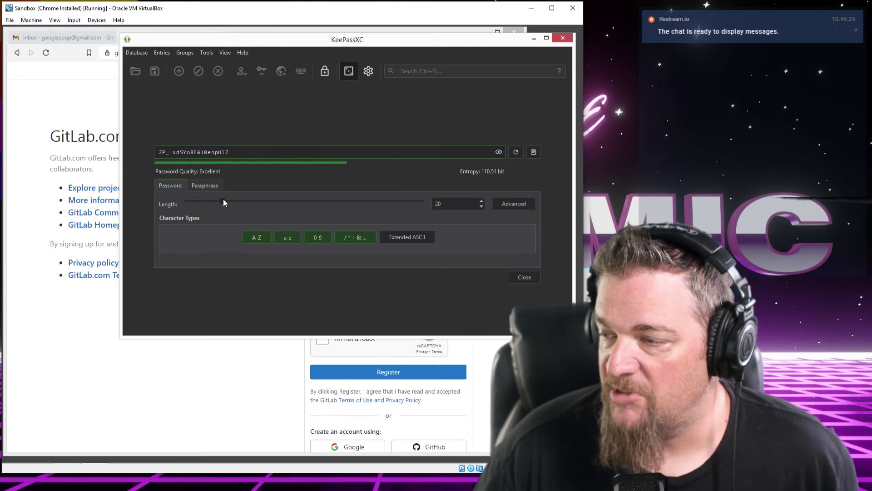
Set the password length to 100 characters and copy the generated password
{"action": "left_click_drag", "start_coordinate": [232, 203], "coordinate": [312, 203]}
{"action": "left_click_drag", "start_coordinate": [318, 202], "coordinate": [372, 204]}
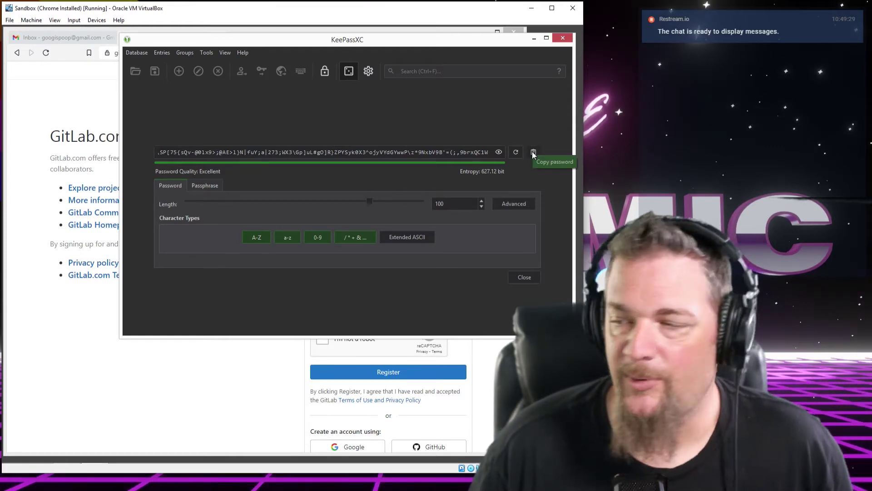
{"action": "left_click", "coordinate": [533, 152]}
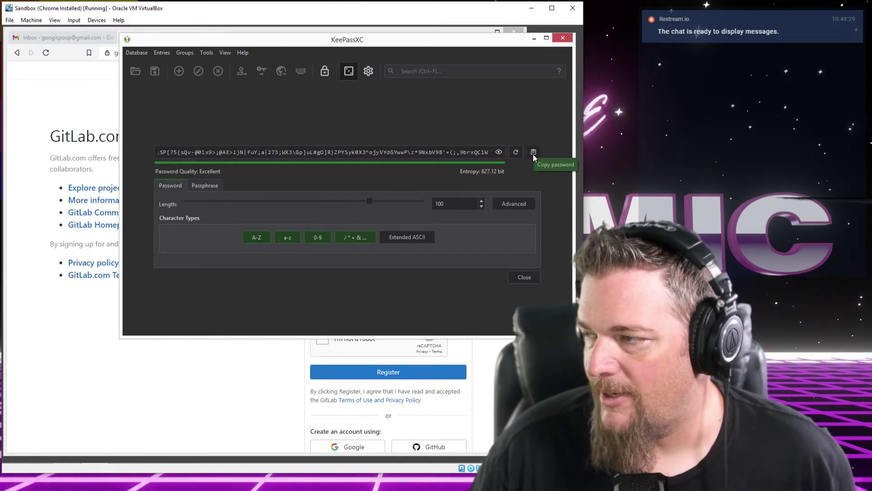
{"action": "left_click", "coordinate": [534, 154]}
Paste the generated password into the GitLab sign-up form's Password field
{"action": "left_click", "coordinate": [89, 37]}
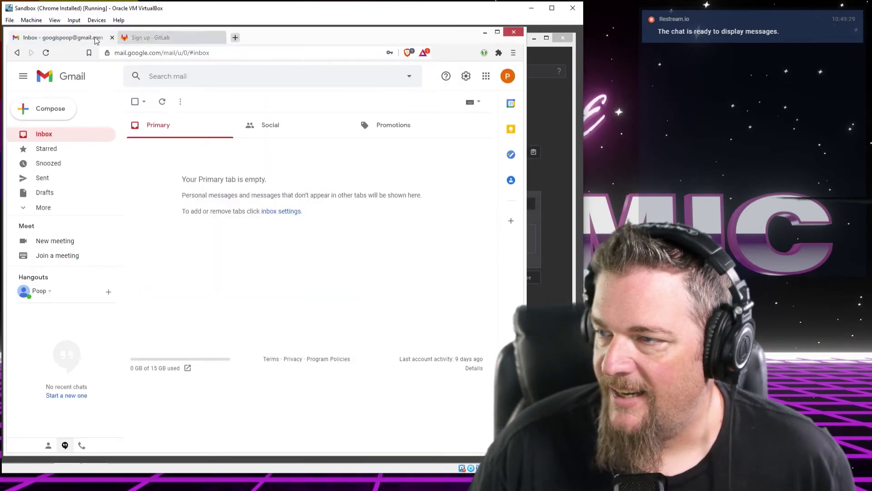
{"action": "left_click", "coordinate": [157, 37]}
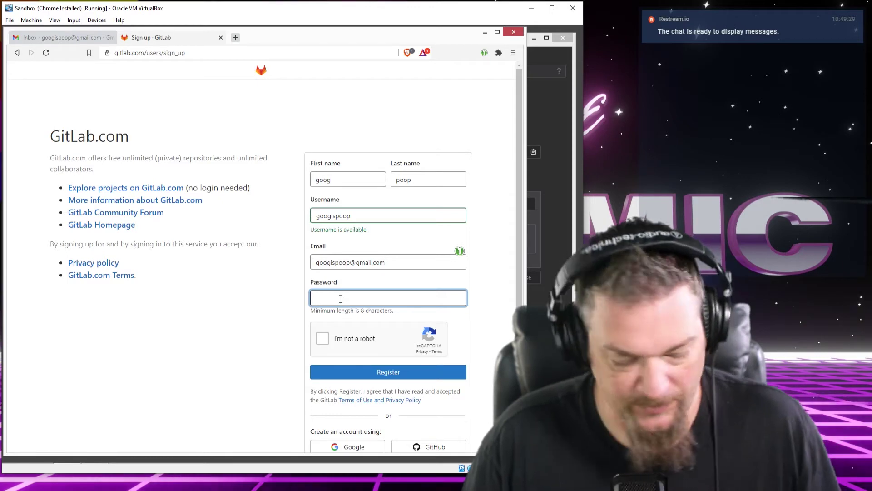
{"action": "key", "text": "ctrl+v"}
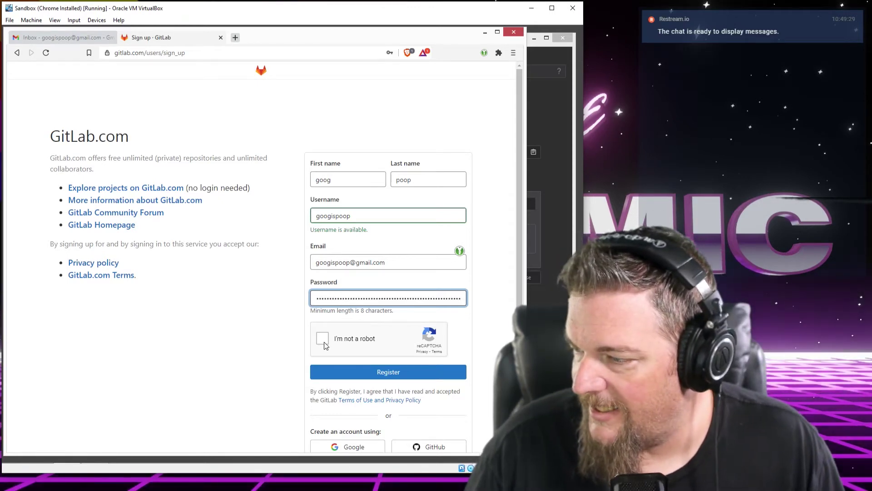
Pass the reCAPTCHA bus challenge and submit the GitLab registration
{"action": "left_click", "coordinate": [324, 342]}
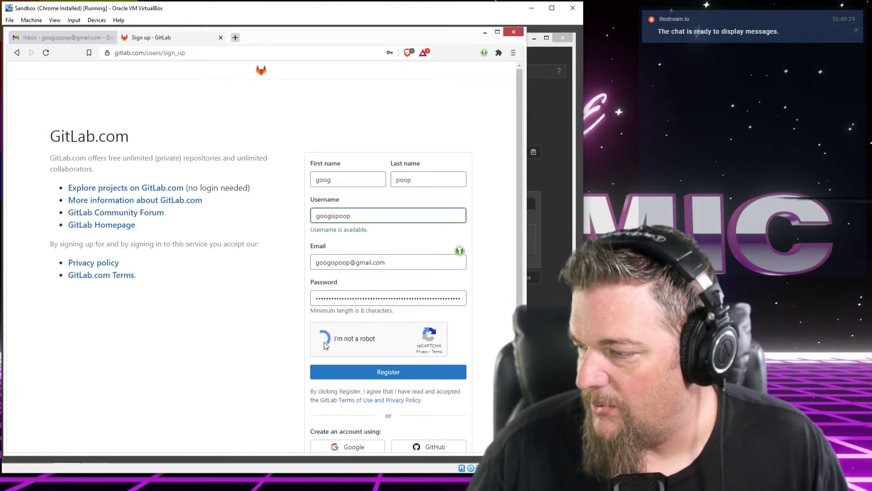
{"action": "left_click", "coordinate": [222, 348]}
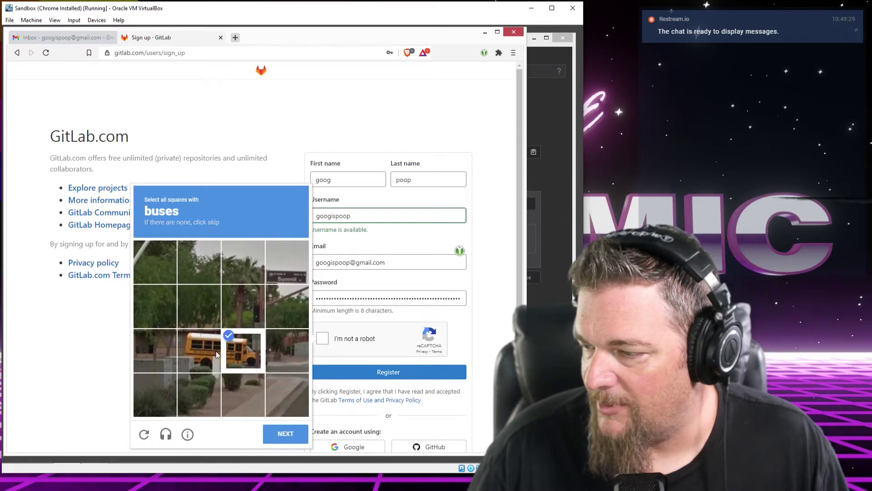
{"action": "left_click", "coordinate": [216, 351]}
{"action": "left_click", "coordinate": [286, 433]}
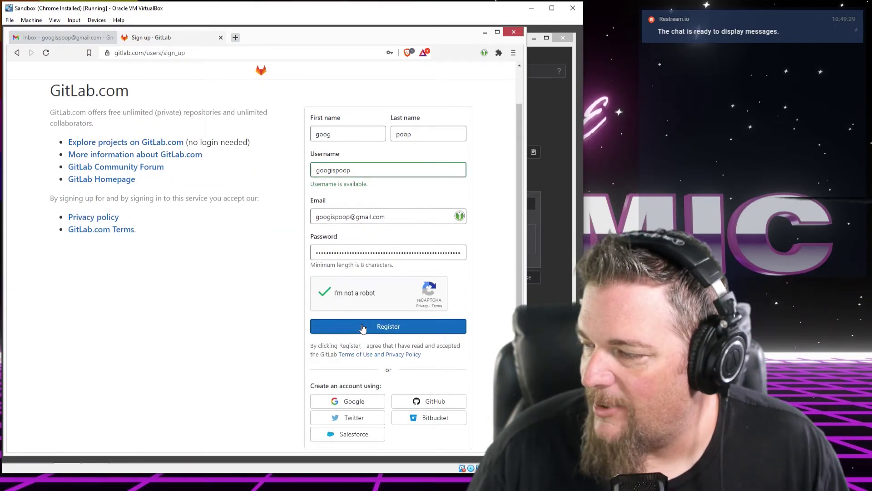
{"action": "left_click", "coordinate": [363, 328]}
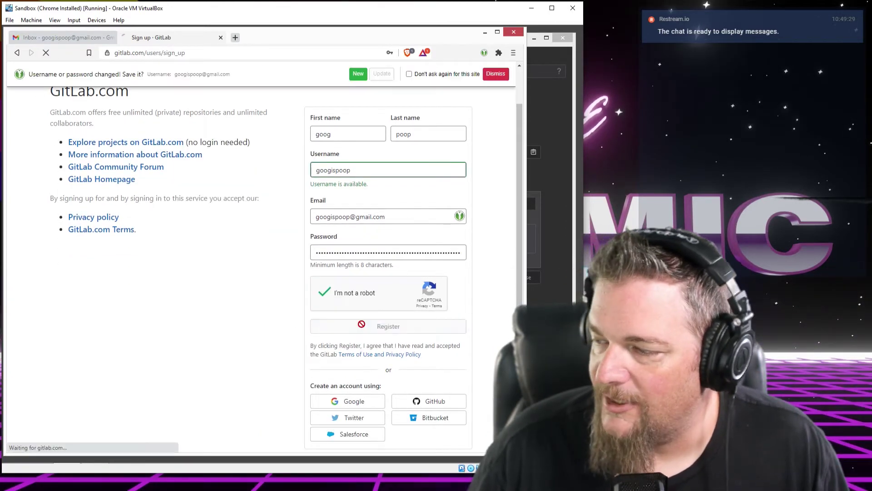
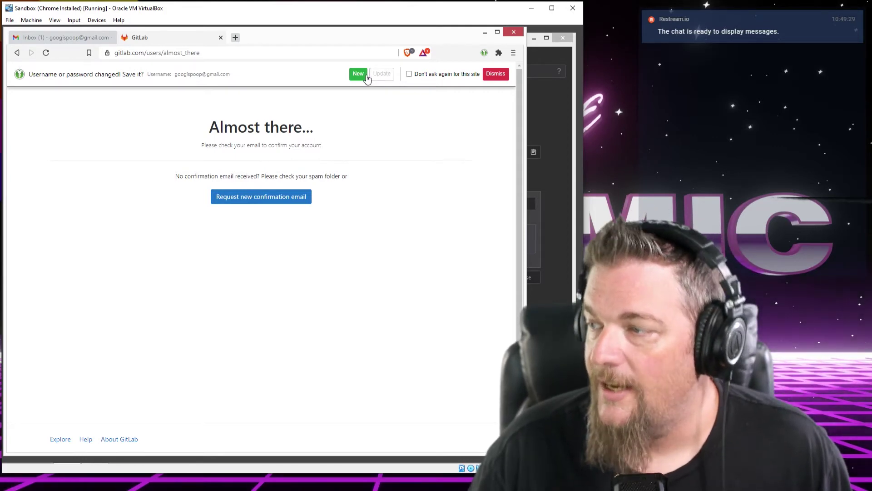
Save the GitLab login as a new KeePassXC entry and view the KeePassXC-Browser Passwords group
{"action": "left_click", "coordinate": [360, 77]}
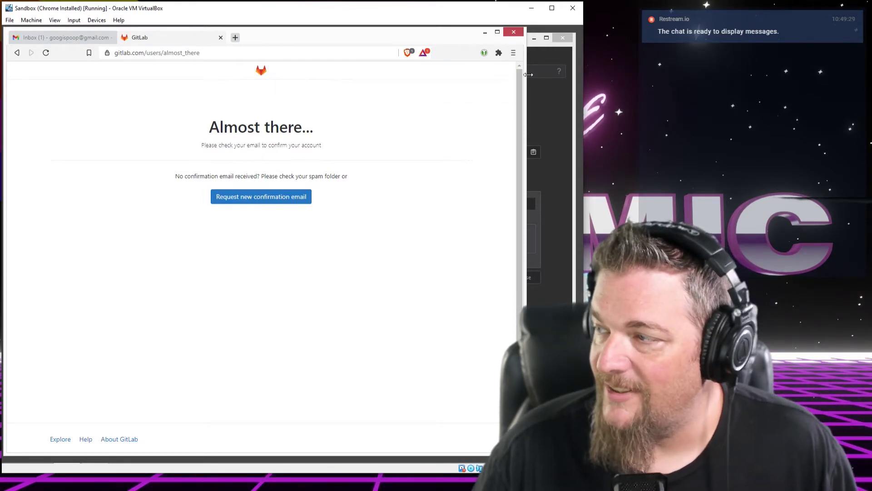
{"action": "left_click", "coordinate": [576, 59]}
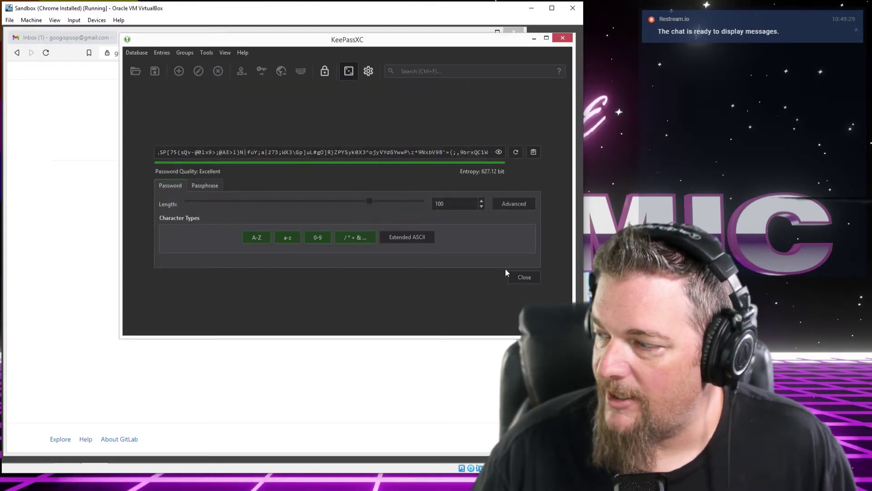
{"action": "left_click", "coordinate": [525, 277]}
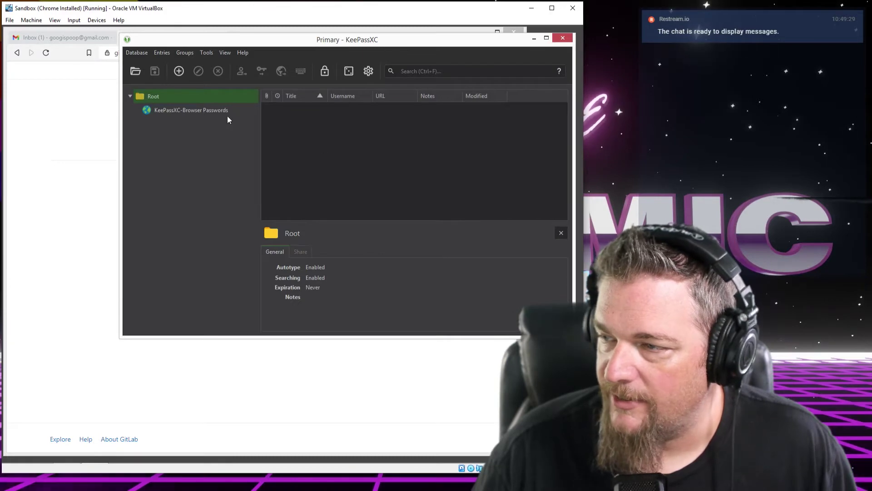
{"action": "left_click", "coordinate": [201, 111]}
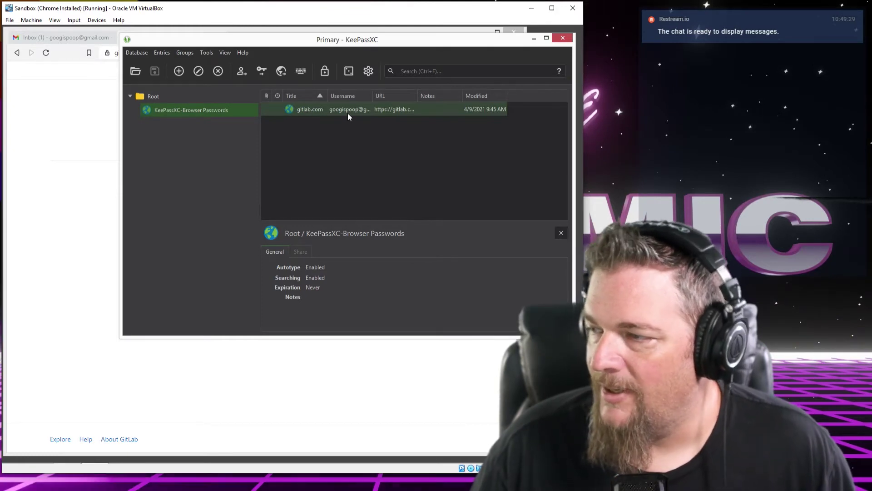
Replace the gitlab.com entry's sign-up page URL with just gitlab.com and save the entry
{"action": "double_click", "coordinate": [292, 108]}
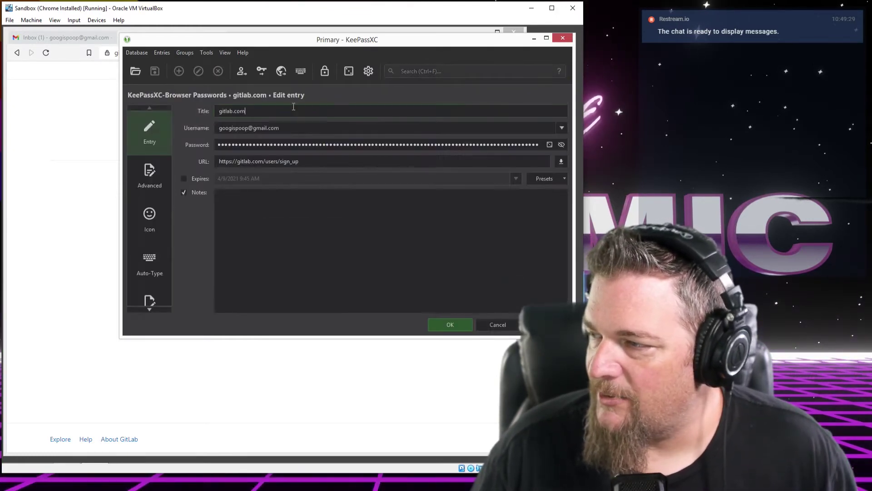
{"action": "left_click", "coordinate": [562, 145]}
{"action": "left_click", "coordinate": [562, 145]}
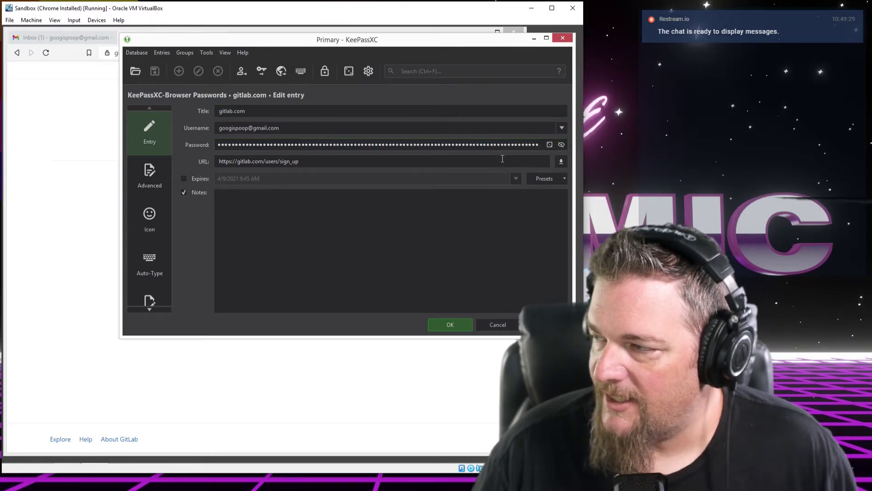
{"action": "left_click", "coordinate": [268, 128]}
{"action": "left_click", "coordinate": [237, 162]}
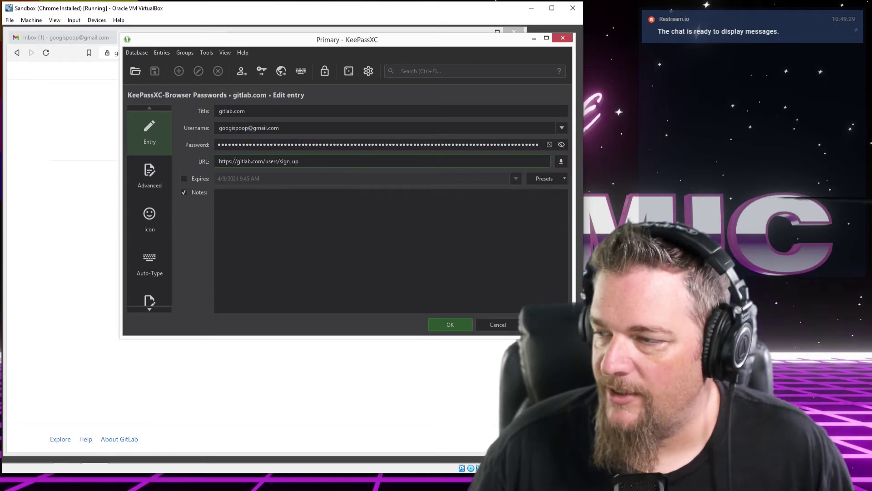
{"action": "left_click_drag", "start_coordinate": [341, 164], "coordinate": [156, 168]}
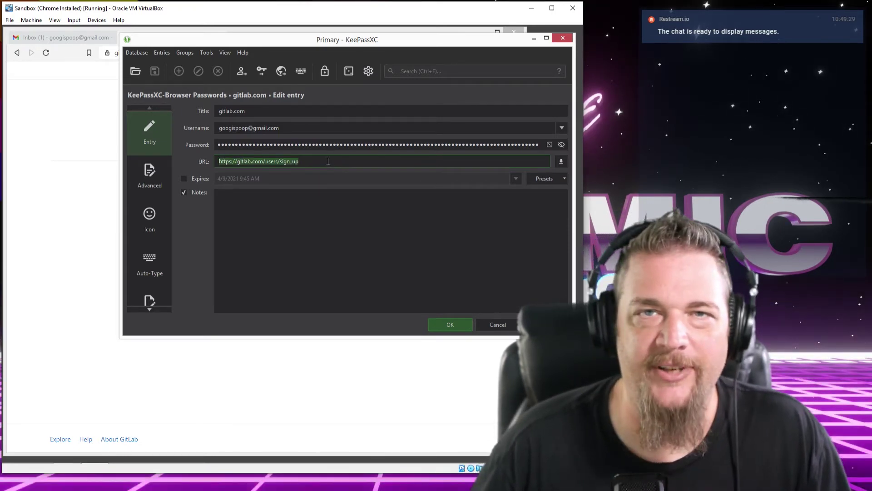
{"action": "left_click", "coordinate": [328, 162]}
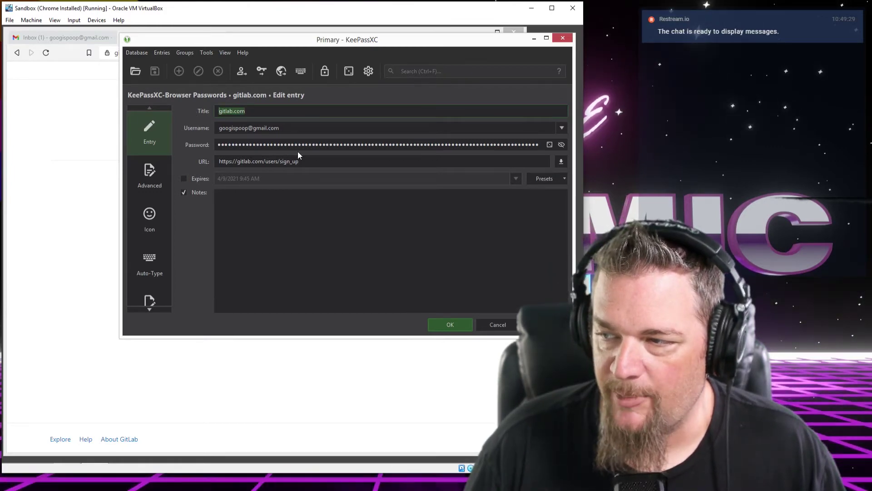
{"action": "left_click_drag", "start_coordinate": [298, 160], "coordinate": [102, 160]}
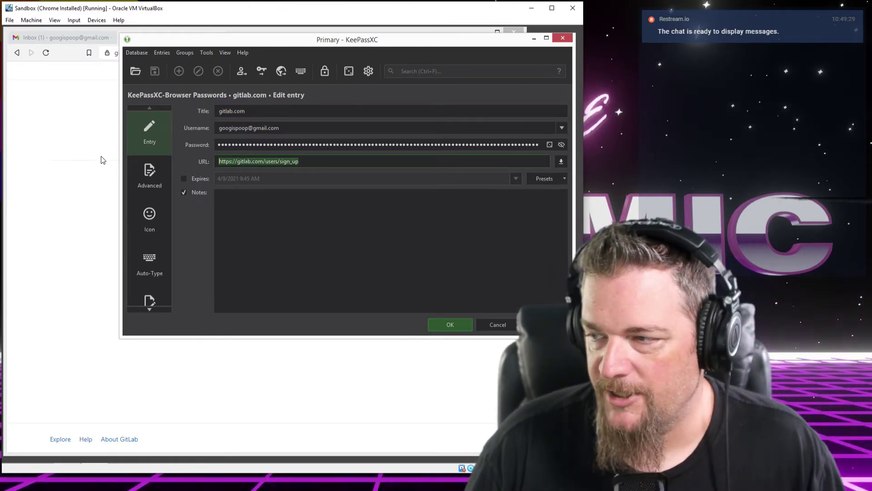
{"action": "type", "text": "gitlab.com"}
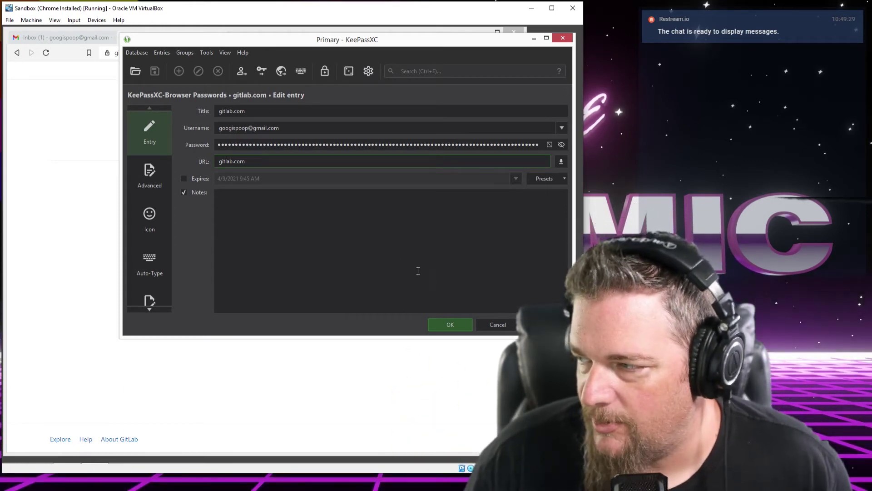
{"action": "left_click", "coordinate": [453, 327]}
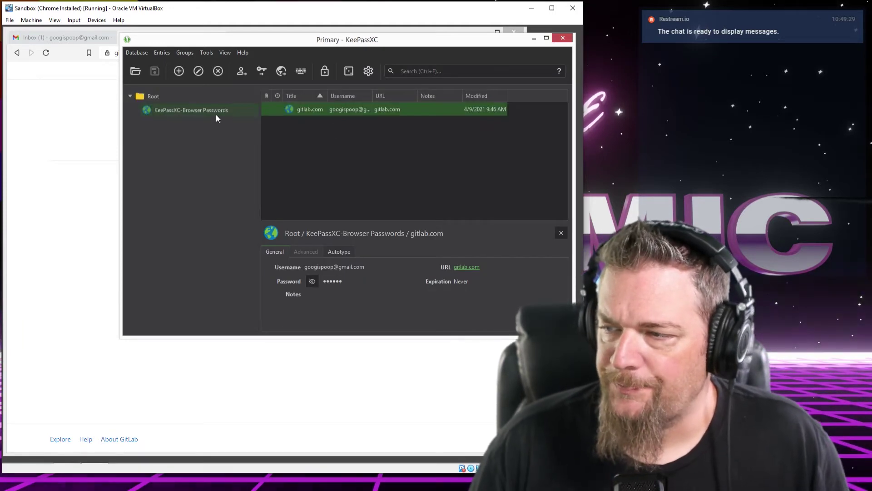
{"action": "left_click_drag", "start_coordinate": [206, 39], "coordinate": [203, 51]}
Confirm the GitLab account from the confirmation email in Gmail
{"action": "left_click", "coordinate": [175, 37]}
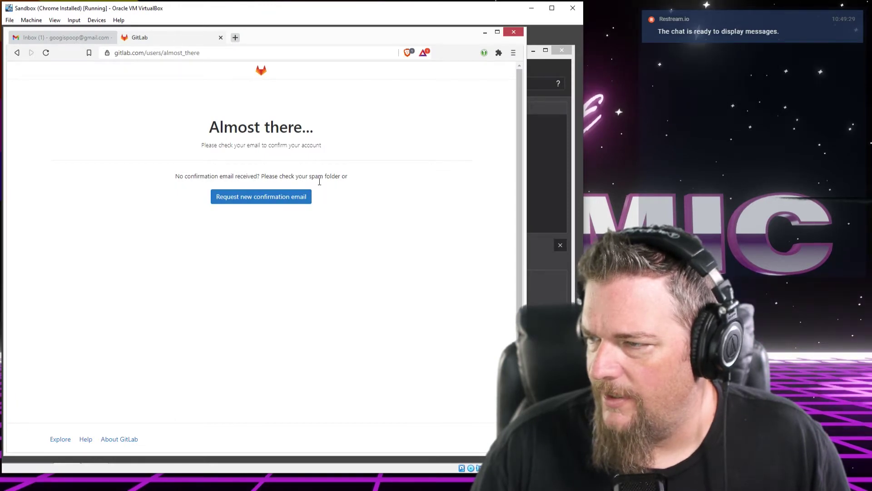
{"action": "left_click", "coordinate": [64, 39]}
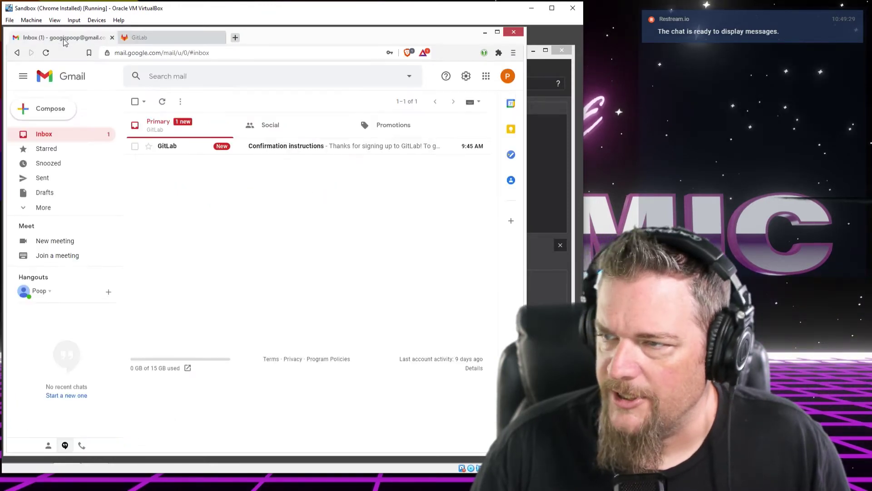
{"action": "left_click", "coordinate": [272, 146]}
{"action": "left_click", "coordinate": [319, 276]}
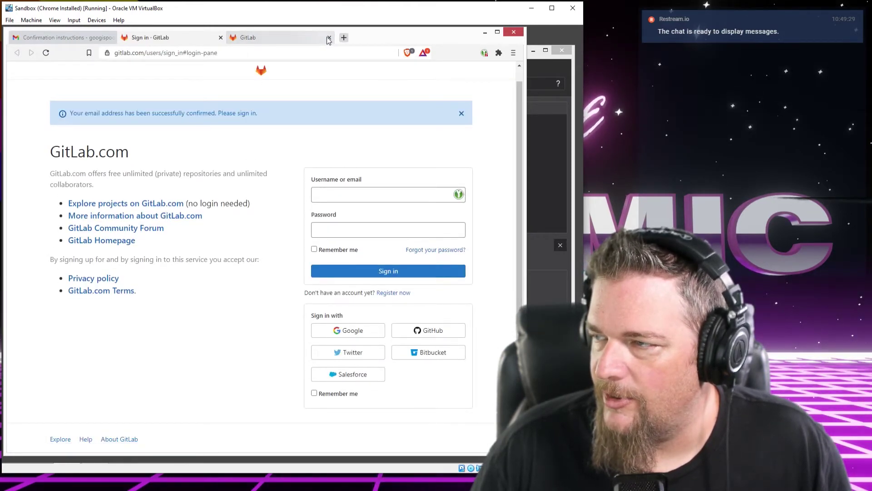
{"action": "left_click", "coordinate": [329, 38]}
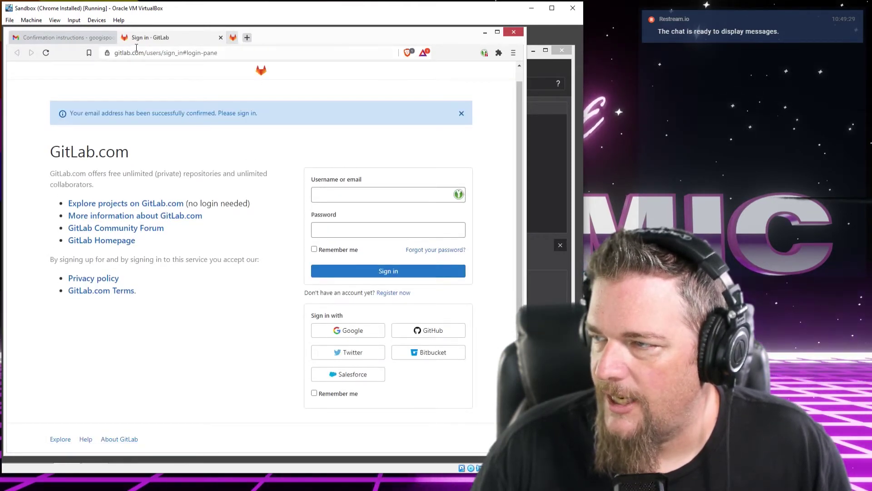
Sign in to GitLab using the gitlab.com login filled in by KeePassXC-Browser
{"action": "left_click", "coordinate": [360, 194]}
{"action": "left_click", "coordinate": [356, 183]}
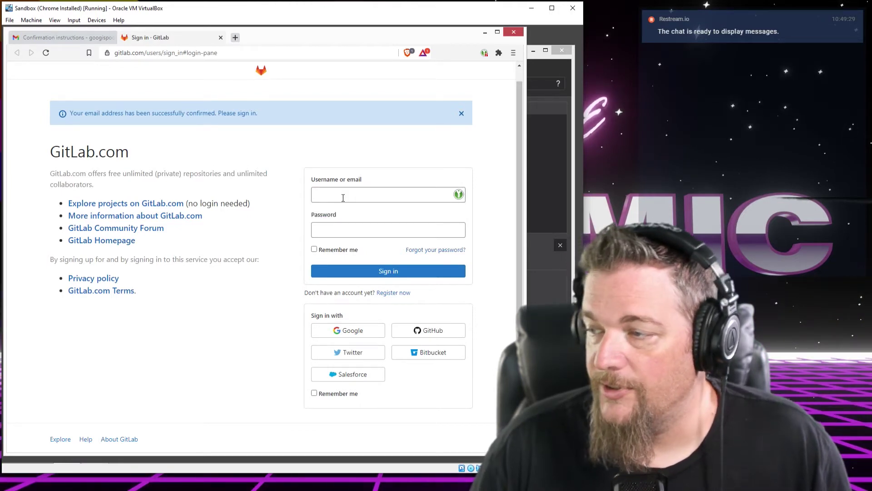
{"action": "left_click", "coordinate": [574, 66]}
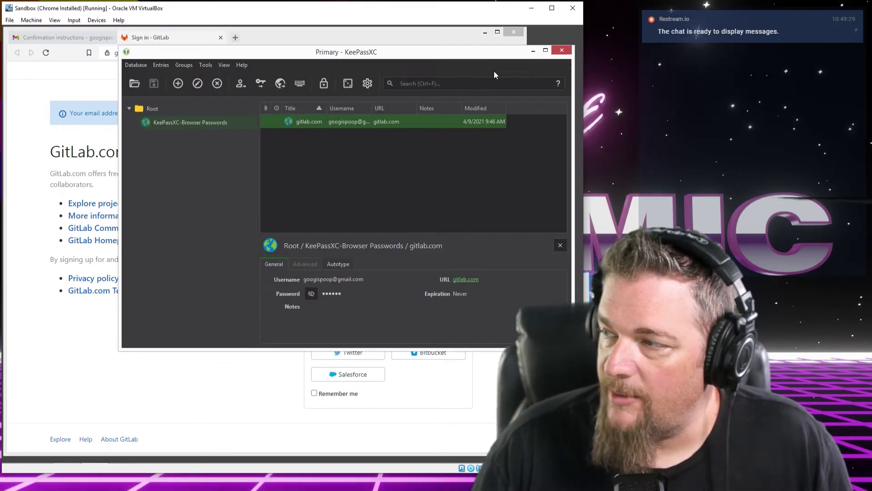
{"action": "left_click", "coordinate": [354, 31]}
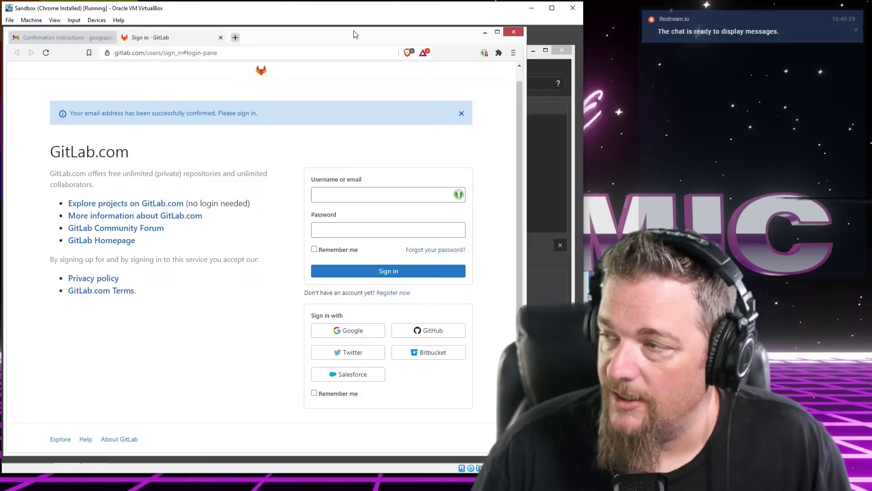
{"action": "left_click", "coordinate": [485, 52]}
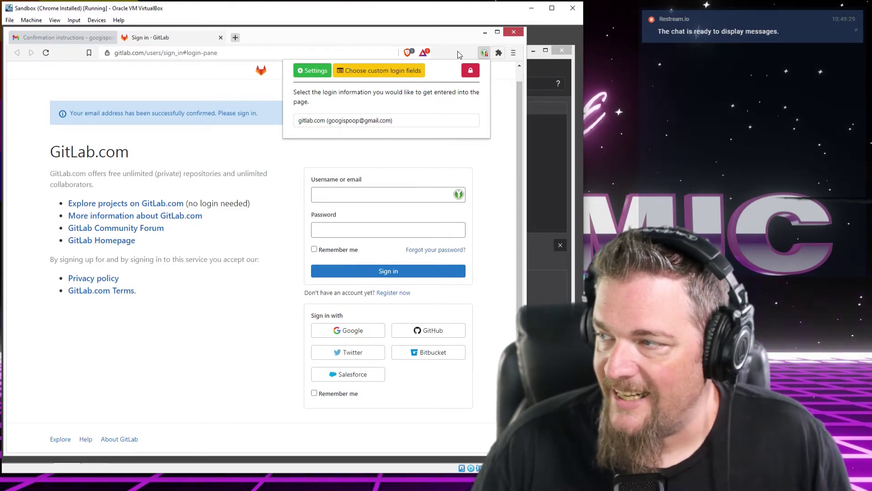
{"action": "left_click", "coordinate": [484, 53]}
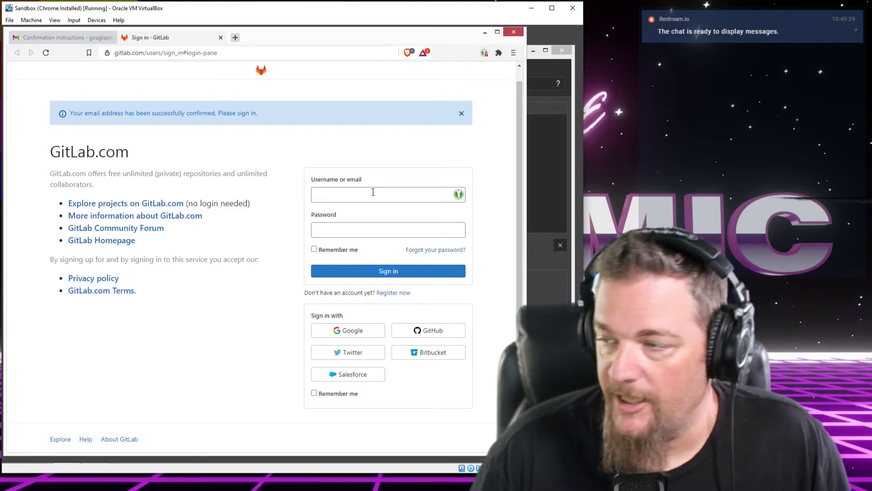
{"action": "left_click", "coordinate": [368, 197]}
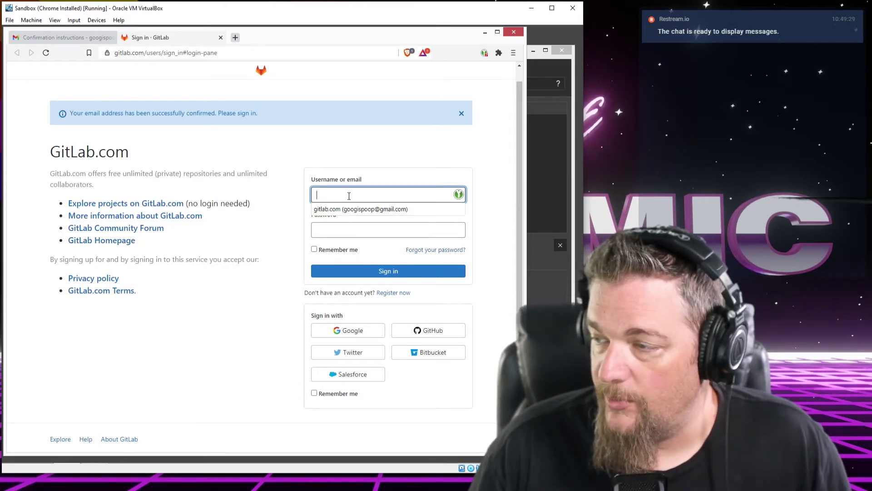
{"action": "left_click", "coordinate": [352, 171]}
{"action": "left_click", "coordinate": [326, 193]}
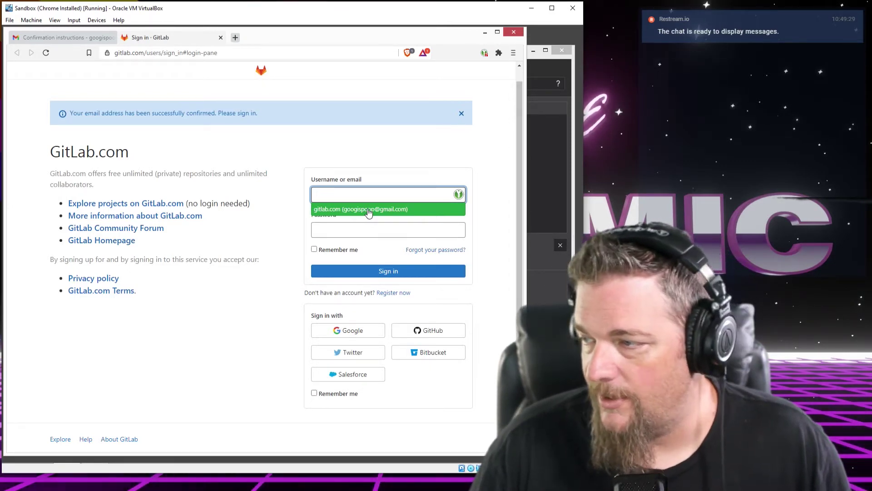
{"action": "left_click", "coordinate": [408, 210]}
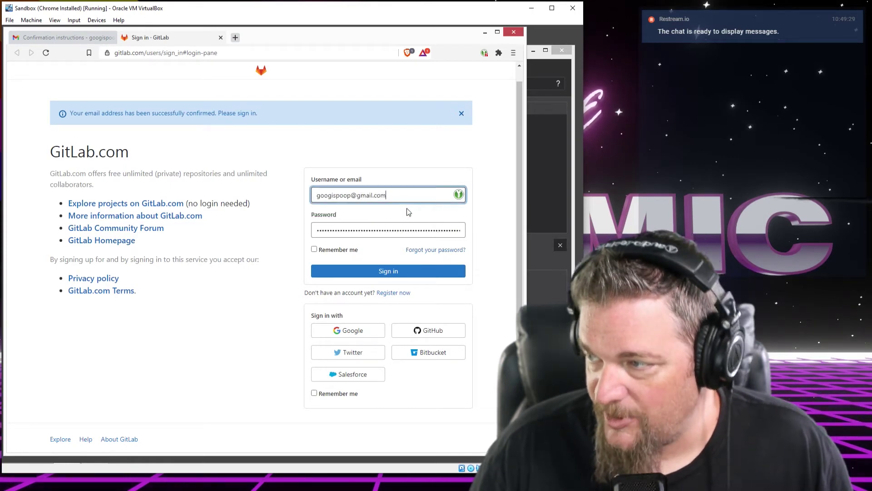
{"action": "triple_click", "coordinate": [396, 195]}
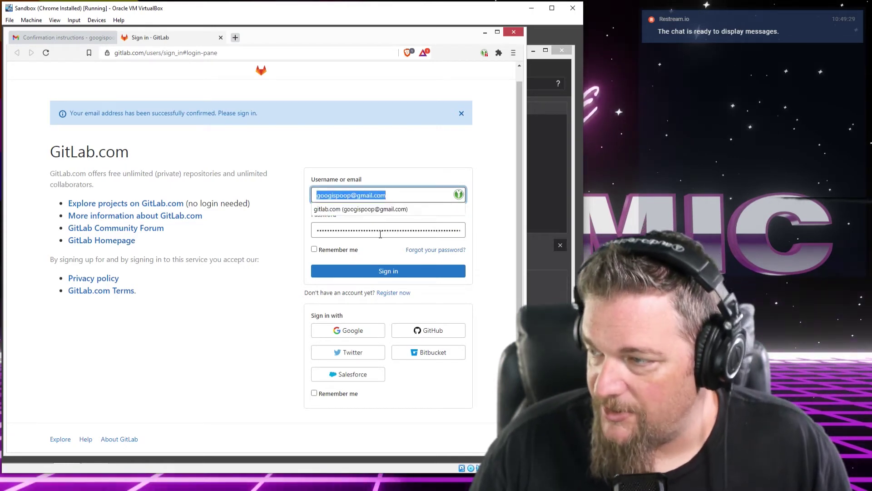
{"action": "left_click", "coordinate": [334, 258]}
{"action": "left_click", "coordinate": [377, 271]}
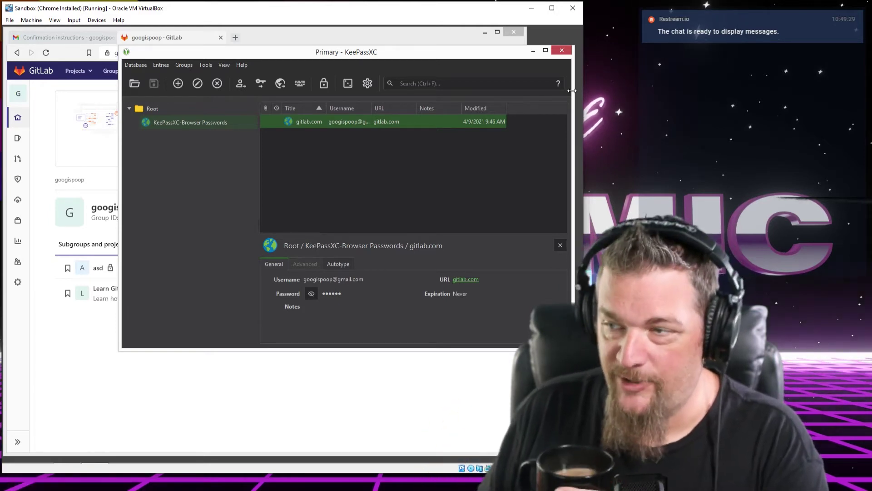
Deselect the gitlab.com entry and select the Root group to show its details
{"action": "left_click", "coordinate": [377, 181]}
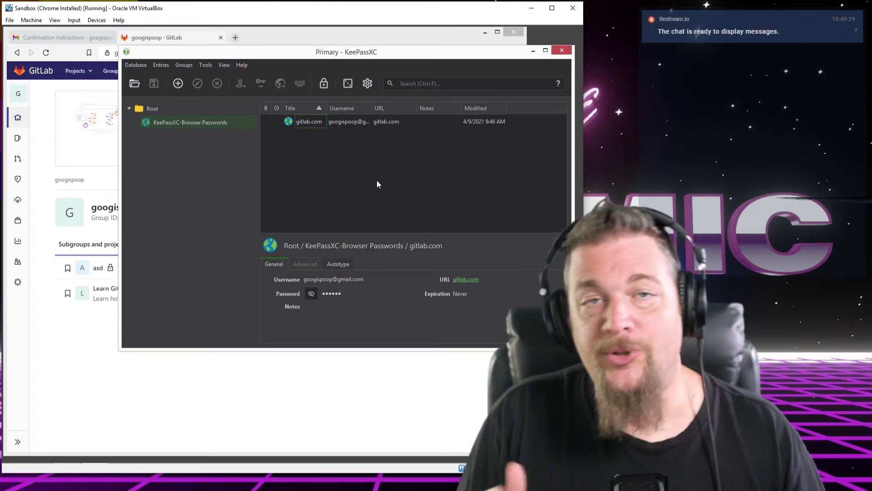
{"action": "left_click", "coordinate": [145, 110]}
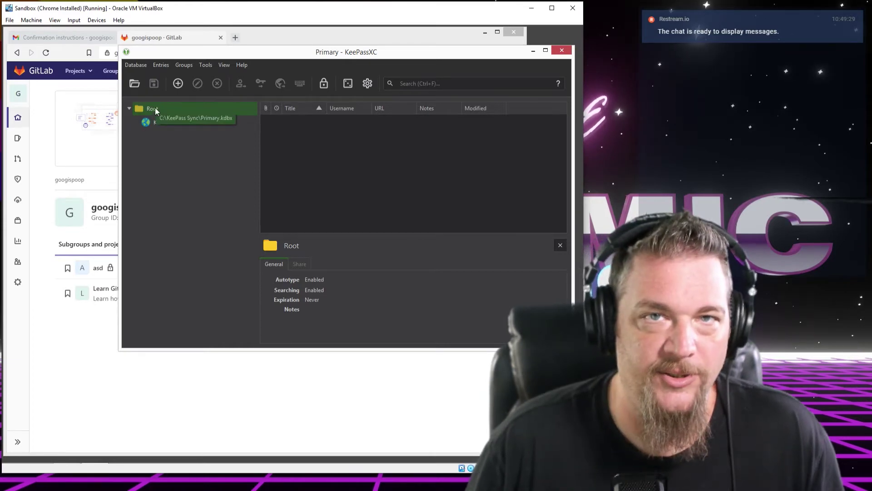
Create a new group named 'Coder Stuff' under Root
{"action": "right_click", "coordinate": [155, 108]}
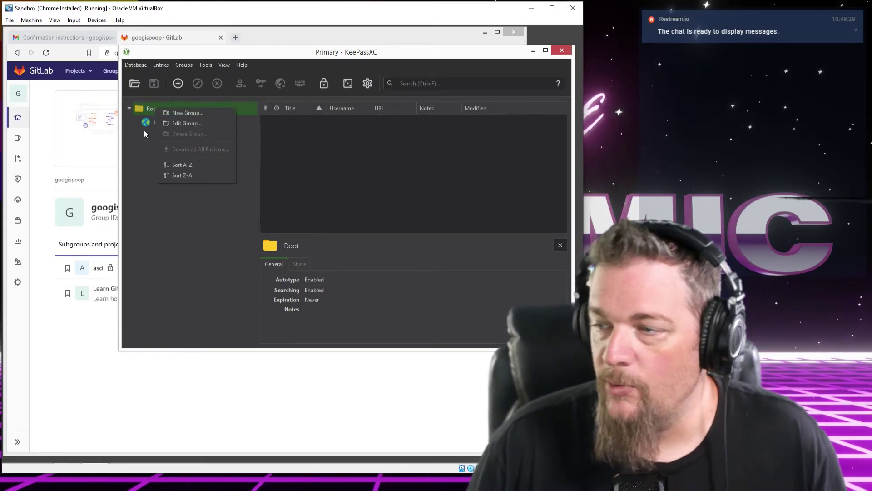
{"action": "left_click", "coordinate": [146, 151]}
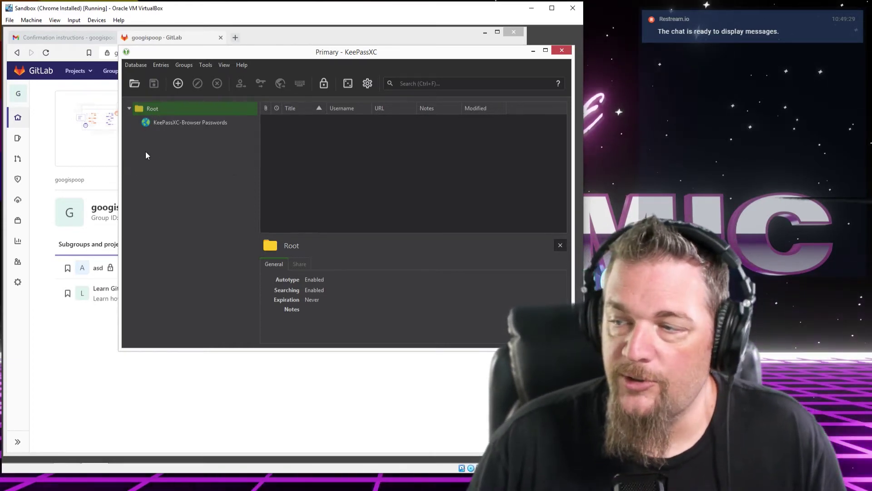
{"action": "right_click", "coordinate": [154, 108]}
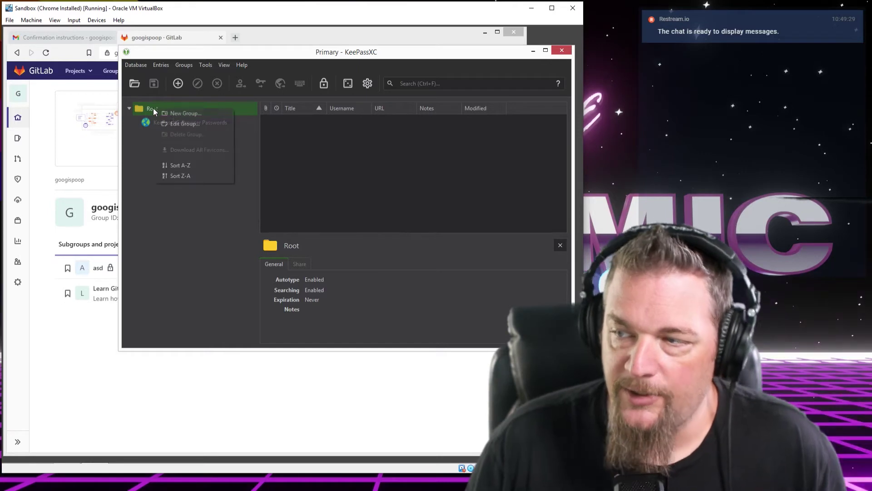
{"action": "left_click", "coordinate": [200, 114]}
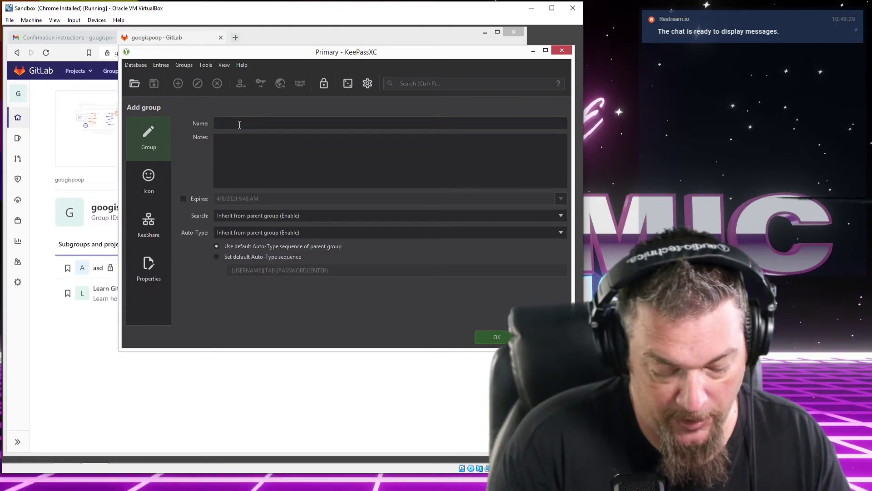
{"action": "type", "text": "Coder Stuff"}
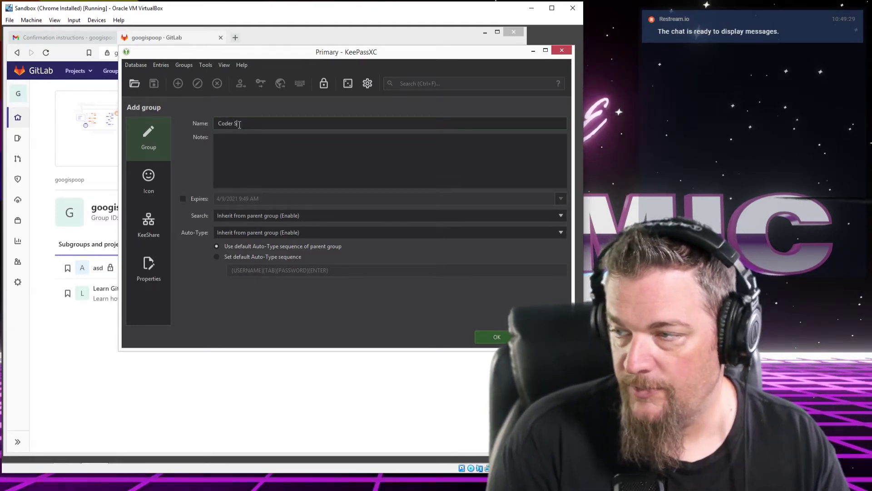
{"action": "left_click", "coordinate": [497, 336]}
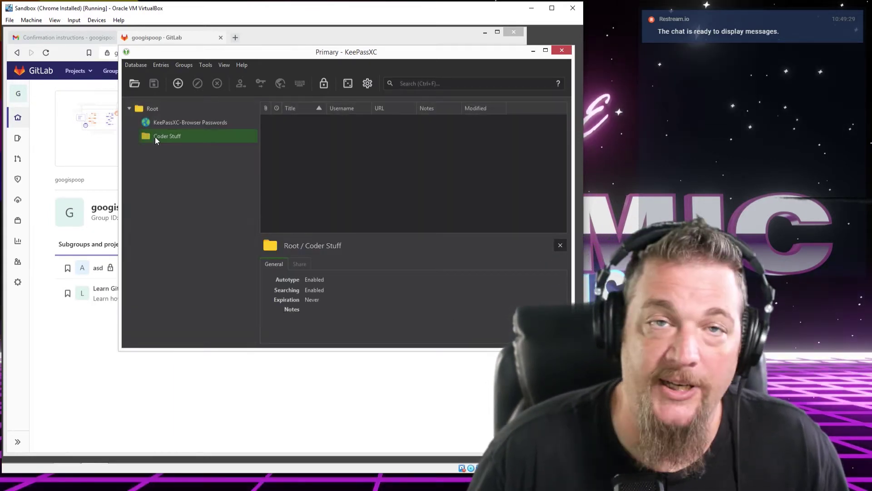
{"action": "mouse_move", "coordinate": [173, 122]}
{"action": "left_mouse_down"}
{"action": "mouse_move", "coordinate": [192, 124]}
{"action": "mouse_move", "coordinate": [182, 136]}
{"action": "mouse_move", "coordinate": [182, 112]}
{"action": "mouse_move", "coordinate": [200, 122]}
{"action": "mouse_move", "coordinate": [185, 129]}
{"action": "left_mouse_up"}
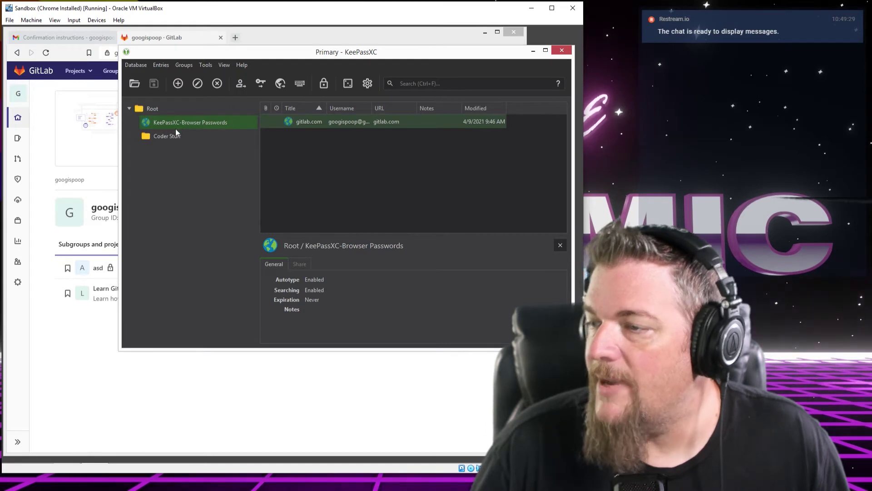
Drag the gitlab.com entry from KeePassXC-Browser Passwords into the Coder Stuff group
{"action": "left_click", "coordinate": [176, 135]}
{"action": "left_click", "coordinate": [176, 125]}
{"action": "left_click", "coordinate": [177, 134]}
{"action": "left_click", "coordinate": [183, 123]}
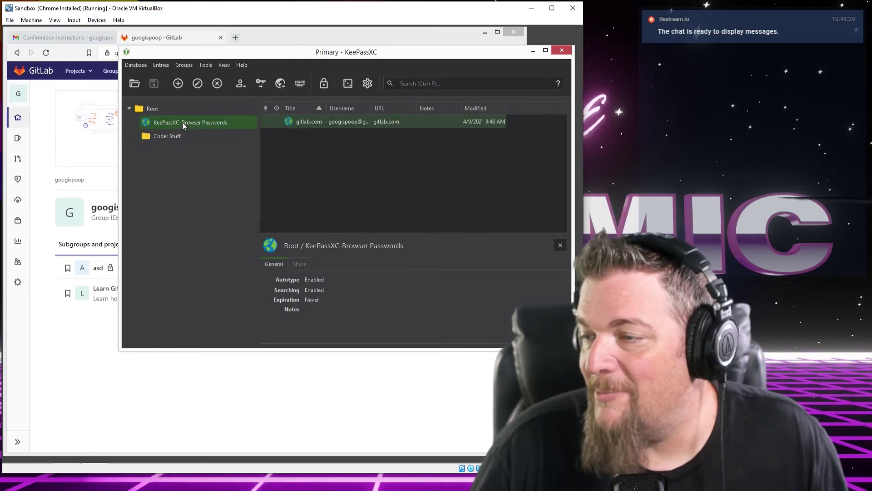
{"action": "left_click", "coordinate": [168, 135]}
{"action": "left_click", "coordinate": [170, 120]}
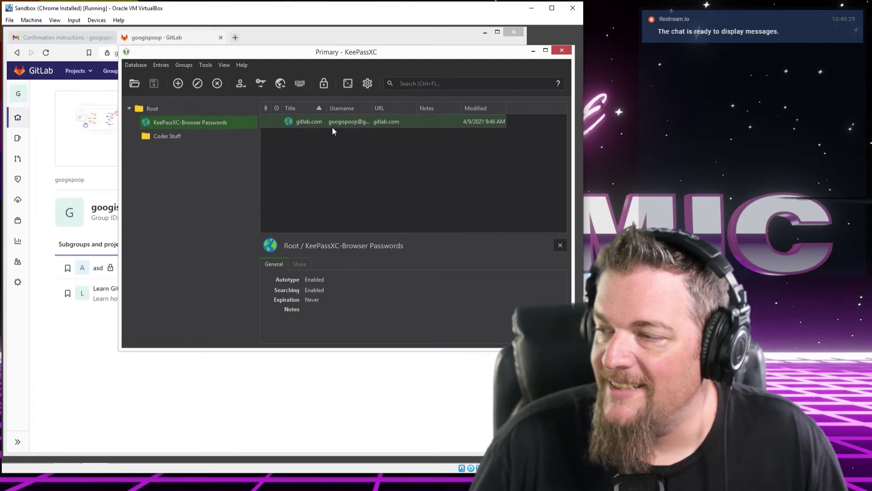
{"action": "left_click", "coordinate": [169, 137]}
{"action": "left_click", "coordinate": [175, 122]}
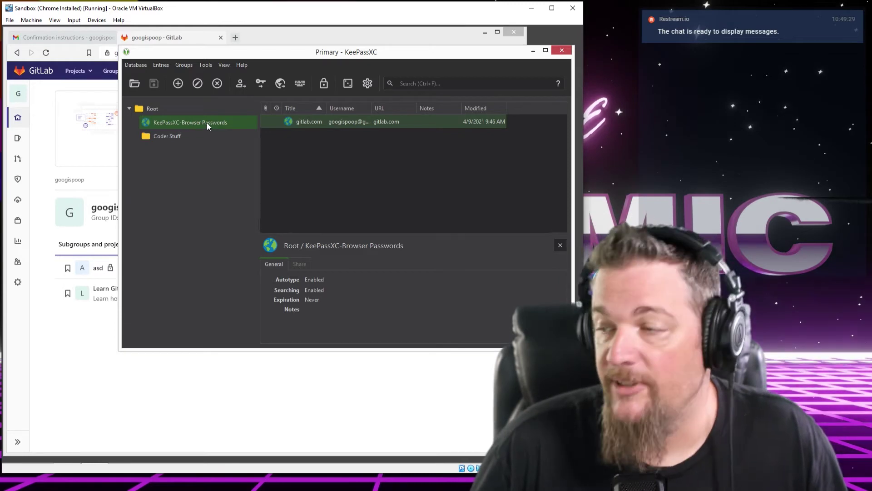
{"action": "left_click_drag", "start_coordinate": [298, 123], "coordinate": [167, 137]}
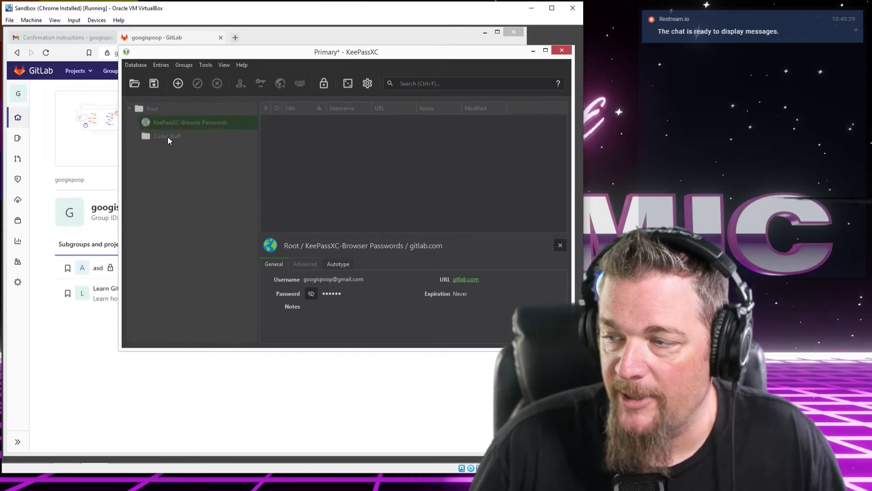
Verify KeePassXC-Browser Passwords is now empty and gitlab.com sits in Coder Stuff
{"action": "left_click", "coordinate": [151, 110]}
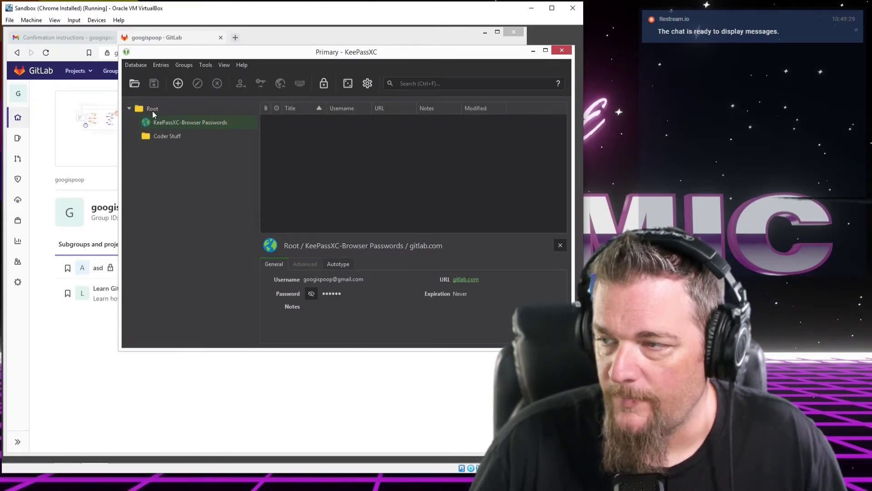
{"action": "left_click", "coordinate": [172, 124]}
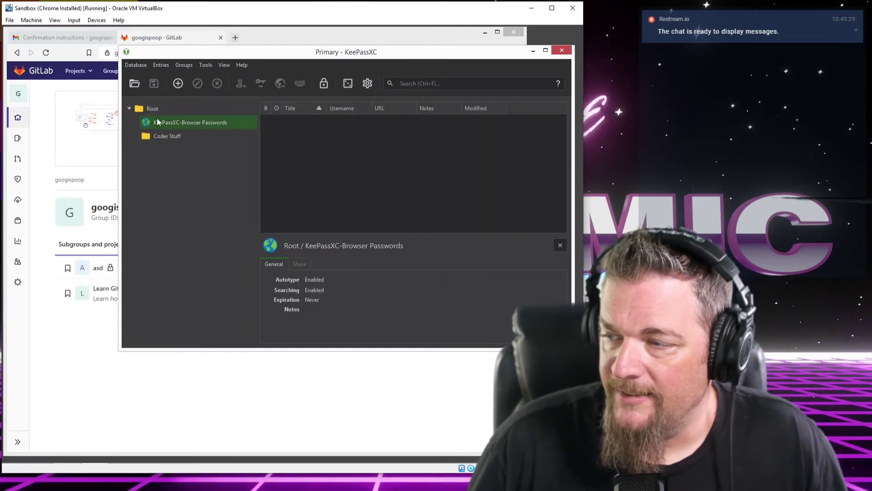
{"action": "left_click", "coordinate": [159, 112]}
{"action": "left_click", "coordinate": [164, 123]}
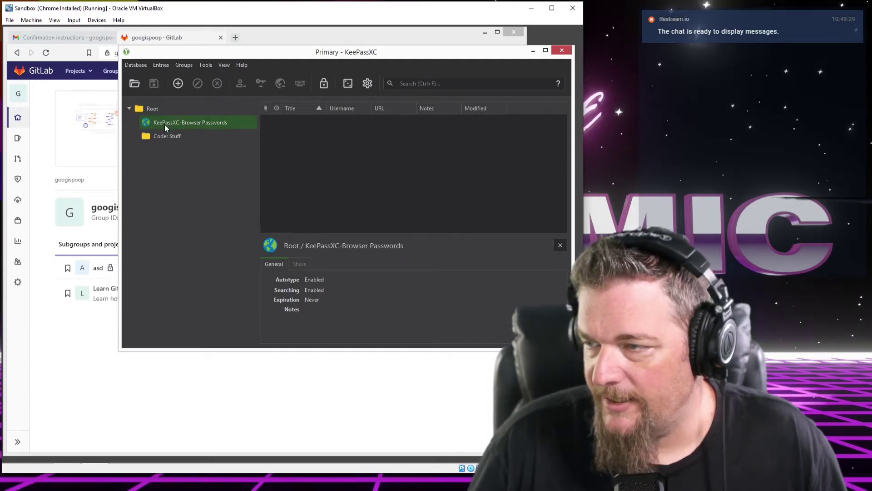
{"action": "left_click", "coordinate": [165, 137]}
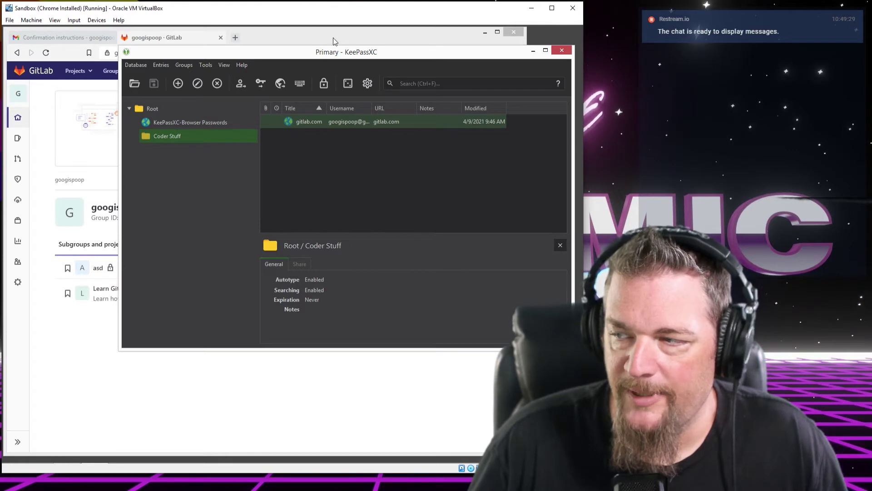
{"action": "left_click", "coordinate": [153, 110]}
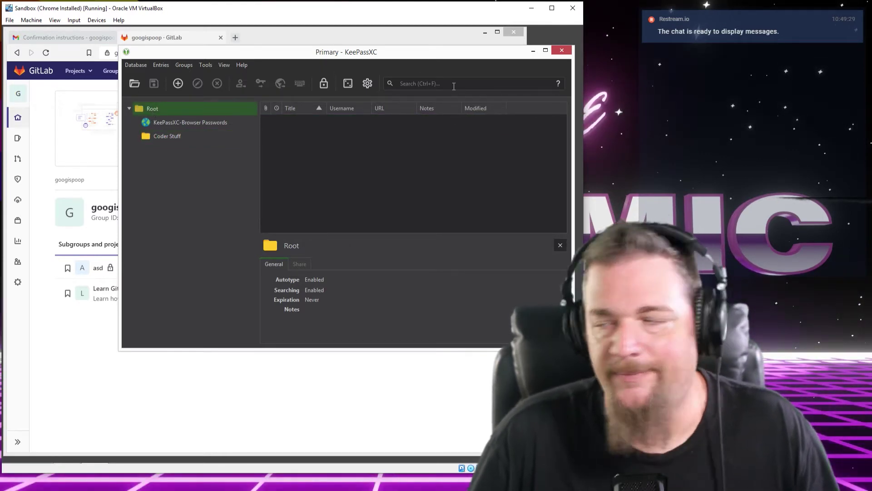
{"action": "left_click", "coordinate": [454, 86]}
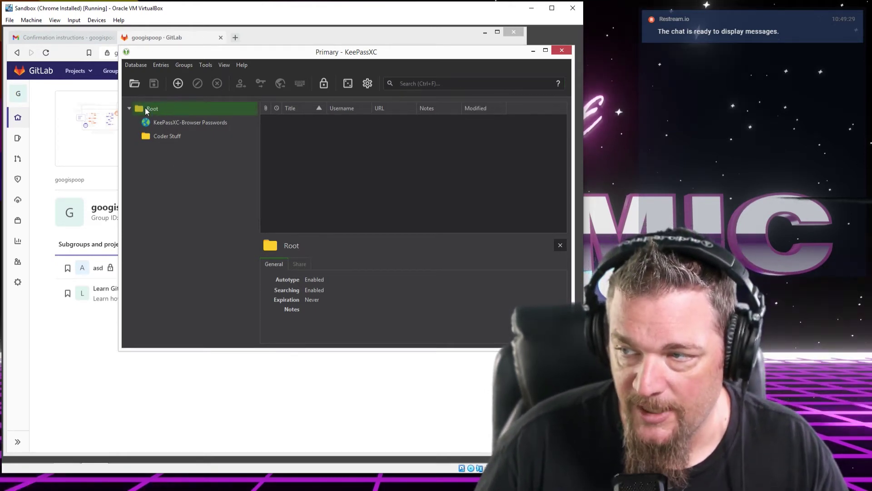
Search the database for 'git' to find the gitlab.com entry
{"action": "left_click", "coordinate": [453, 84]}
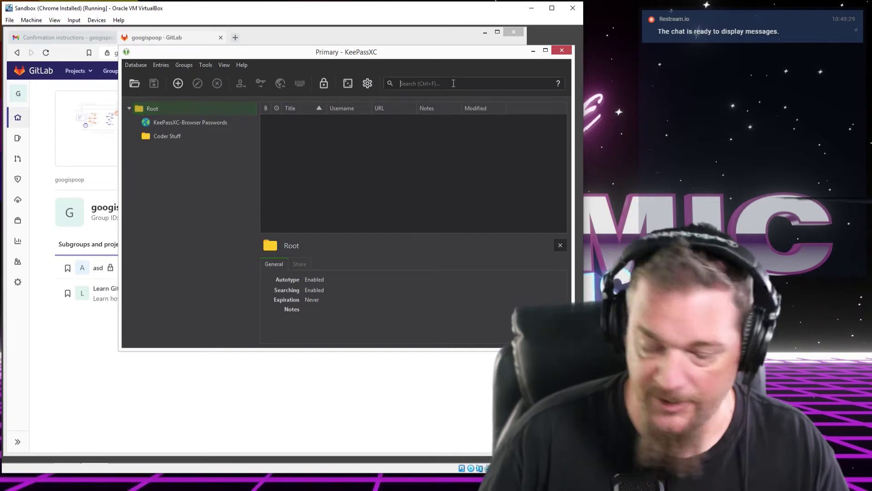
{"action": "type", "text": "git"}
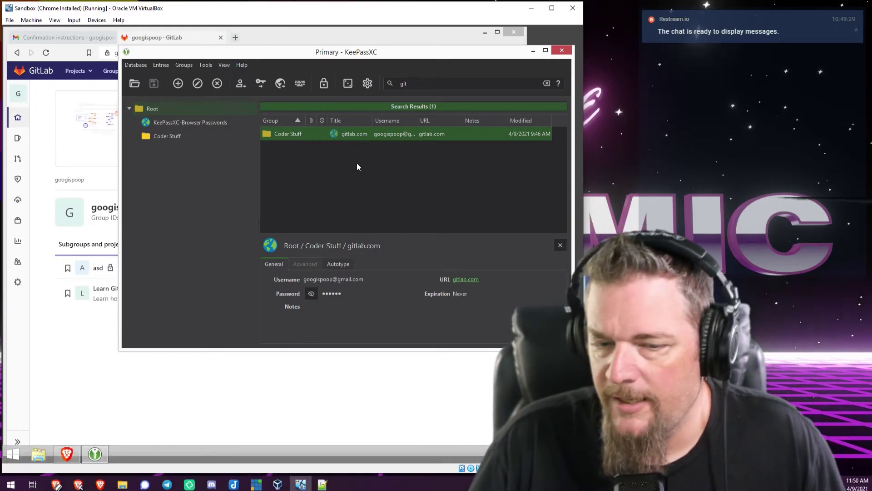
Append ' - Disenthrall' to the gitlab.com entry's title
{"action": "double_click", "coordinate": [350, 134]}
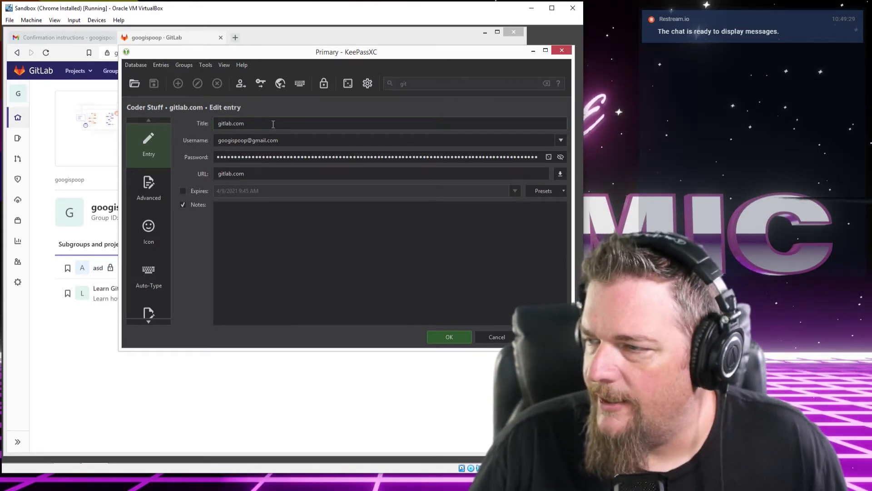
{"action": "left_click", "coordinate": [278, 175]}
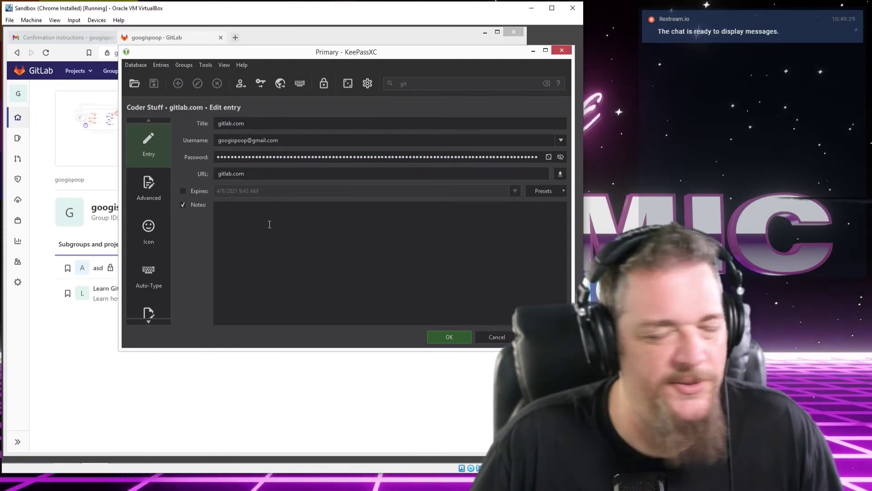
{"action": "left_click", "coordinate": [269, 225]}
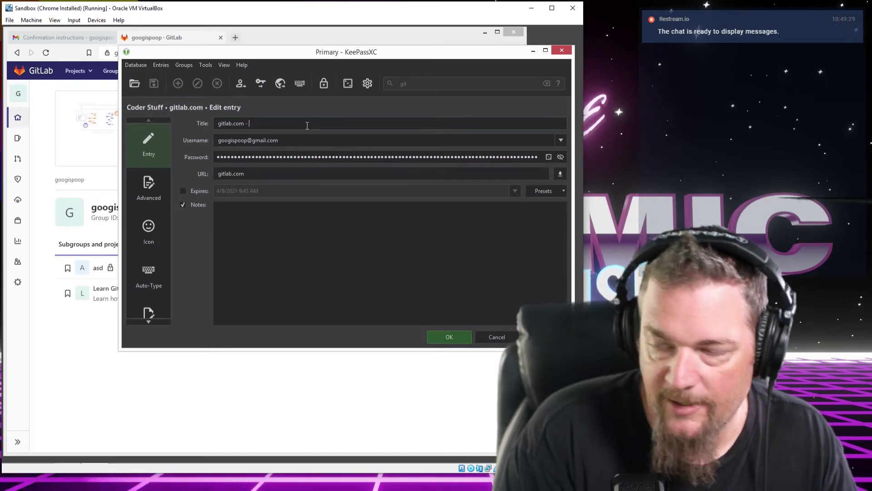
{"action": "type", "text": "Disenthrall"}
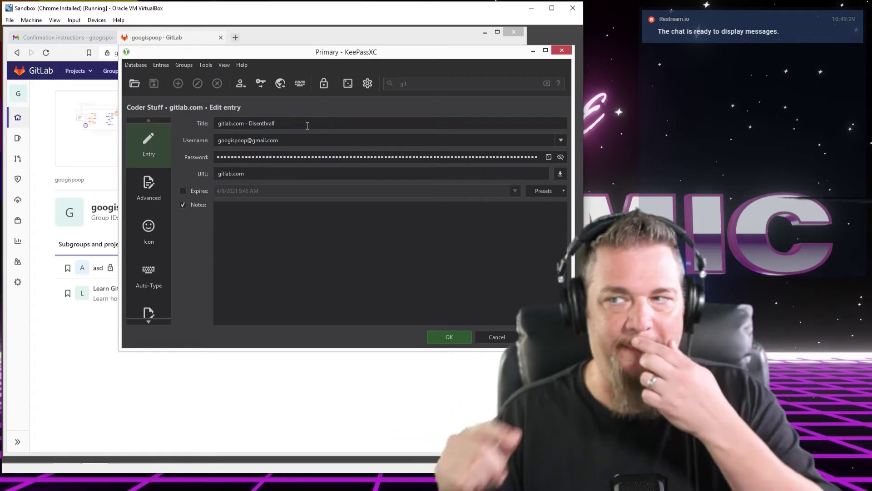
Sign out of GitLab, then save the retitled entry to the database
{"action": "left_click", "coordinate": [298, 384]}
{"action": "left_click", "coordinate": [494, 70]}
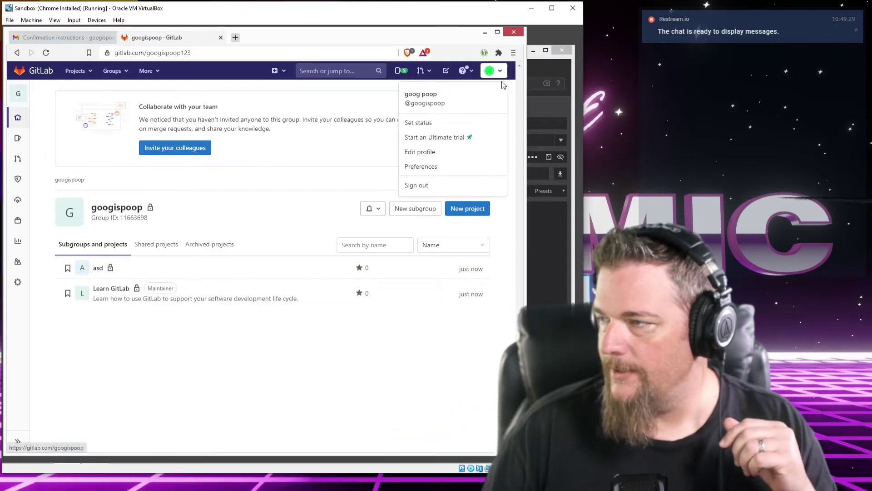
{"action": "left_click", "coordinate": [423, 185]}
{"action": "key", "text": "alt+Tab"}
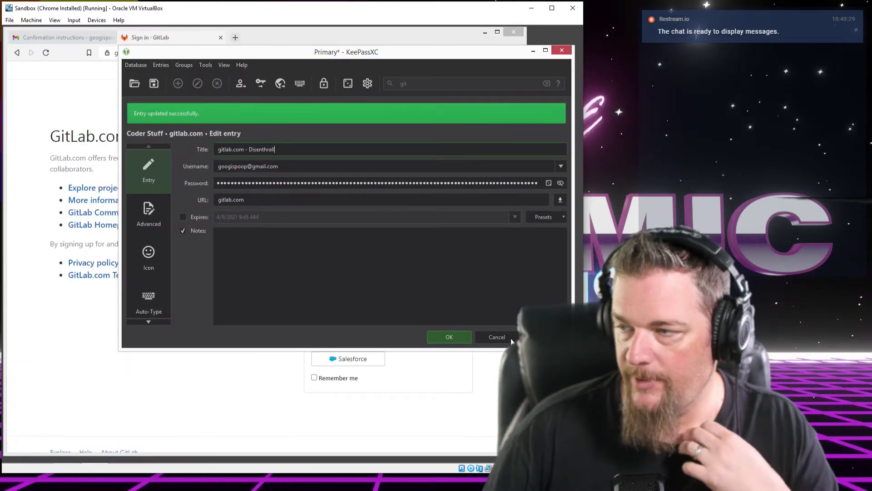
{"action": "key", "text": "ctrl+s"}
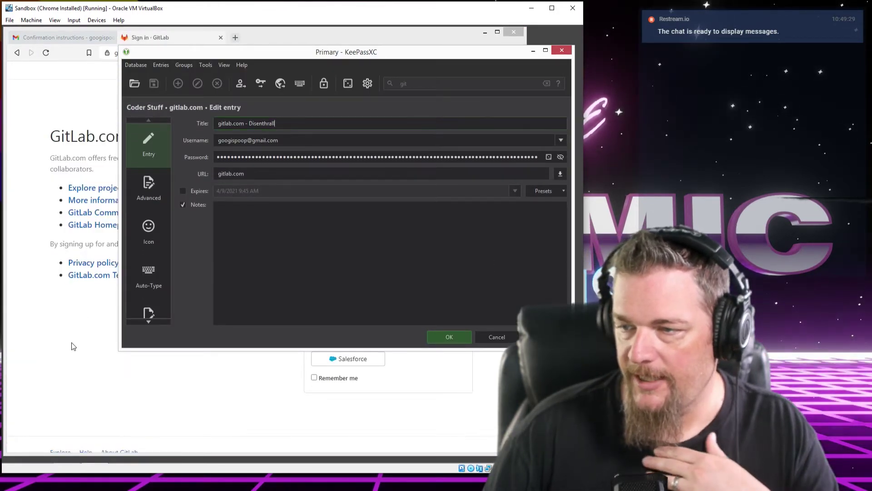
Check the saved gitlab.com login on the GitLab sign-in page, then open KeePassXC-Browser's General Settings
{"action": "left_click", "coordinate": [73, 347]}
{"action": "left_click", "coordinate": [340, 178]}
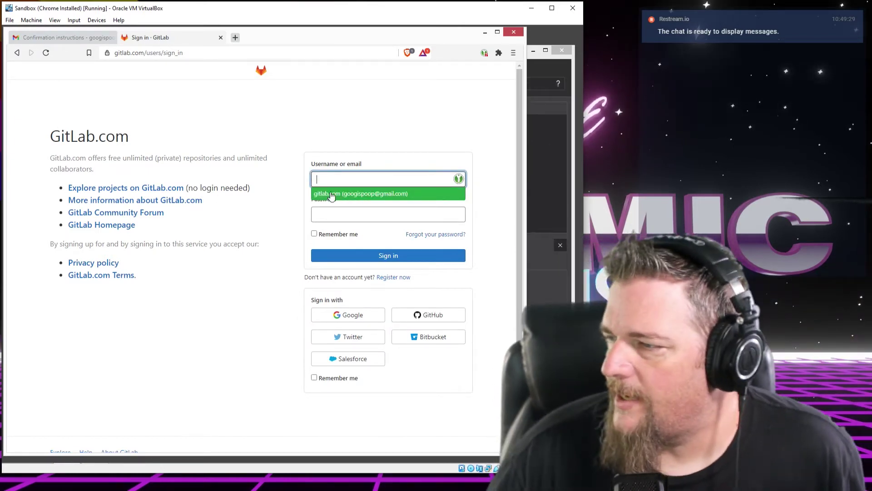
{"action": "left_click", "coordinate": [491, 67]}
{"action": "left_click", "coordinate": [484, 53]}
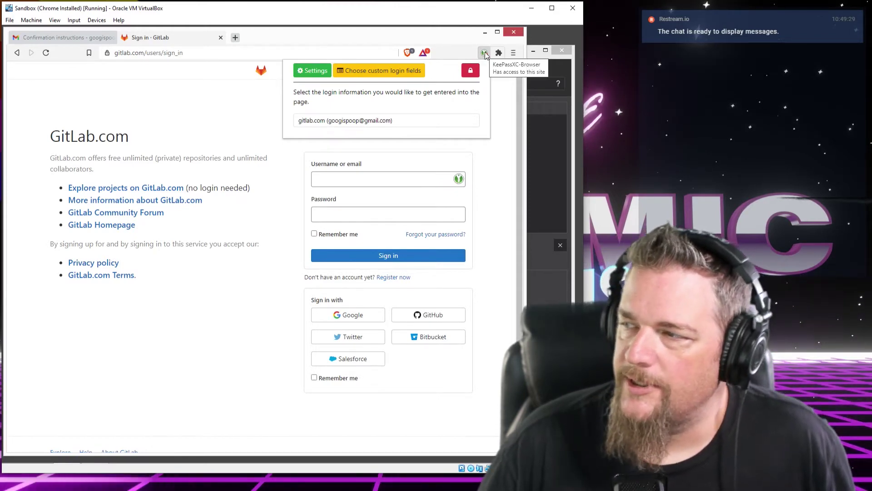
{"action": "left_click", "coordinate": [317, 73]}
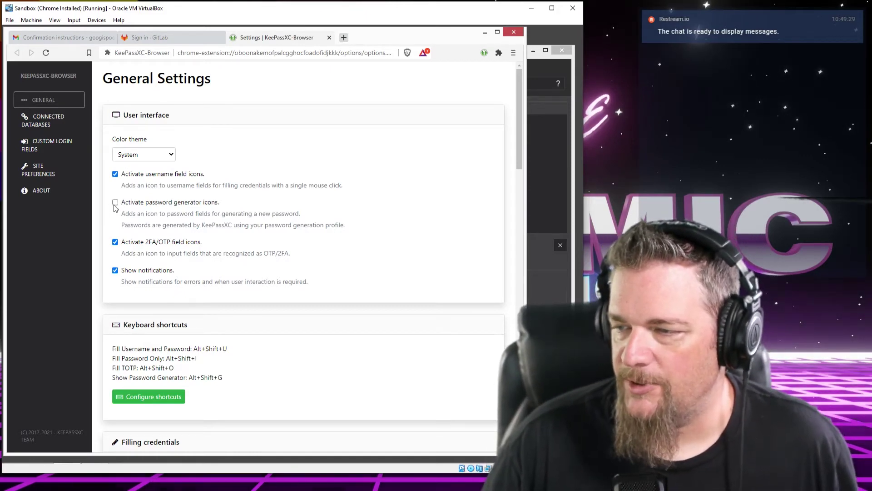
Enable 'Activate password generator icons' and scroll down to the Saving credentials settings
{"action": "left_click", "coordinate": [115, 203]}
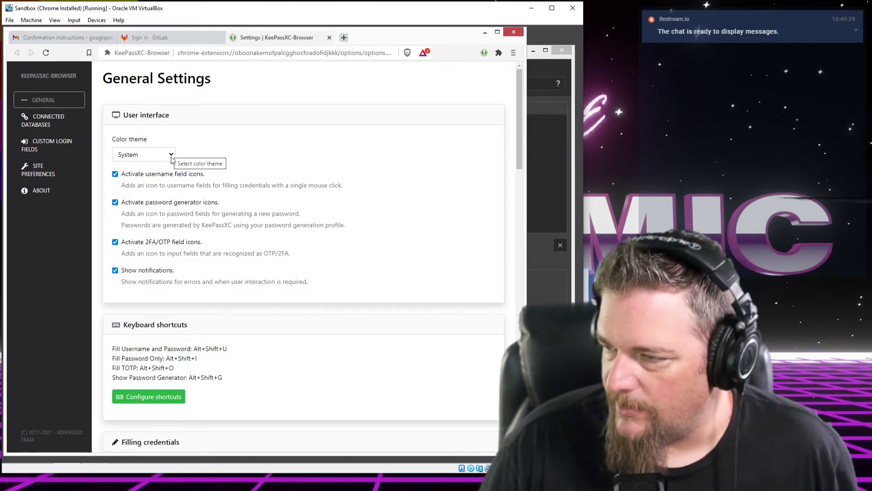
{"action": "left_click", "coordinate": [570, 143]}
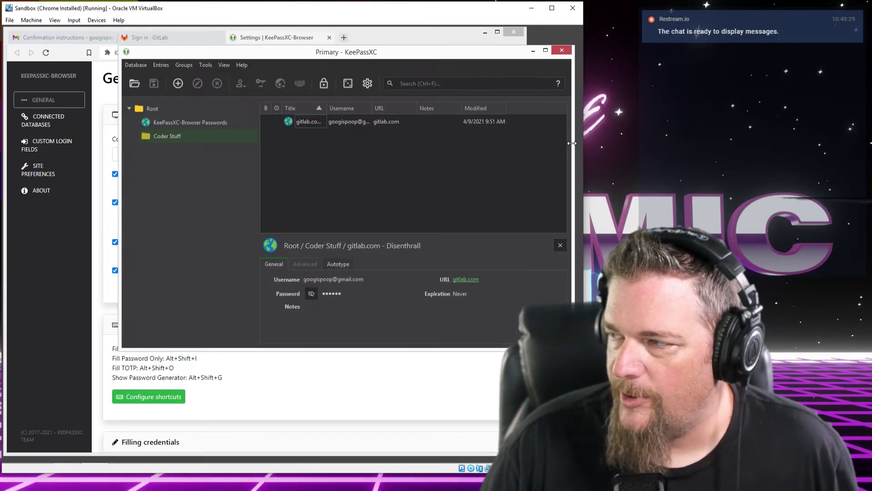
{"action": "left_click", "coordinate": [290, 40]}
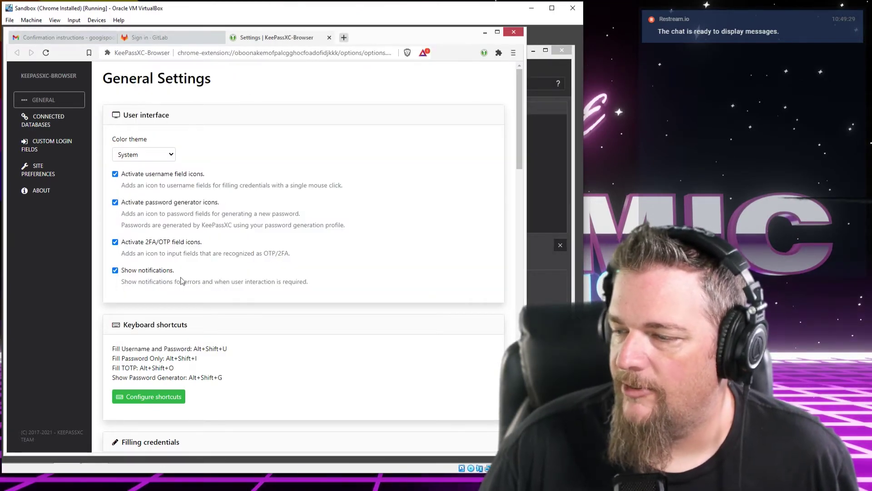
{"action": "scroll", "coordinate": [191, 273], "scroll_direction": "down", "scroll_amount": 4}
{"action": "scroll", "coordinate": [206, 267], "scroll_direction": "down", "scroll_amount": 3}
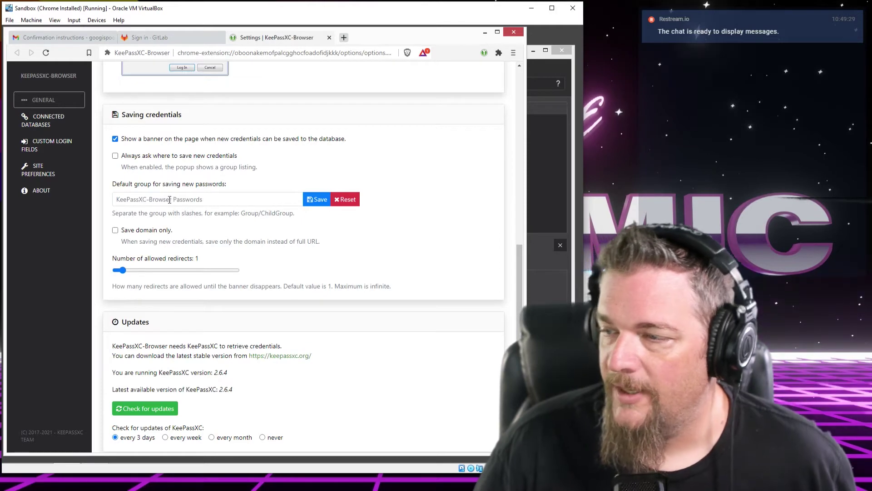
Turn on 'Save domain only' and 'Automatically reconnect to KeePassXC' in KeePassXC-Browser settings
{"action": "left_click", "coordinate": [234, 201]}
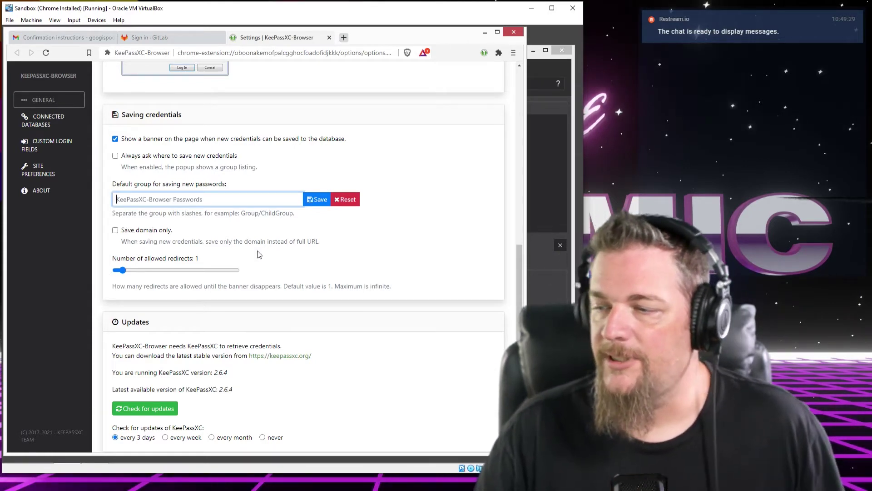
{"action": "left_click", "coordinate": [128, 232]}
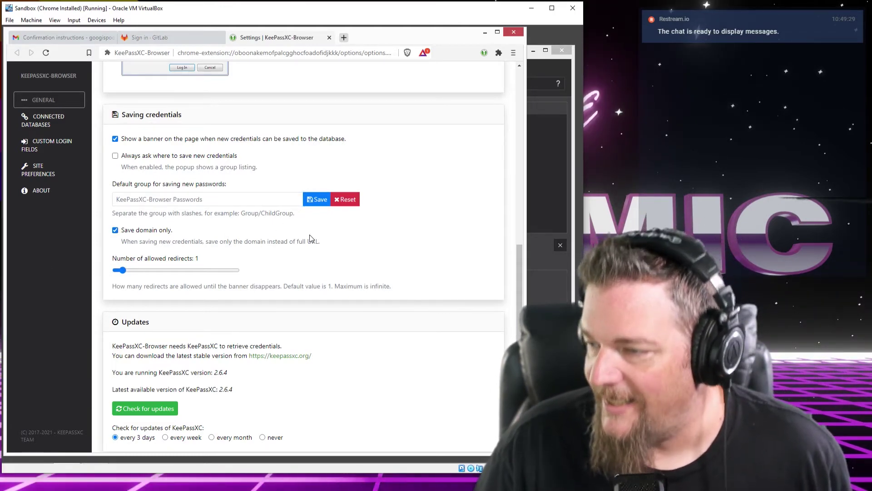
{"action": "scroll", "coordinate": [285, 241], "scroll_direction": "down", "scroll_amount": 2}
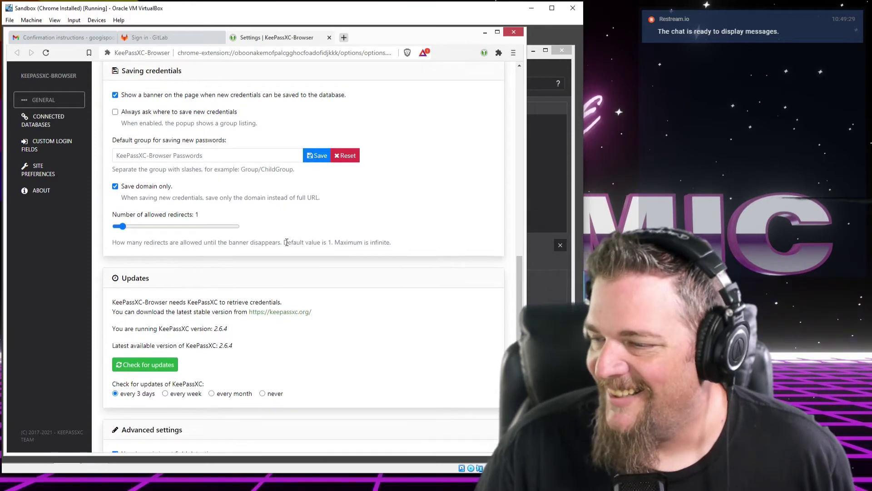
{"action": "scroll", "coordinate": [282, 239], "scroll_direction": "down", "scroll_amount": 2}
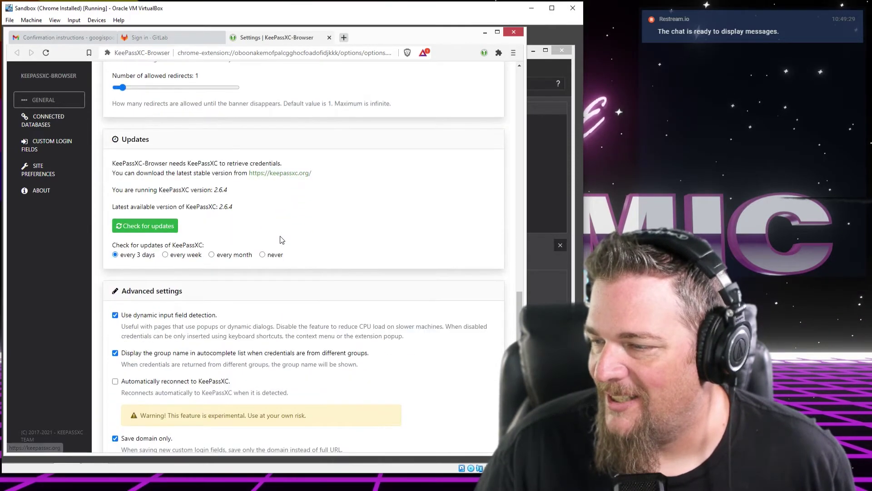
{"action": "scroll", "coordinate": [281, 240], "scroll_direction": "down", "scroll_amount": 4}
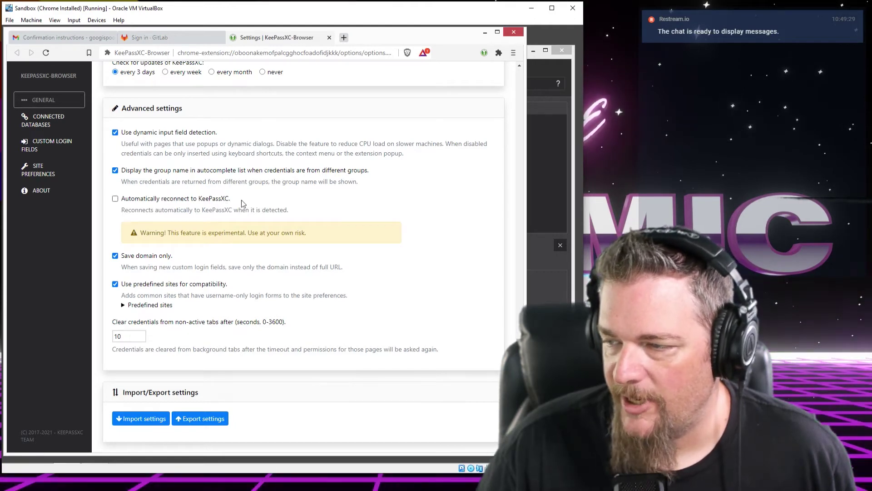
{"action": "left_click", "coordinate": [142, 200]}
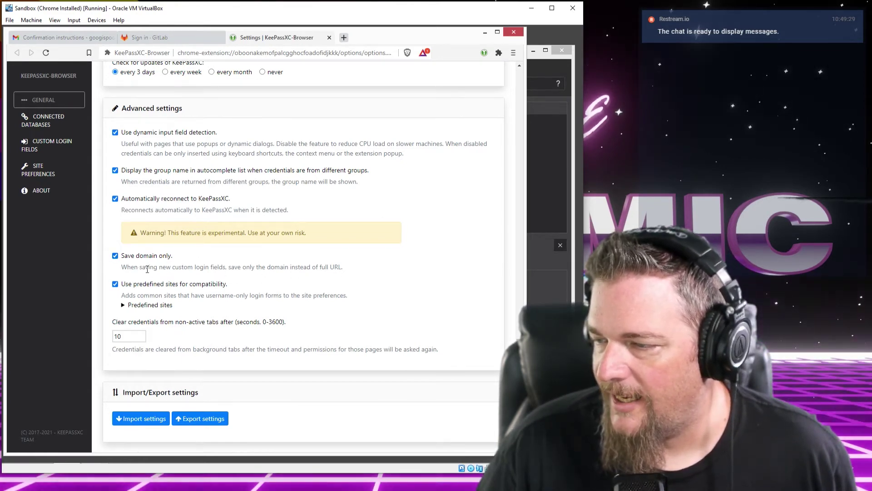
{"action": "scroll", "coordinate": [257, 283], "scroll_direction": "down", "scroll_amount": 1}
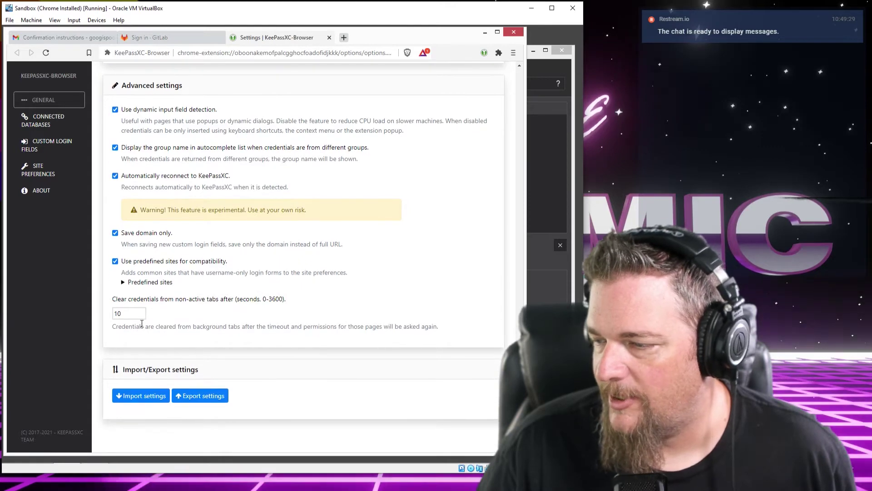
{"action": "scroll", "coordinate": [364, 63], "scroll_direction": "up", "scroll_amount": 5}
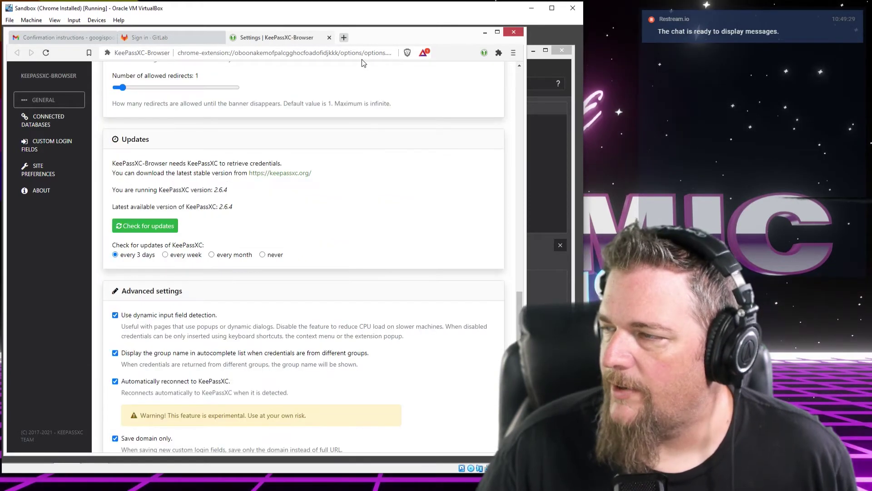
{"action": "scroll", "coordinate": [377, 101], "scroll_direction": "up", "scroll_amount": 10}
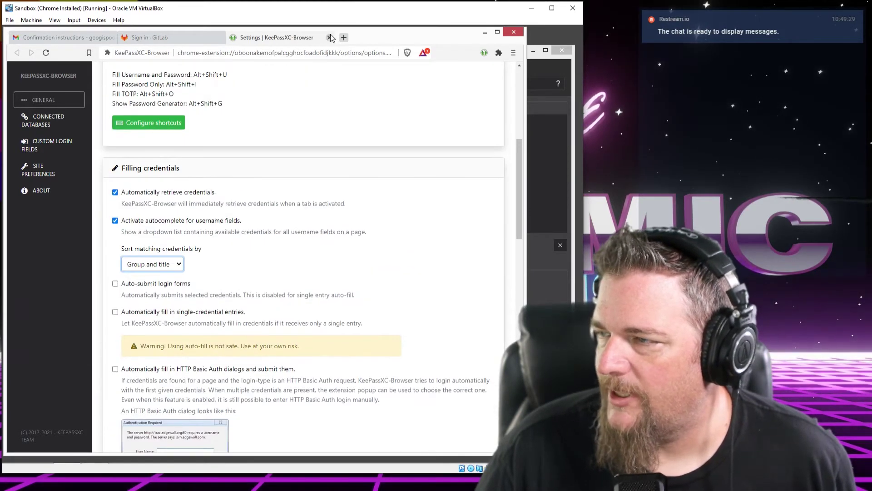
Close the extension settings, autofill the saved gitlab.com login, and sign in to GitLab
{"action": "left_click", "coordinate": [330, 37]}
{"action": "left_click", "coordinate": [364, 179]}
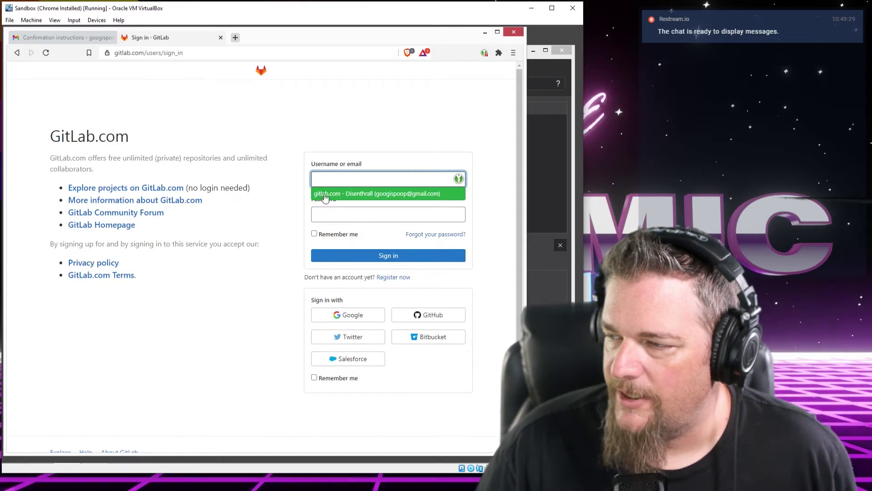
{"action": "left_click", "coordinate": [360, 194]}
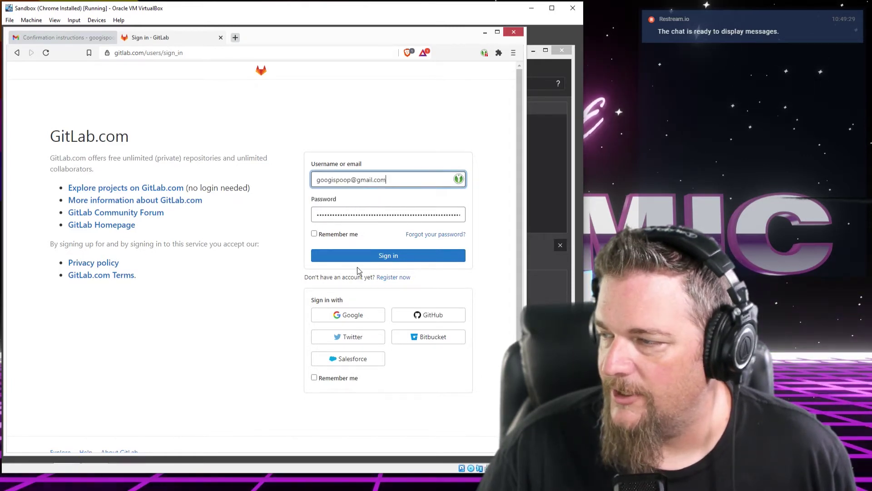
{"action": "left_click", "coordinate": [400, 181]}
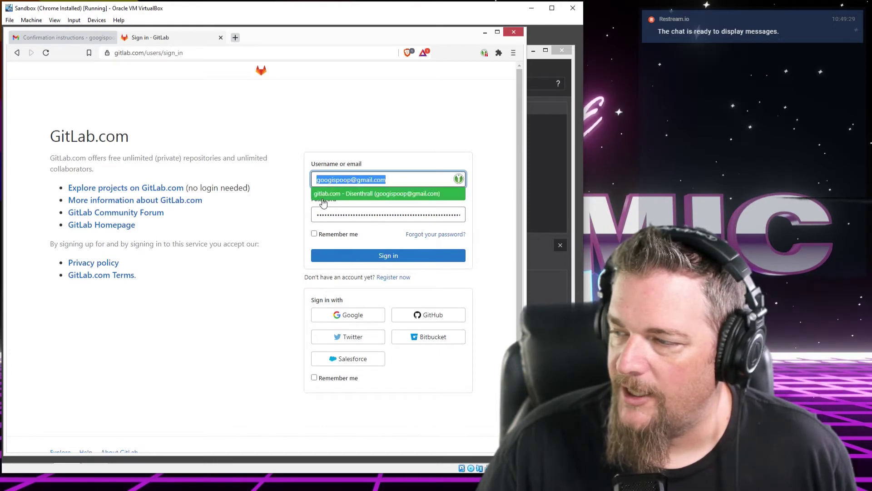
{"action": "left_click", "coordinate": [350, 196]}
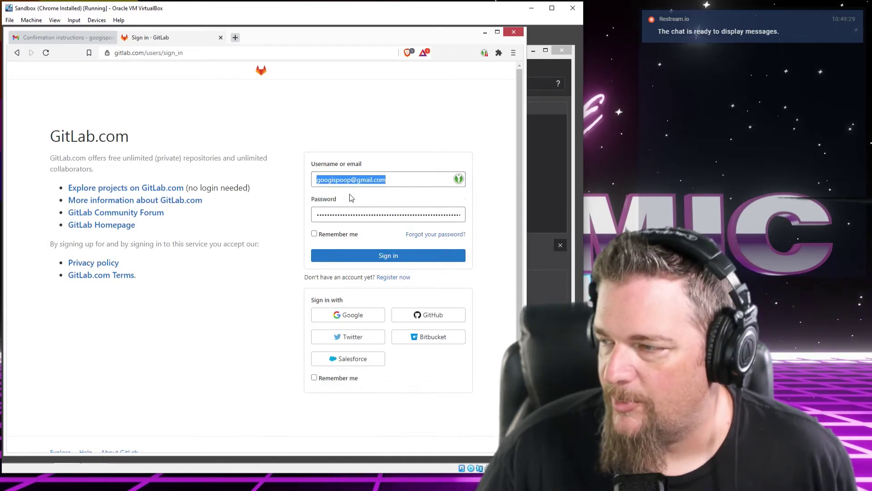
{"action": "left_click", "coordinate": [369, 254]}
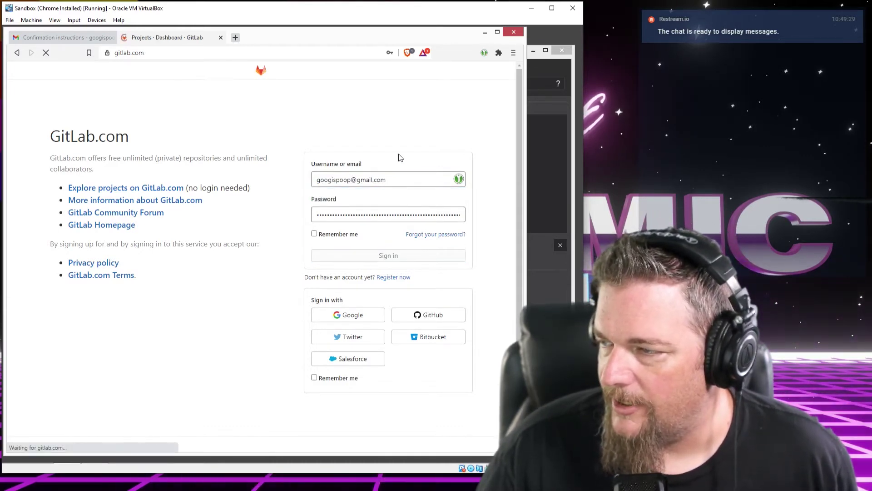
Go from GitLab's account menu through Preferences and Account to the Password settings page
{"action": "left_click", "coordinate": [562, 82]}
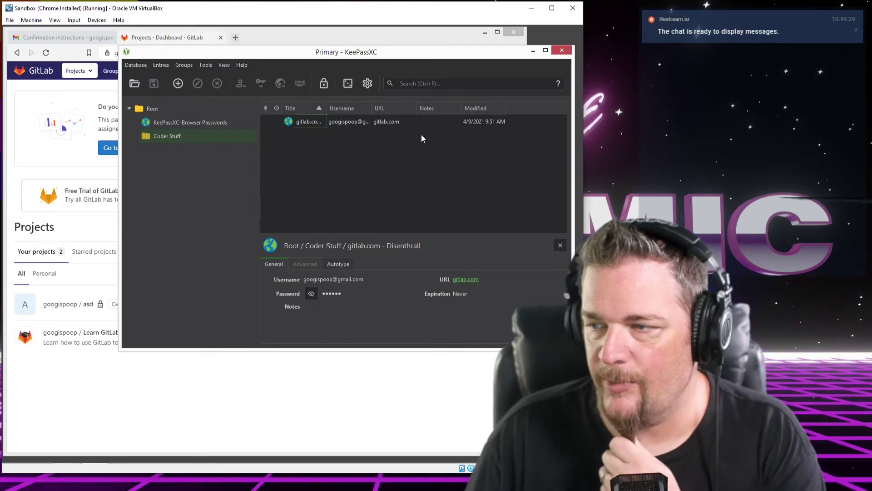
{"action": "left_click", "coordinate": [187, 43]}
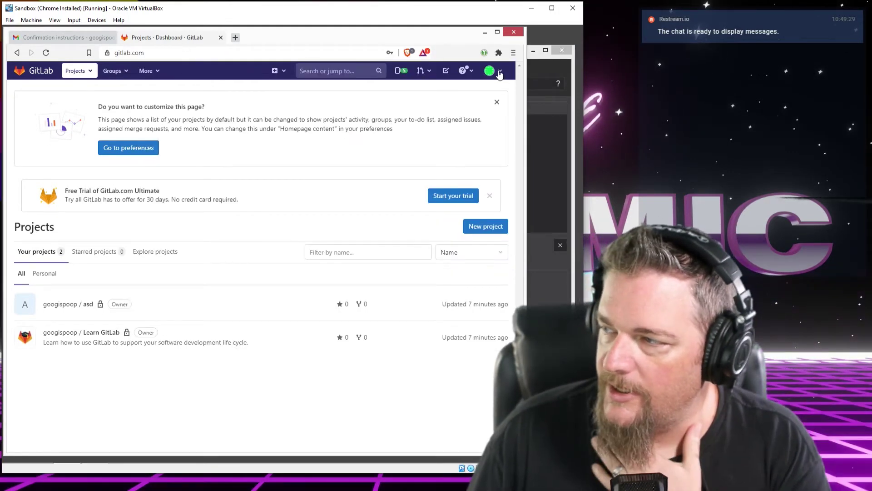
{"action": "left_click", "coordinate": [500, 74]}
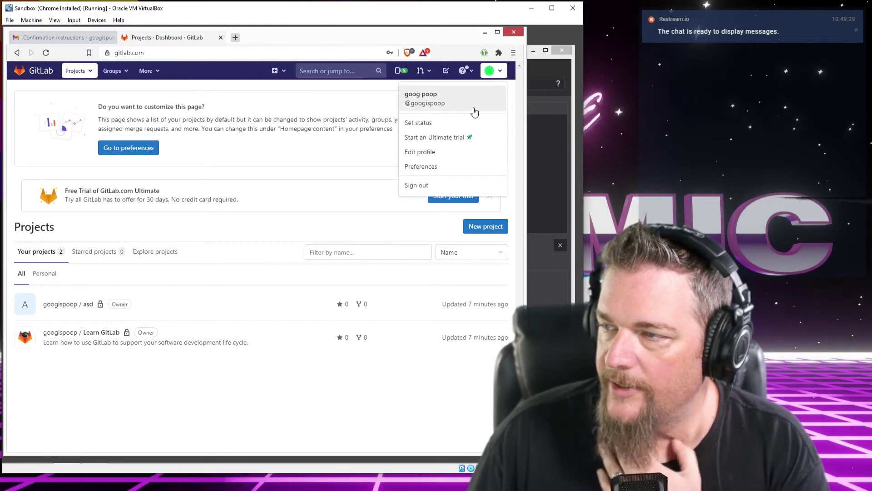
{"action": "left_click", "coordinate": [423, 166]}
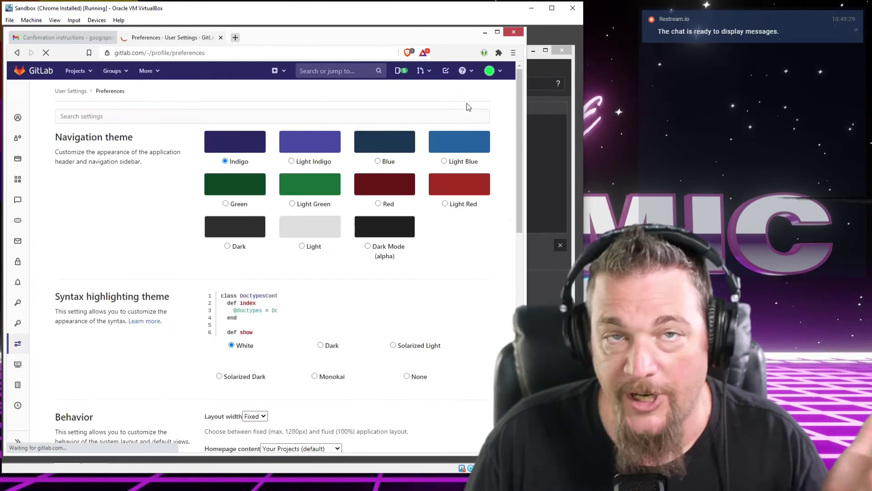
{"action": "left_click", "coordinate": [18, 118]}
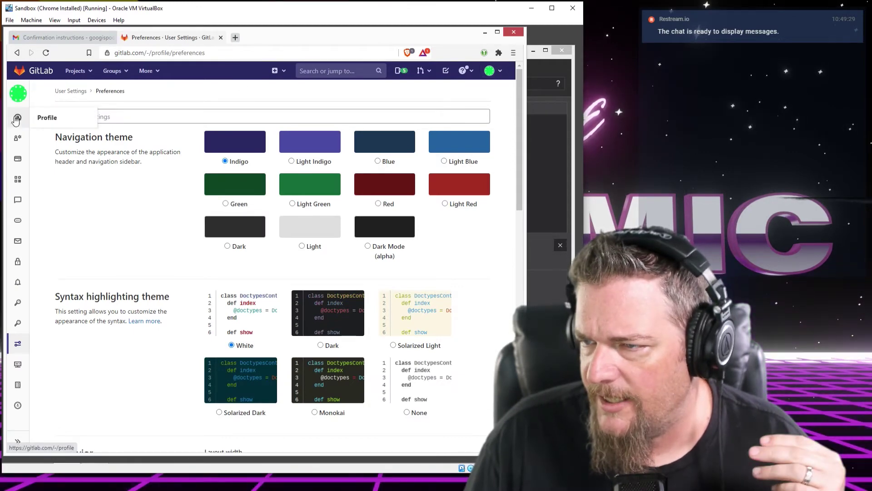
{"action": "left_click", "coordinate": [18, 261]}
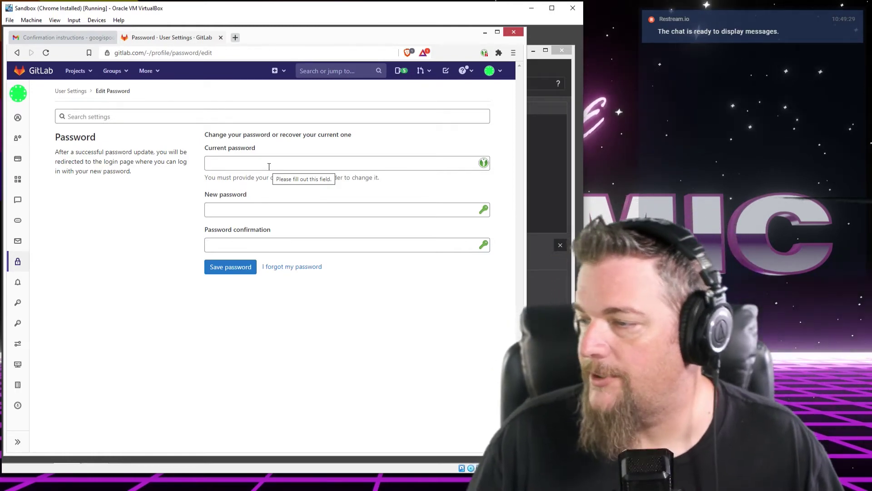
Autofill the Current password field from the saved gitlab.com login
{"action": "left_click", "coordinate": [269, 167]}
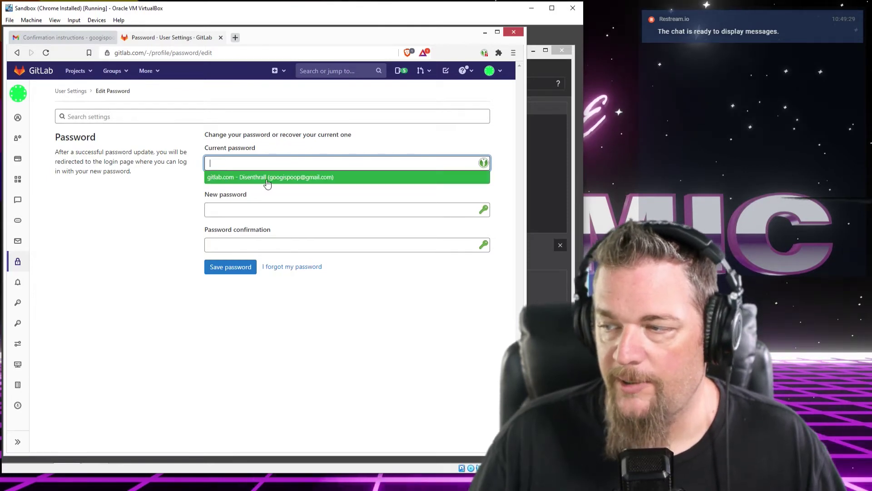
{"action": "left_click", "coordinate": [268, 178]}
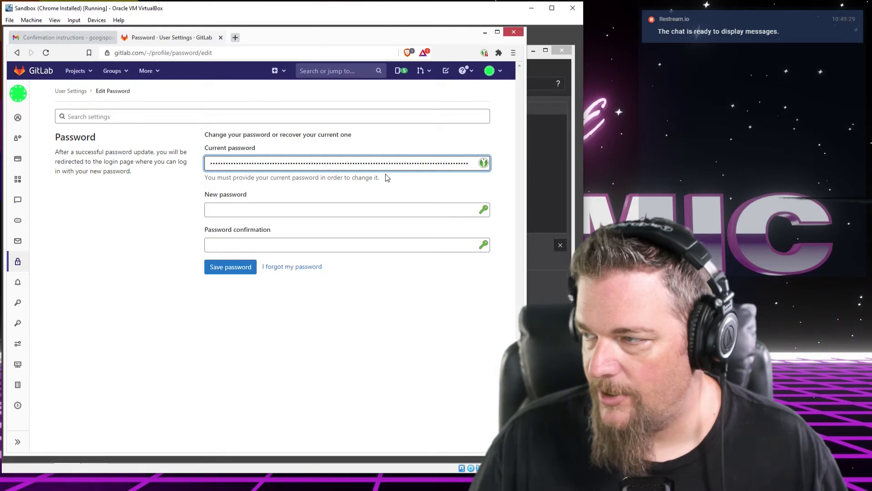
{"action": "left_click", "coordinate": [370, 209]}
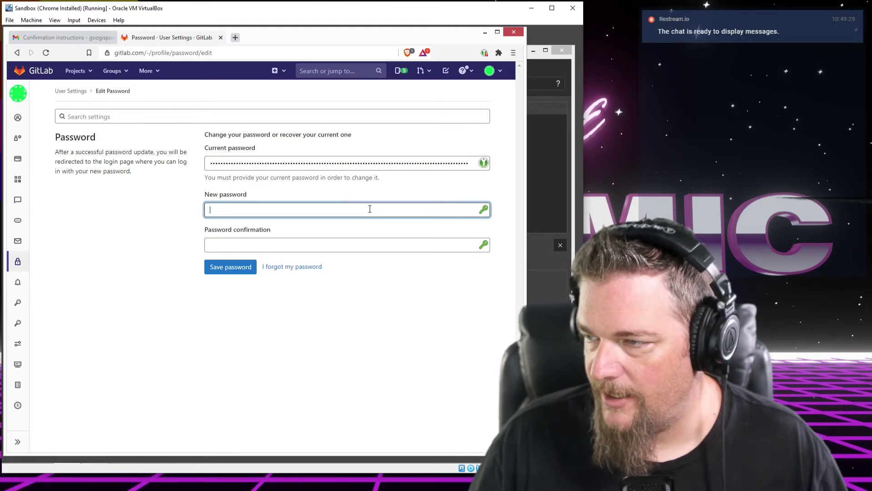
Open the KeePassXC password generator for the new password field, widening the window to view it
{"action": "left_click", "coordinate": [484, 209]}
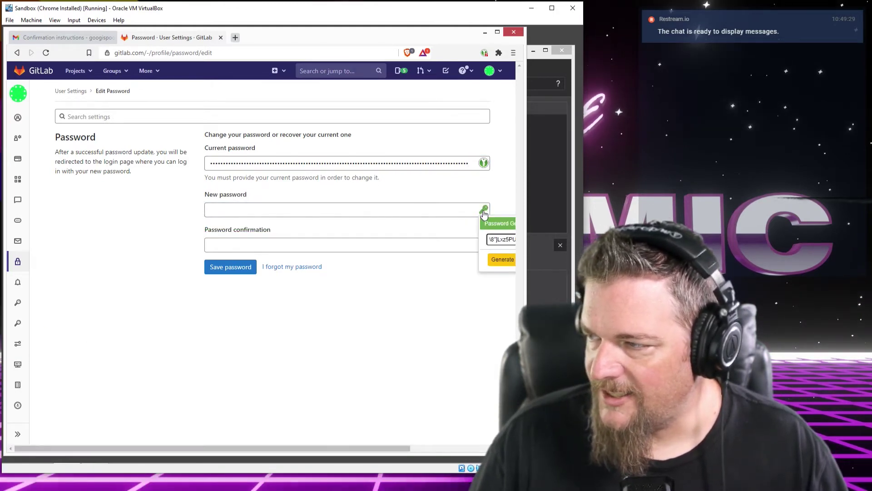
{"action": "left_click_drag", "start_coordinate": [526, 205], "coordinate": [567, 206]}
{"action": "left_click_drag", "start_coordinate": [411, 450], "coordinate": [481, 448]}
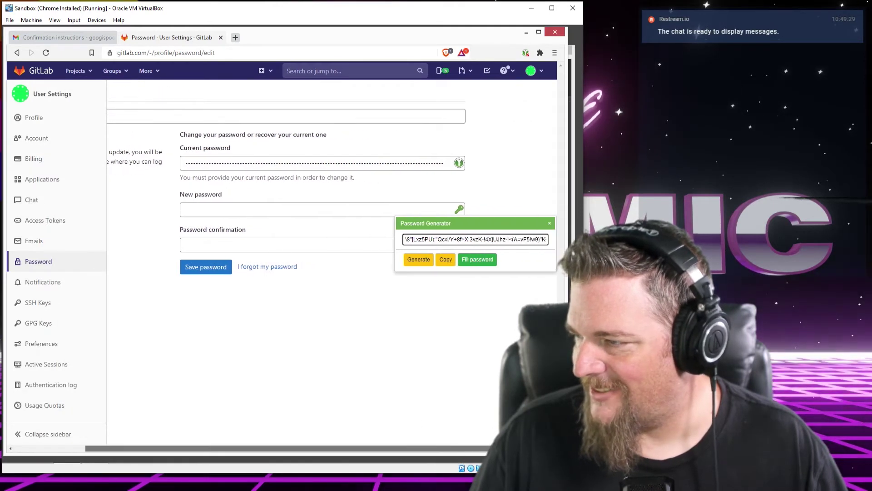
{"action": "left_click", "coordinate": [459, 210]}
{"action": "left_click", "coordinate": [543, 209]}
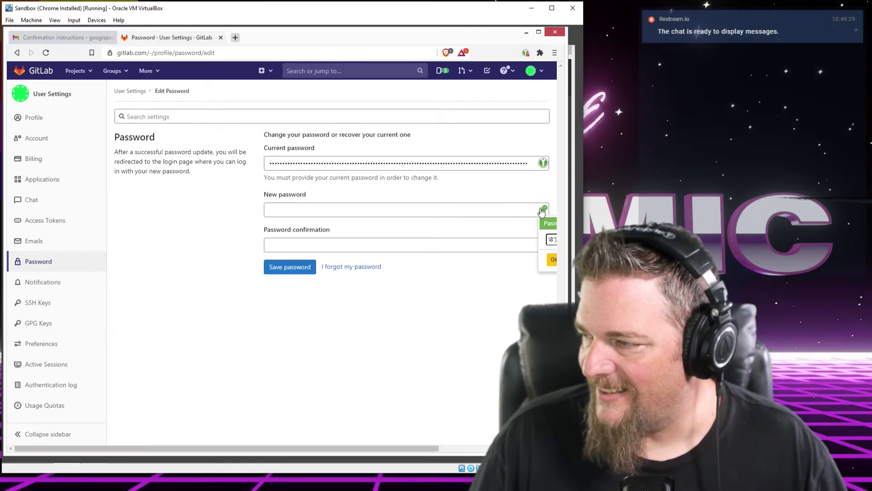
{"action": "left_click_drag", "start_coordinate": [375, 448], "coordinate": [486, 448]}
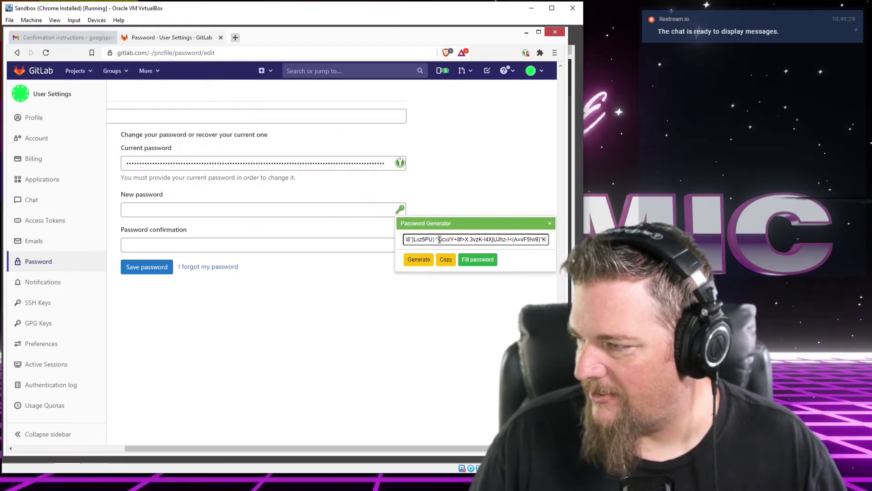
{"action": "left_click_drag", "start_coordinate": [479, 241], "coordinate": [536, 241]}
{"action": "left_click", "coordinate": [478, 241]}
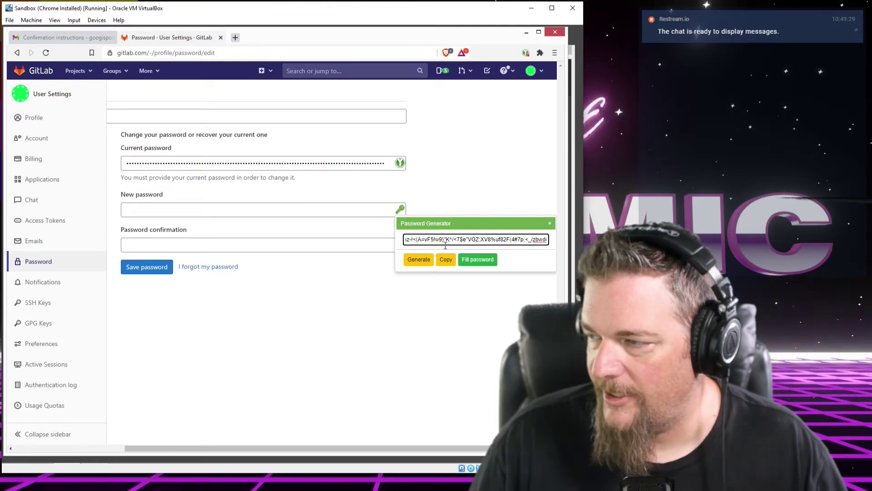
Generate a new random password and fill it into both new password fields
{"action": "left_click", "coordinate": [420, 260]}
{"action": "left_click", "coordinate": [418, 262]}
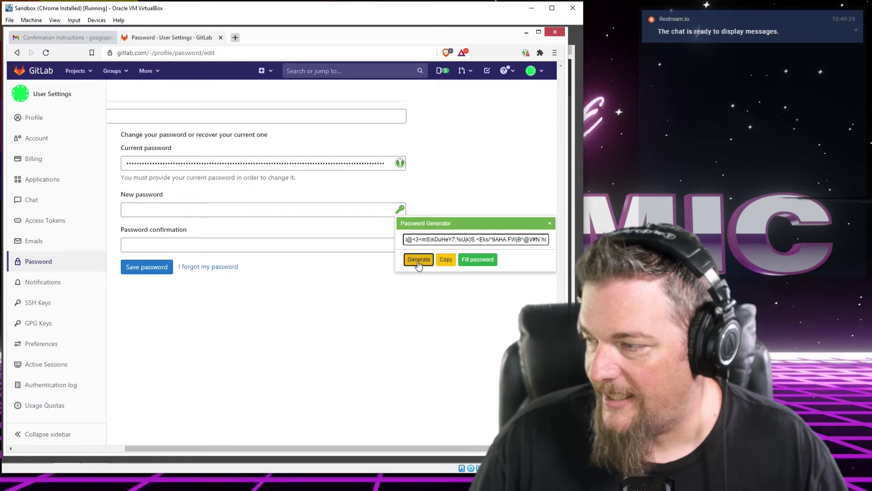
{"action": "left_click", "coordinate": [419, 262]}
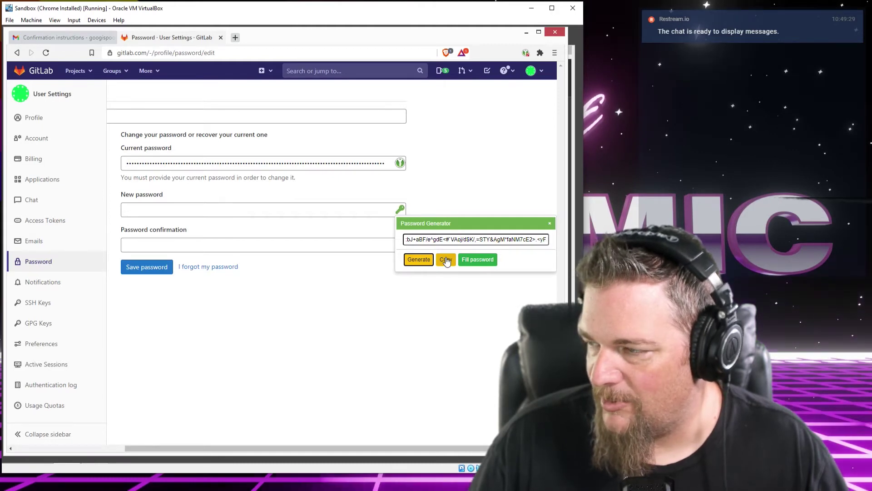
{"action": "left_click", "coordinate": [478, 261]}
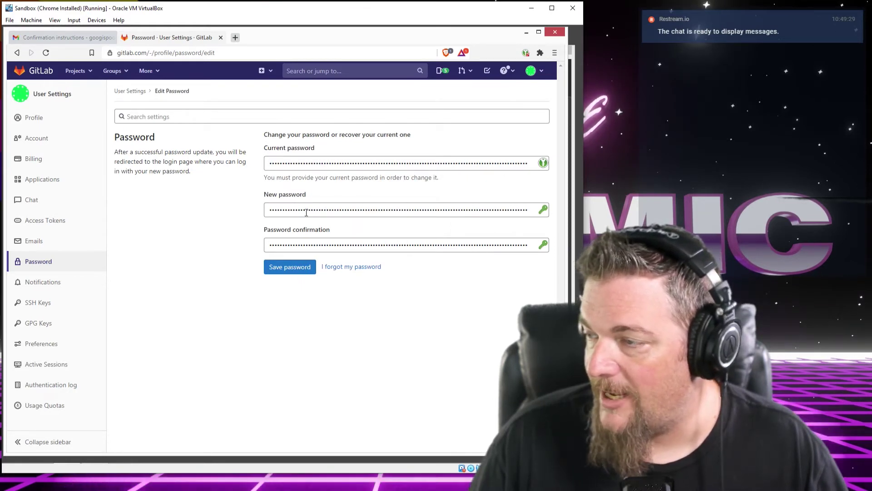
{"action": "double_click", "coordinate": [375, 210]}
{"action": "left_click", "coordinate": [191, 251]}
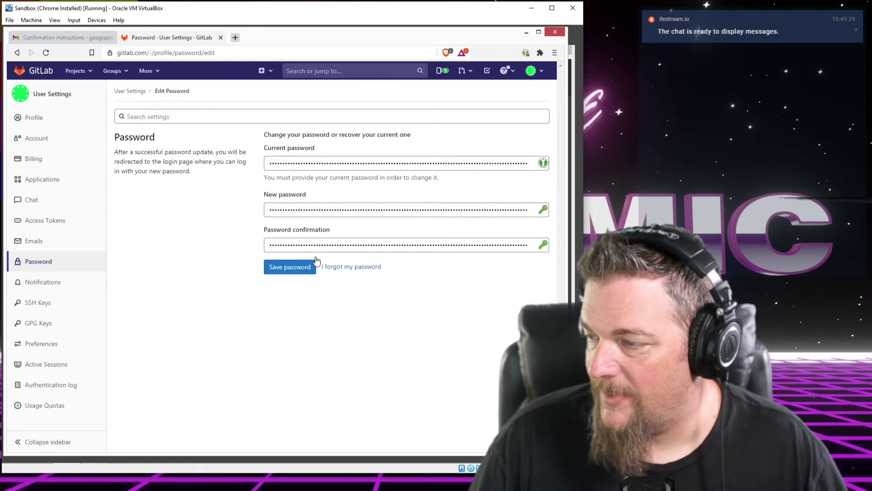
Save the new GitLab password, update the KeePassXC gitlab.com entry, and view its Browser Passwords group
{"action": "left_click", "coordinate": [299, 277]}
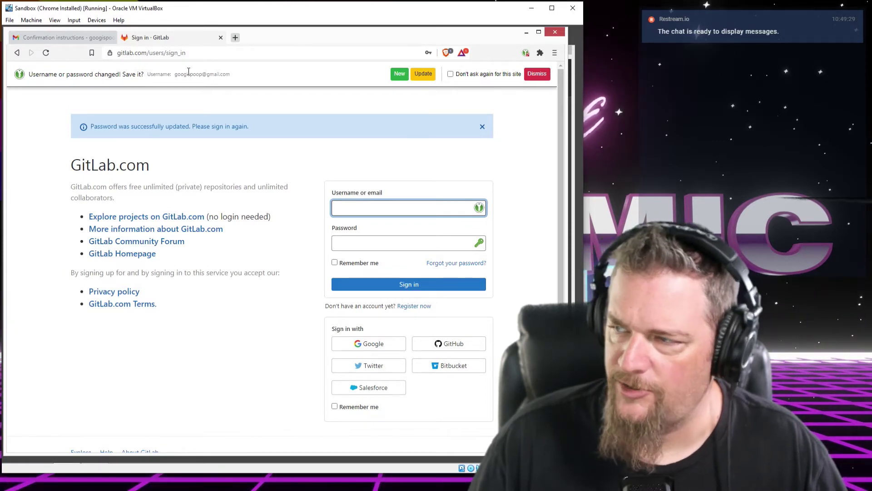
{"action": "left_click", "coordinate": [426, 76]}
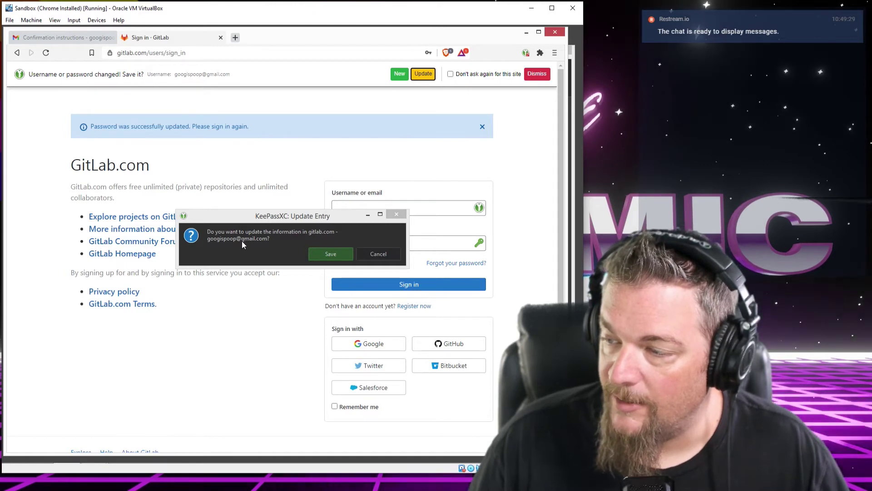
{"action": "left_click", "coordinate": [330, 254]}
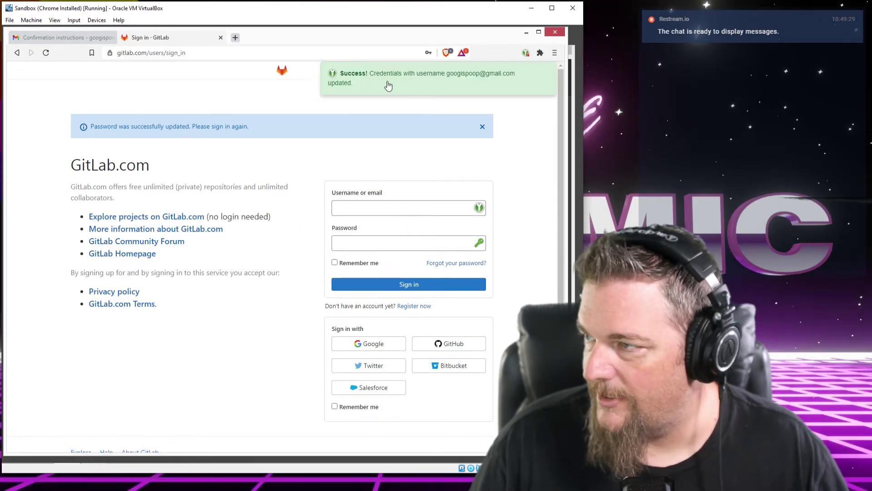
{"action": "left_click", "coordinate": [574, 106]}
{"action": "left_click", "coordinate": [201, 124]}
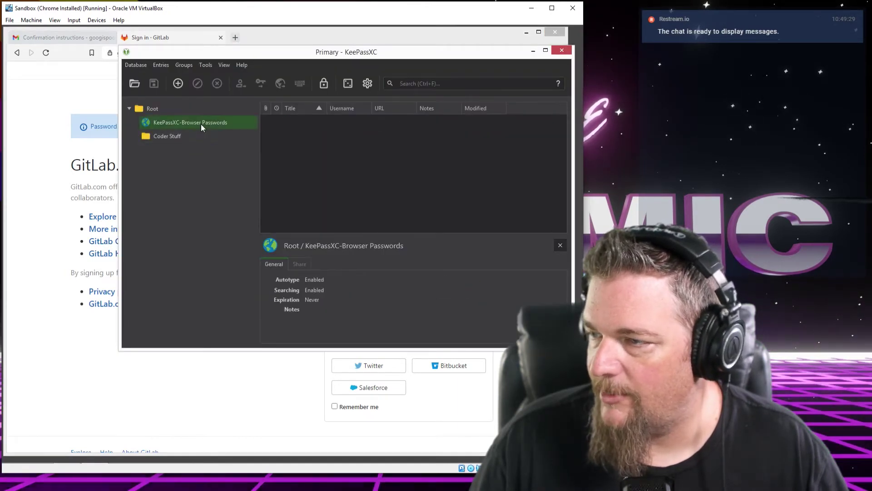
Open the gitlab.com entry in the Coder Stuff group for editing
{"action": "left_click", "coordinate": [181, 138]}
{"action": "left_click", "coordinate": [159, 109]}
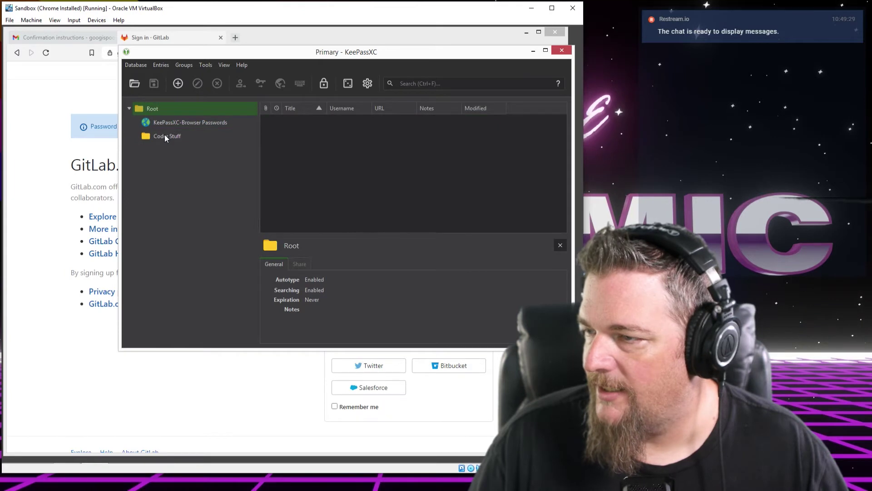
{"action": "left_click", "coordinate": [165, 136]}
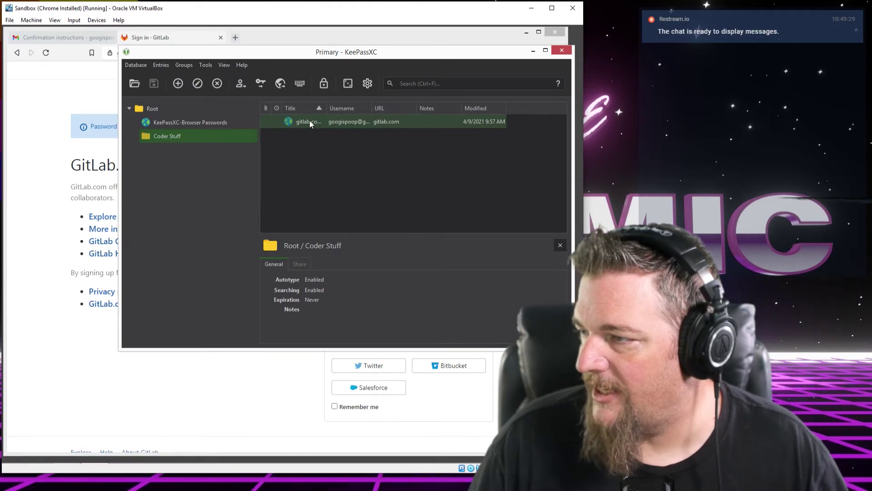
{"action": "double_click", "coordinate": [309, 121]}
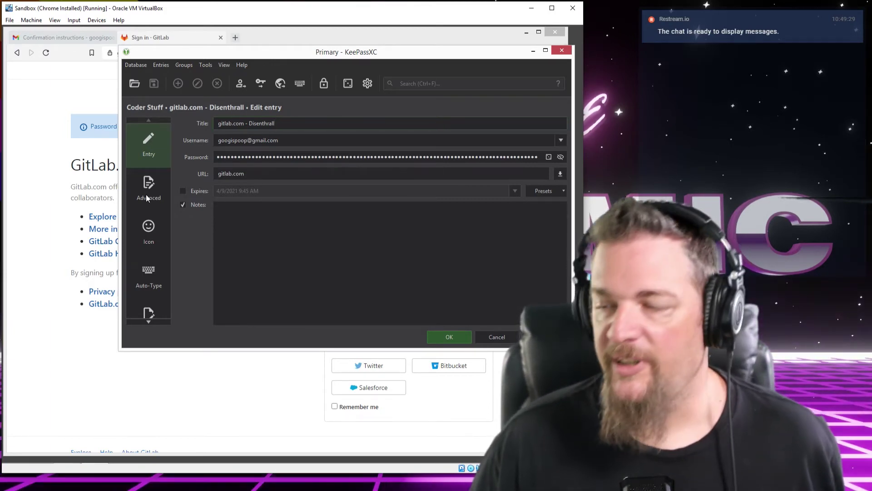
Look through the entry's Advanced, Icon, Auto-Type, Properties and History pages
{"action": "left_click", "coordinate": [146, 195]}
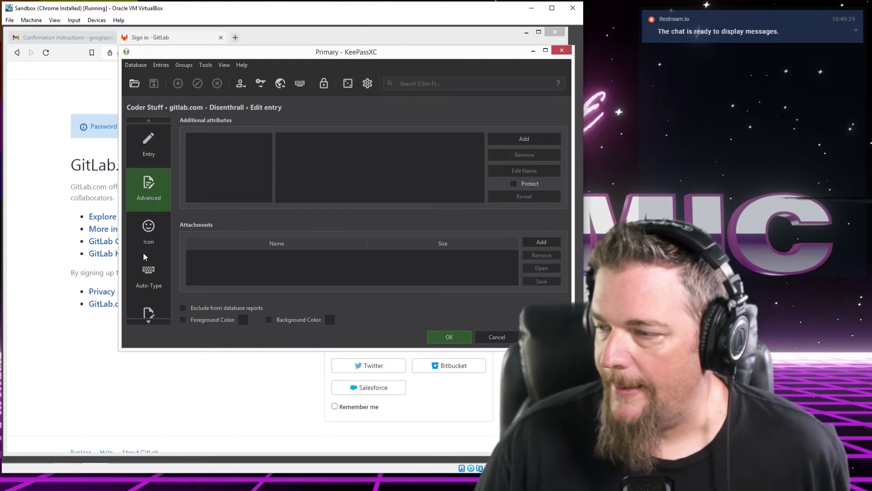
{"action": "scroll", "coordinate": [153, 184], "scroll_direction": "down", "scroll_amount": 3}
{"action": "scroll", "coordinate": [152, 177], "scroll_direction": "up", "scroll_amount": 3}
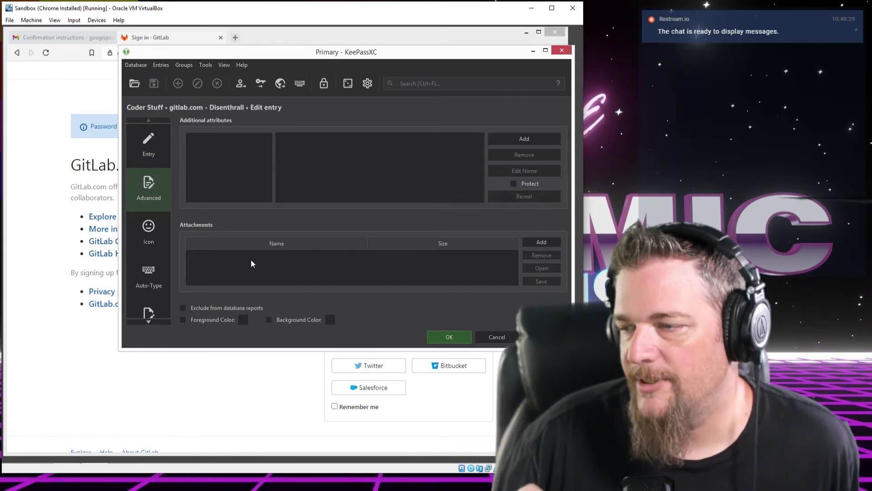
{"action": "scroll", "coordinate": [143, 212], "scroll_direction": "down", "scroll_amount": 3}
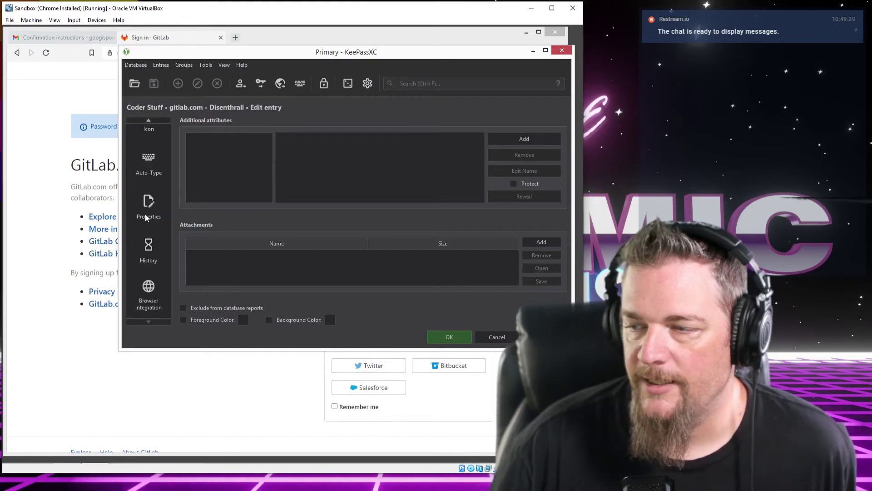
{"action": "scroll", "coordinate": [145, 214], "scroll_direction": "up", "scroll_amount": 3}
{"action": "left_click", "coordinate": [152, 227]}
{"action": "scroll", "coordinate": [152, 227], "scroll_direction": "down", "scroll_amount": 3}
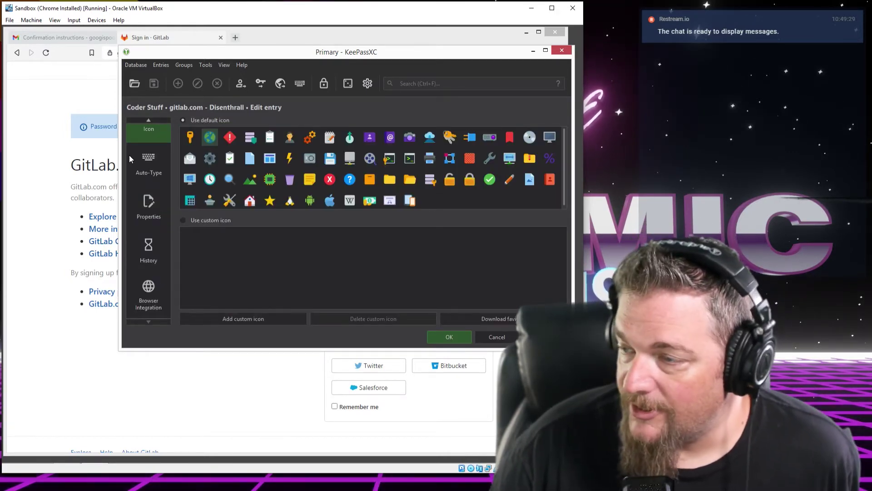
{"action": "left_click", "coordinate": [151, 172]}
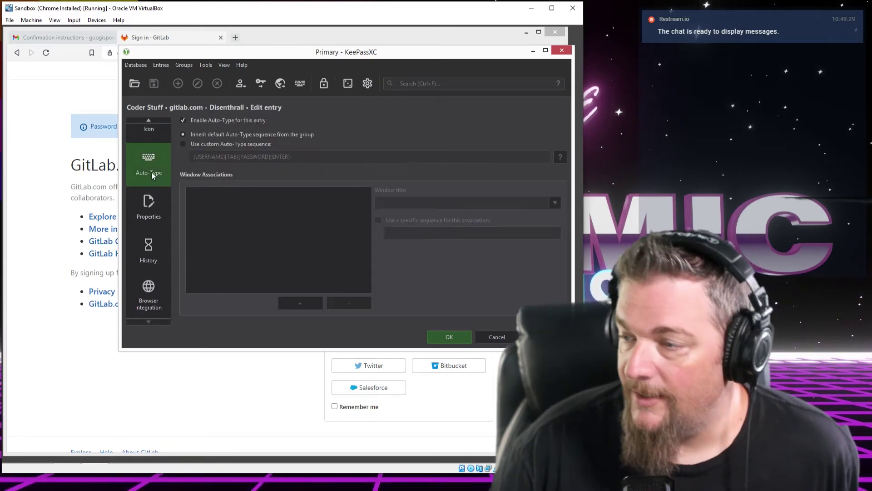
{"action": "left_click", "coordinate": [150, 205]}
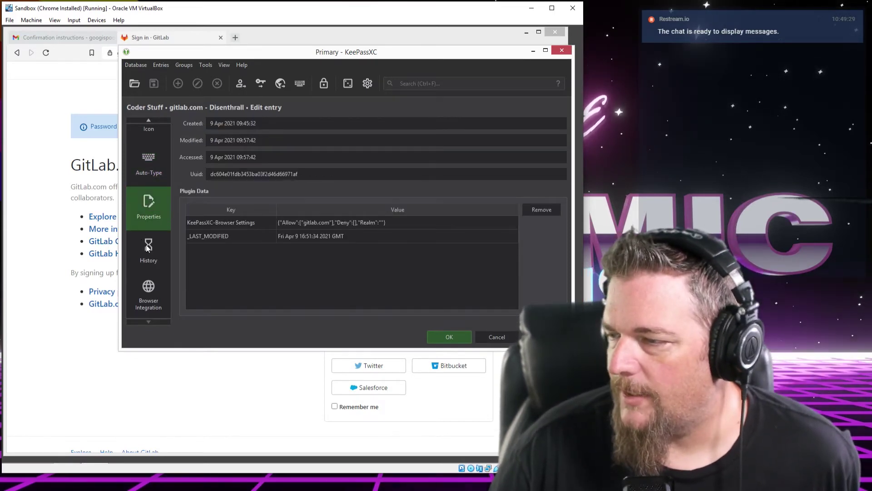
{"action": "left_click", "coordinate": [152, 253]}
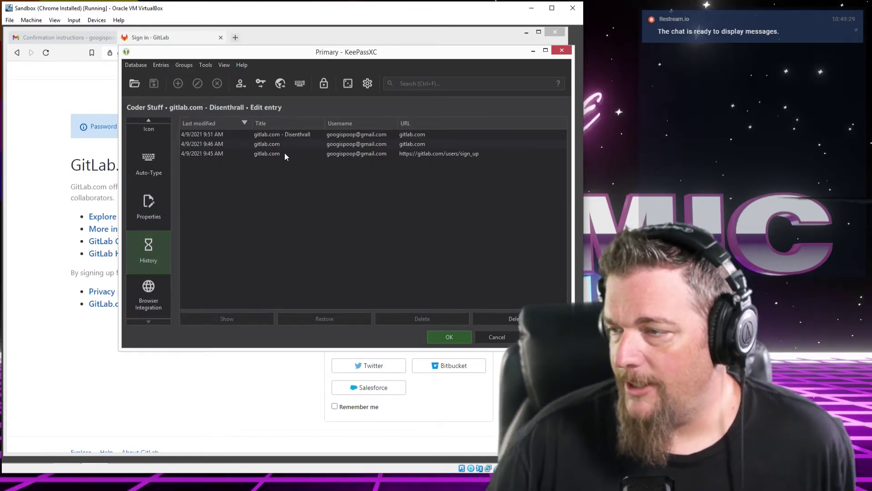
Open the 9:45 AM history version and reveal its saved password
{"action": "left_click", "coordinate": [207, 151]}
{"action": "left_click", "coordinate": [215, 135]}
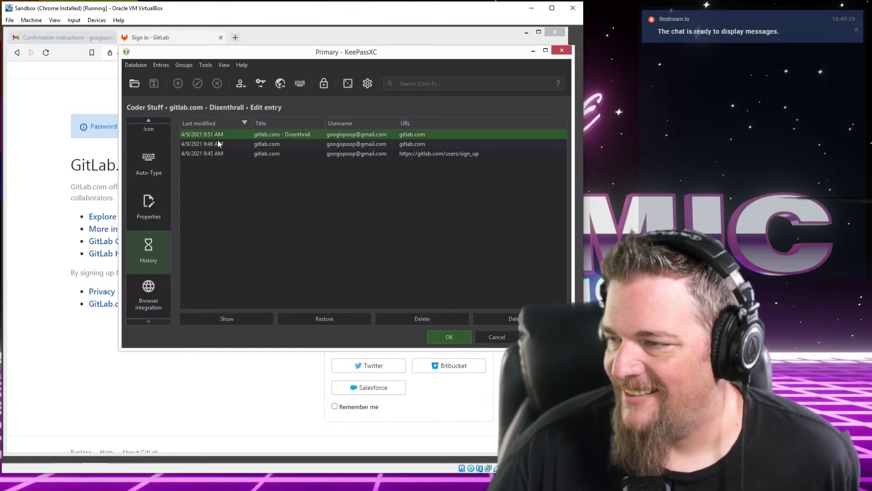
{"action": "left_click", "coordinate": [217, 155]}
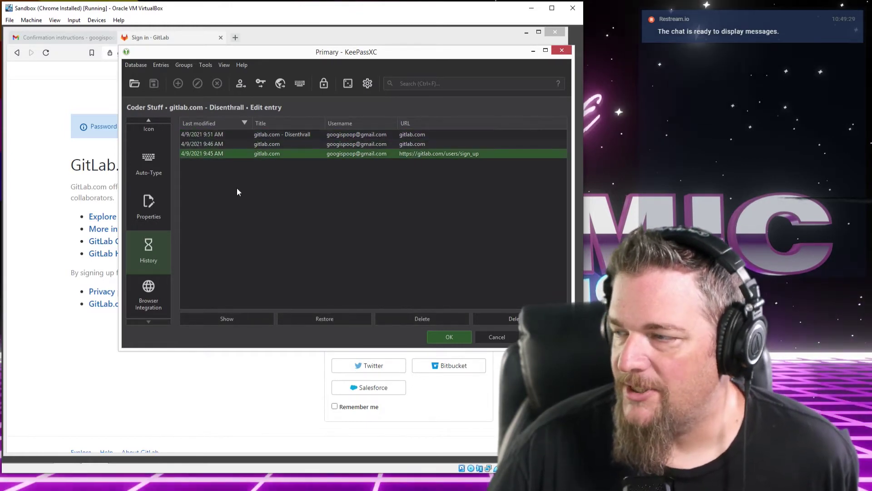
{"action": "double_click", "coordinate": [213, 154]}
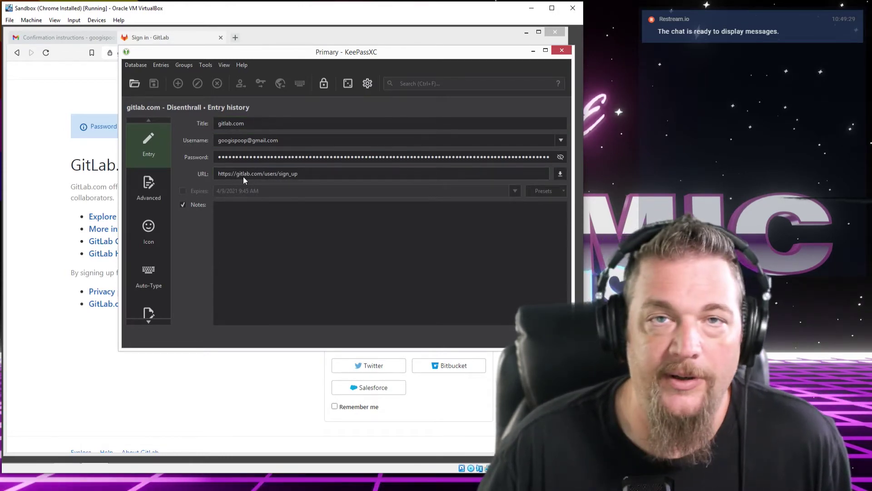
{"action": "left_click", "coordinate": [560, 158]}
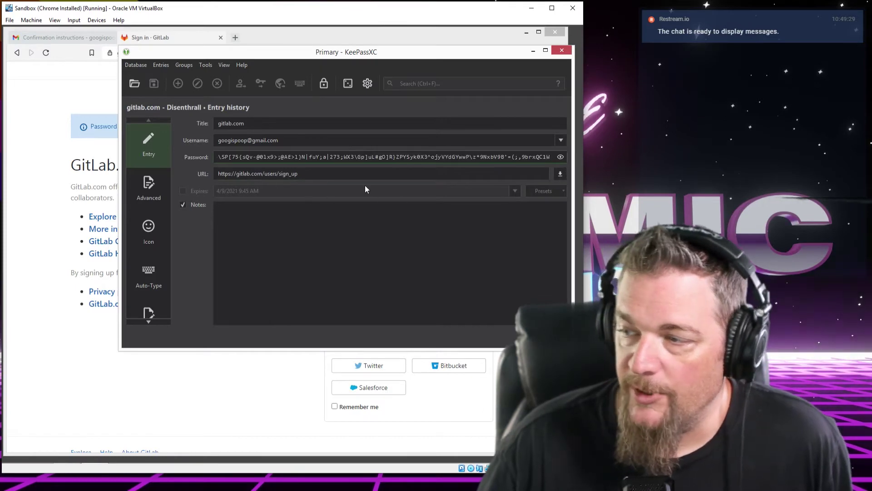
{"action": "key", "text": "Escape"}
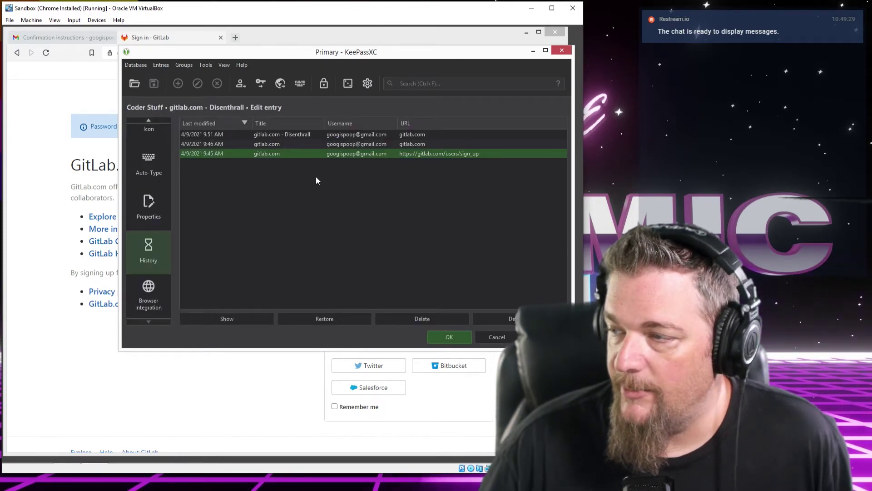
Inspect the 9:46 AM and 9:51 AM versions, revealing the latter's password, then cancel the editor
{"action": "double_click", "coordinate": [220, 142]}
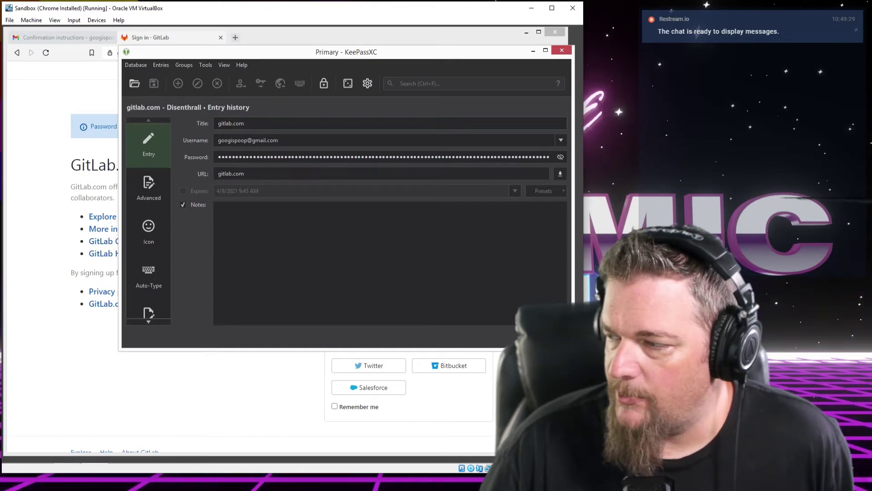
{"action": "key", "text": "Escape"}
{"action": "double_click", "coordinate": [236, 135]}
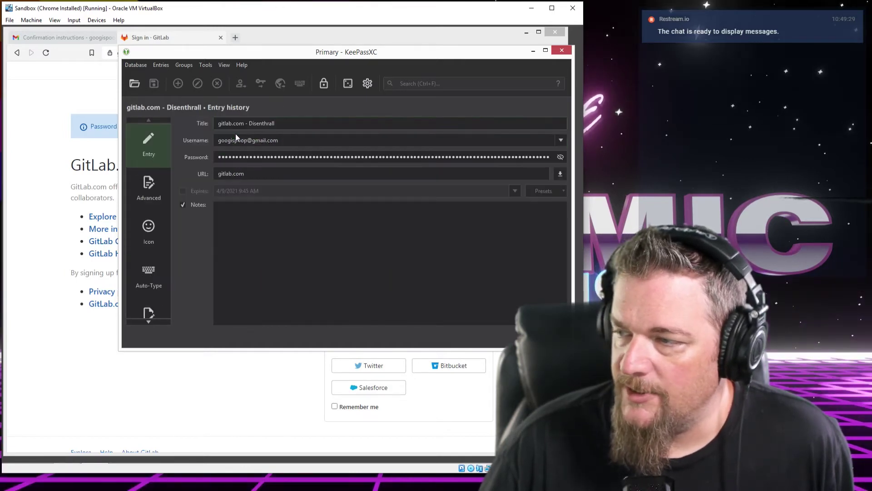
{"action": "left_click", "coordinate": [559, 157]}
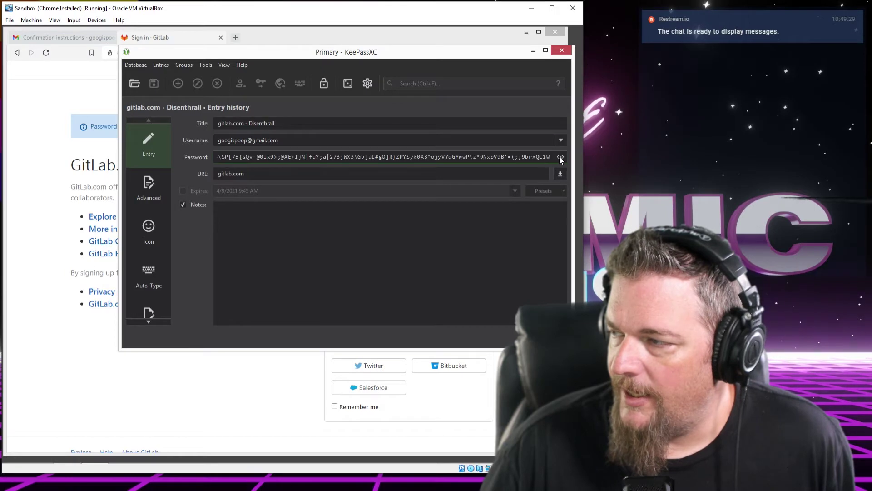
{"action": "key", "text": "Escape"}
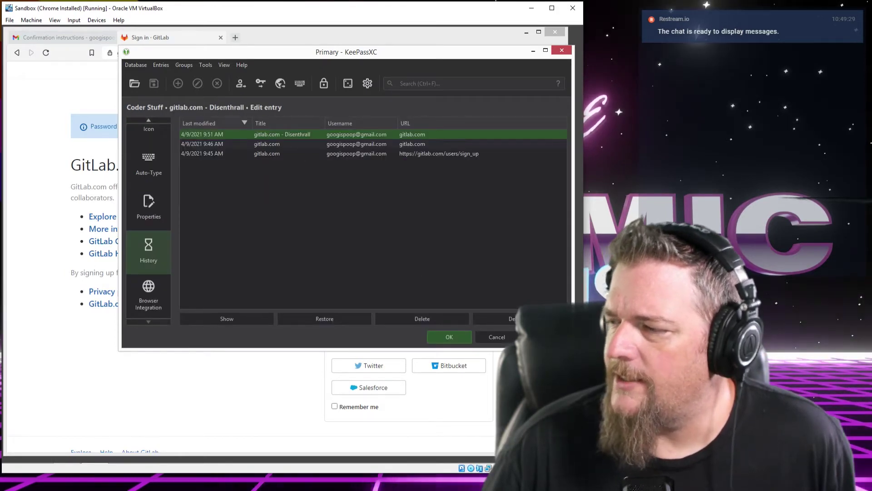
{"action": "left_click", "coordinate": [497, 337]}
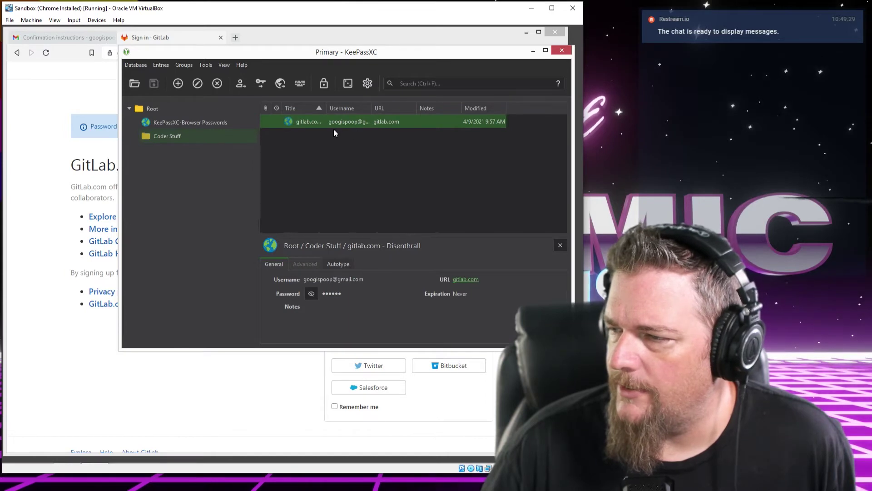
Autofill the saved gitlab.com login on the sign-in page and sign in
{"action": "left_click", "coordinate": [184, 36]}
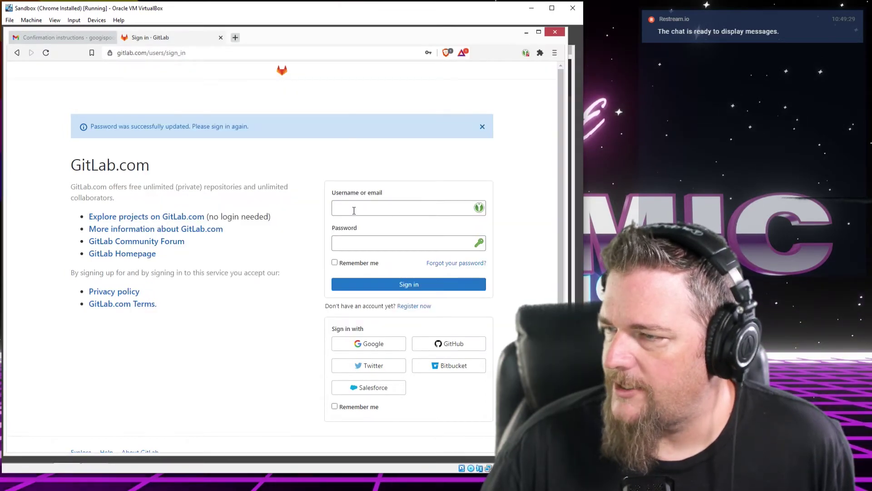
{"action": "left_click", "coordinate": [377, 209]}
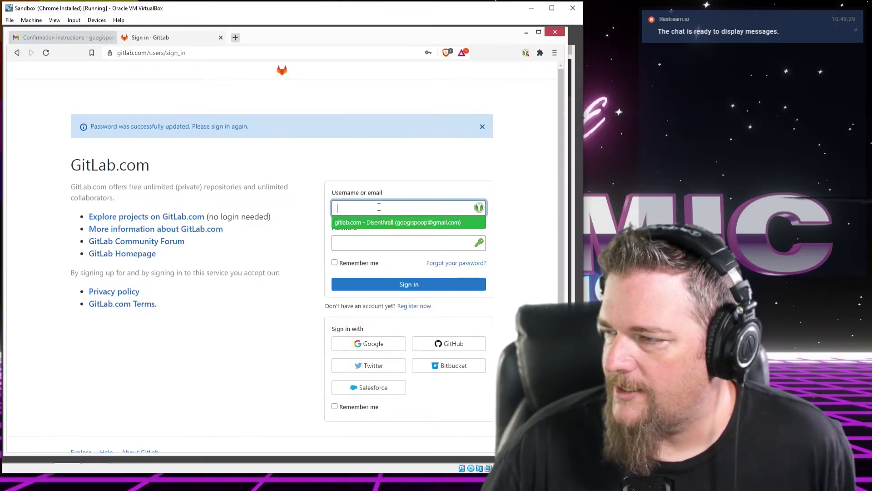
{"action": "left_click", "coordinate": [382, 224]}
{"action": "left_click", "coordinate": [398, 285]}
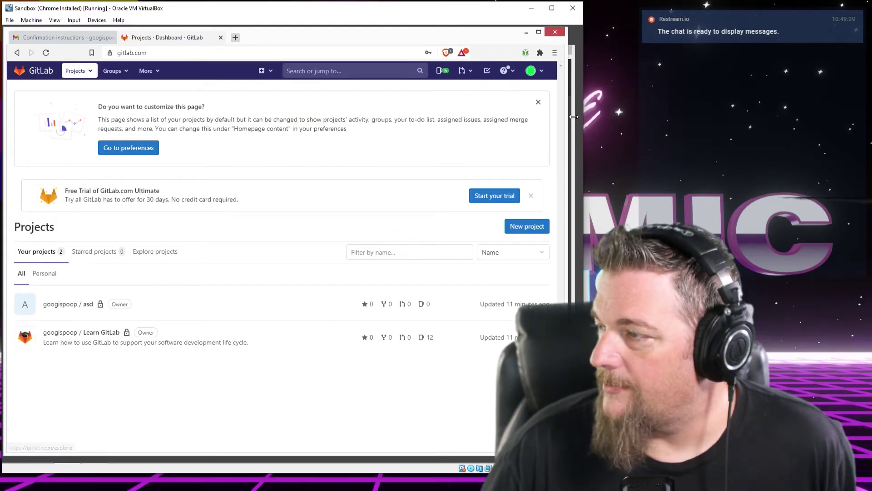
Switch between KeePassXC and the browser tabs, ending on the GitLab Projects dashboard
{"action": "key", "text": "alt+Tab"}
{"action": "left_click", "coordinate": [296, 36]}
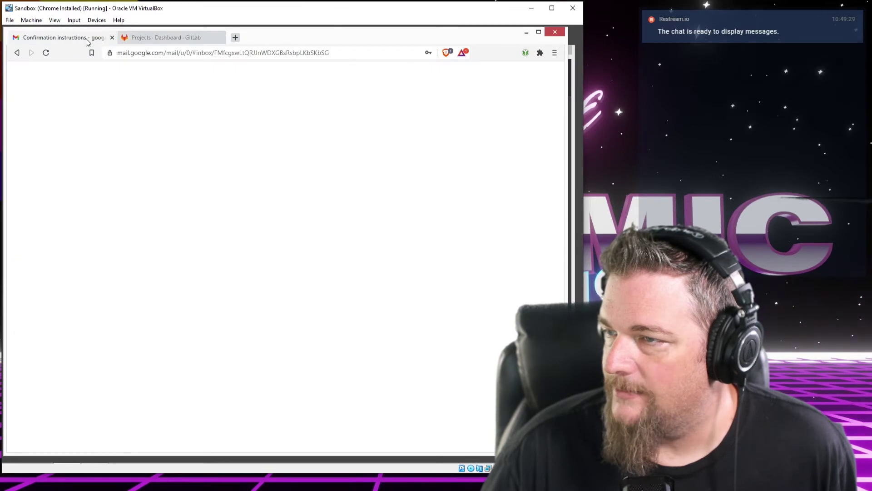
{"action": "left_click", "coordinate": [85, 38]}
{"action": "left_click", "coordinate": [166, 35]}
{"action": "left_click", "coordinate": [574, 87]}
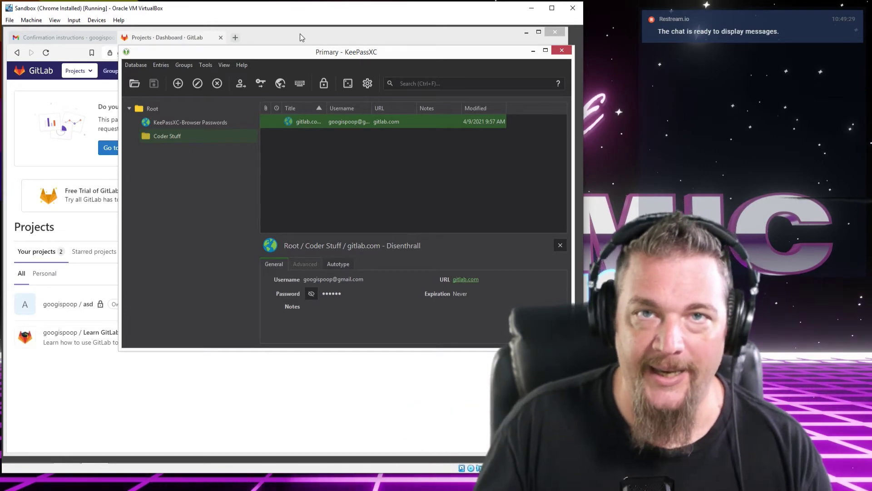
{"action": "left_click", "coordinate": [300, 34]}
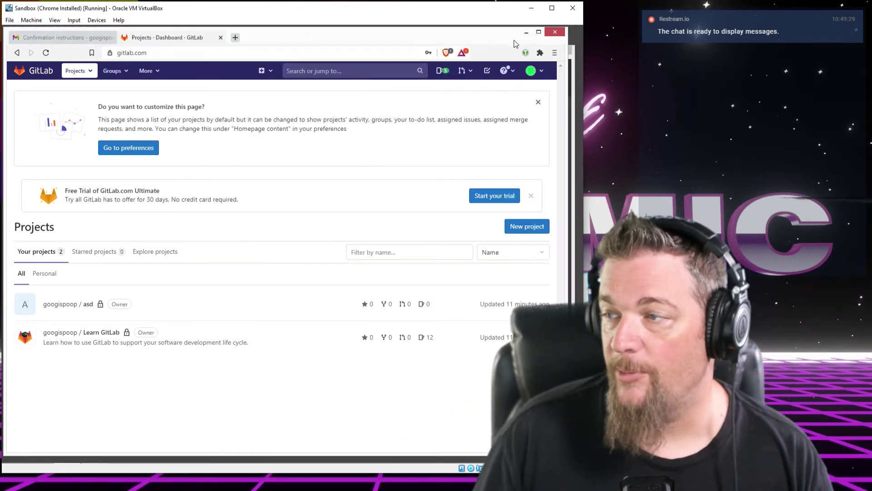
Minimize Chrome and launch Notepad by searching 'note' in Start
{"action": "left_click", "coordinate": [526, 35]}
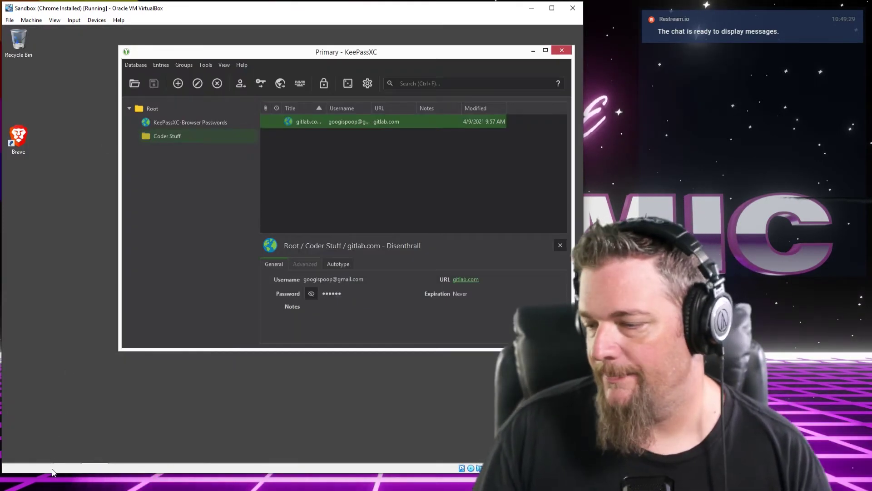
{"action": "left_click", "coordinate": [13, 454]}
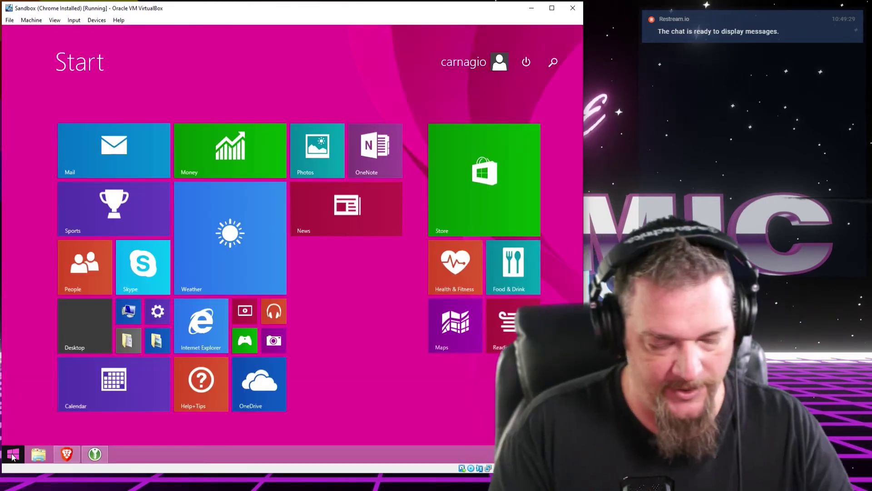
{"action": "type", "text": "notepad"}
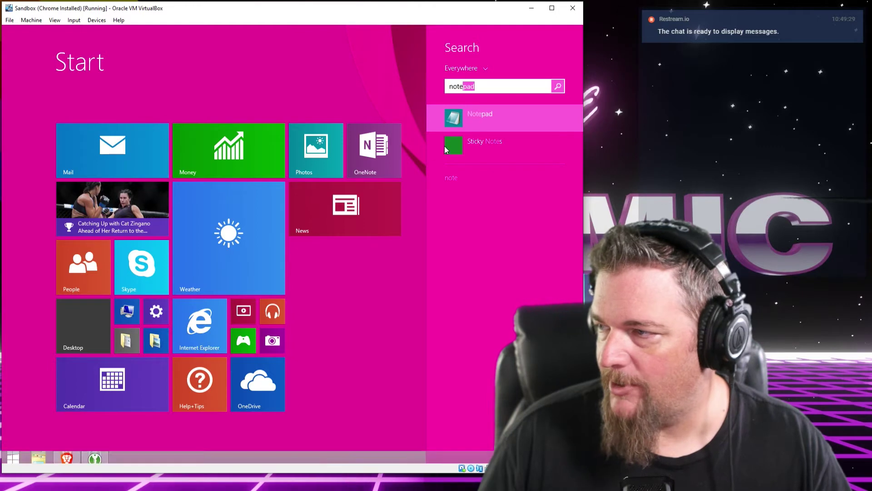
{"action": "left_click", "coordinate": [462, 118]}
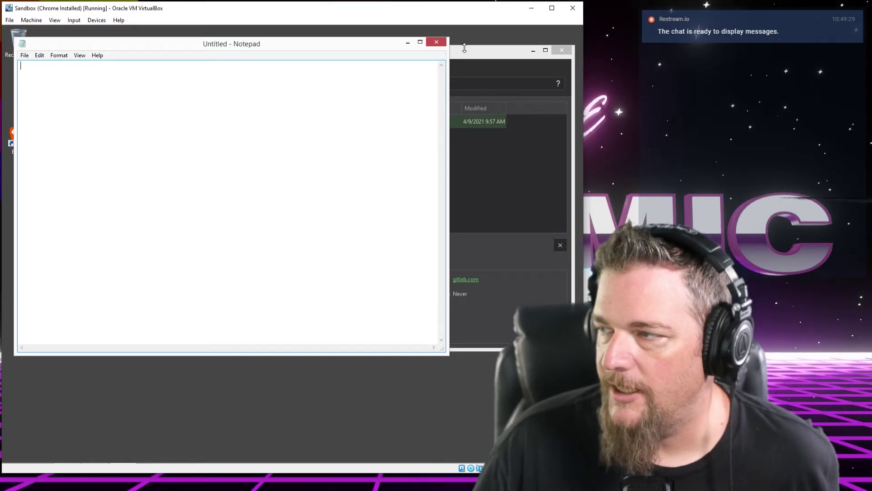
Auto-Type the gitlab.com entry's credentials from KeePassXC into the empty Notepad document
{"action": "key", "text": "alt+Tab"}
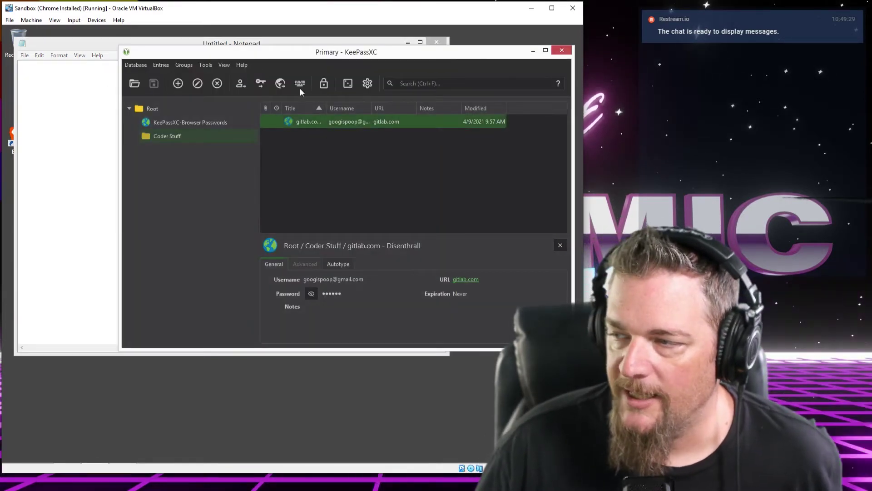
{"action": "left_click_drag", "start_coordinate": [286, 57], "coordinate": [287, 67]}
{"action": "left_click", "coordinate": [86, 71]}
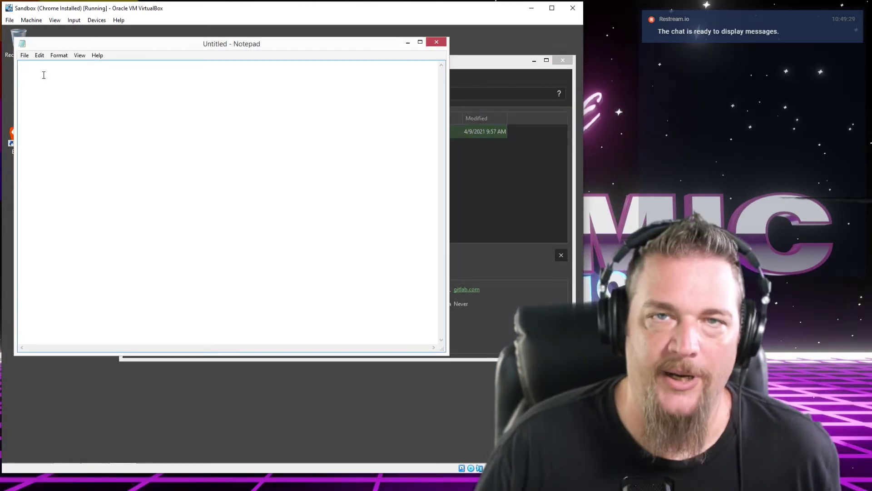
{"action": "left_click", "coordinate": [471, 68]}
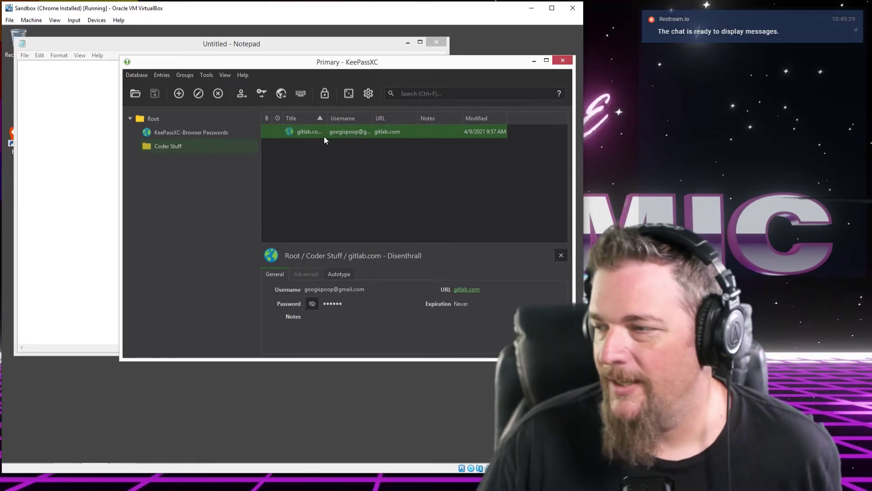
{"action": "right_click", "coordinate": [312, 133]}
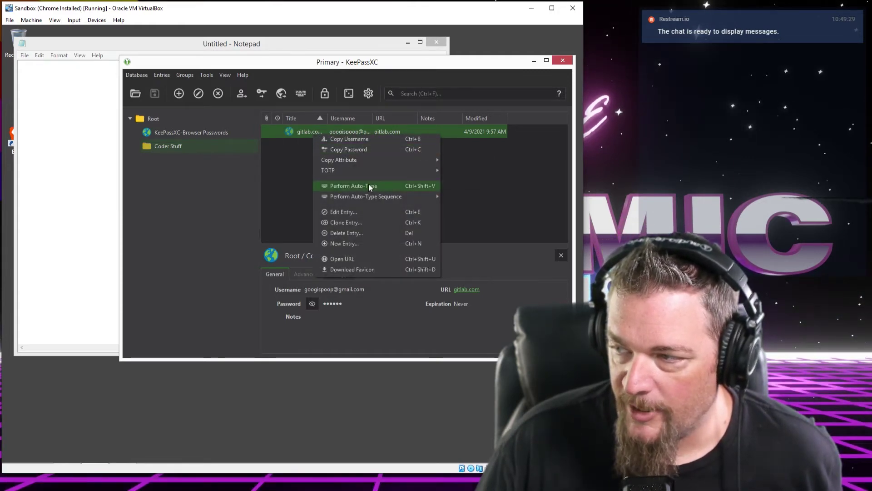
{"action": "left_click", "coordinate": [314, 64]}
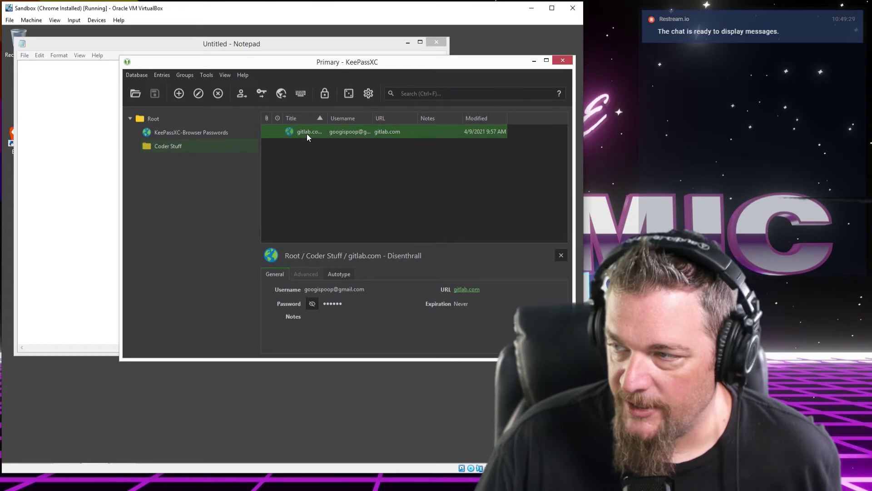
{"action": "left_click", "coordinate": [300, 94]}
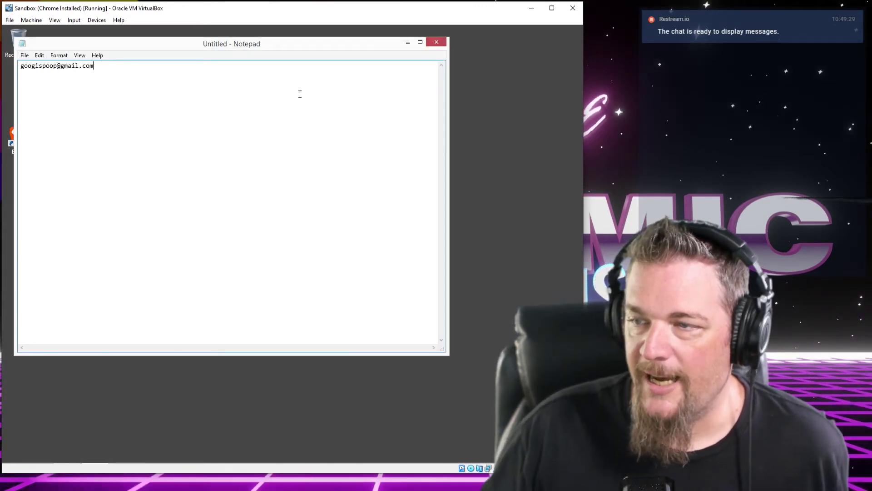
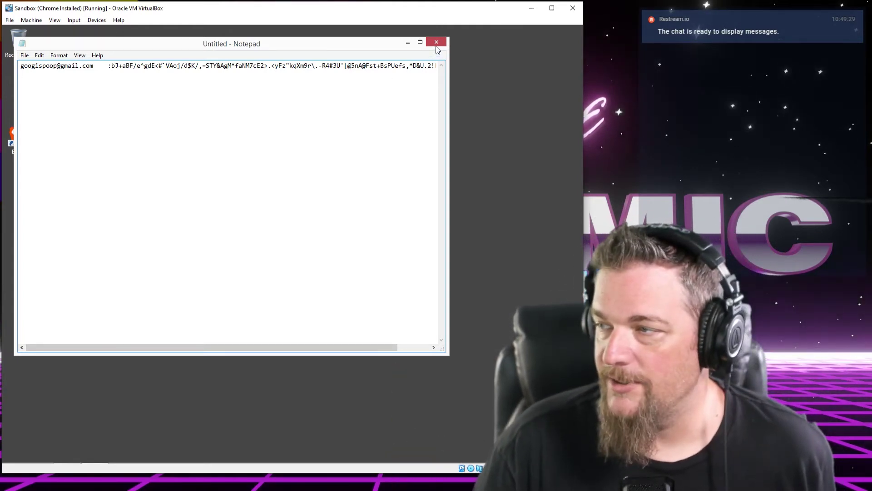
Close Notepad without saving, then bring up KeePassXC's Primary database from the hidden tray icons
{"action": "left_click", "coordinate": [437, 43]}
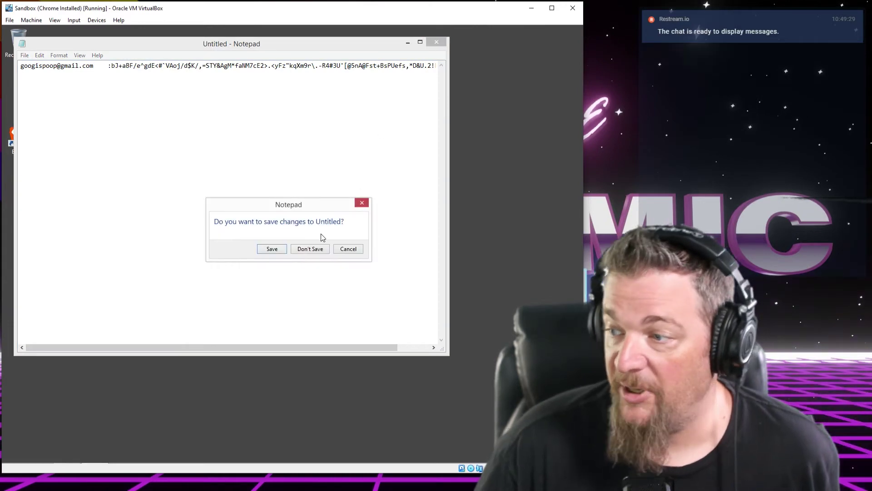
{"action": "left_click", "coordinate": [310, 249]}
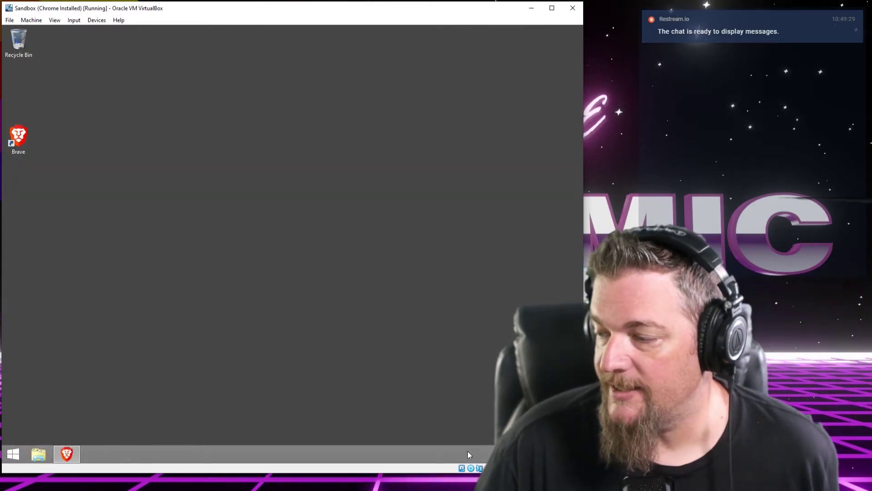
{"action": "left_click", "coordinate": [508, 454]}
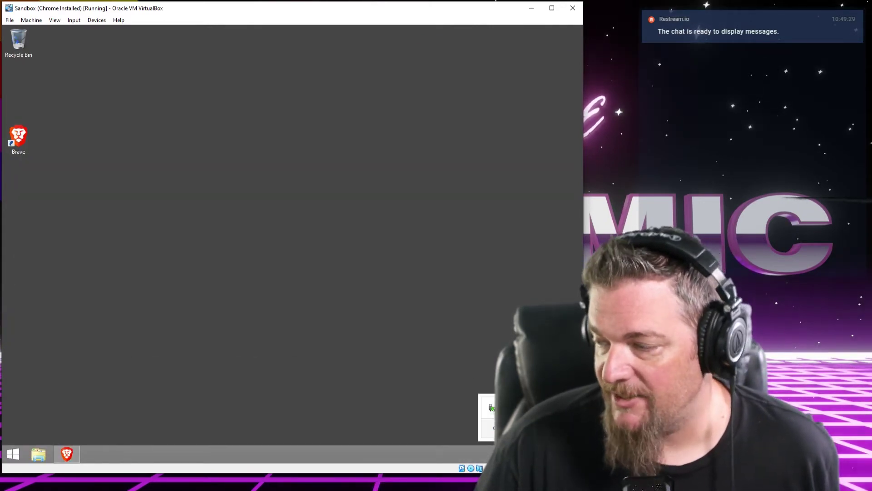
{"action": "left_click", "coordinate": [508, 408]}
{"action": "left_click_drag", "start_coordinate": [402, 56], "coordinate": [399, 52]}
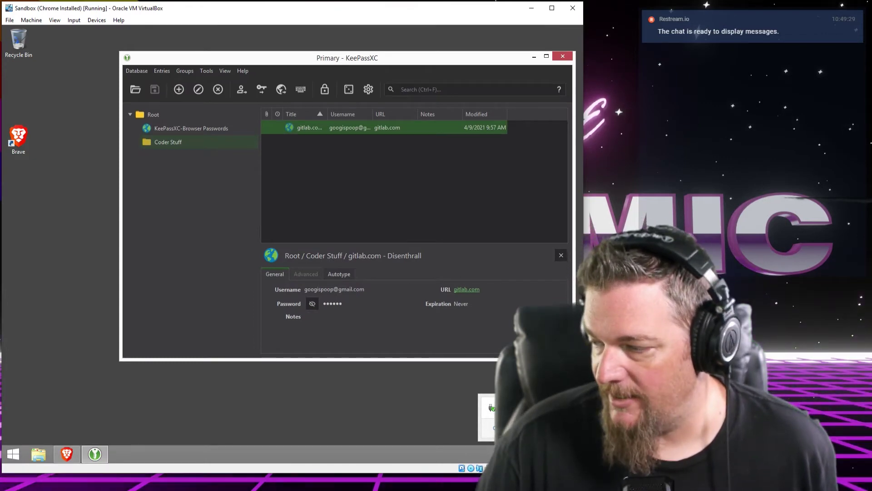
Open the gitlab.com - Disenthrall entry in KeePassXC for editing
{"action": "left_click", "coordinate": [508, 454]}
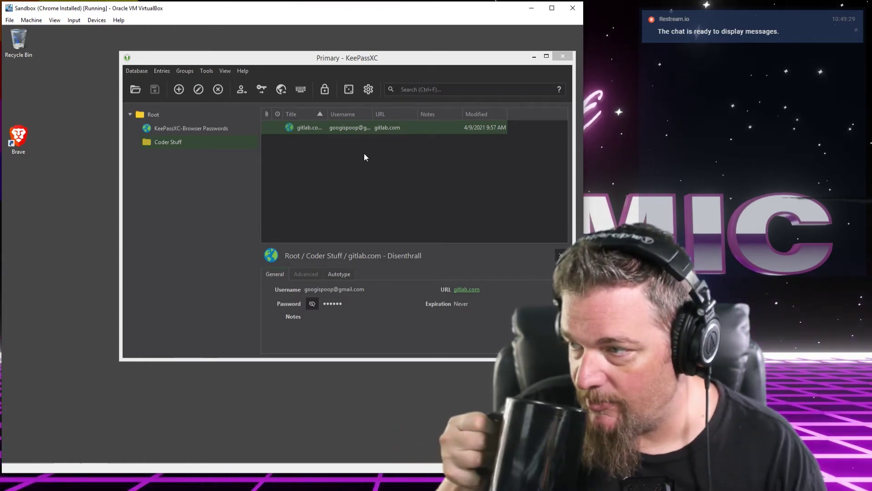
{"action": "double_click", "coordinate": [315, 127]}
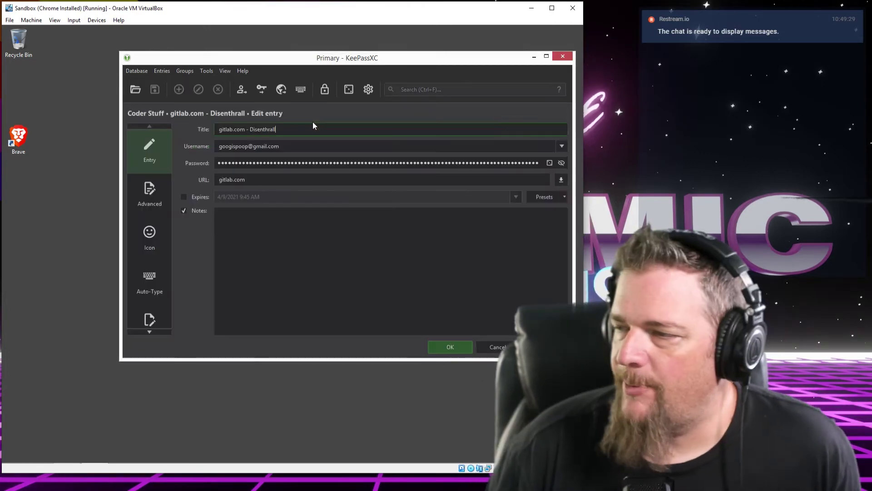
{"action": "key", "text": "Escape"}
{"action": "left_click", "coordinate": [314, 192]}
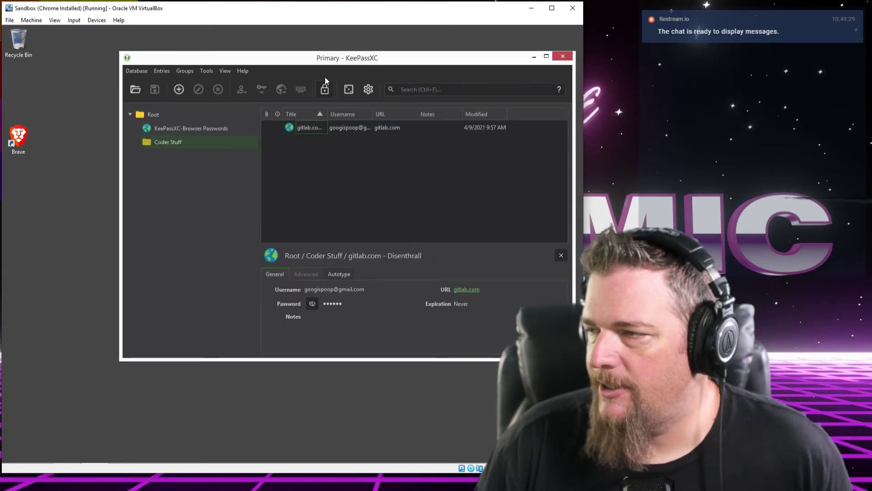
{"action": "left_click_drag", "start_coordinate": [326, 62], "coordinate": [321, 59]}
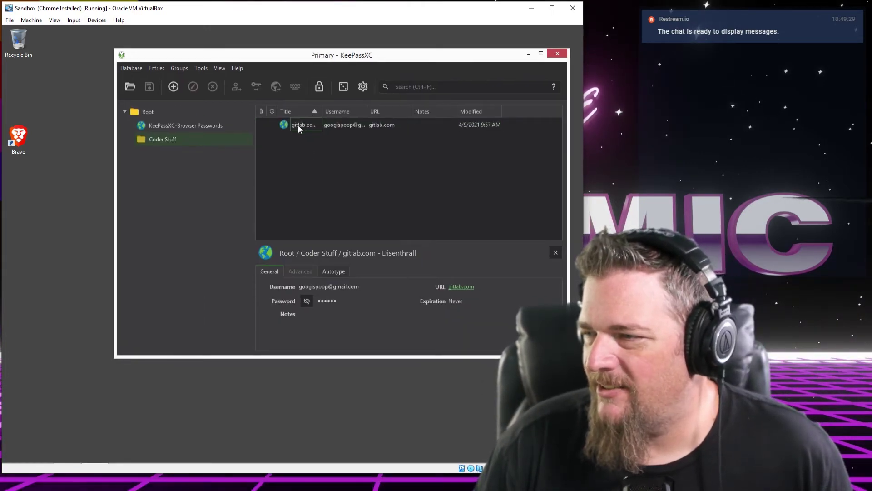
{"action": "double_click", "coordinate": [298, 125]}
{"action": "left_click", "coordinate": [482, 342]}
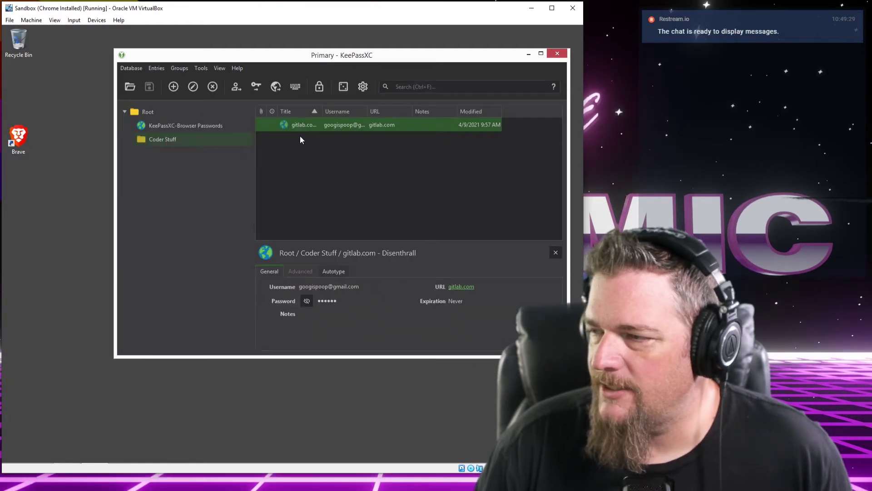
{"action": "double_click", "coordinate": [296, 125]}
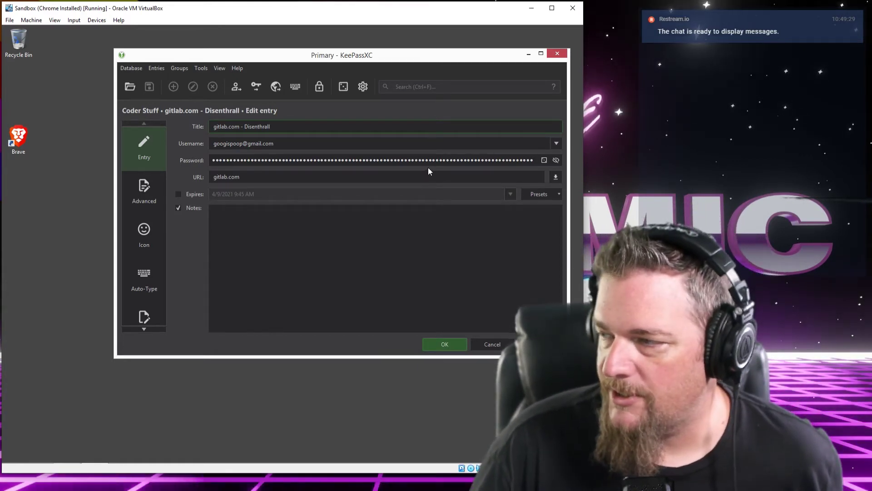
Generate a new 100-character password for the entry, apply it and accept the edit
{"action": "left_click", "coordinate": [544, 161]}
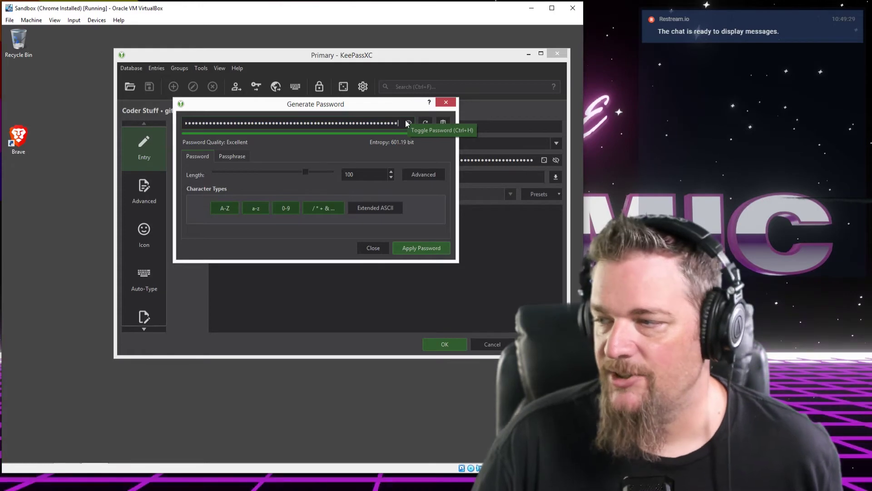
{"action": "left_click", "coordinate": [411, 246]}
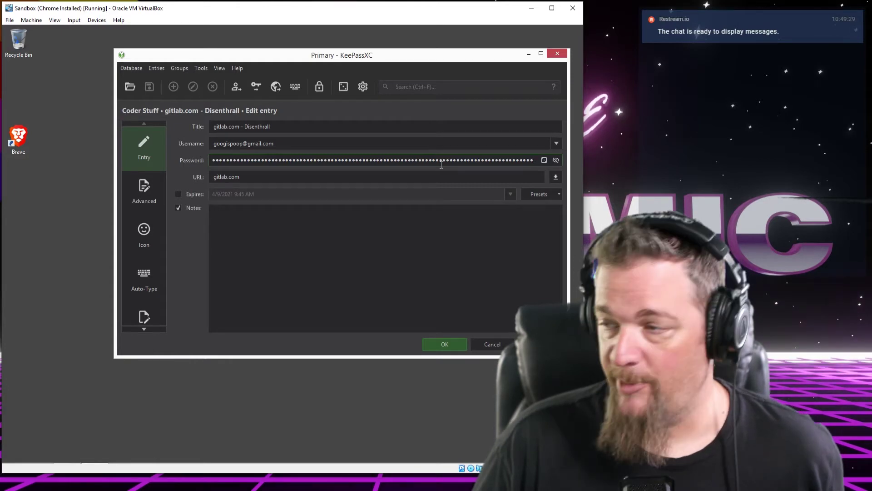
{"action": "left_click", "coordinate": [450, 346]}
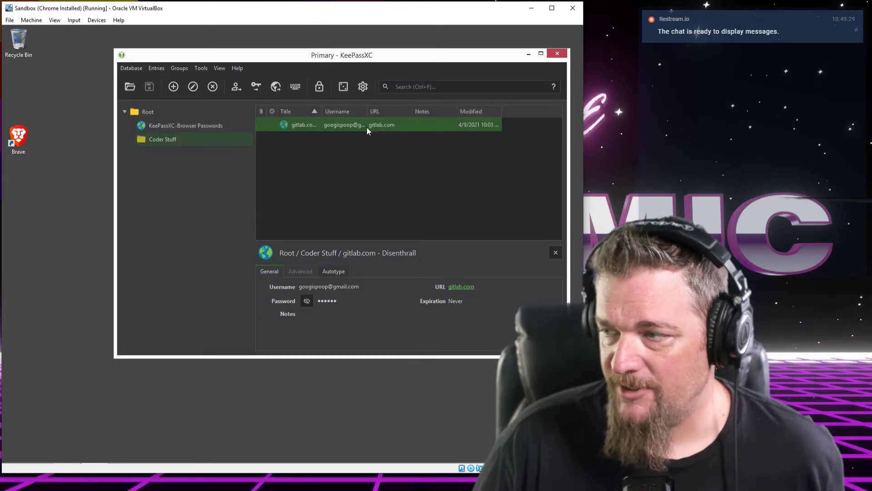
Open the gitlab.com entry's 9:57 AM history version
{"action": "double_click", "coordinate": [310, 124]}
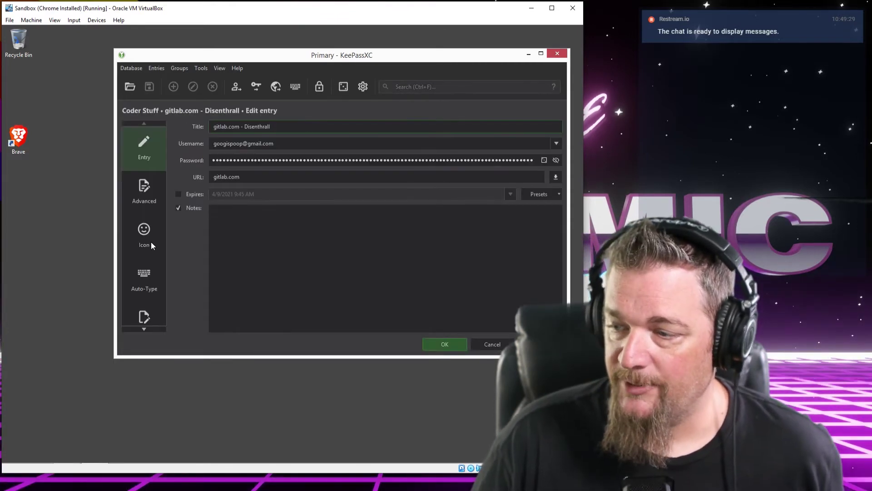
{"action": "left_click", "coordinate": [152, 255]}
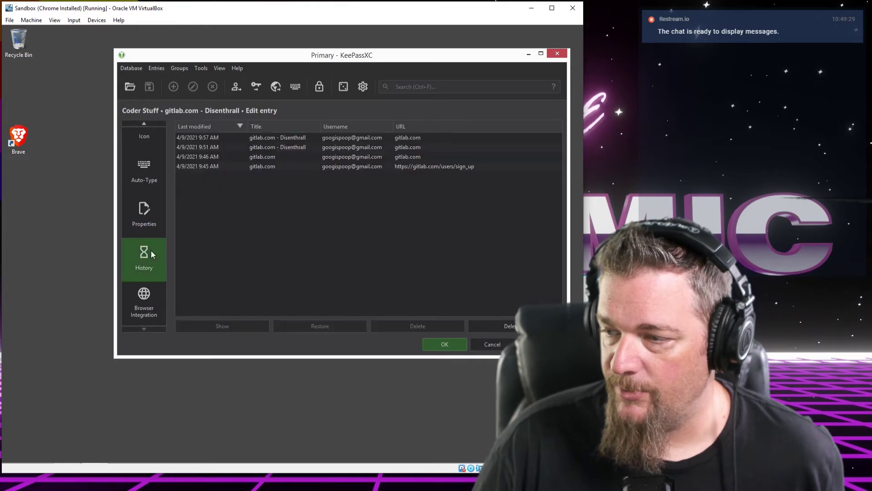
{"action": "left_click", "coordinate": [274, 136]}
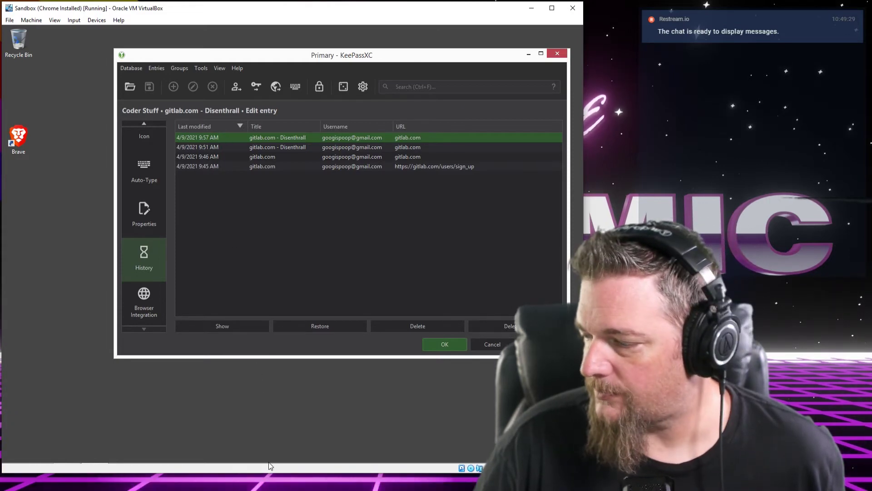
{"action": "mouse_move", "coordinate": [266, 467]}
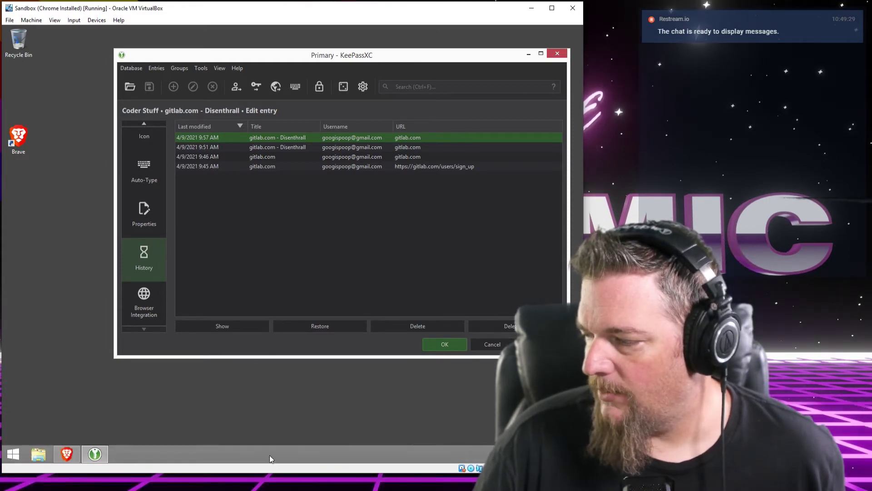
{"action": "double_click", "coordinate": [208, 137]}
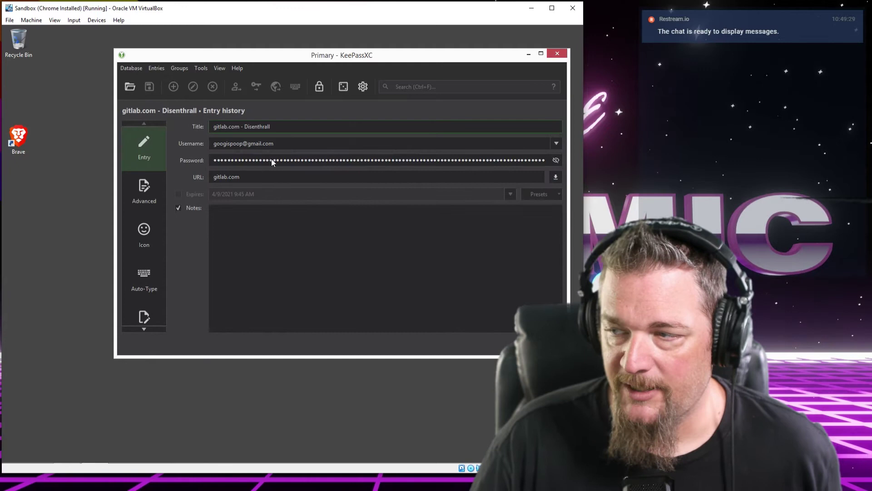
Reveal the old password in that history version, select all of it and copy it
{"action": "left_click", "coordinate": [556, 160]}
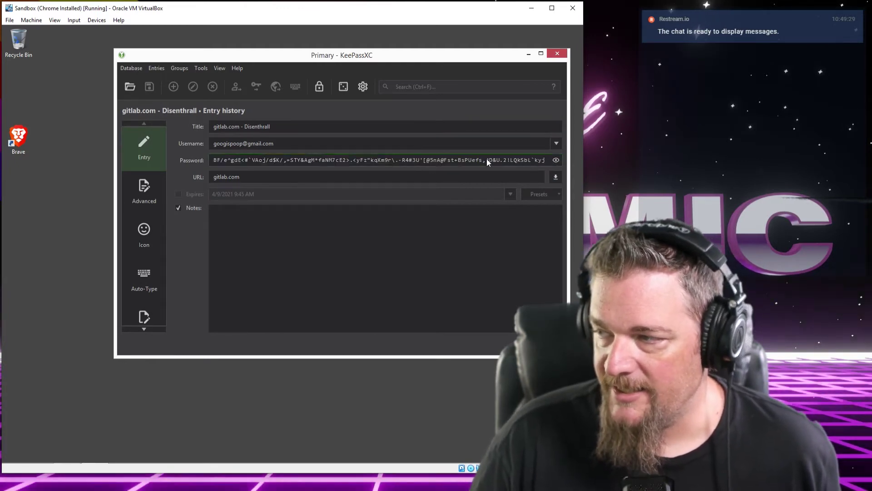
{"action": "left_click_drag", "start_coordinate": [406, 161], "coordinate": [345, 160]}
{"action": "left_click", "coordinate": [336, 161]}
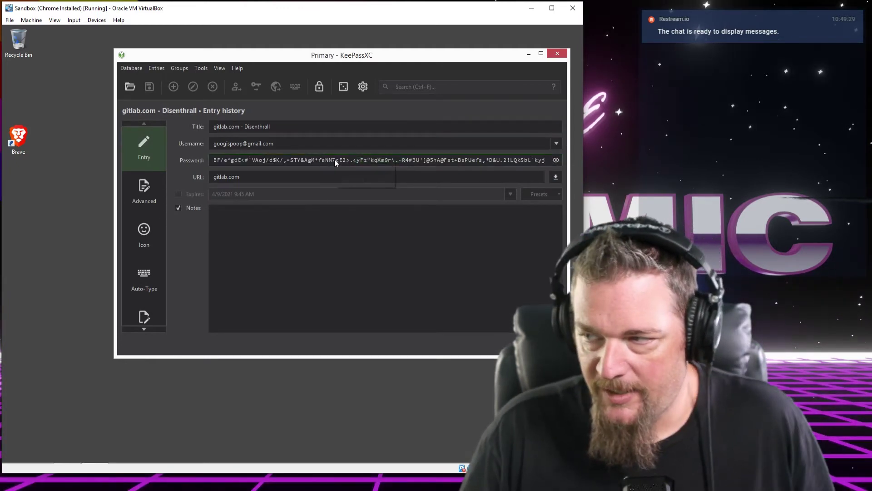
{"action": "right_click", "coordinate": [336, 160]}
{"action": "left_click", "coordinate": [315, 160]}
{"action": "right_click", "coordinate": [318, 159]}
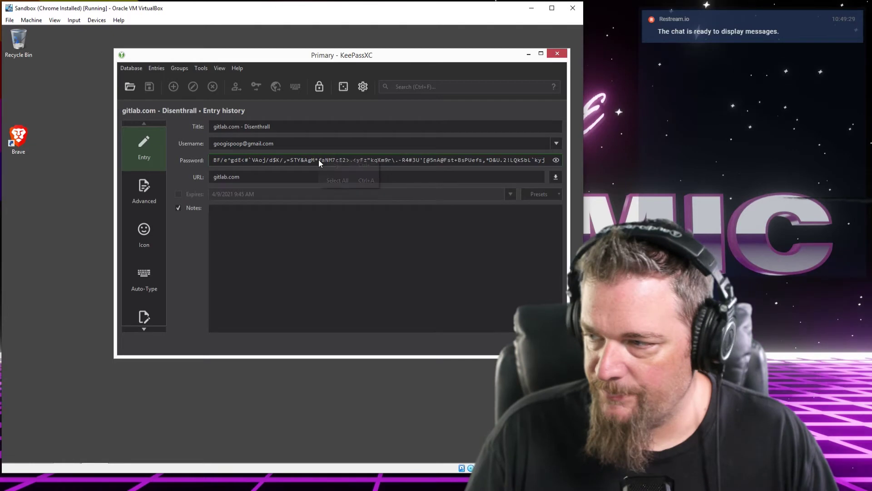
{"action": "left_click", "coordinate": [341, 180]}
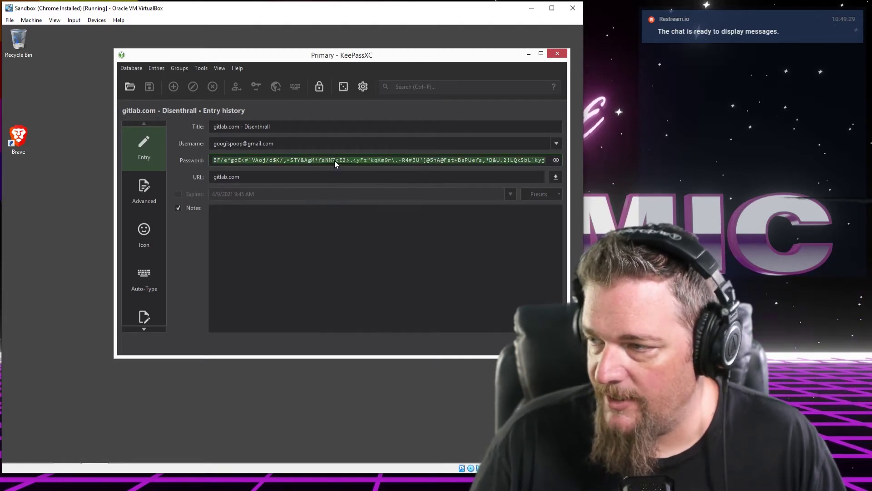
{"action": "right_click", "coordinate": [334, 159]}
{"action": "left_click", "coordinate": [357, 165]}
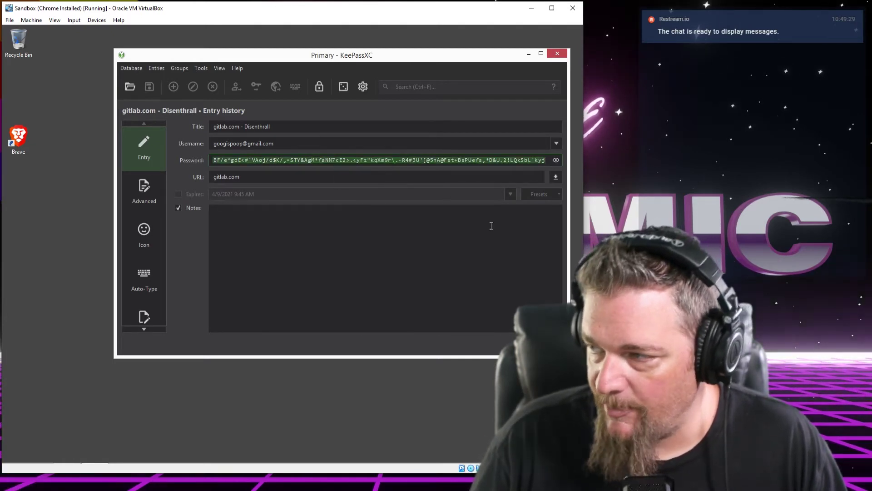
Close the history version and return to the entry's main fields
{"action": "left_click", "coordinate": [540, 344]}
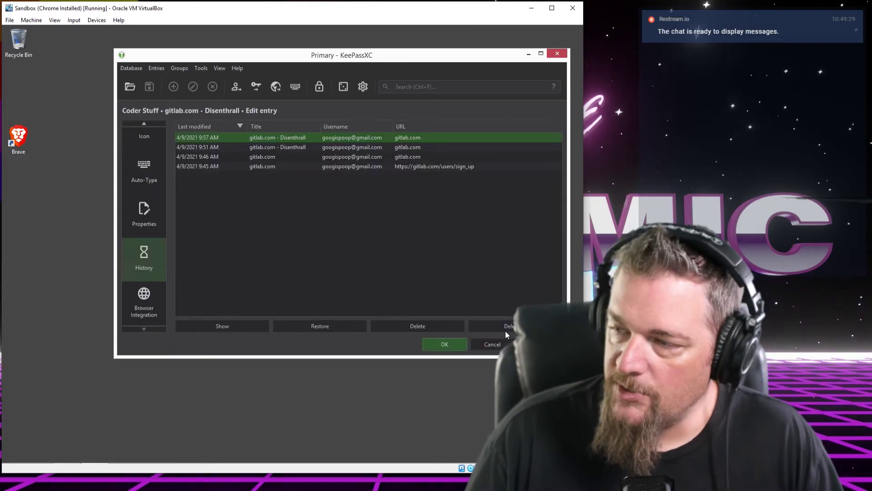
{"action": "scroll", "coordinate": [157, 167], "scroll_direction": "up", "scroll_amount": 2}
{"action": "left_click", "coordinate": [149, 144]}
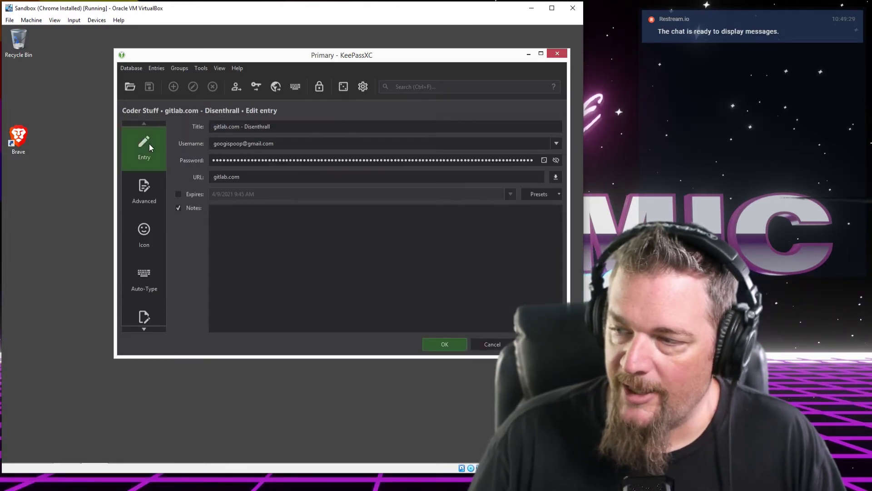
Replace the entry's current password with the copied old password and save
{"action": "left_click", "coordinate": [312, 160]}
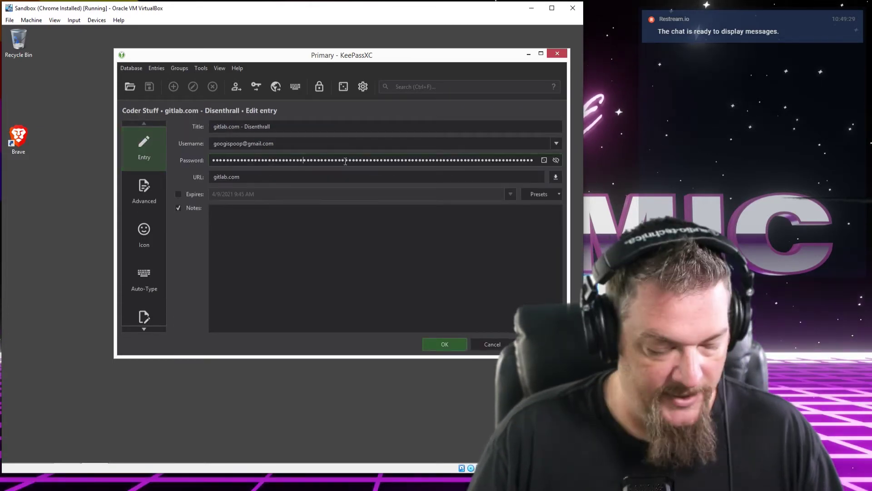
{"action": "right_click", "coordinate": [345, 161]}
{"action": "left_click", "coordinate": [369, 238]}
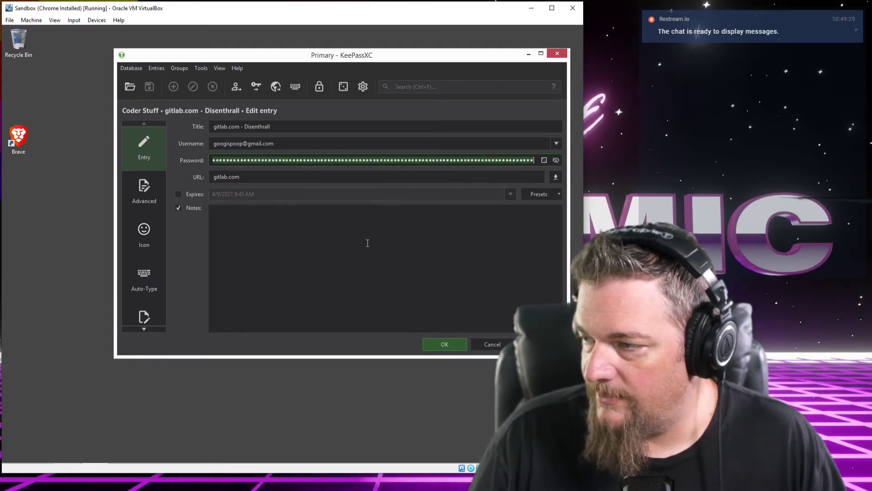
{"action": "key", "text": "BackSpace"}
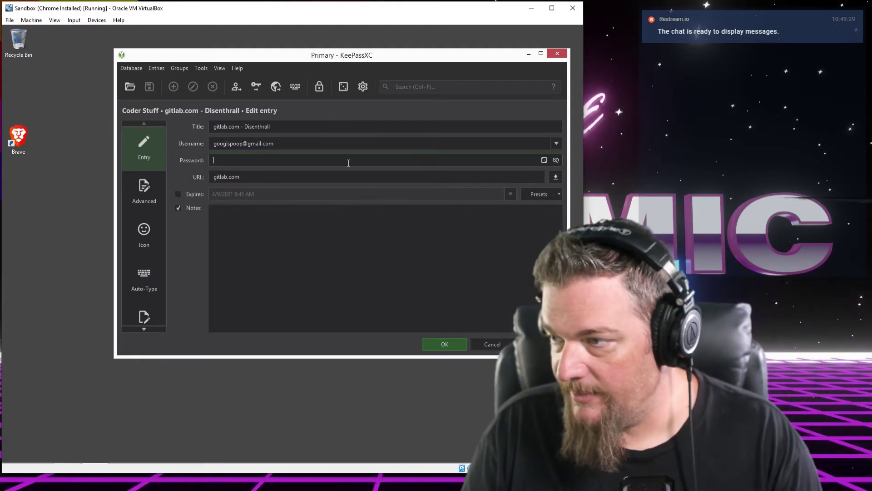
{"action": "key", "text": "ctrl+v"}
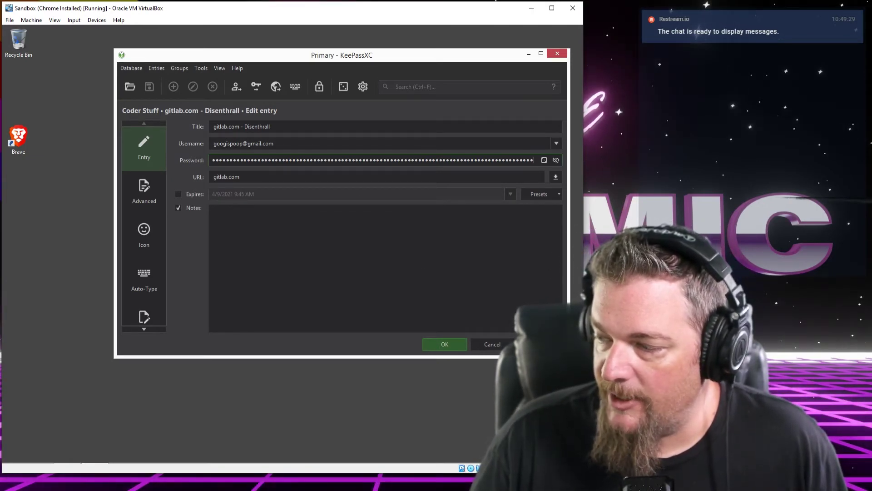
{"action": "left_click", "coordinate": [540, 345]}
Review the entry's history versions, confirm the edit with OK, and minimize KeePassXC
{"action": "scroll", "coordinate": [155, 259], "scroll_direction": "down", "scroll_amount": 3}
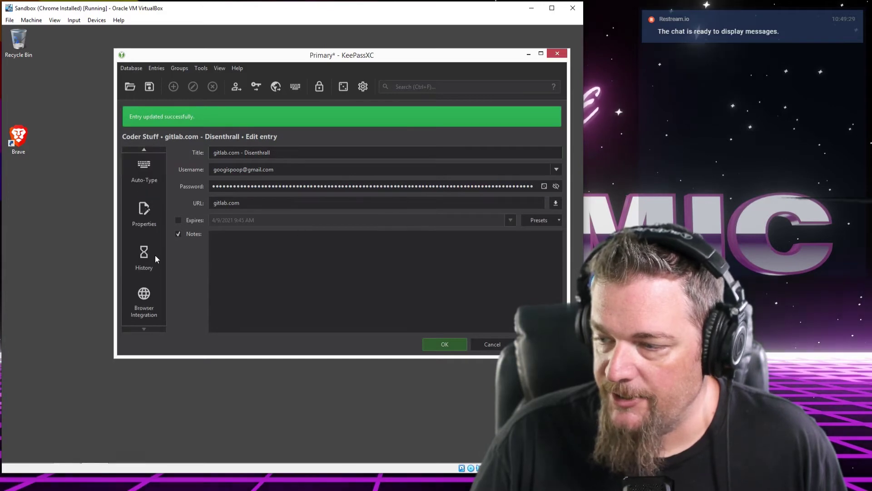
{"action": "left_click", "coordinate": [144, 255]}
{"action": "left_click", "coordinate": [283, 139]}
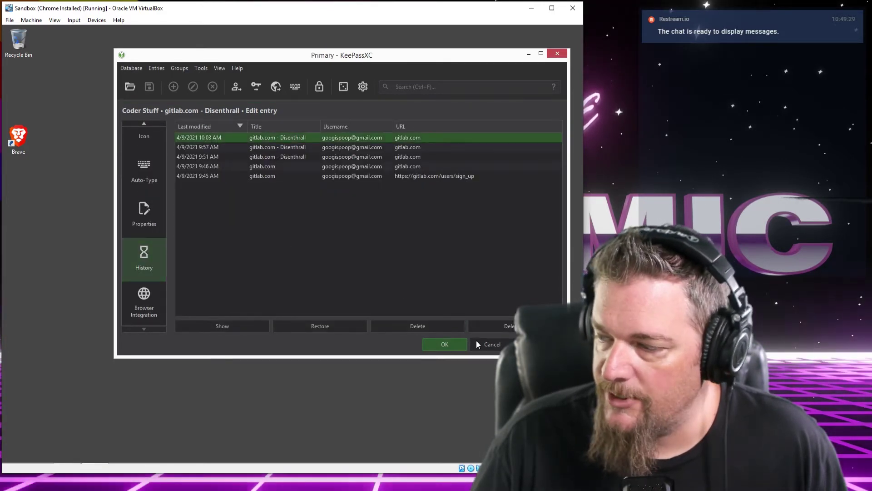
{"action": "left_click", "coordinate": [486, 348]}
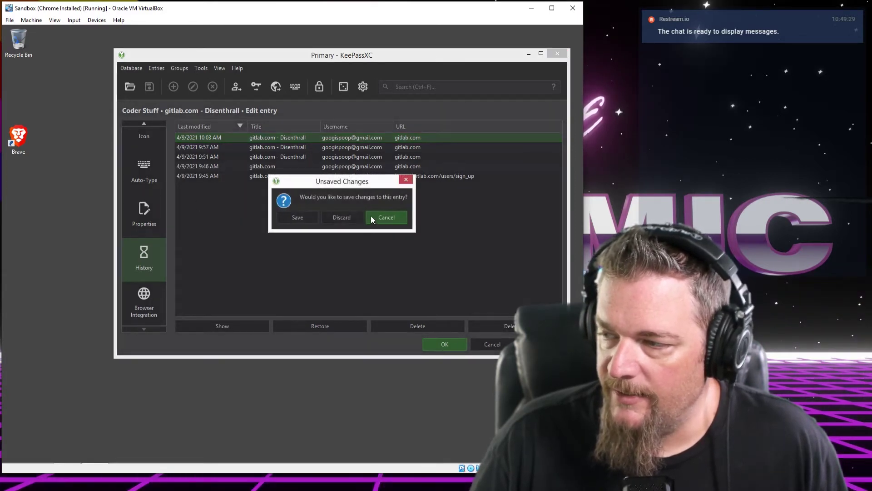
{"action": "left_click", "coordinate": [386, 218]}
{"action": "scroll", "coordinate": [144, 186], "scroll_direction": "up", "scroll_amount": 3}
{"action": "left_click", "coordinate": [163, 157]}
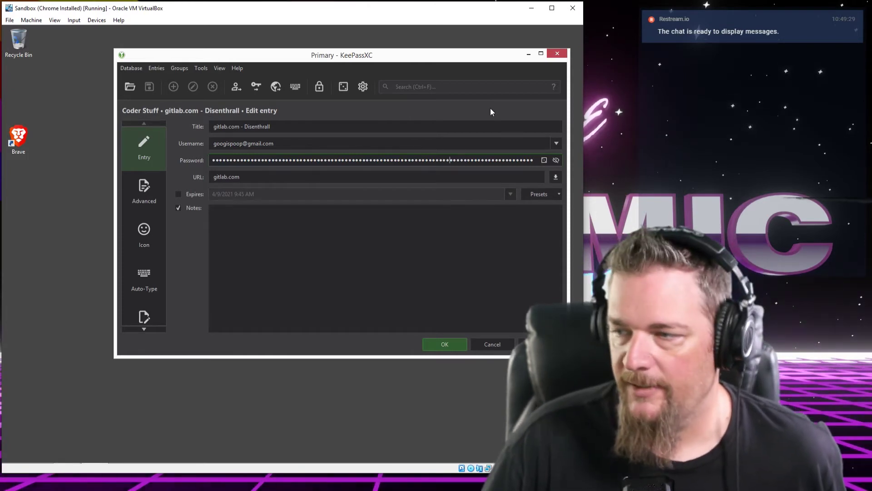
{"action": "left_click", "coordinate": [445, 344]}
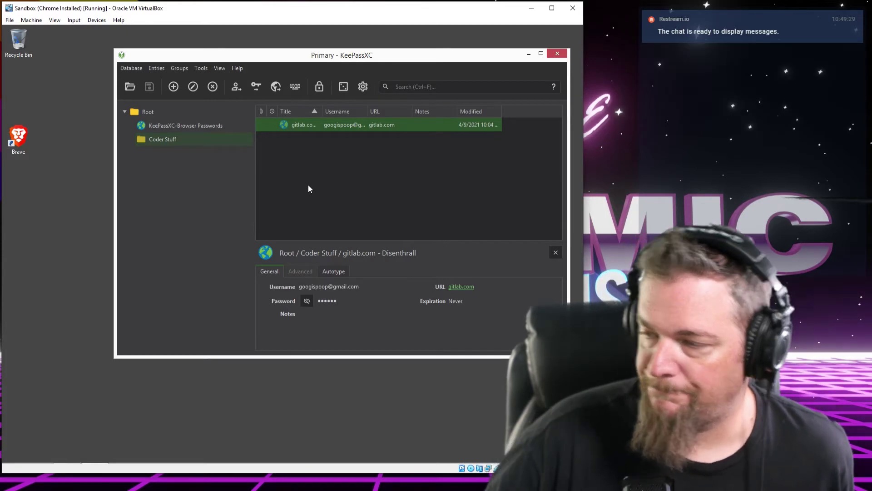
{"action": "left_click", "coordinate": [308, 187]}
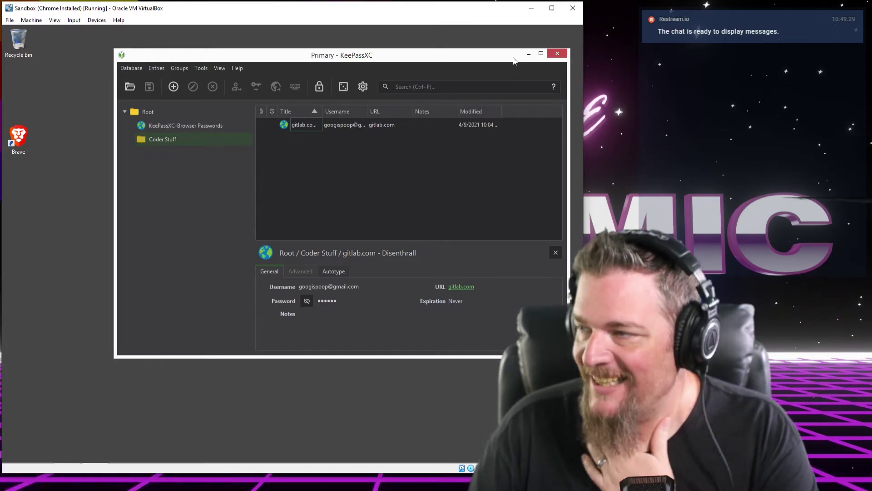
{"action": "left_click", "coordinate": [532, 54]}
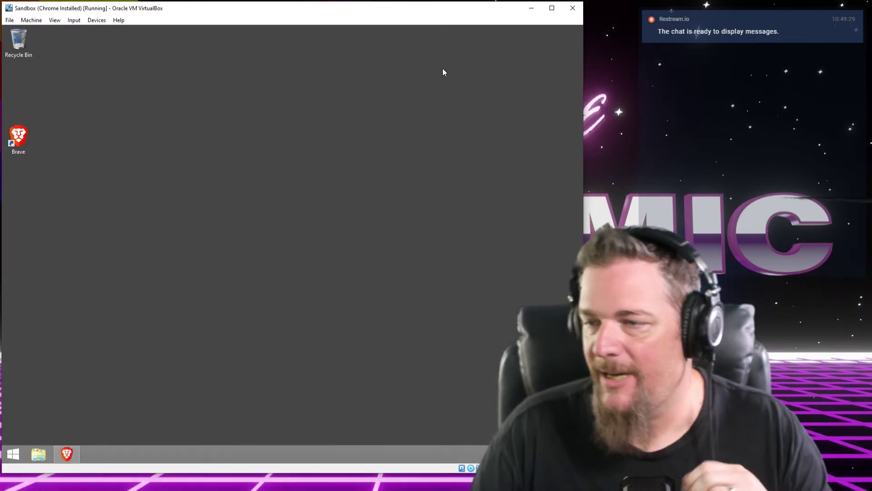
Browse File Explorer to C:\KeePass Sync and select the Primary database file
{"action": "left_click", "coordinate": [37, 456]}
{"action": "left_click", "coordinate": [144, 341]}
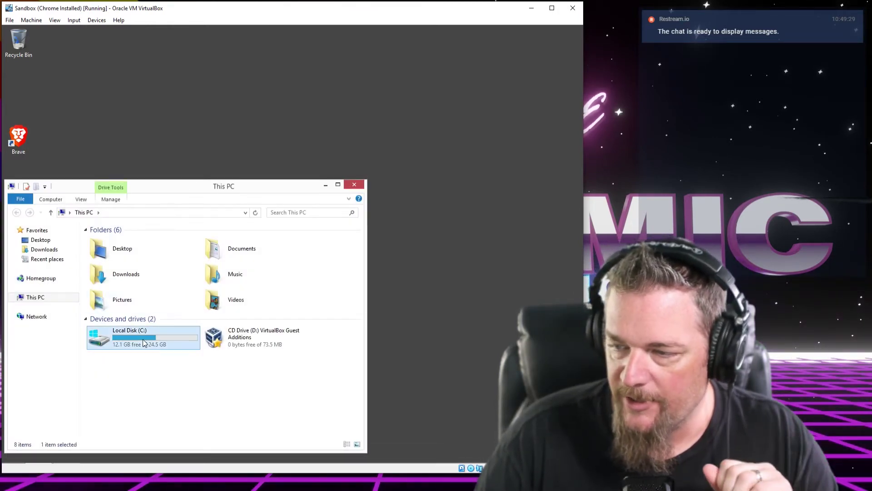
{"action": "double_click", "coordinate": [143, 342]}
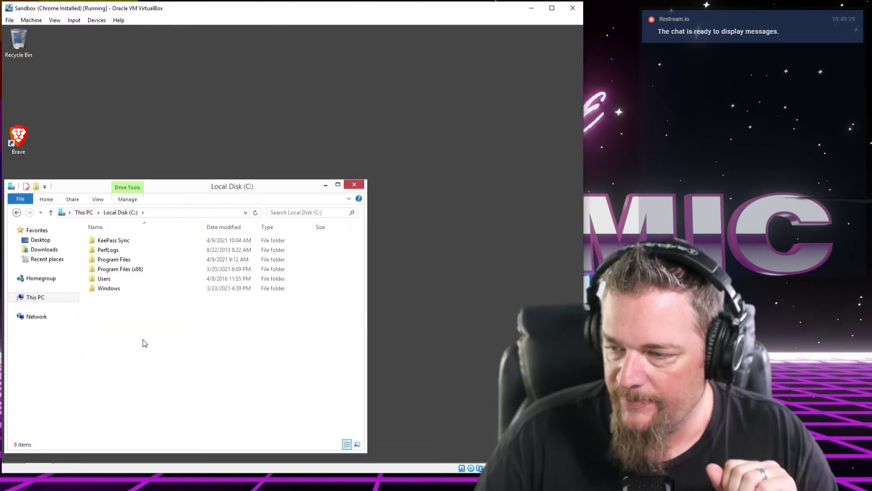
{"action": "double_click", "coordinate": [123, 242]}
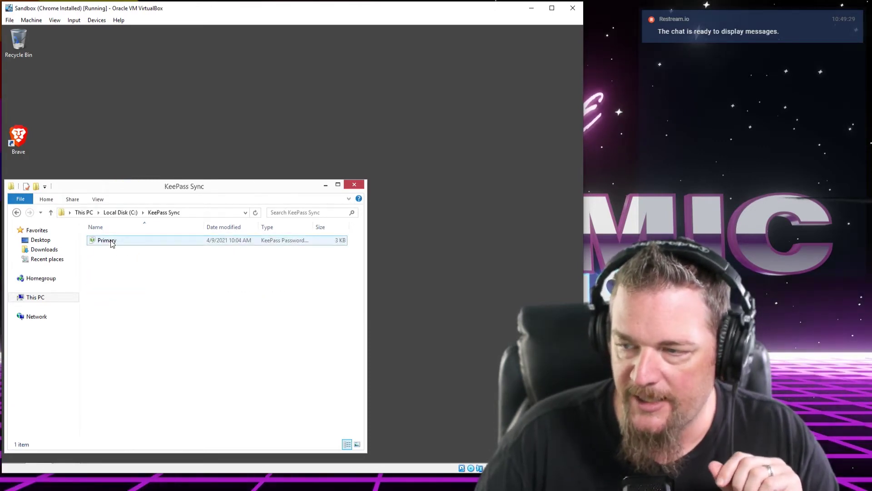
{"action": "left_click", "coordinate": [113, 242]}
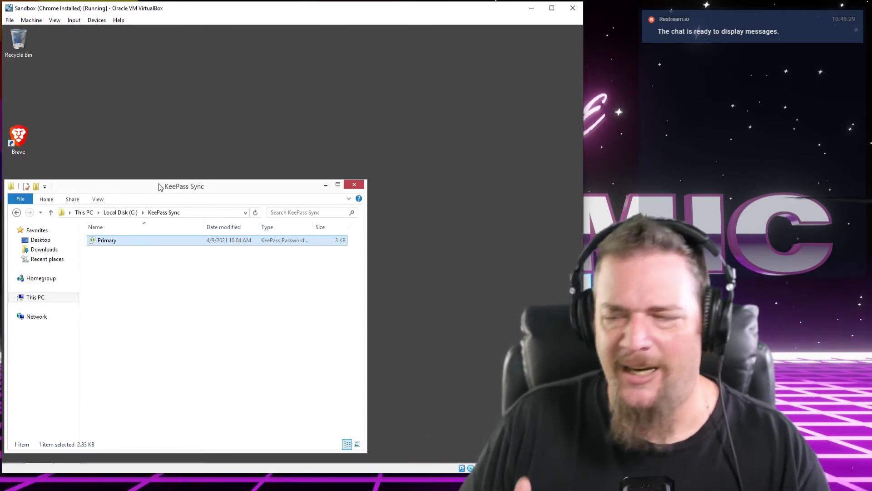
{"action": "left_click_drag", "start_coordinate": [161, 187], "coordinate": [191, 187]}
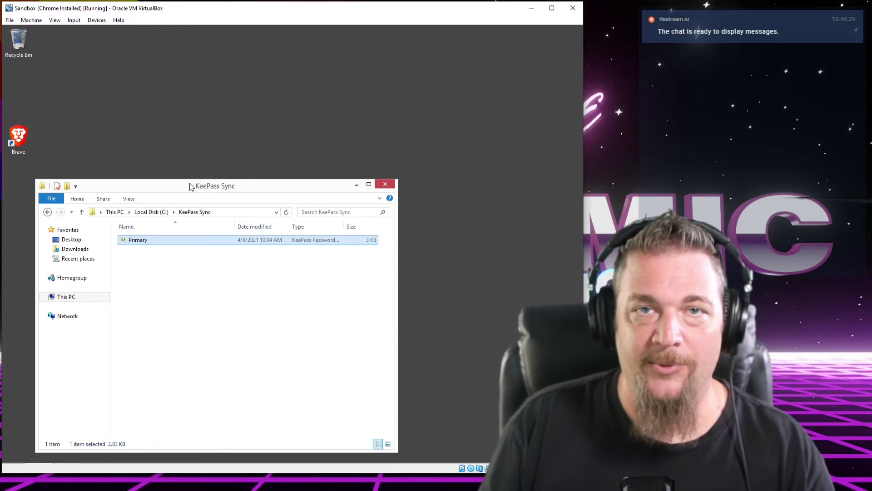
Launch Brave, search the web for syncthing, and open the official syncthing.net homepage
{"action": "double_click", "coordinate": [24, 144]}
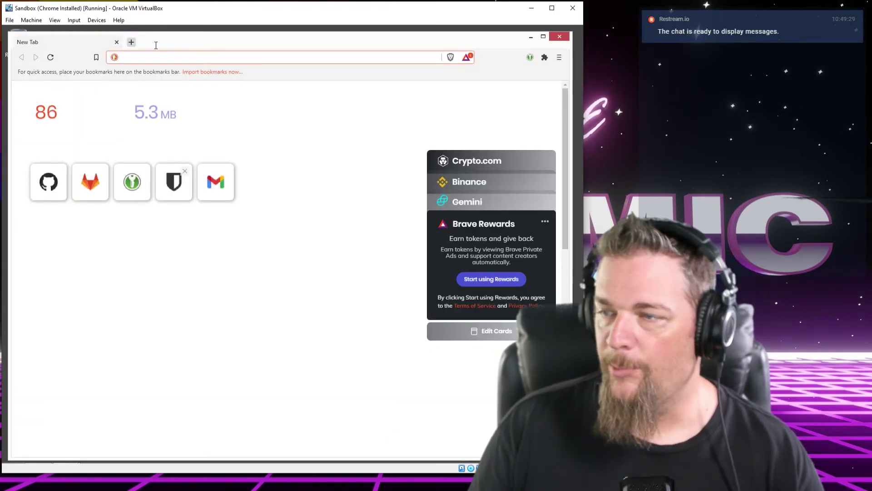
{"action": "left_click_drag", "start_coordinate": [158, 43], "coordinate": [163, 47]}
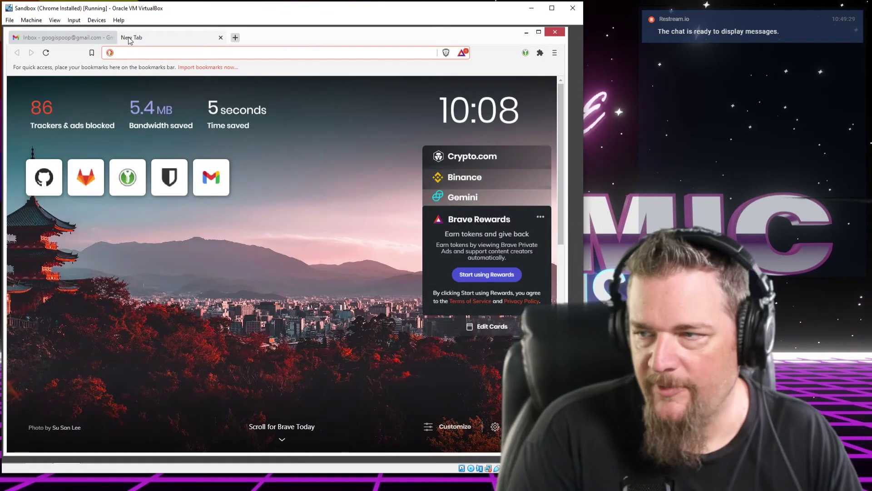
{"action": "type", "text": "synt"}
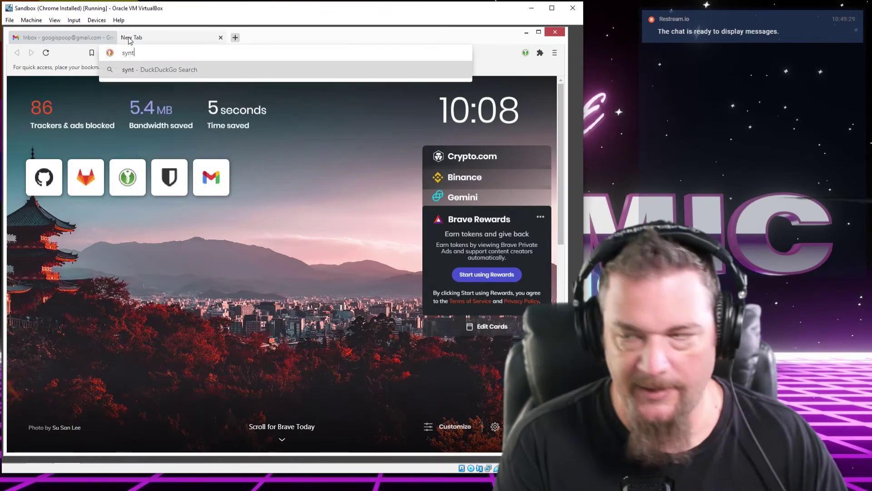
{"action": "type", "text": "hic"}
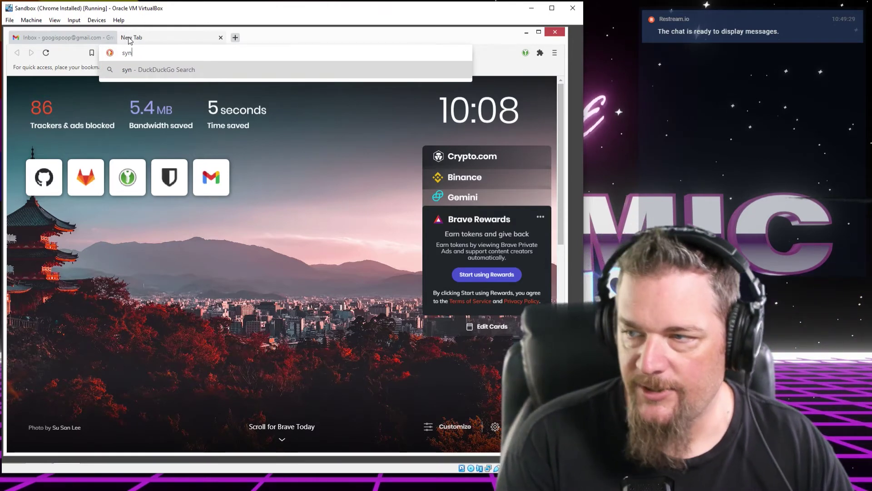
{"action": "type", "text": "thing"}
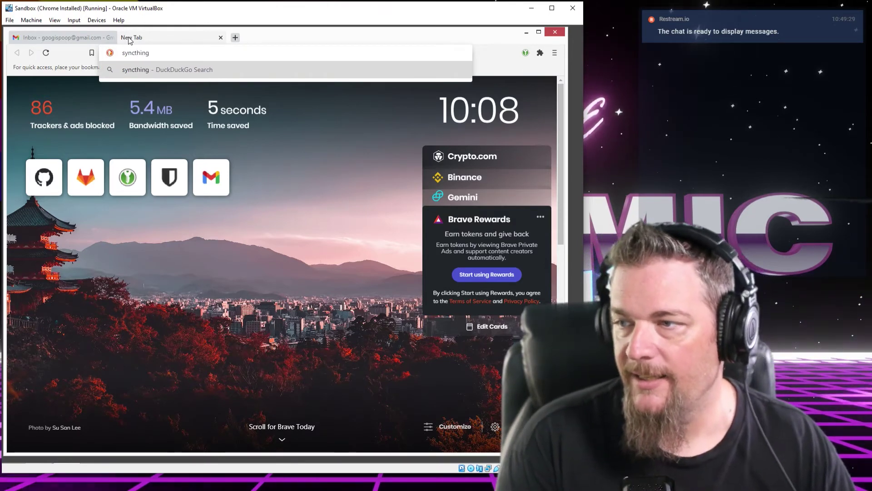
{"action": "key", "text": "Return"}
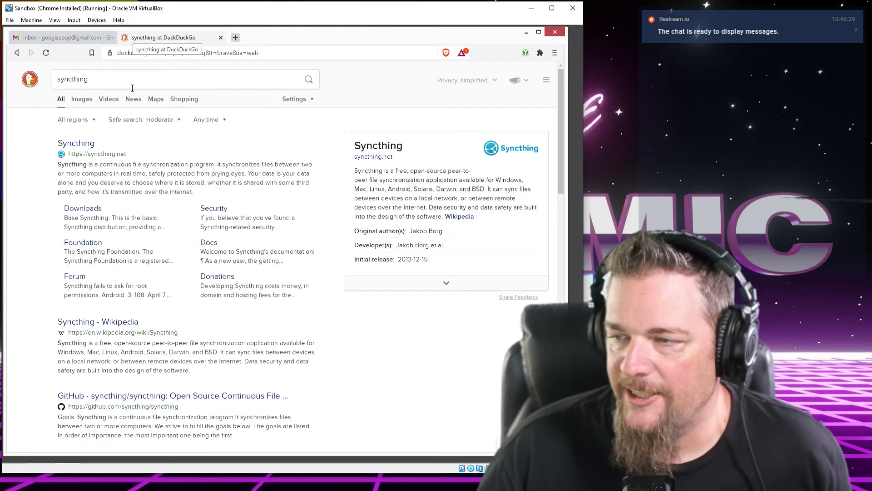
{"action": "left_click", "coordinate": [93, 144]}
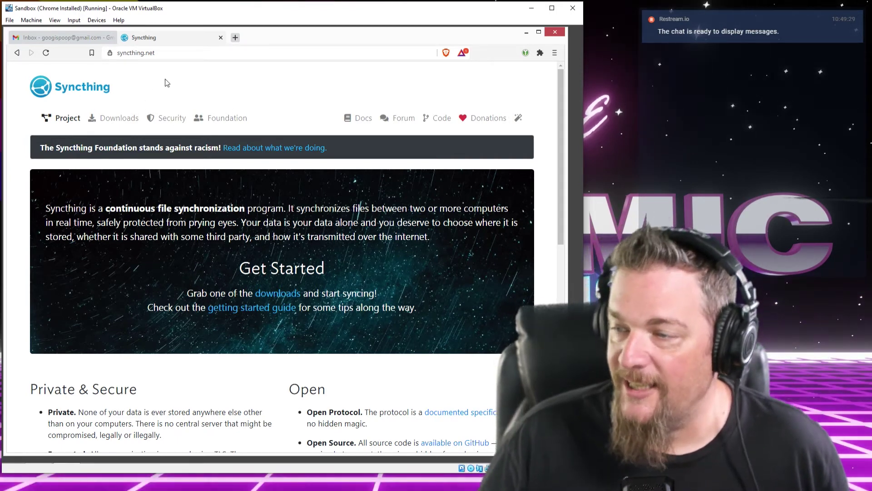
Download SyncTrayzorSetup-x64.exe from the v1.1.28 GitHub release linked on Syncthing's Downloads page
{"action": "left_click", "coordinate": [122, 124]}
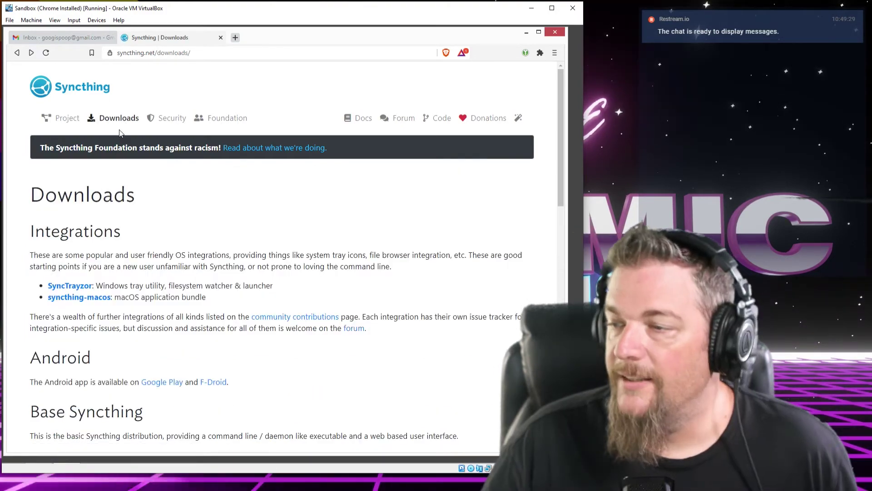
{"action": "left_click_drag", "start_coordinate": [44, 232], "coordinate": [113, 232]}
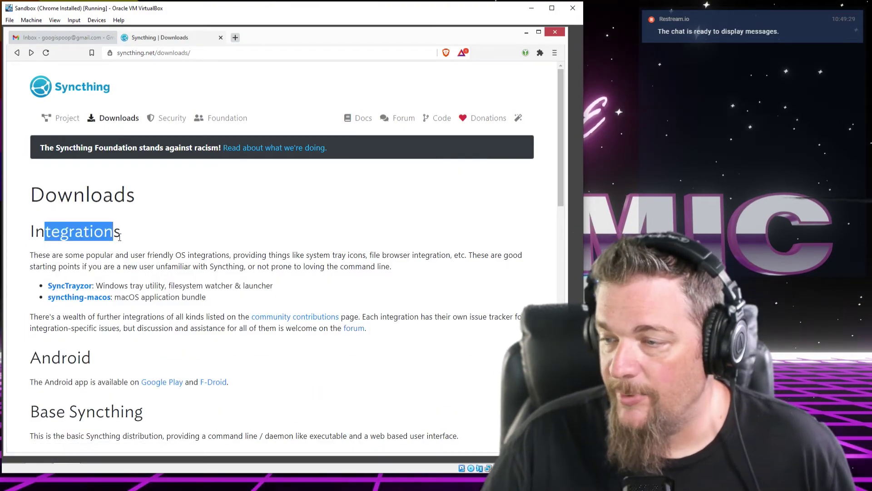
{"action": "scroll", "coordinate": [59, 196], "scroll_direction": "down", "scroll_amount": 2}
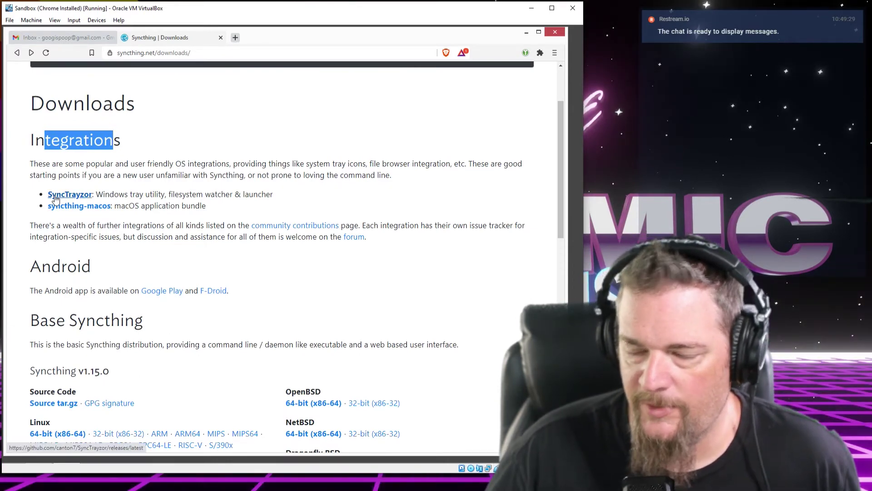
{"action": "left_click", "coordinate": [55, 195]}
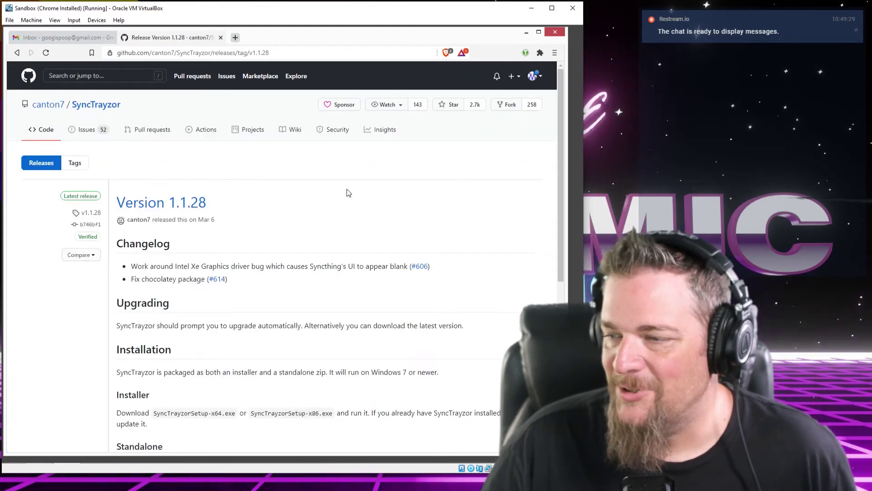
{"action": "scroll", "coordinate": [268, 181], "scroll_direction": "down", "scroll_amount": 3}
{"action": "scroll", "coordinate": [272, 186], "scroll_direction": "down", "scroll_amount": 3}
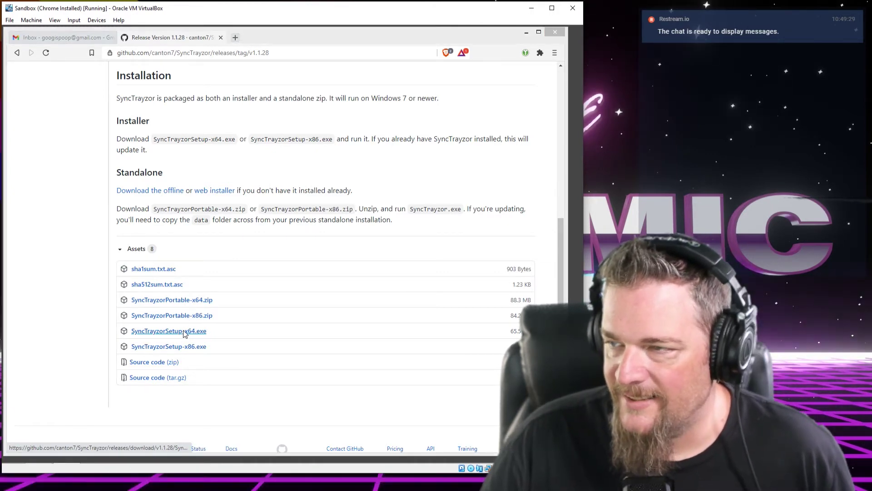
{"action": "left_click", "coordinate": [221, 232]}
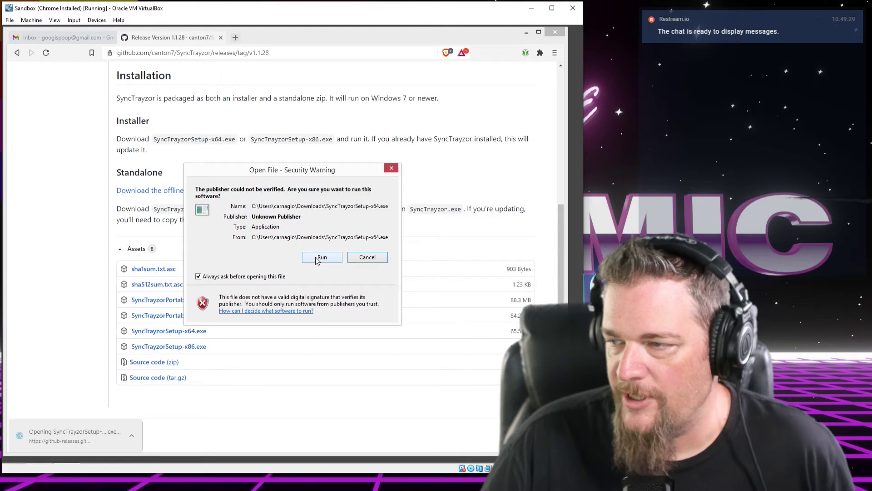
Run the SyncTrayzor installer, keeping the default install folder, Start Menu folder and tasks
{"action": "left_click", "coordinate": [317, 258]}
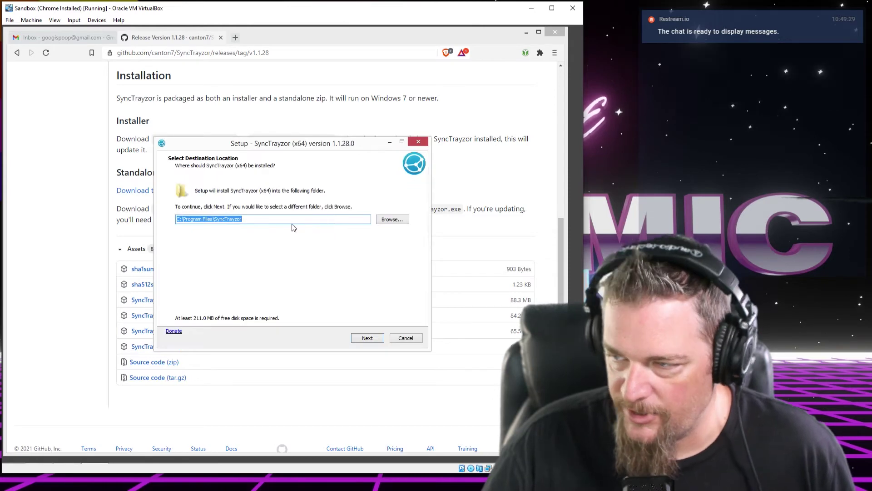
{"action": "left_click", "coordinate": [368, 338]}
{"action": "left_click", "coordinate": [368, 338]}
{"action": "left_click", "coordinate": [368, 337]}
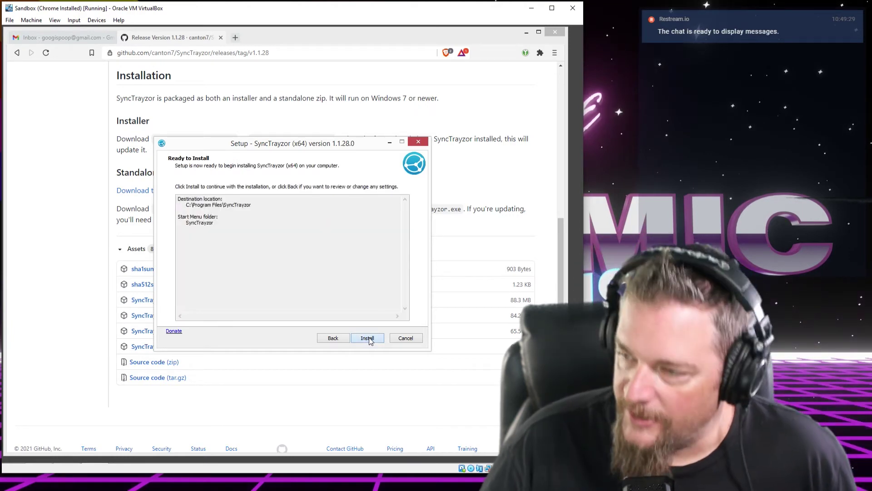
{"action": "left_click", "coordinate": [368, 338]}
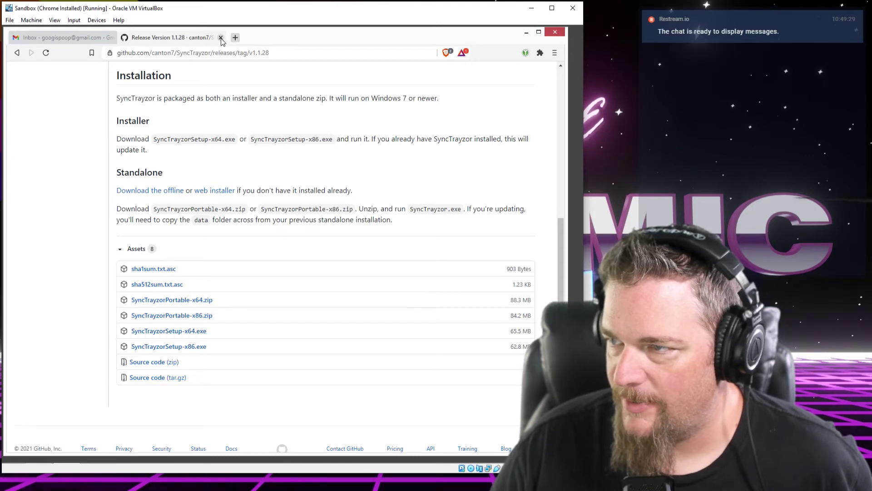
Allow Syncthing through the firewall including public networks, decline usage reporting, and dismiss the GUI notice
{"action": "left_click", "coordinate": [221, 38]}
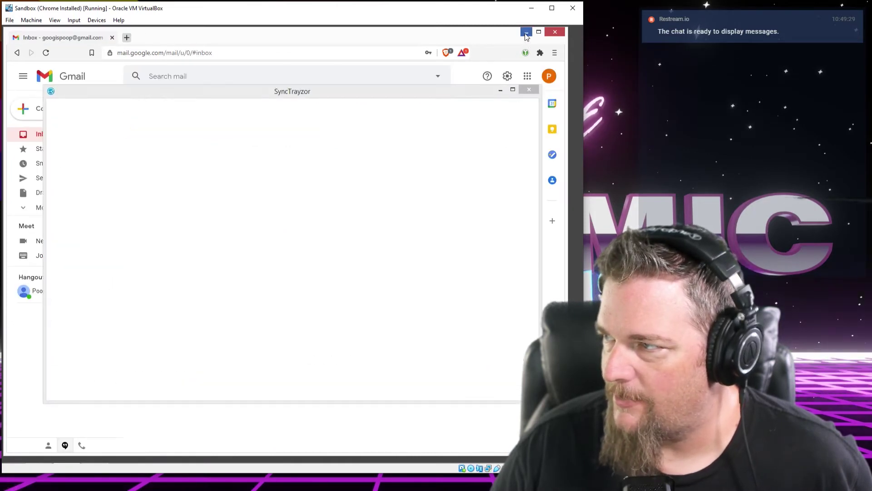
{"action": "left_click", "coordinate": [527, 32]}
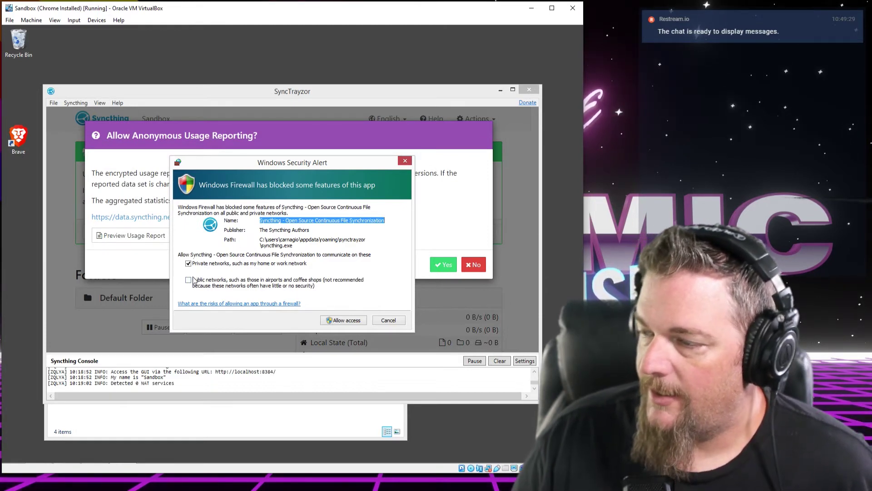
{"action": "left_click", "coordinate": [204, 281]}
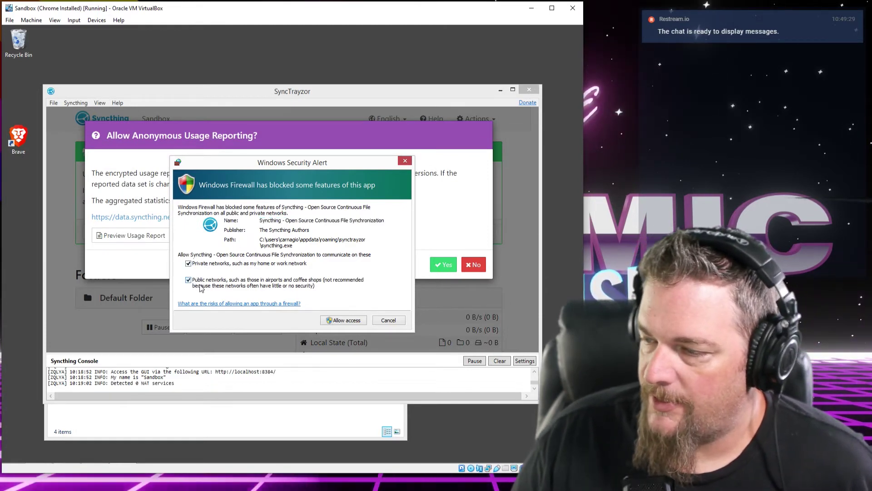
{"action": "left_click", "coordinate": [350, 320]}
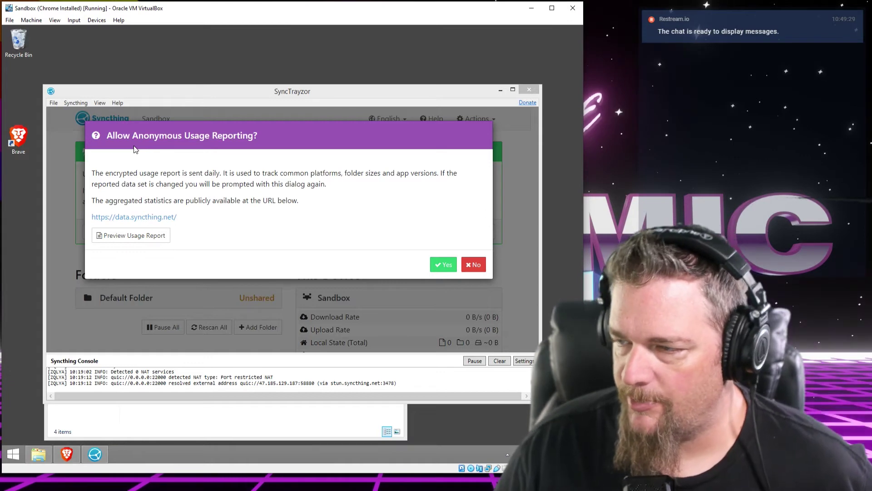
{"action": "left_click", "coordinate": [472, 265]}
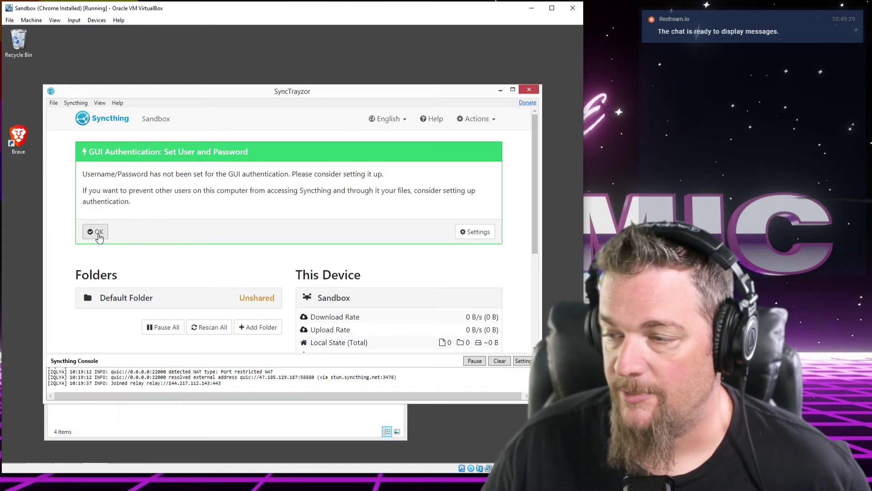
{"action": "left_click", "coordinate": [97, 232]}
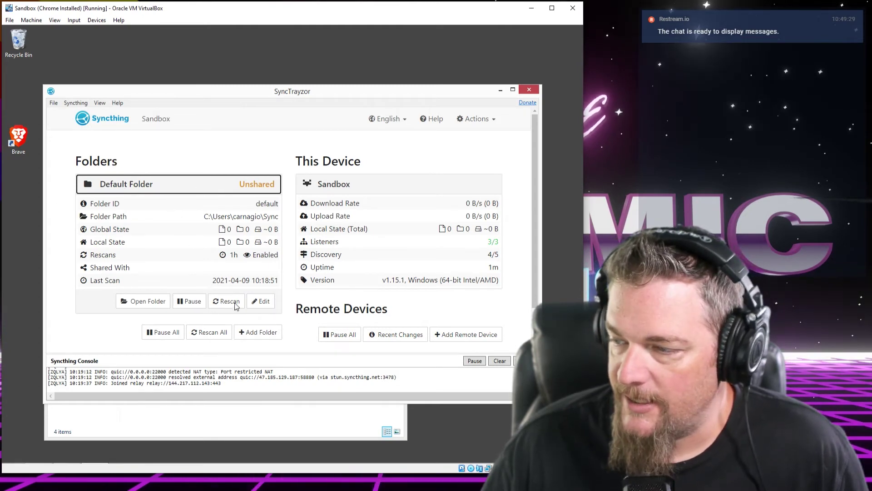
Delete the Default Folder through its Edit dialog's Remove button and confirm with Yes
{"action": "left_click", "coordinate": [262, 303]}
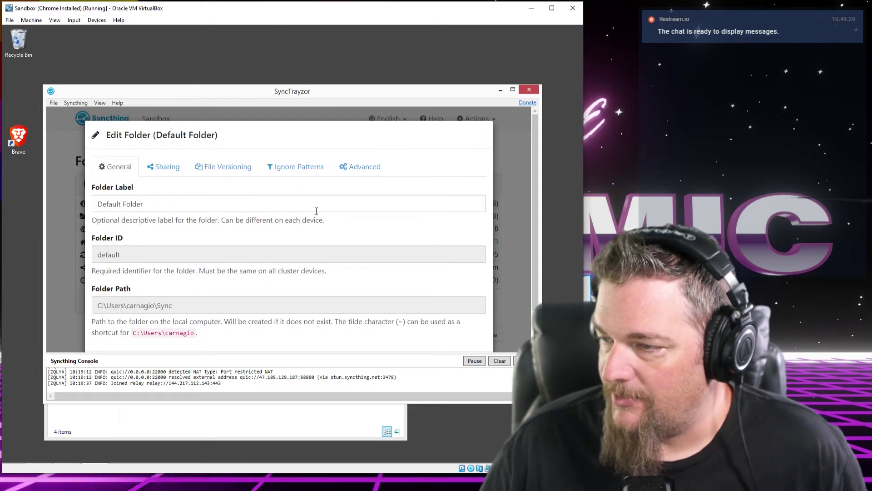
{"action": "scroll", "coordinate": [317, 211], "scroll_direction": "down", "scroll_amount": 1}
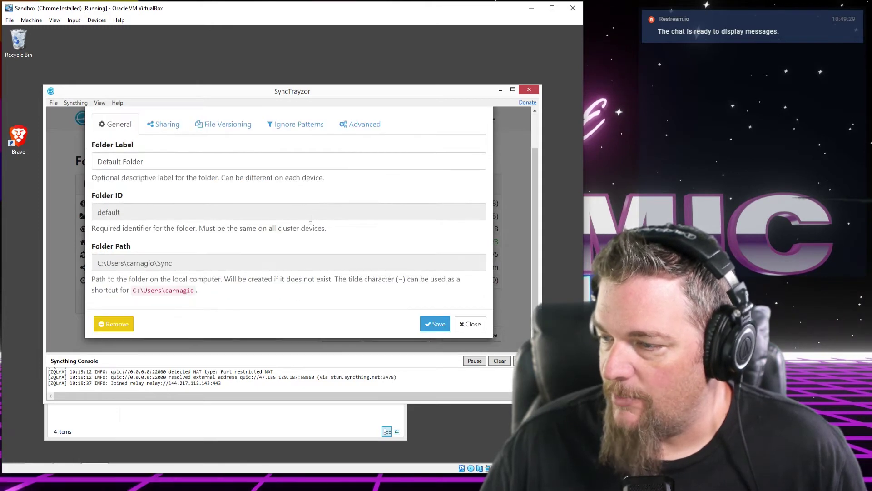
{"action": "left_click", "coordinate": [122, 326]}
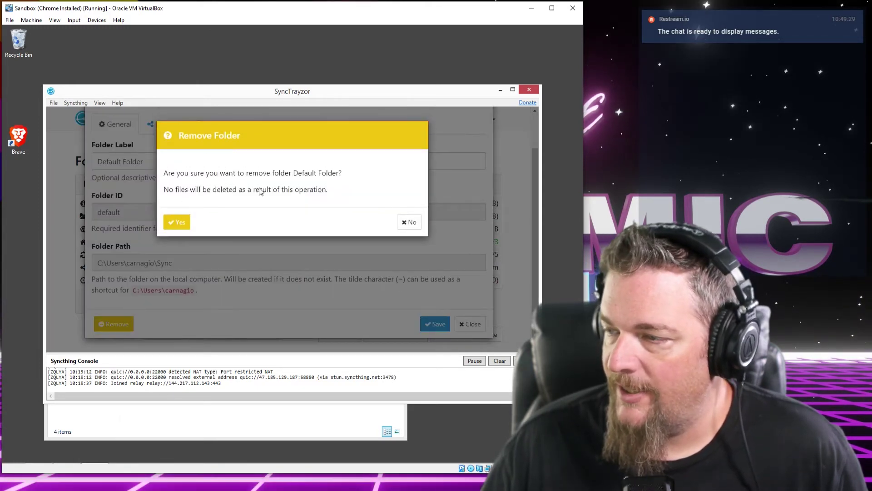
{"action": "left_click", "coordinate": [180, 222]}
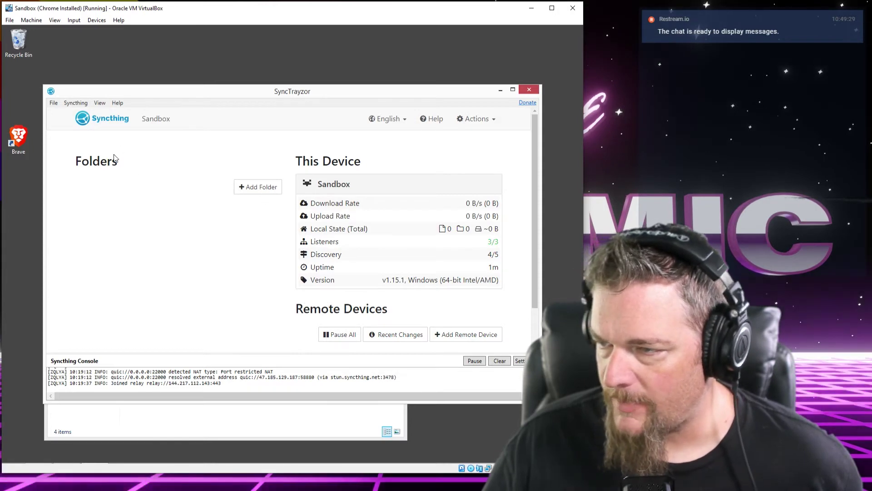
Move the SyncTrayzor window aside and close the Downloads Explorer window
{"action": "left_click_drag", "start_coordinate": [170, 96], "coordinate": [206, 45]}
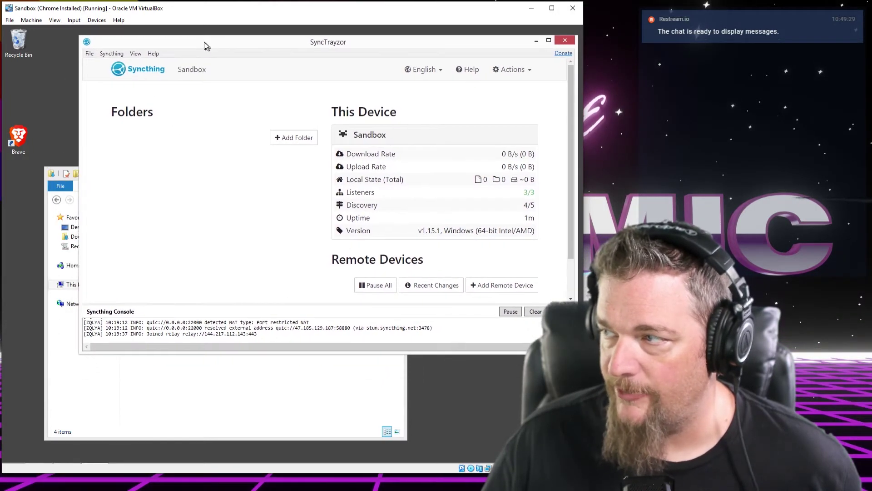
{"action": "left_click", "coordinate": [166, 377]}
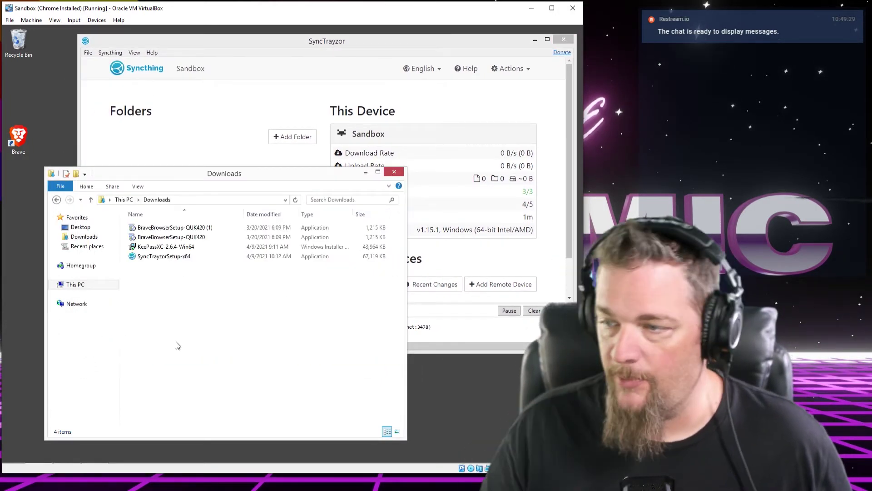
{"action": "left_click", "coordinate": [394, 172]}
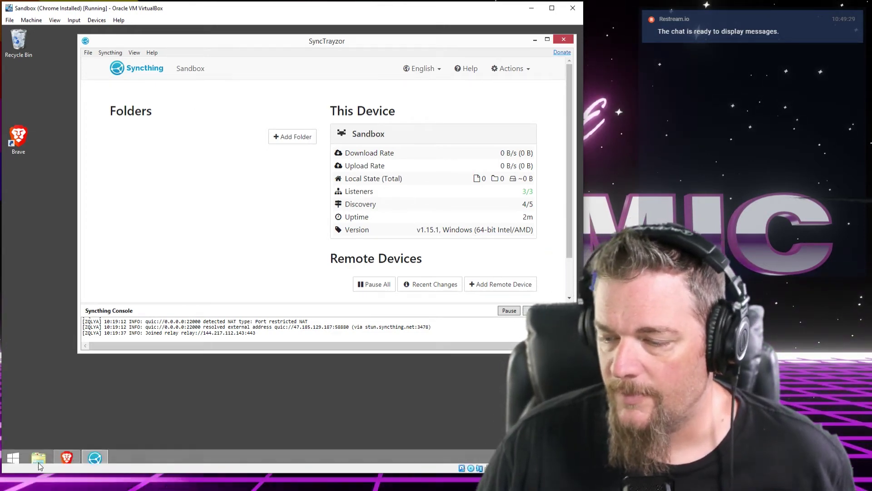
Open the C:\KeePass Sync folder in File Explorer, then return to SyncTrayzor
{"action": "left_click", "coordinate": [37, 456]}
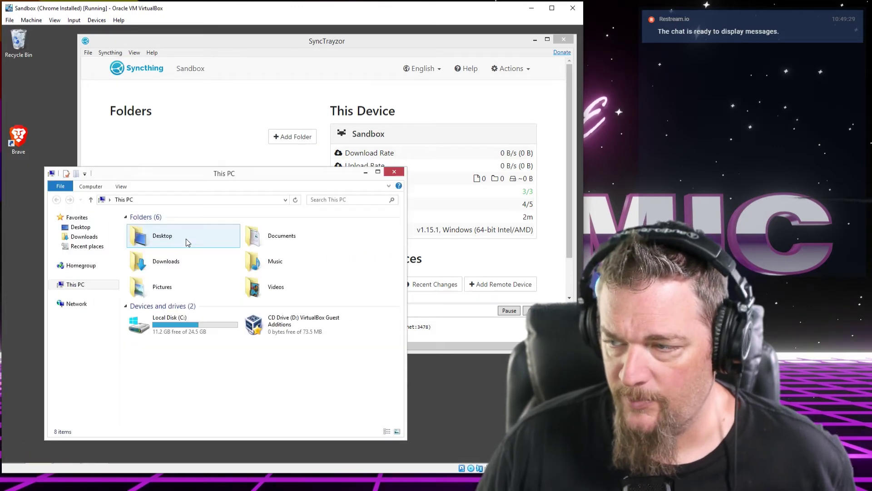
{"action": "double_click", "coordinate": [167, 326]}
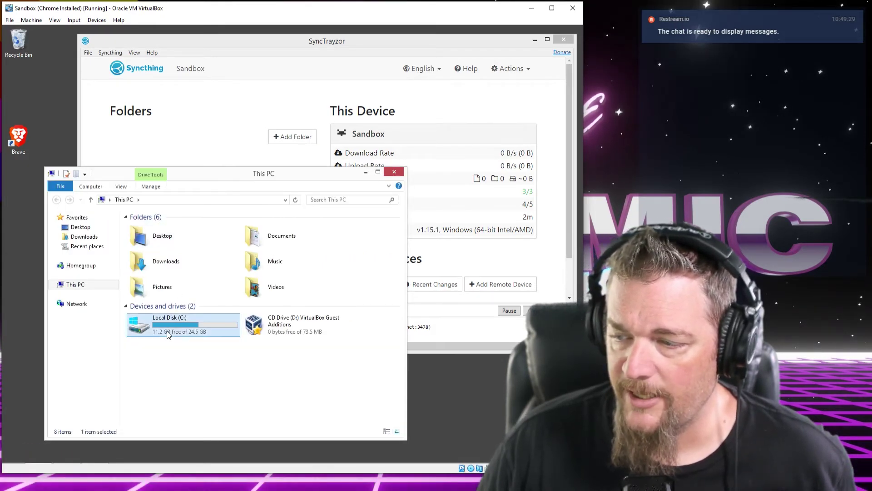
{"action": "left_click", "coordinate": [162, 231]}
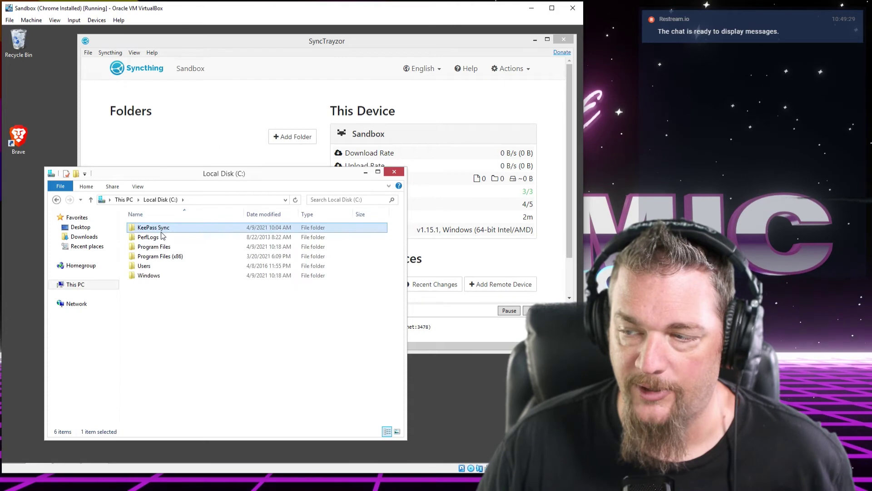
{"action": "double_click", "coordinate": [153, 230]}
{"action": "left_click_drag", "start_coordinate": [213, 174], "coordinate": [165, 188]}
{"action": "left_click", "coordinate": [203, 44]}
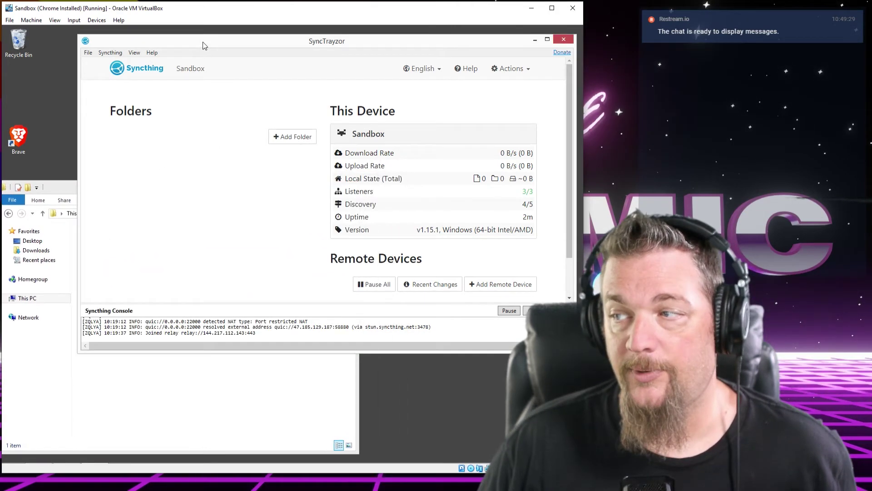
Start a new SyncTrayzor folder labelled 'KeePass Sync'
{"action": "left_click", "coordinate": [280, 141]}
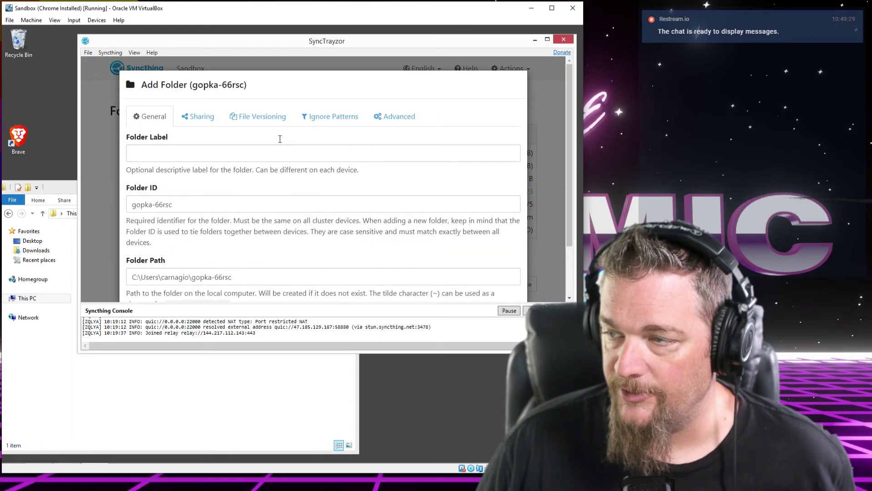
{"action": "left_click", "coordinate": [245, 152]}
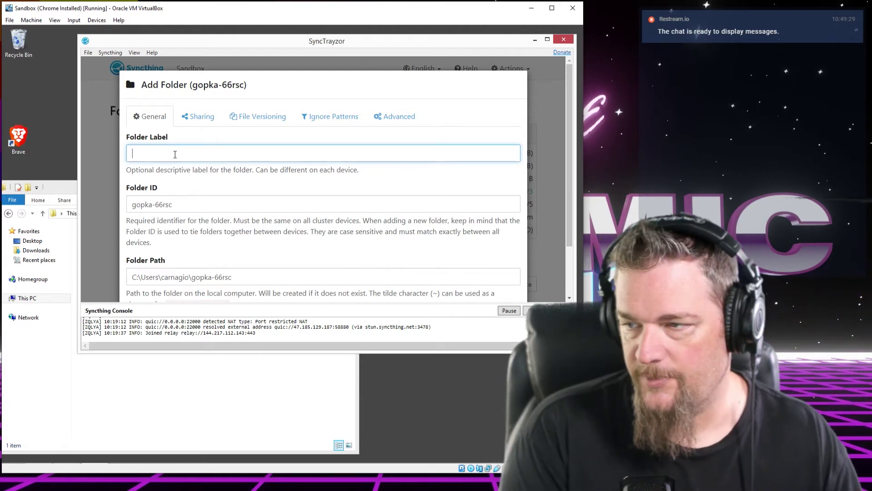
{"action": "type", "text": "KeeP"}
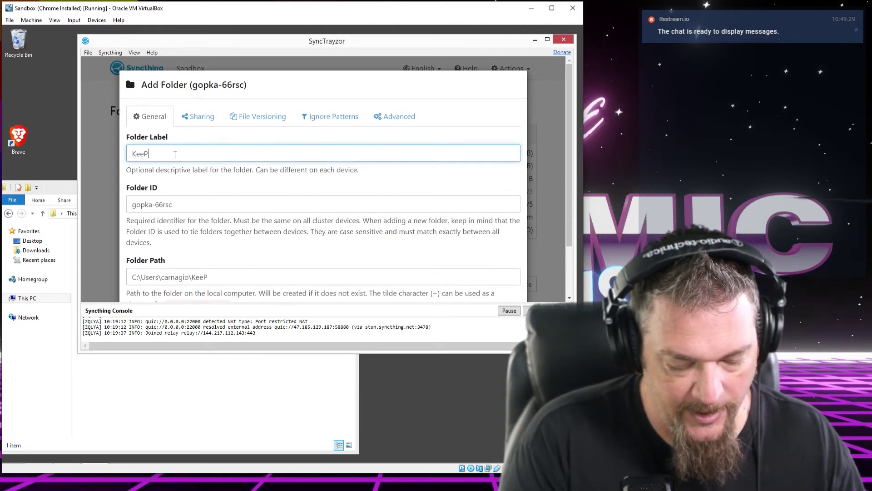
{"action": "type", "text": "ass Sync"}
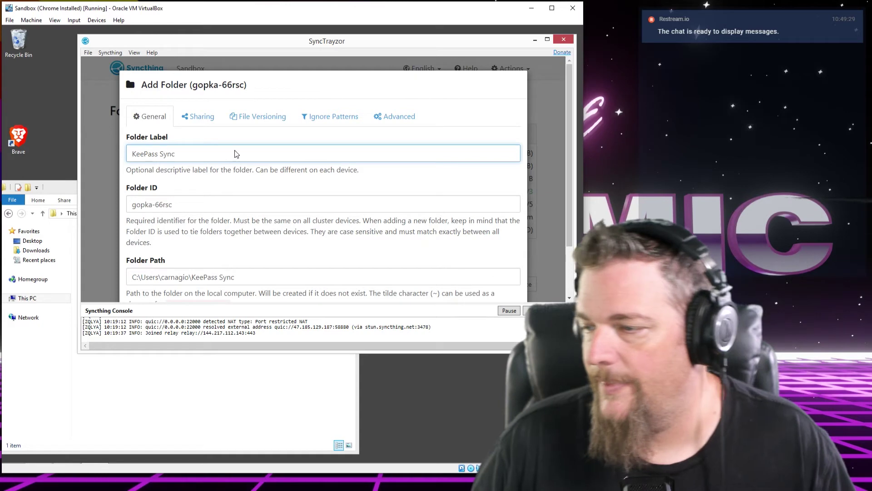
{"action": "scroll", "coordinate": [294, 219], "scroll_direction": "down", "scroll_amount": 3}
{"action": "left_click", "coordinate": [291, 213]}
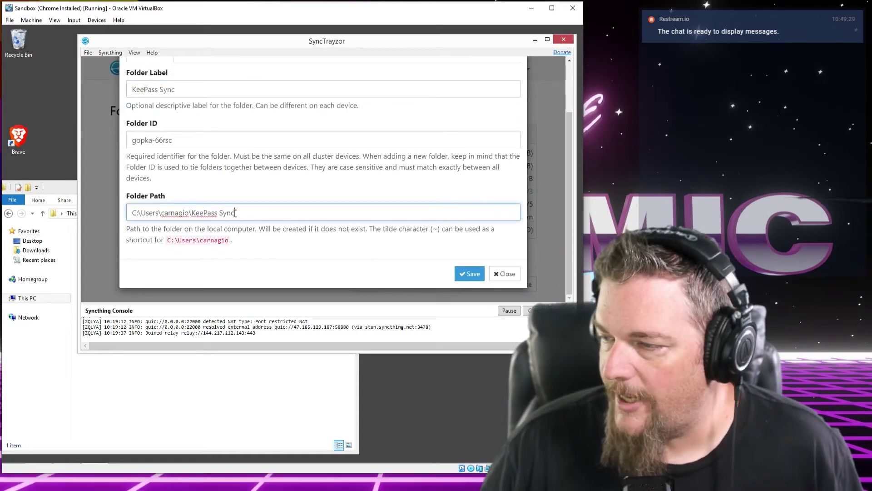
{"action": "left_click_drag", "start_coordinate": [275, 216], "coordinate": [129, 215]}
{"action": "double_click", "coordinate": [168, 216]}
Copy C:\KeePass Sync from Explorer's address bar into Folder Path and save
{"action": "left_click", "coordinate": [186, 391]}
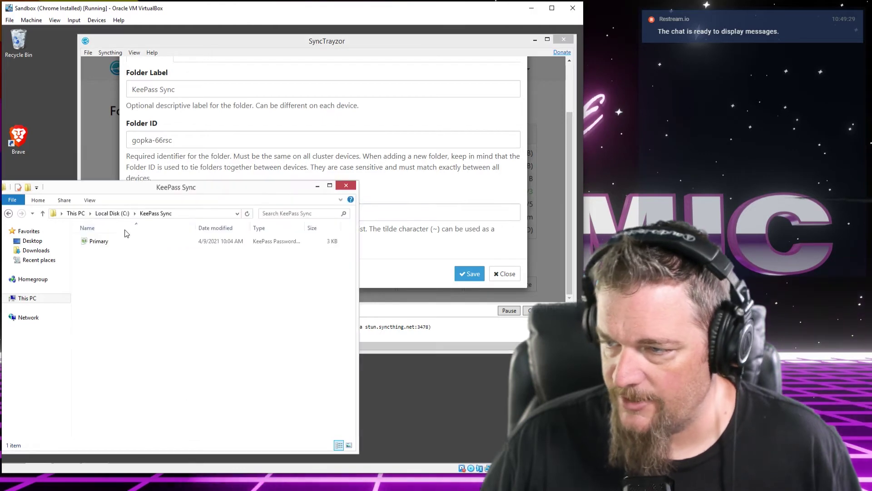
{"action": "left_click", "coordinate": [198, 216]}
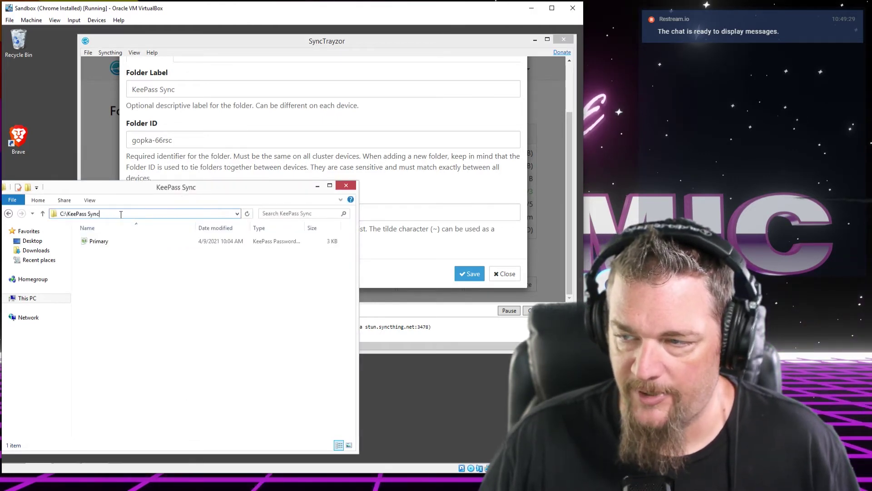
{"action": "right_click", "coordinate": [79, 215]}
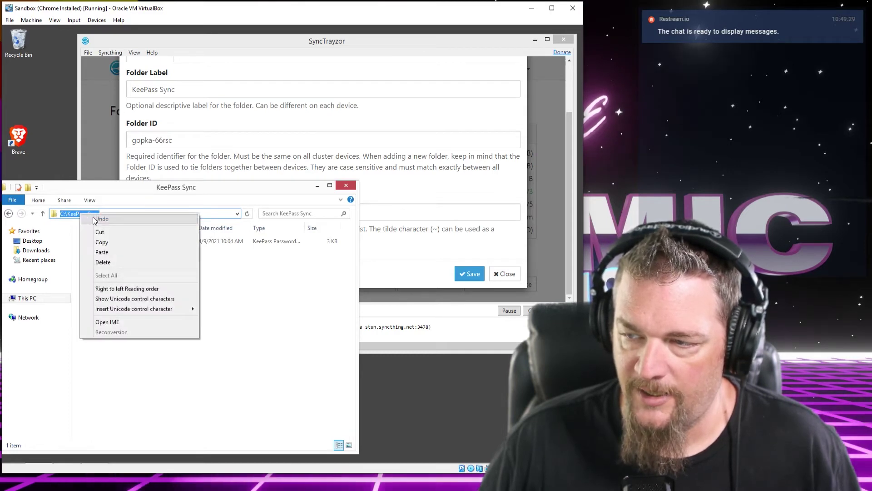
{"action": "left_click", "coordinate": [98, 242]}
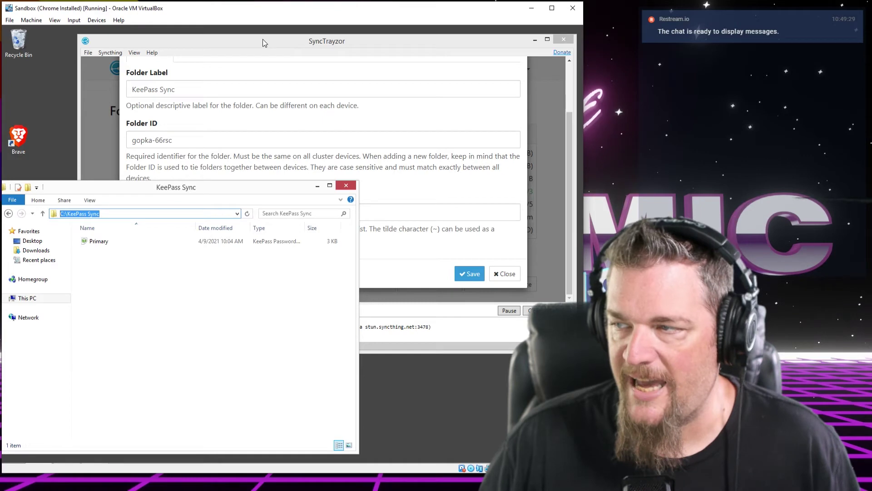
{"action": "double_click", "coordinate": [390, 229]}
{"action": "left_click", "coordinate": [268, 216]}
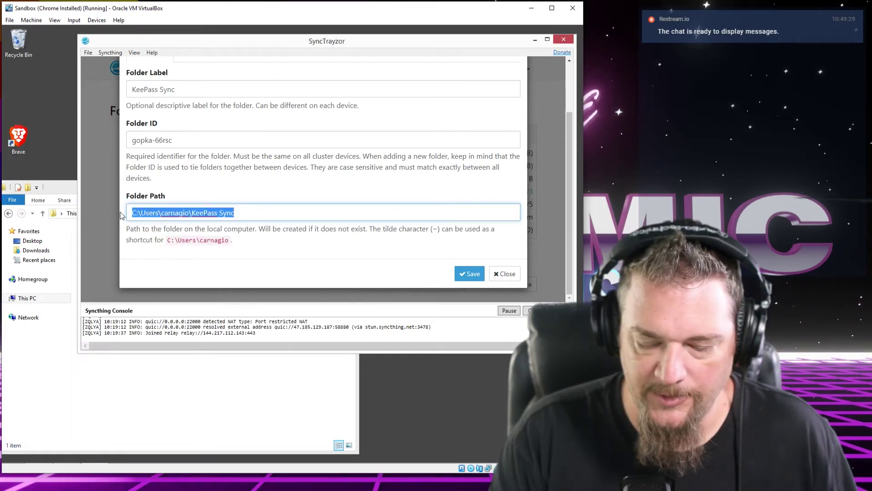
{"action": "key", "text": "BackSpace"}
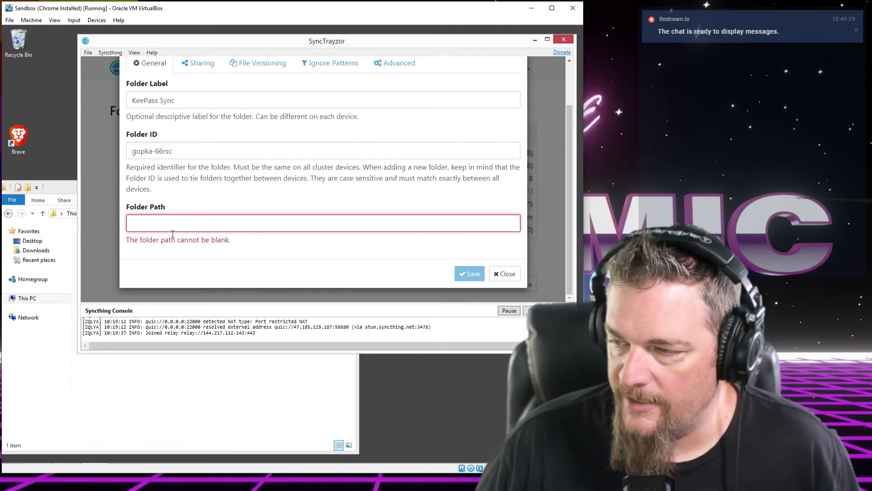
{"action": "key", "text": "ctrl+v"}
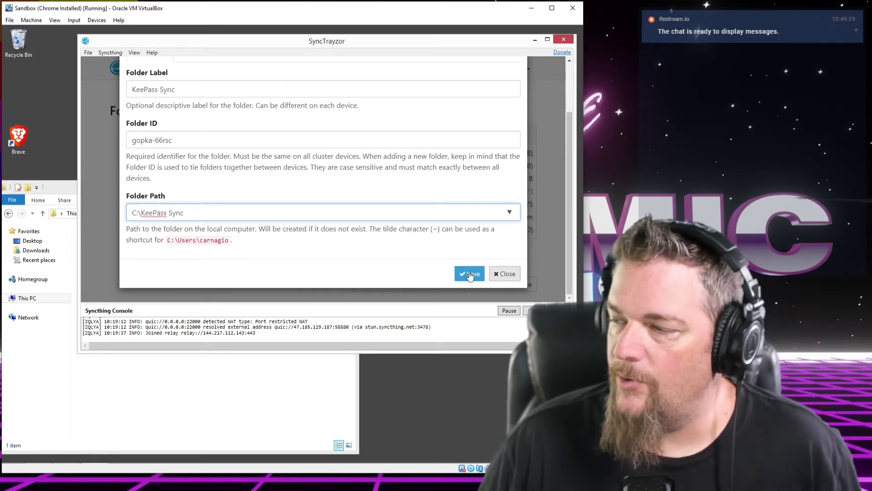
{"action": "left_click", "coordinate": [469, 275]}
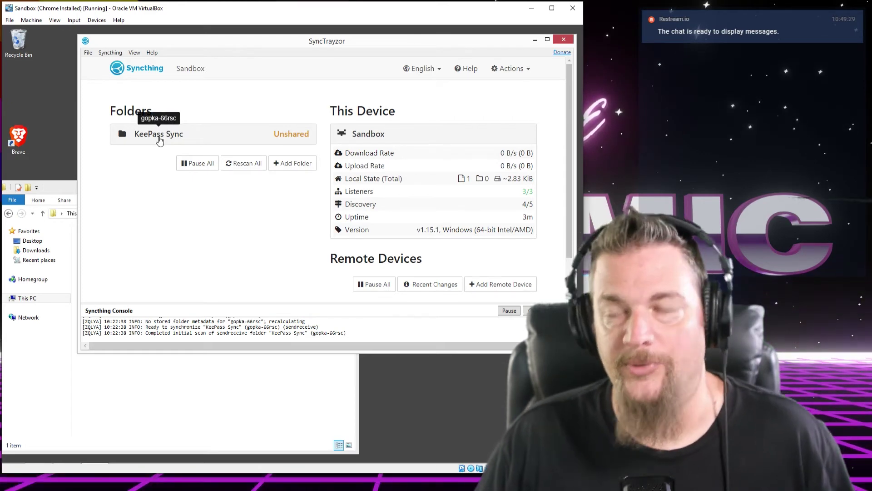
Check the KeePass Sync folder's details, then close SyncTrayzor
{"action": "left_click", "coordinate": [159, 139]}
{"action": "left_click", "coordinate": [229, 139]}
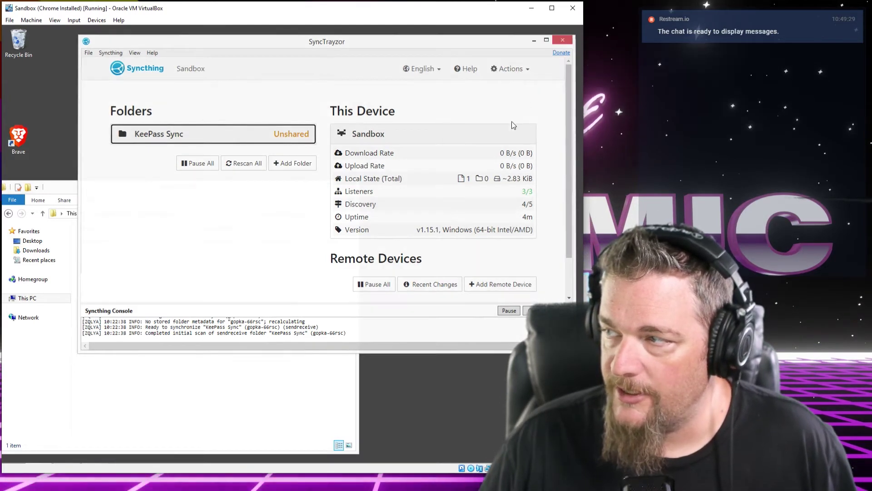
{"action": "left_click", "coordinate": [563, 40]}
Reopen SyncTrayzor from the hidden tray icons
{"action": "mouse_move", "coordinate": [470, 462]}
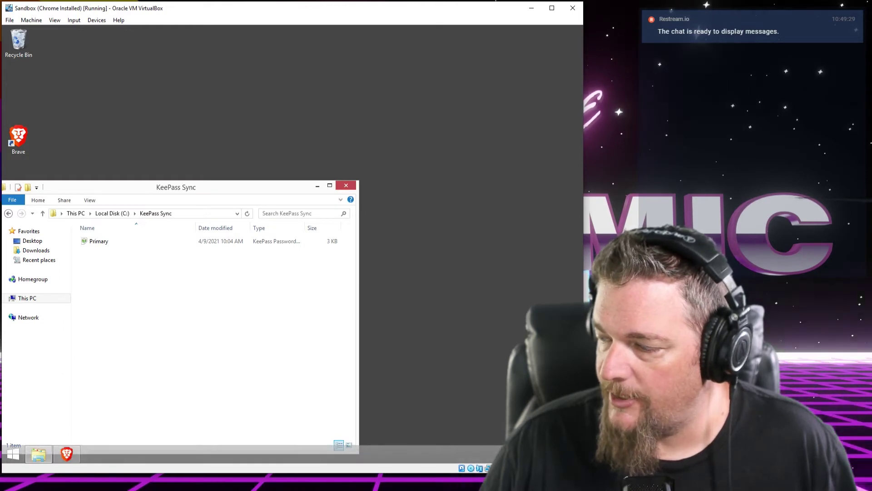
{"action": "left_click", "coordinate": [508, 454]}
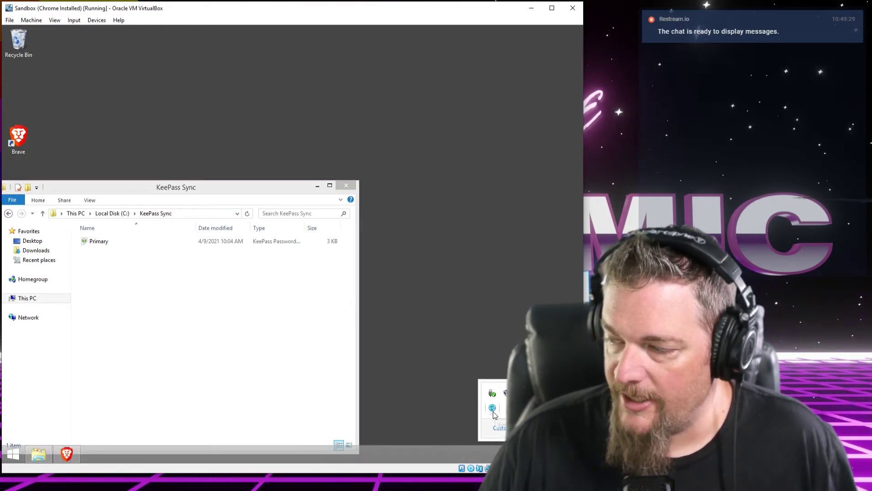
{"action": "left_click_drag", "start_coordinate": [461, 14], "coordinate": [347, 16]}
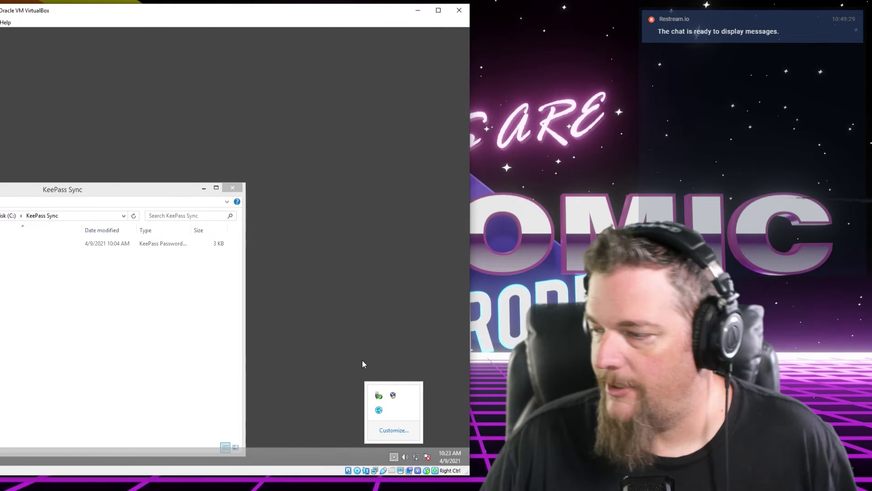
{"action": "left_click", "coordinate": [395, 457]}
{"action": "left_click", "coordinate": [394, 457]}
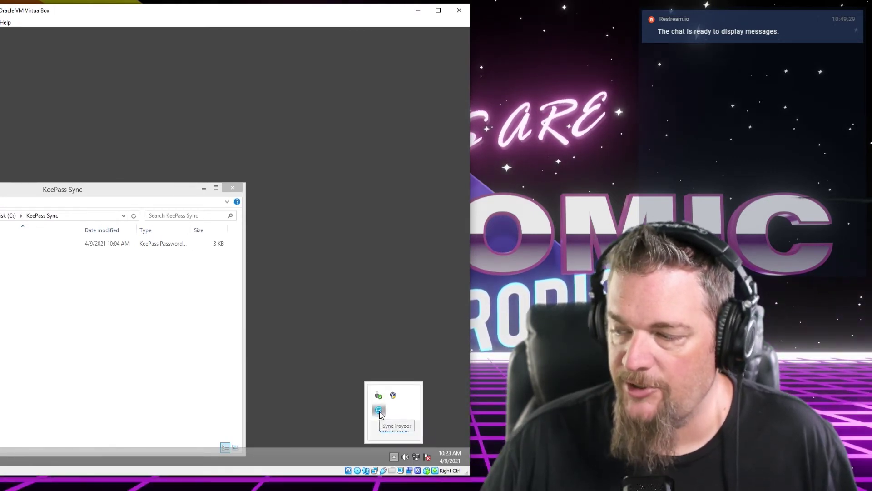
{"action": "left_click", "coordinate": [379, 410]}
{"action": "left_click_drag", "start_coordinate": [212, 16], "coordinate": [317, 9]}
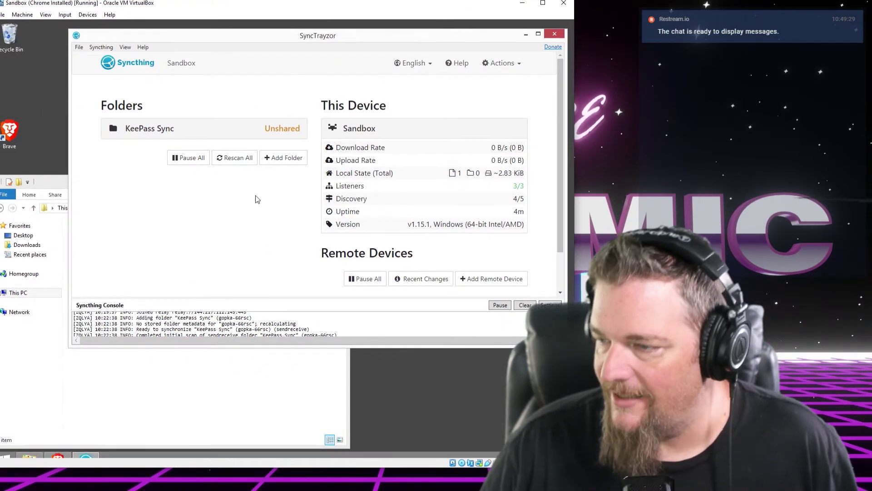
Look at the Syncthing Actions menu, then close the KeePass Sync Explorer window
{"action": "left_click", "coordinate": [496, 67]}
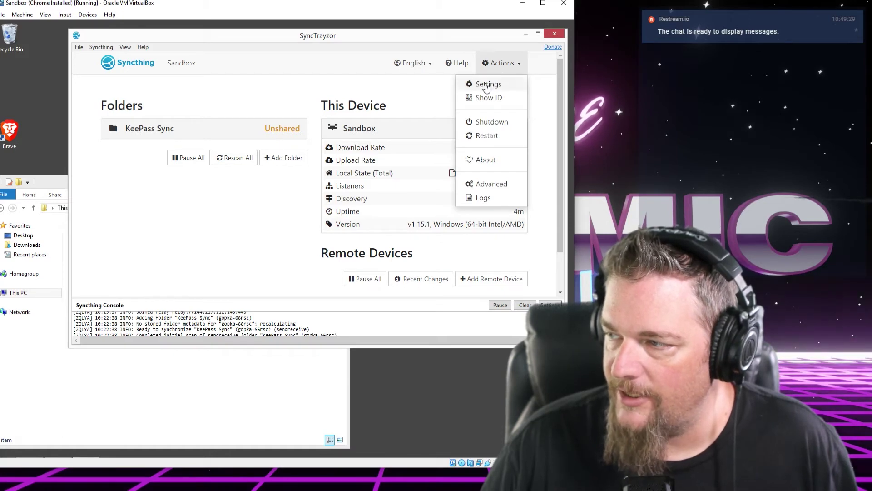
{"action": "left_click", "coordinate": [429, 114]}
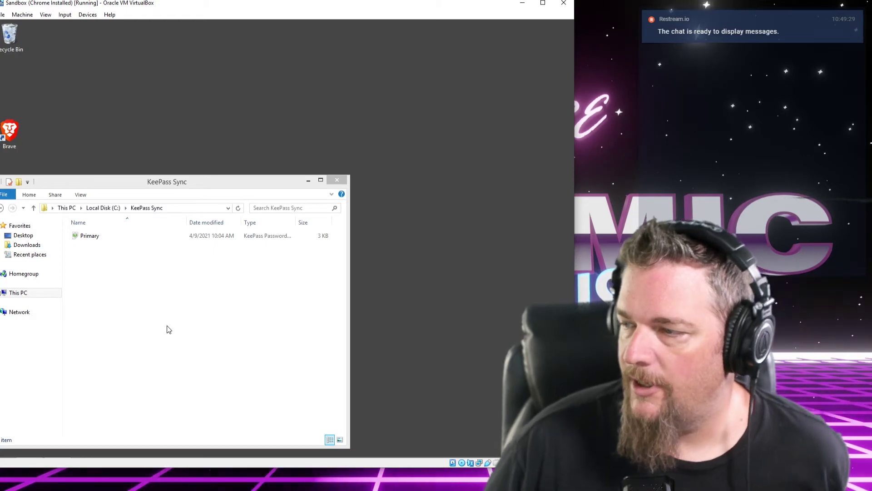
{"action": "left_click", "coordinate": [337, 182]}
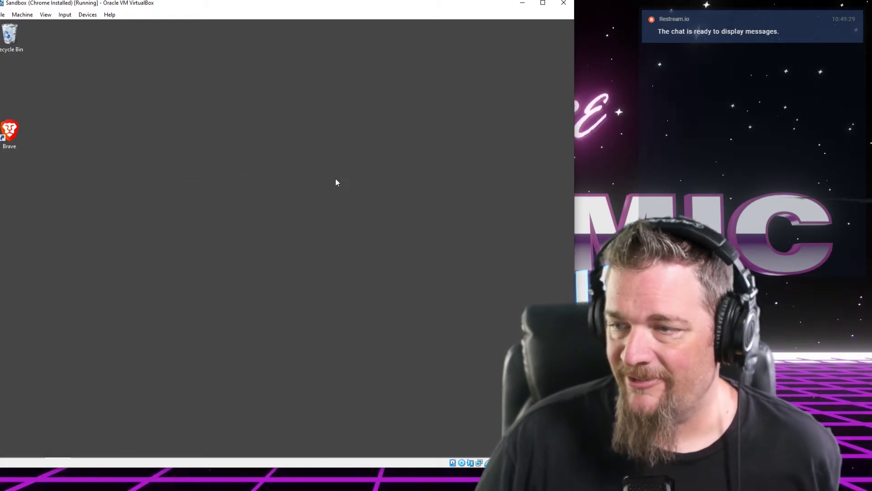
Bring the Android VM forward, briefly open Bitwarden, then swipe up from Home to the app drawer
{"action": "left_click_drag", "start_coordinate": [233, 7], "coordinate": [250, 16]}
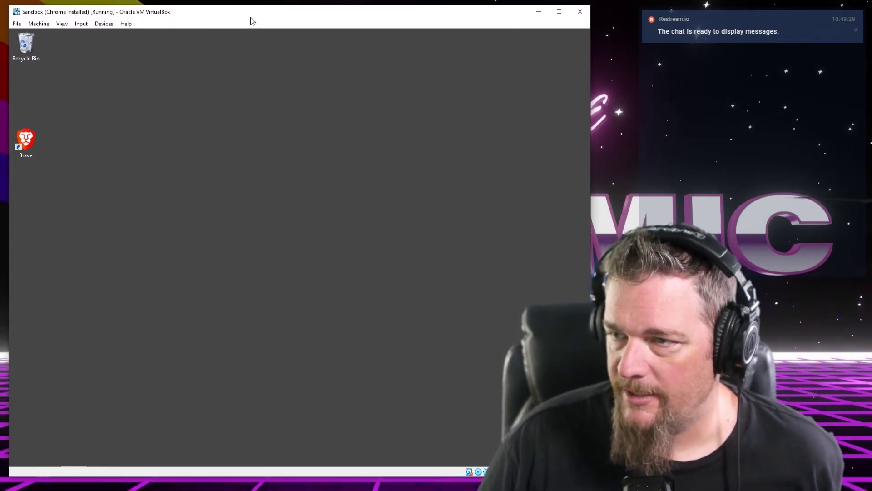
{"action": "left_click_drag", "start_coordinate": [326, 18], "coordinate": [562, 16]}
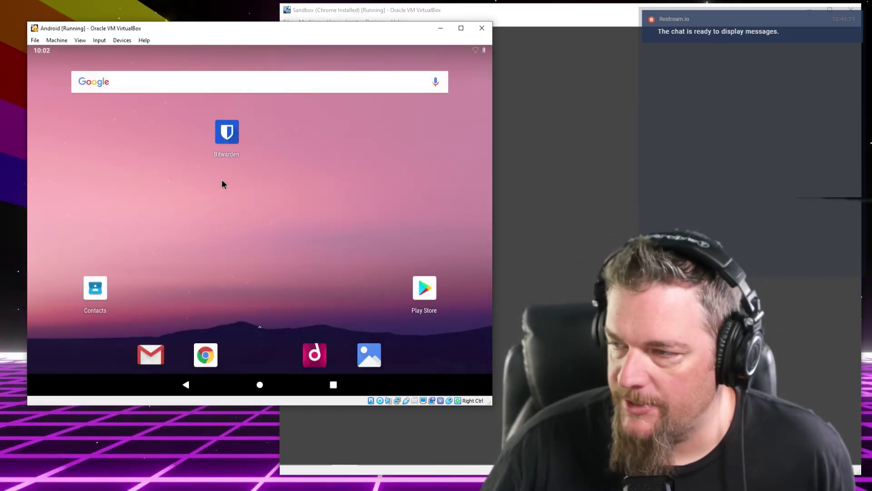
{"action": "left_click", "coordinate": [226, 150]}
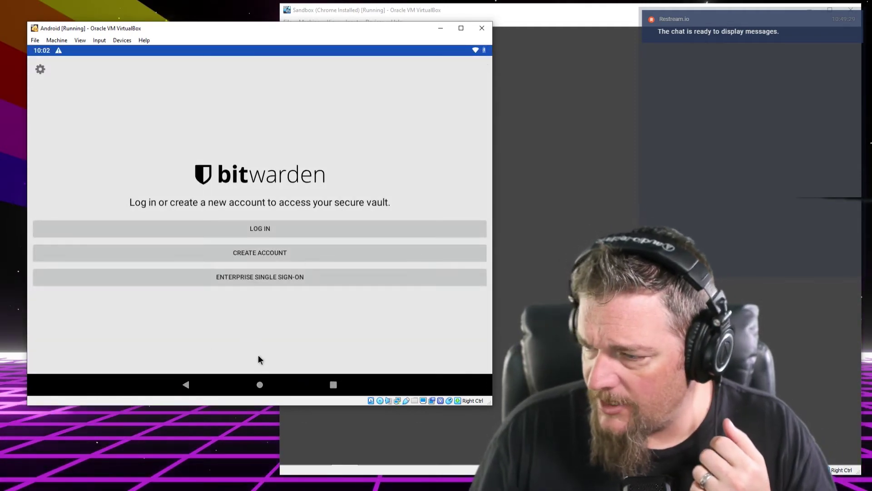
{"action": "left_click", "coordinate": [260, 384]}
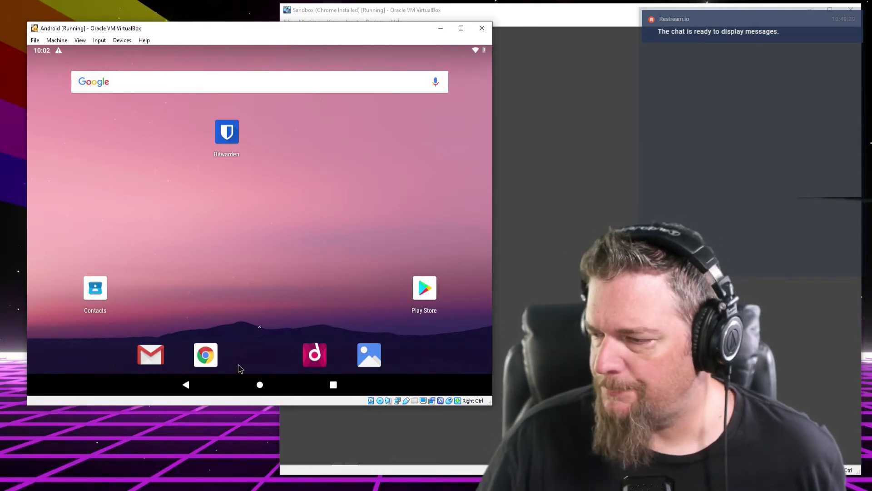
{"action": "left_click_drag", "start_coordinate": [264, 327], "coordinate": [250, 46]}
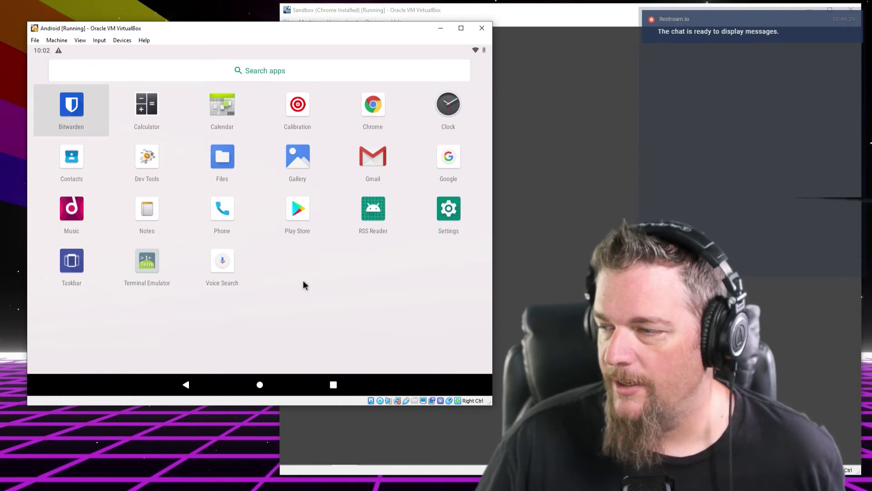
Open Files, turn on Show internal storage, and open the VirtualBox storage
{"action": "left_click", "coordinate": [224, 156]}
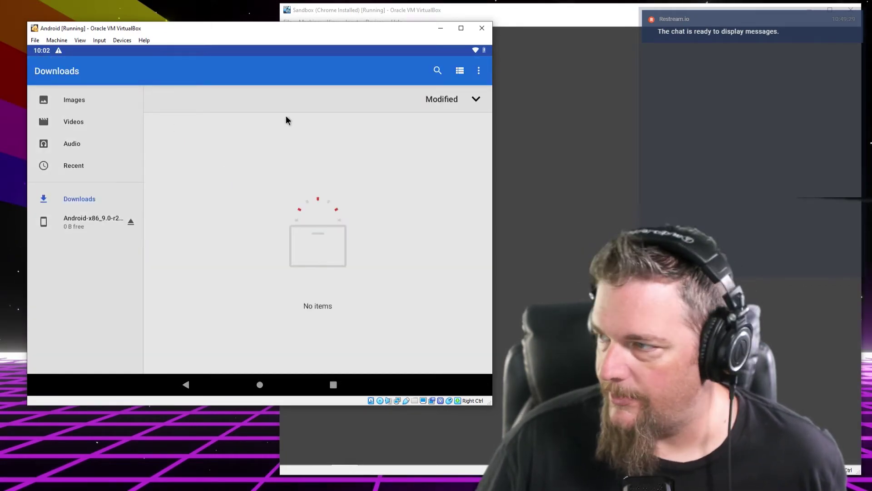
{"action": "left_click", "coordinate": [84, 104]}
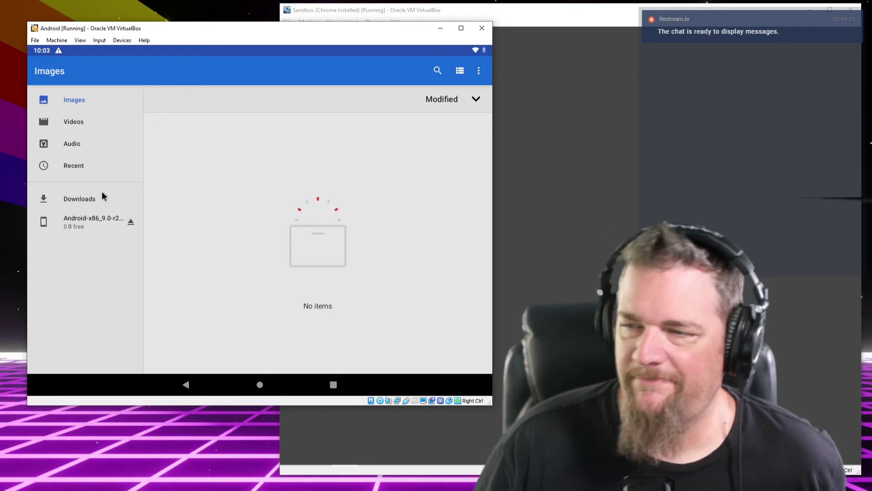
{"action": "left_click", "coordinate": [78, 122]}
{"action": "left_click", "coordinate": [74, 101]}
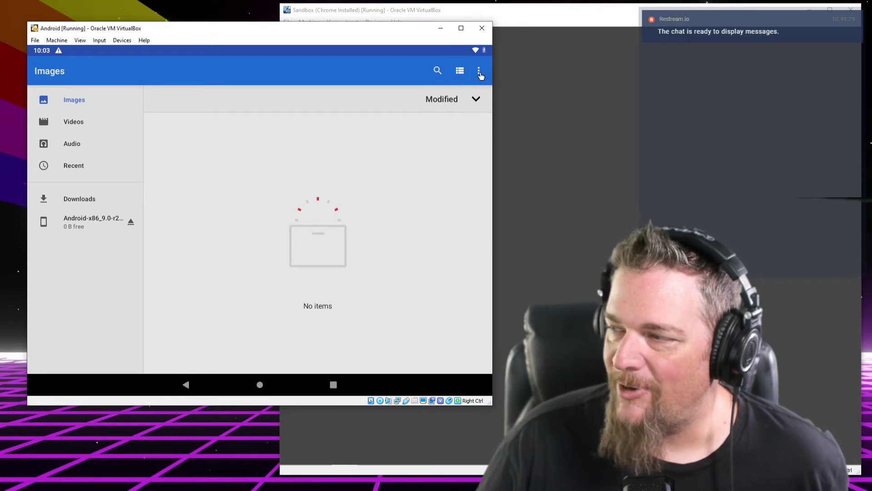
{"action": "left_click", "coordinate": [479, 72]}
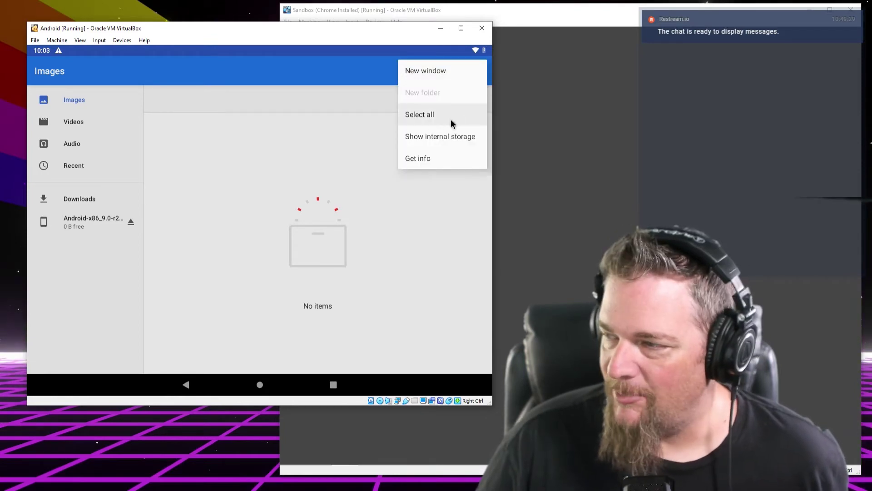
{"action": "left_click", "coordinate": [443, 144]}
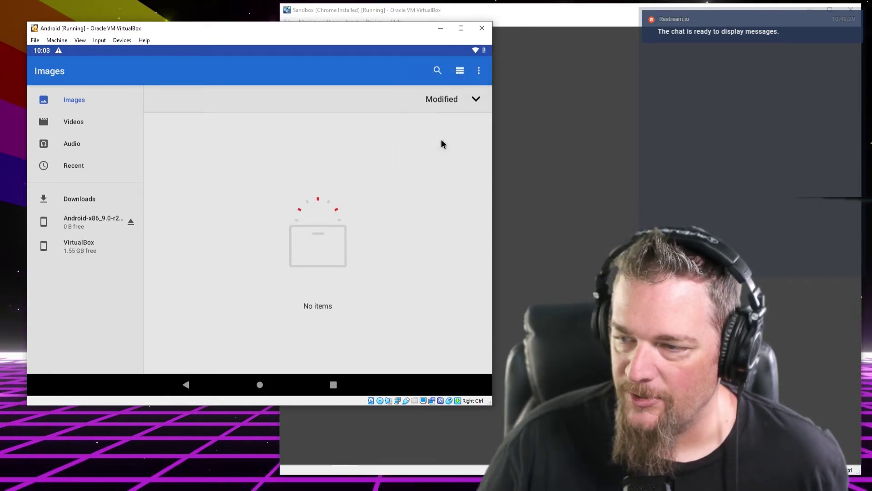
{"action": "left_click", "coordinate": [80, 246]}
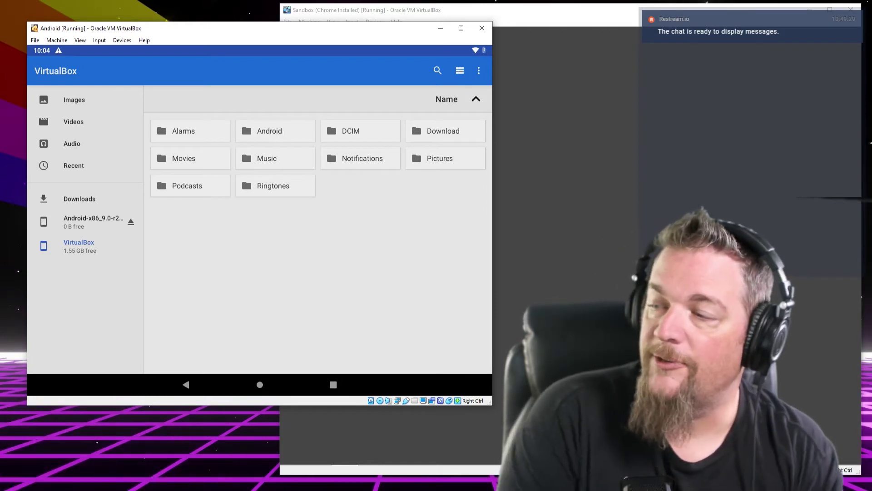
Create a folder named 'Keepass Sync' in the VirtualBox storage, then go Home
{"action": "right_click", "coordinate": [296, 219]}
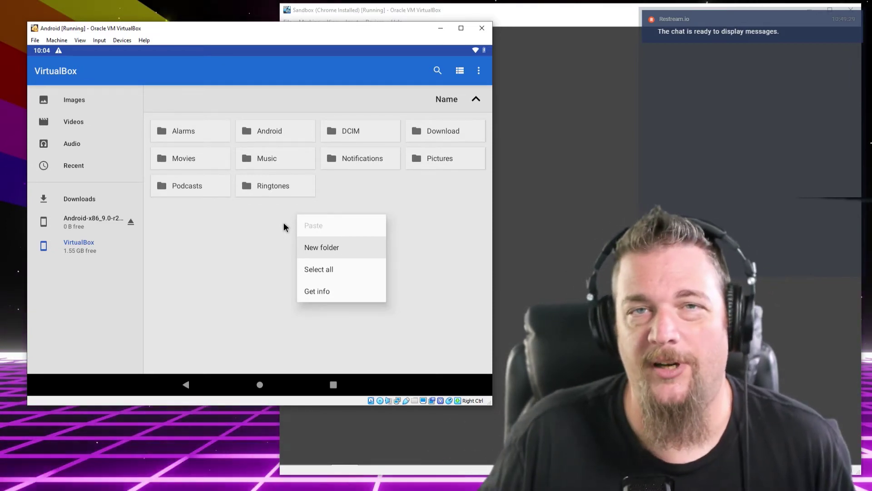
{"action": "left_click", "coordinate": [478, 70]}
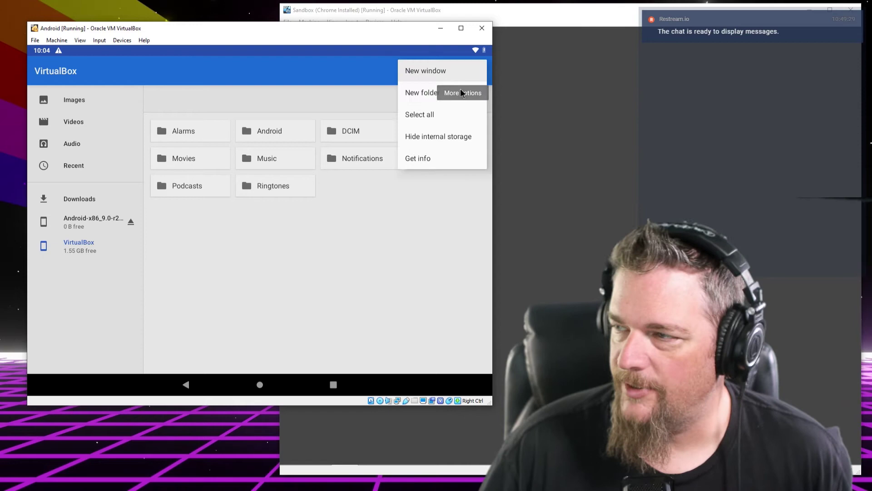
{"action": "left_click", "coordinate": [422, 94]}
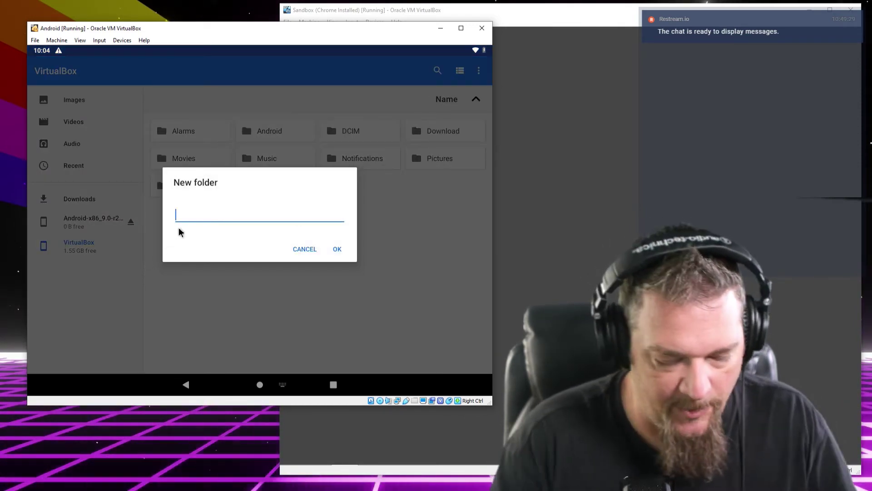
{"action": "type", "text": "Keepass Sync"}
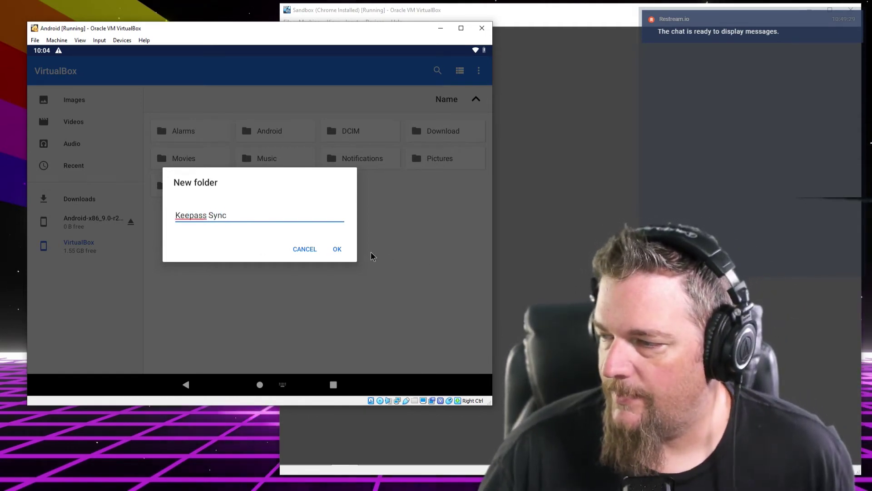
{"action": "left_click", "coordinate": [336, 250]}
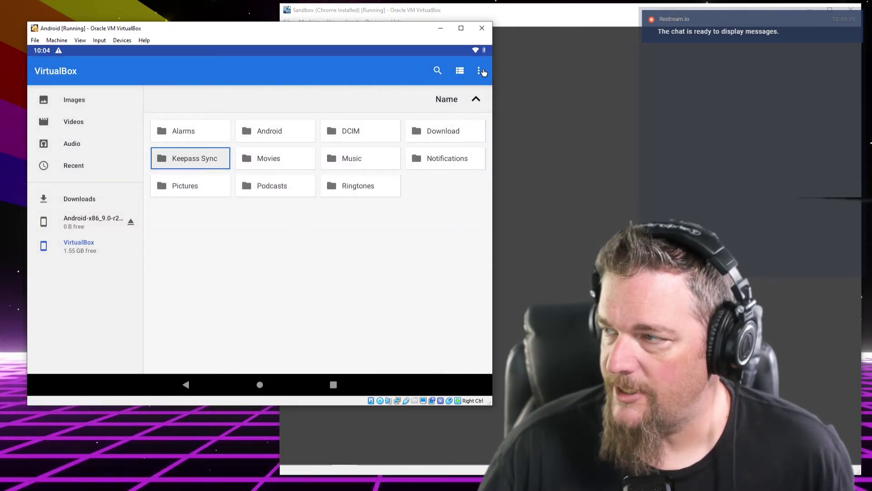
{"action": "left_click", "coordinate": [260, 386]}
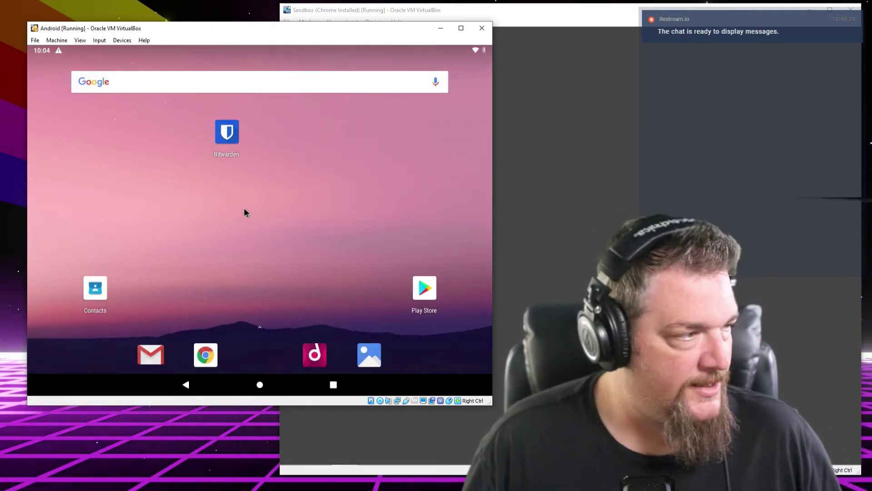
Search the Play Store for 'keepass' and install Keepass2Android Password Safe
{"action": "left_click", "coordinate": [435, 294]}
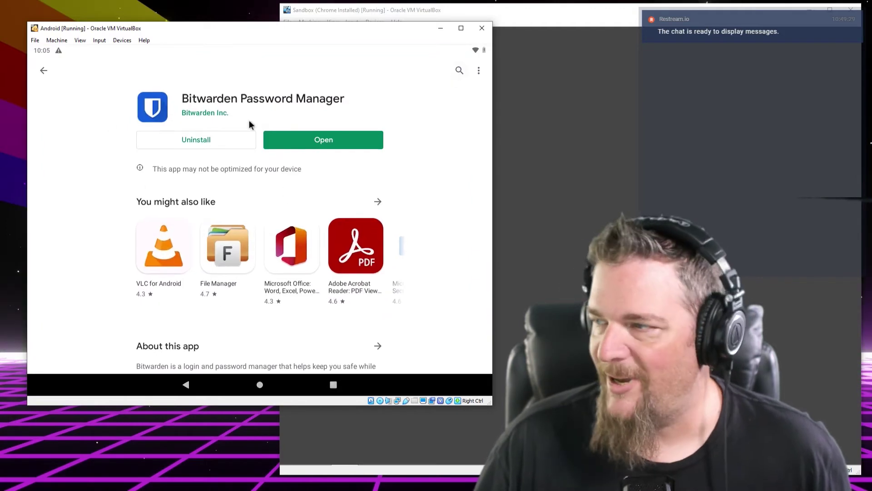
{"action": "left_click", "coordinate": [43, 71]}
{"action": "left_click", "coordinate": [420, 290]}
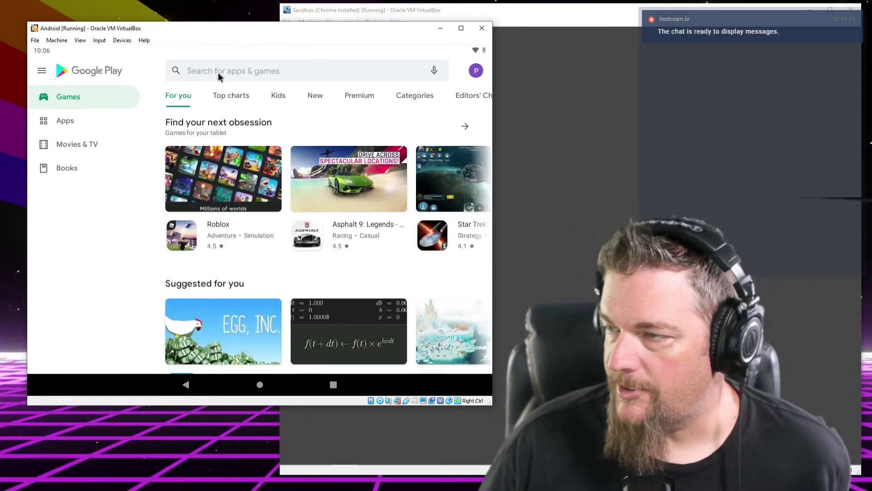
{"action": "left_click", "coordinate": [219, 72]}
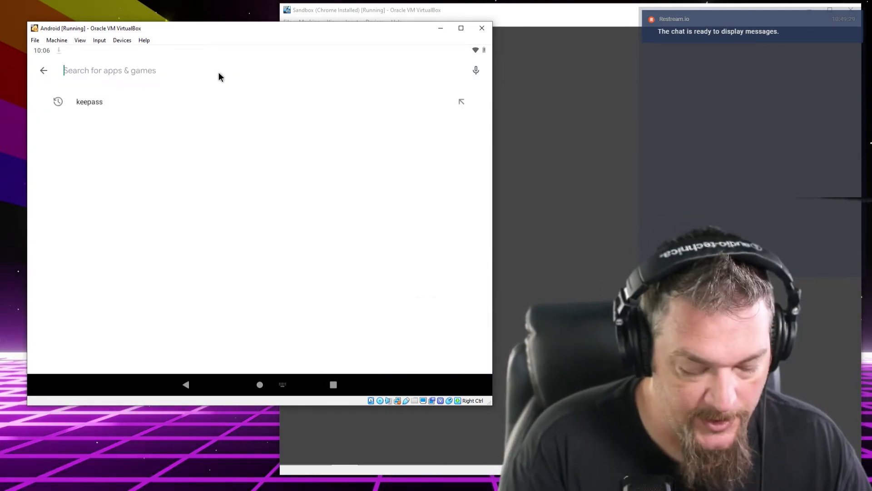
{"action": "type", "text": "keepass"}
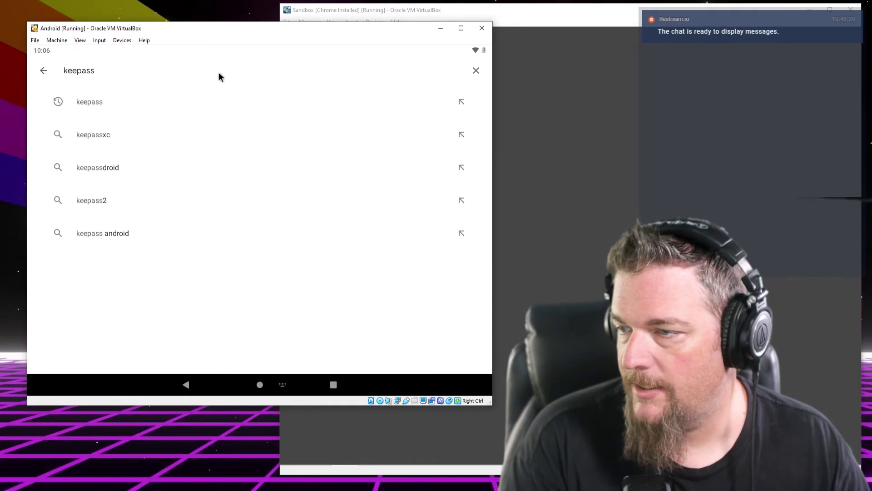
{"action": "key", "text": "Return"}
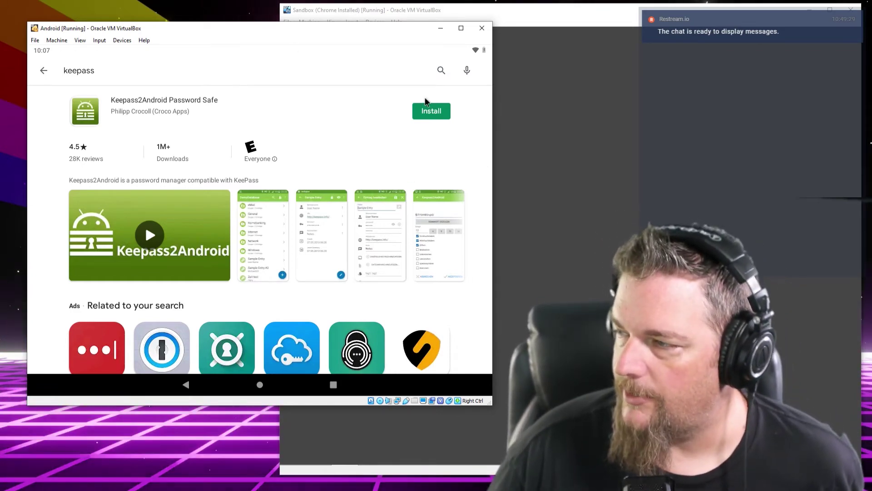
{"action": "left_click", "coordinate": [421, 117]}
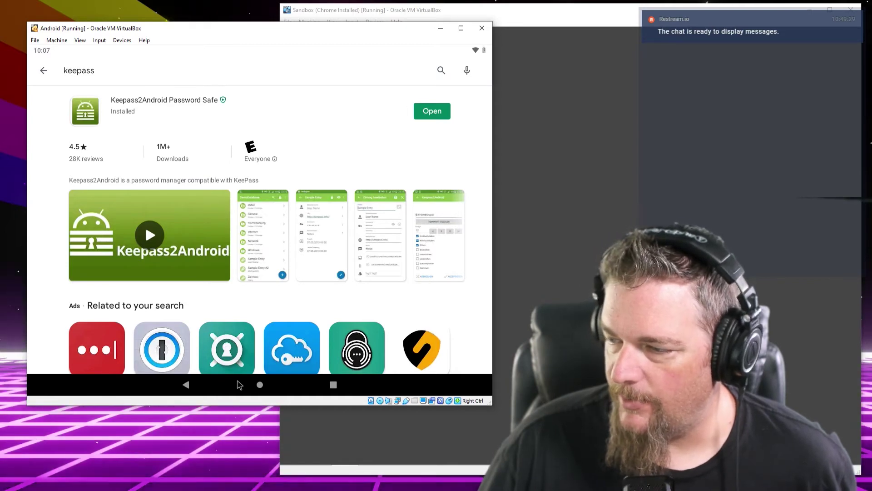
{"action": "left_click", "coordinate": [260, 384]}
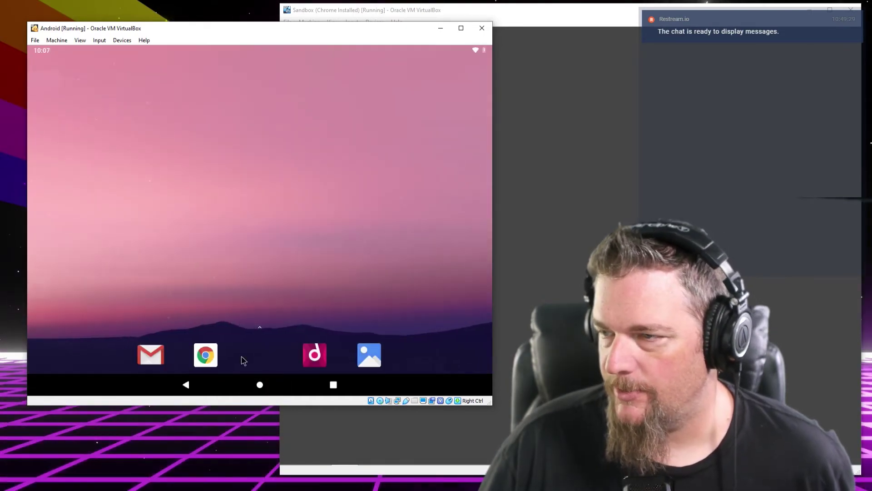
Move Keepass2Android beside Bitwarden, launch it and dismiss the change log
{"action": "left_click_drag", "start_coordinate": [96, 86], "coordinate": [196, 157]}
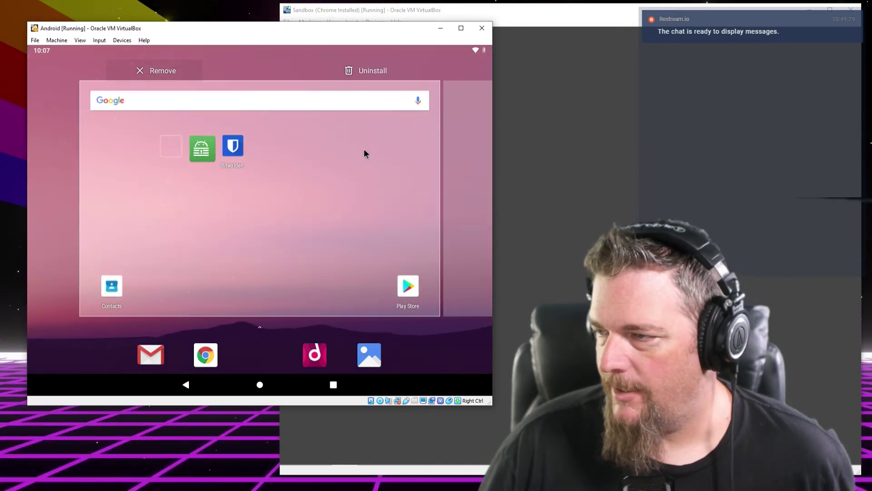
{"action": "left_click_drag", "start_coordinate": [278, 154], "coordinate": [277, 154]}
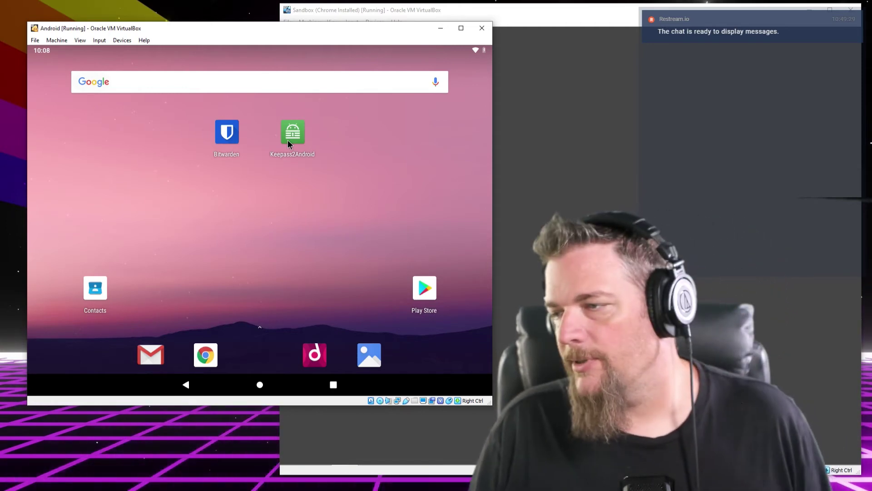
{"action": "left_click", "coordinate": [288, 141]}
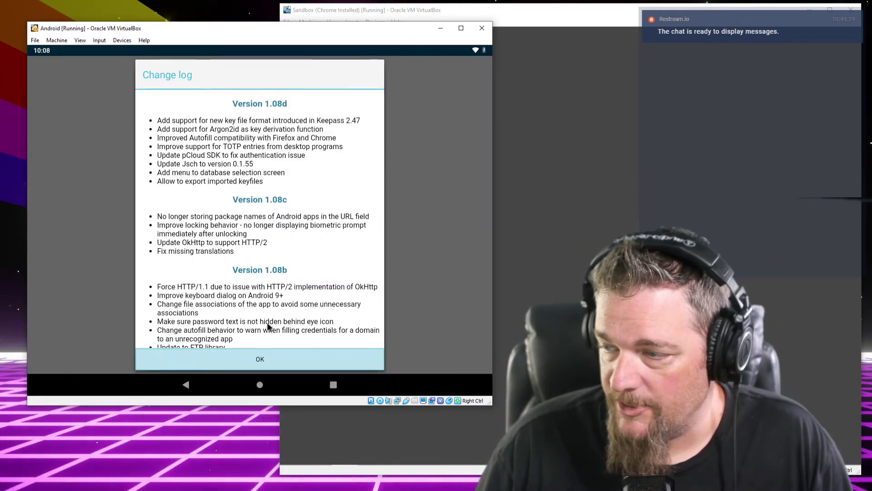
{"action": "left_click", "coordinate": [258, 356]}
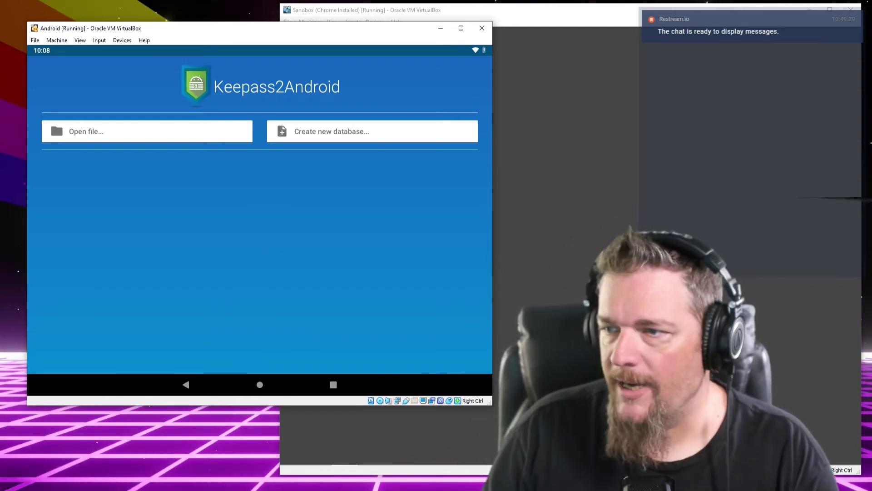
{"action": "left_click", "coordinate": [110, 143]}
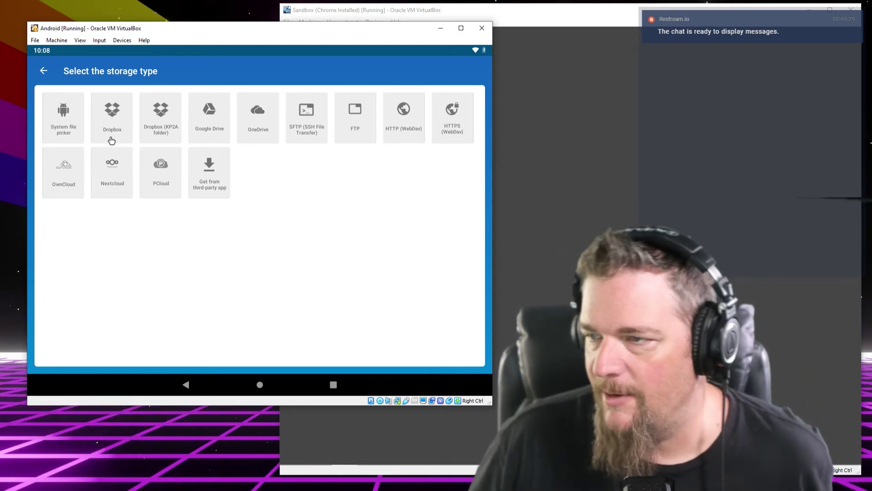
{"action": "left_click", "coordinate": [44, 69]}
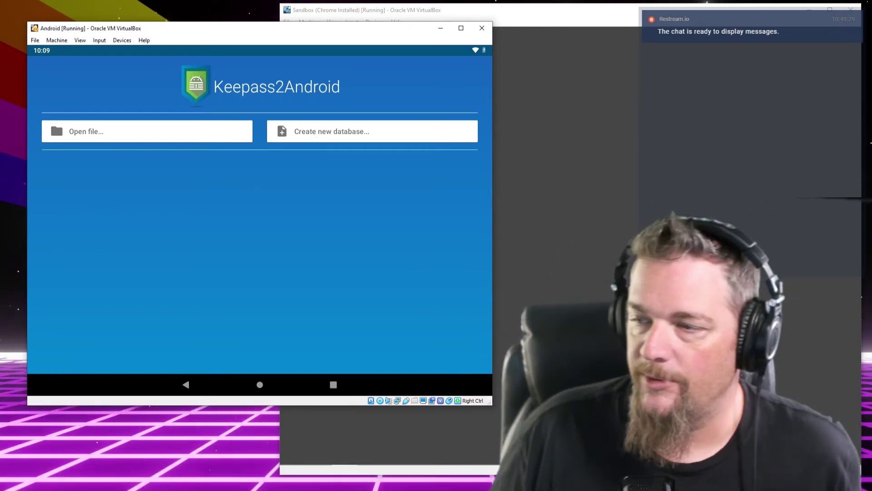
{"action": "left_click", "coordinate": [229, 138]}
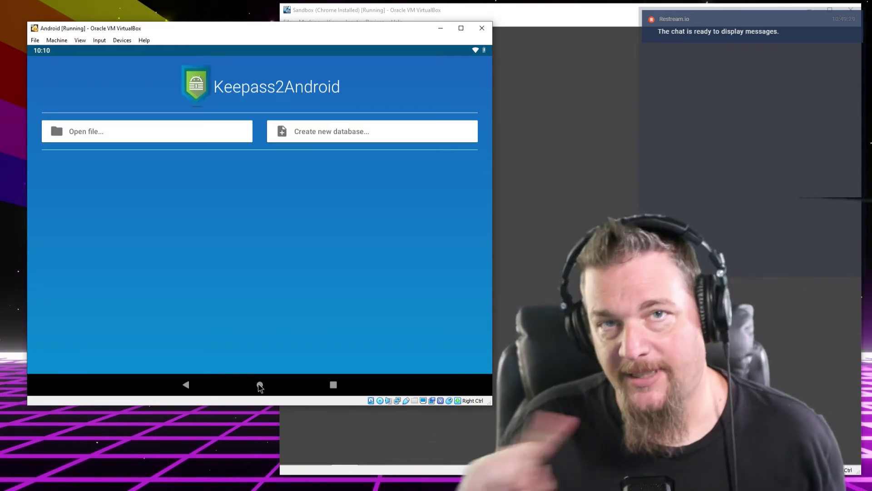
Search the Play Store for 'syncthing', install it, and place its icon beside Keepass2Android
{"action": "left_click", "coordinate": [260, 385]}
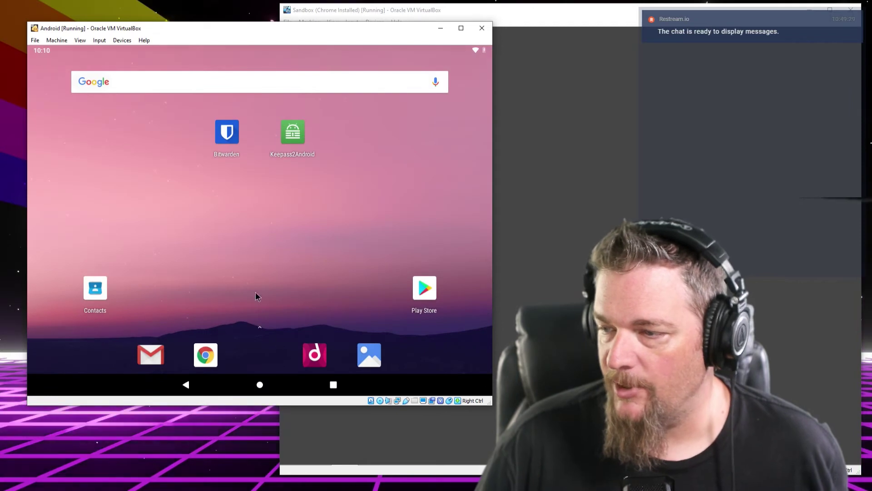
{"action": "left_click", "coordinate": [424, 288]}
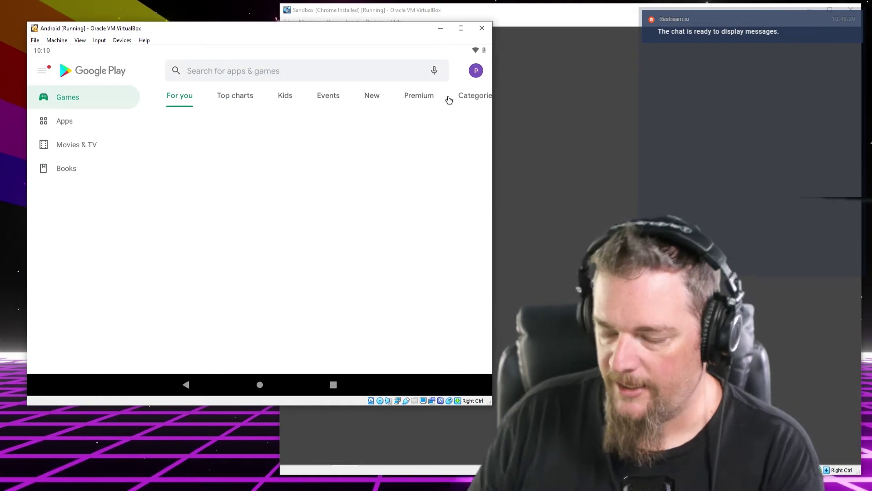
{"action": "left_click", "coordinate": [240, 71]}
{"action": "type", "text": "syn"}
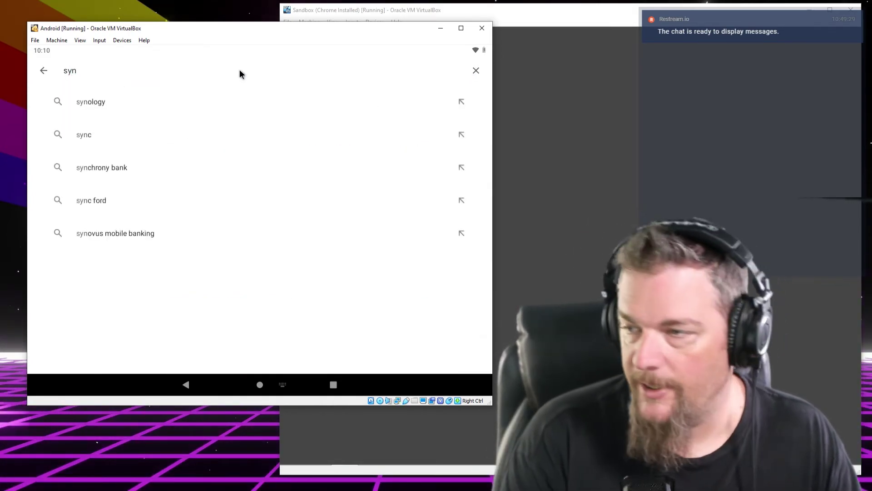
{"action": "type", "text": "cthing"}
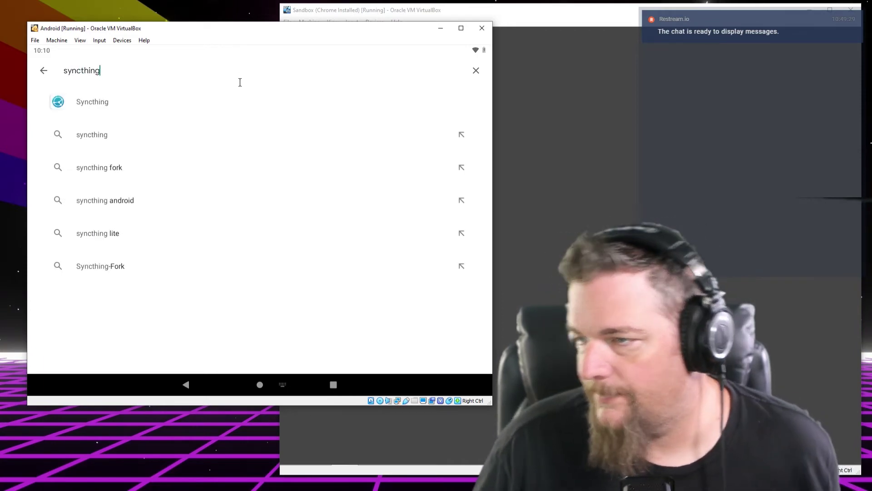
{"action": "left_click", "coordinate": [226, 96]}
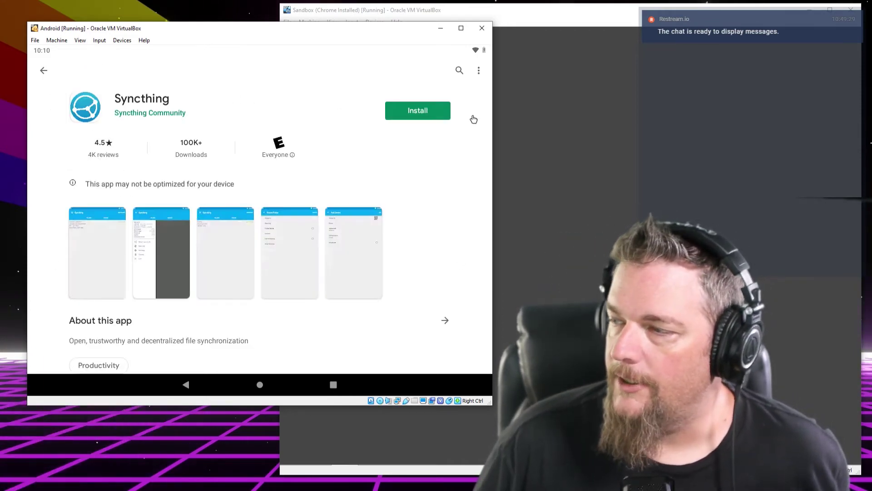
{"action": "left_click", "coordinate": [433, 117]}
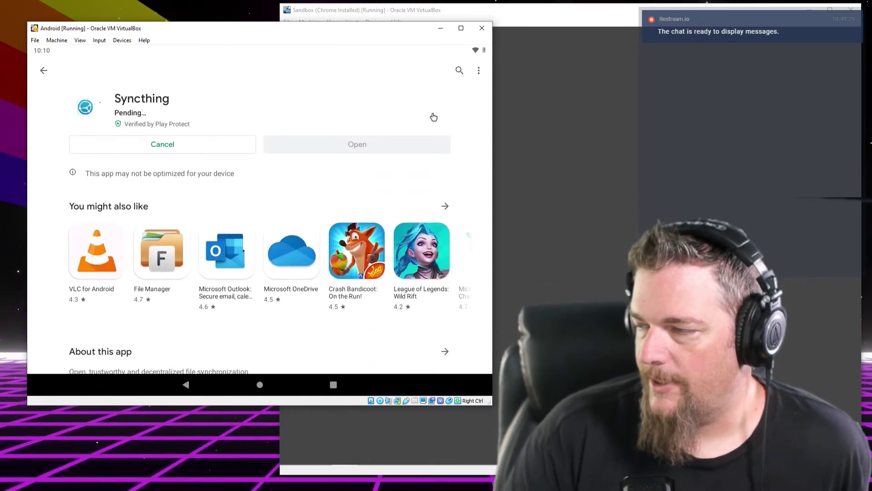
{"action": "left_click", "coordinate": [259, 384]}
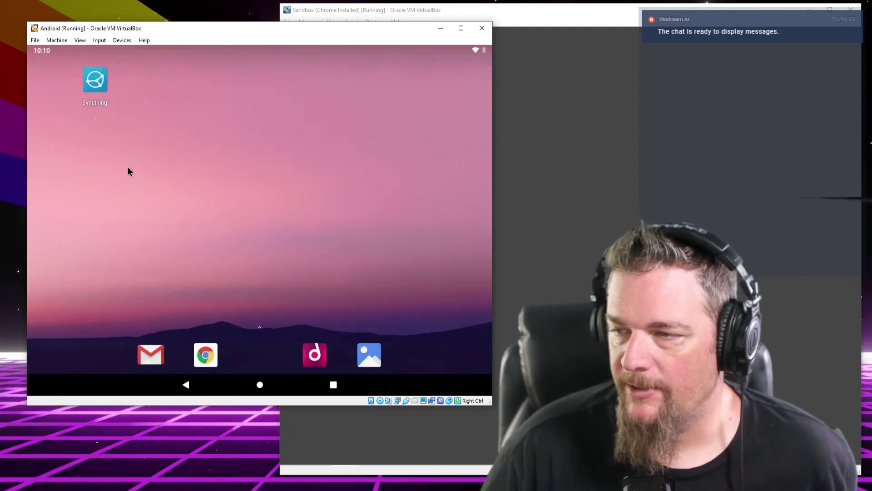
{"action": "left_click_drag", "start_coordinate": [95, 89], "coordinate": [346, 160]}
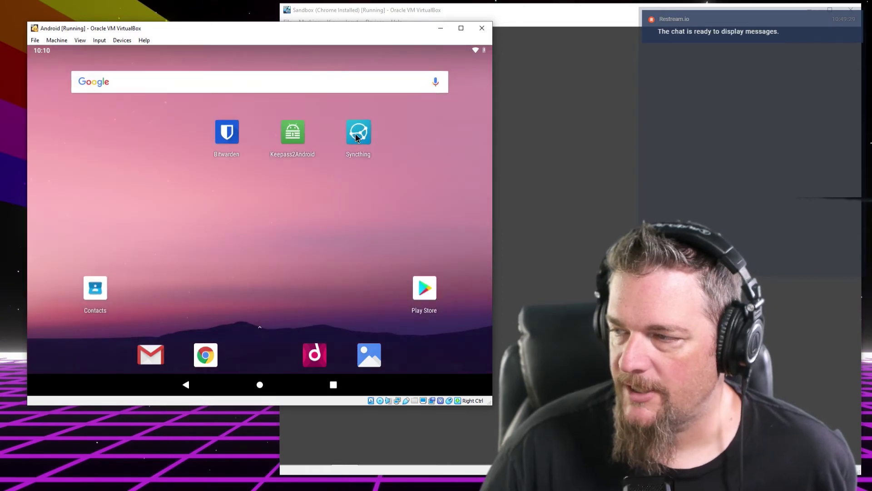
Launch Syncthing and allow it storage access in the welcome setup
{"action": "left_click", "coordinate": [356, 137]}
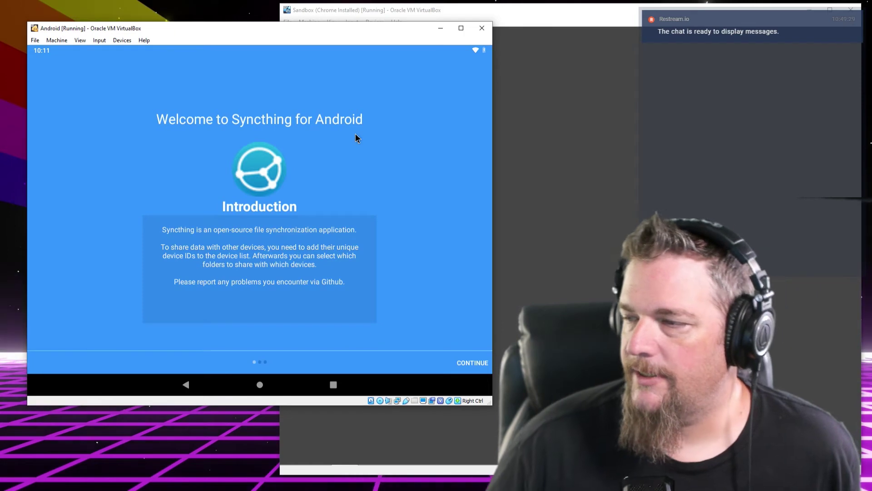
{"action": "left_click", "coordinate": [460, 364]}
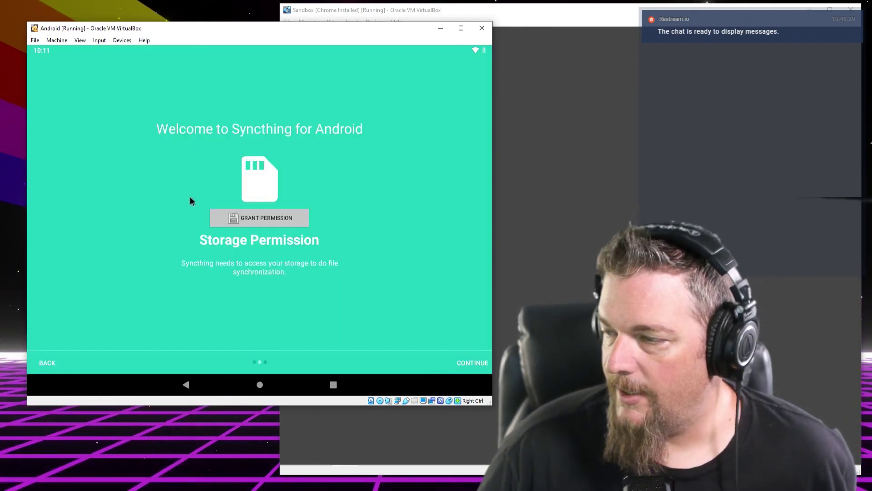
{"action": "left_click", "coordinate": [222, 218]}
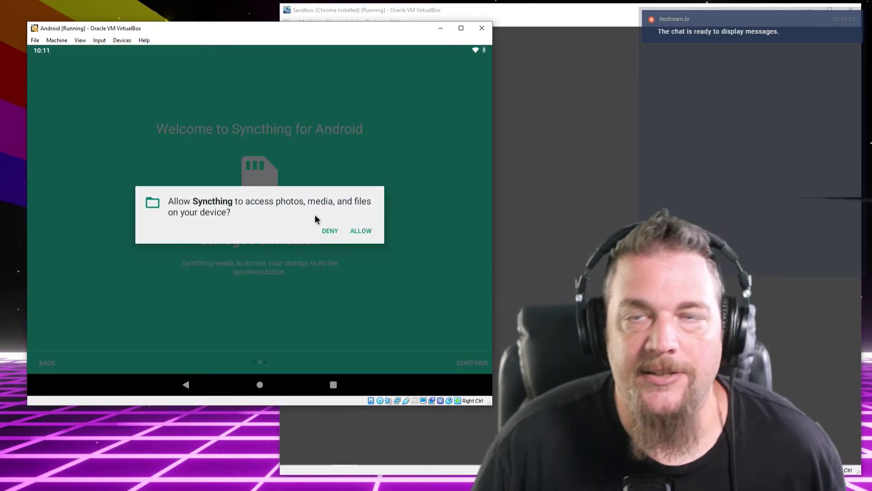
{"action": "left_click", "coordinate": [357, 232]}
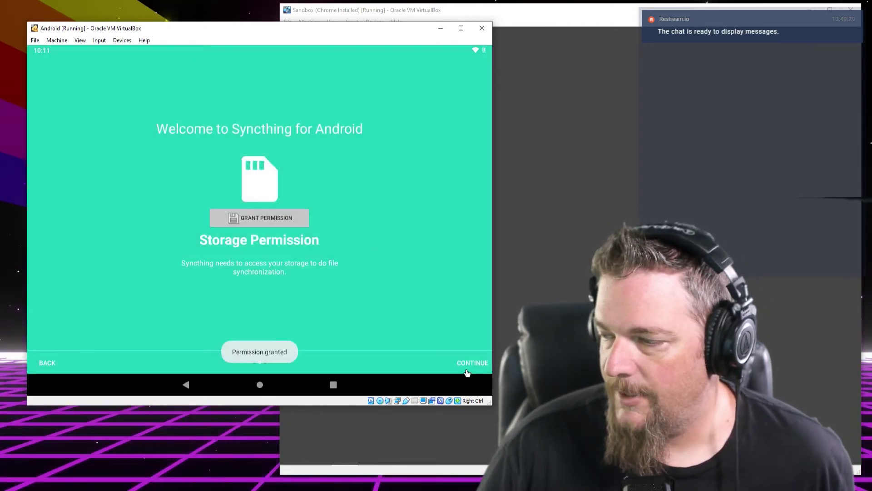
Allow Syncthing location access and finish the welcome setup
{"action": "left_click", "coordinate": [467, 368]}
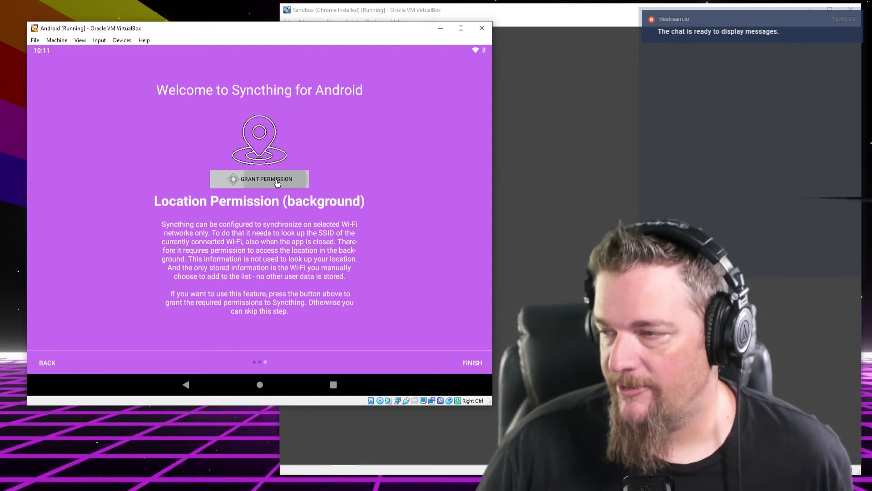
{"action": "left_click", "coordinate": [277, 180]}
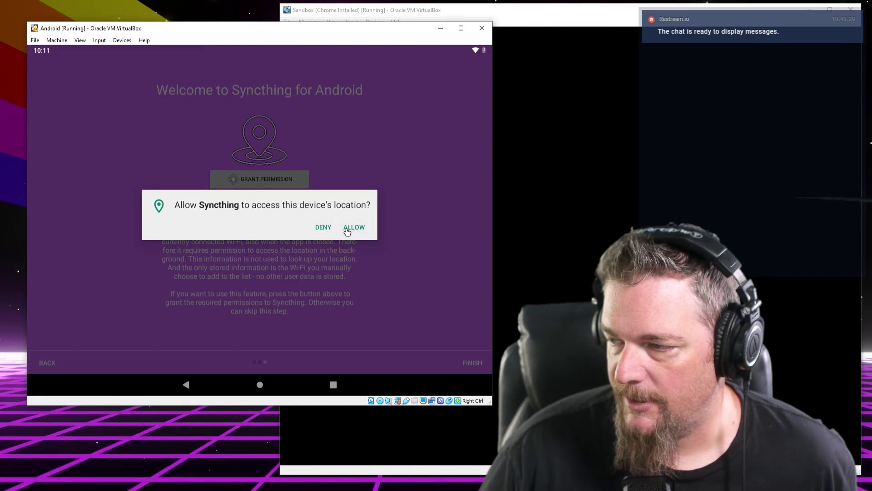
{"action": "left_click", "coordinate": [354, 227]}
{"action": "left_click", "coordinate": [473, 362]}
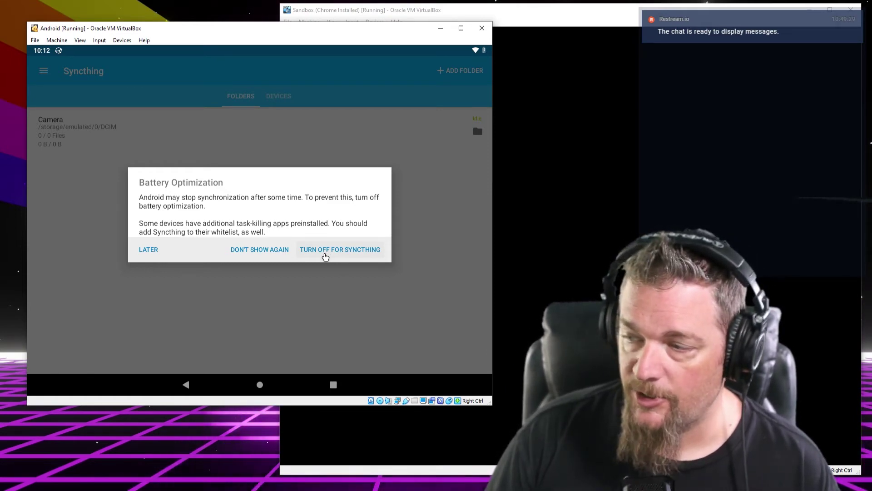
Turn off battery optimisation for Syncthing and let it always run in the background
{"action": "left_click", "coordinate": [326, 257]}
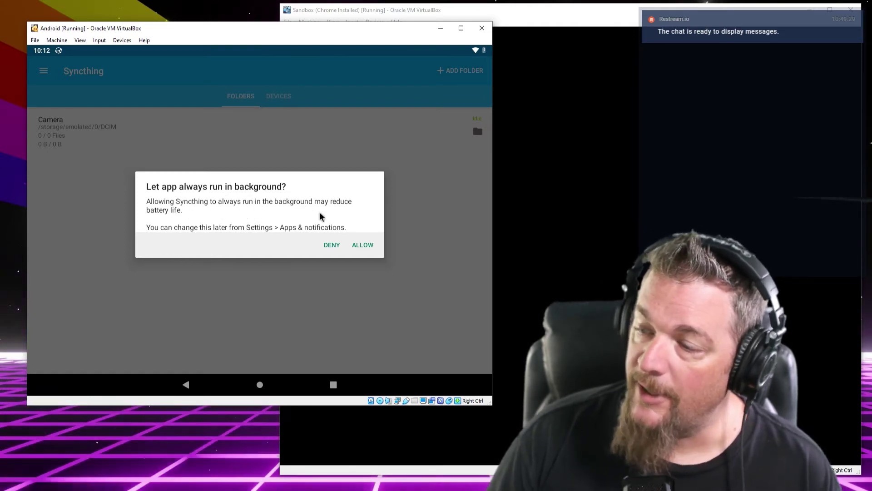
{"action": "left_click", "coordinate": [358, 245]}
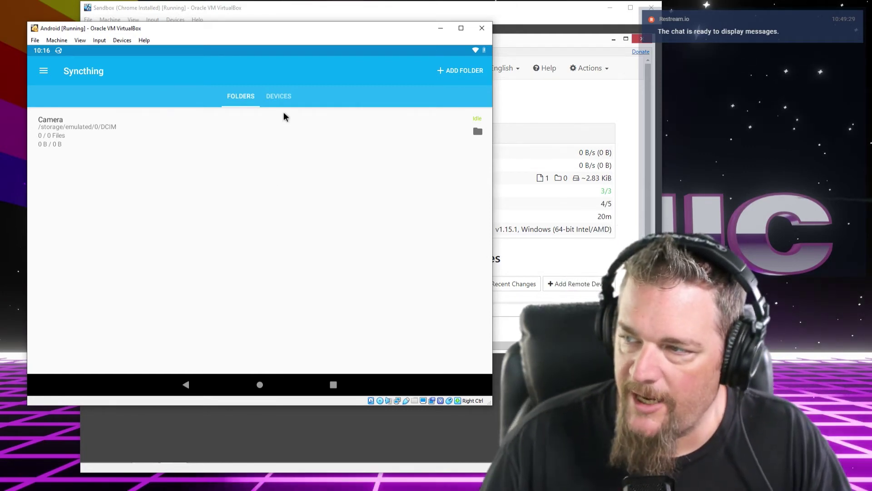
Check the device list and arrange the Windows and Android VM windows side by side
{"action": "left_click", "coordinate": [286, 96]}
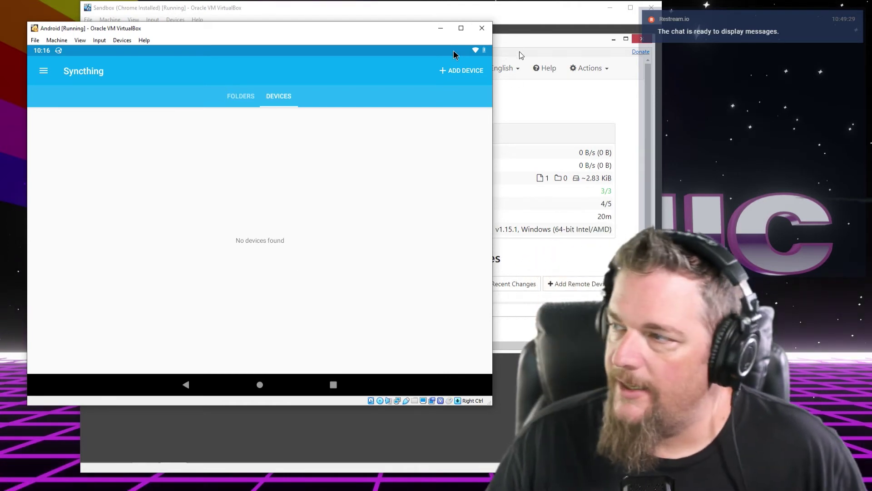
{"action": "left_click", "coordinate": [523, 13]}
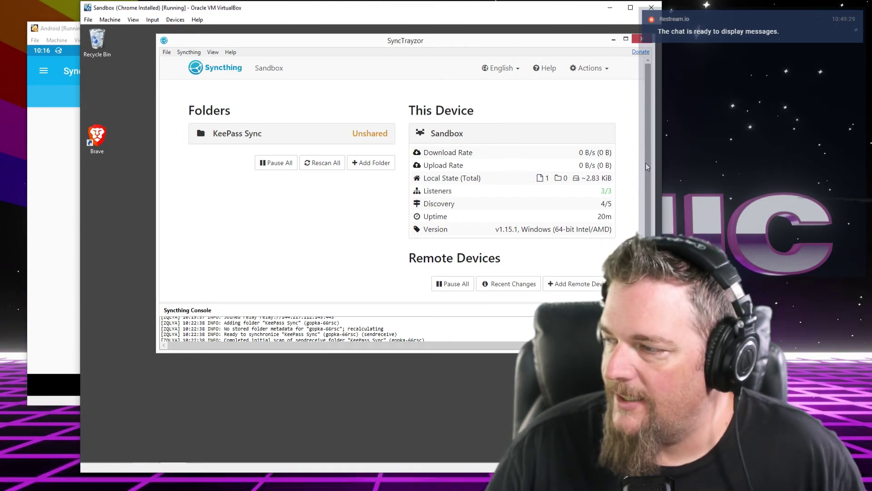
{"action": "left_click_drag", "start_coordinate": [647, 167], "coordinate": [647, 197]}
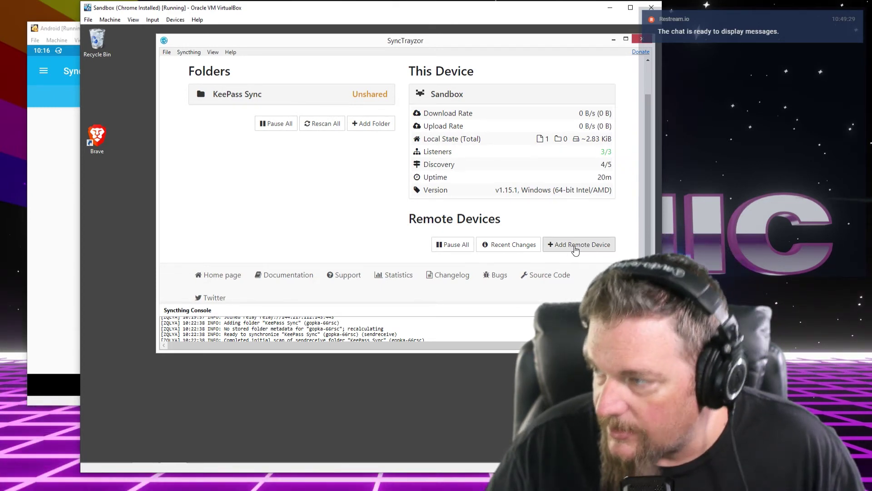
{"action": "left_click_drag", "start_coordinate": [648, 178], "coordinate": [657, 111]}
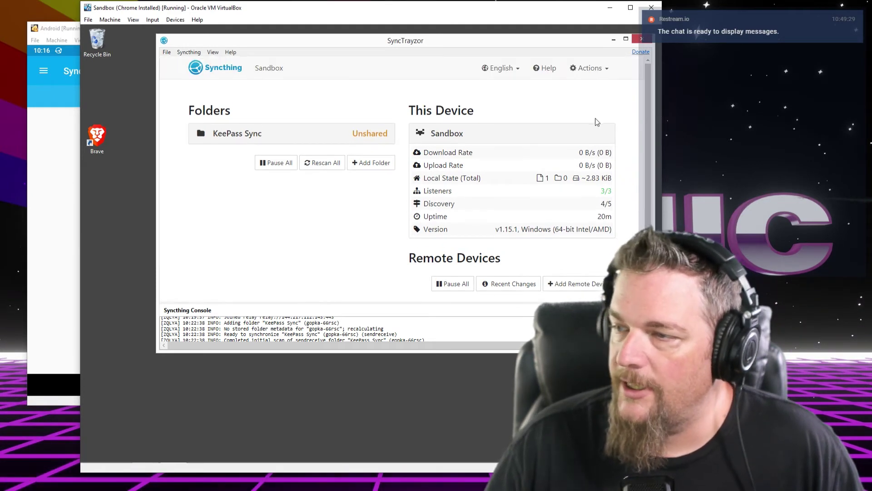
{"action": "left_click_drag", "start_coordinate": [67, 29], "coordinate": [46, 31]}
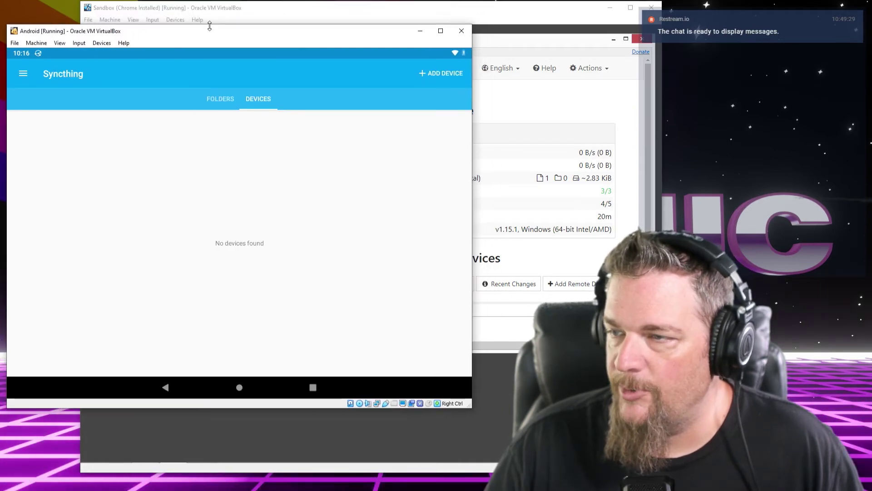
{"action": "left_click", "coordinate": [473, 16]}
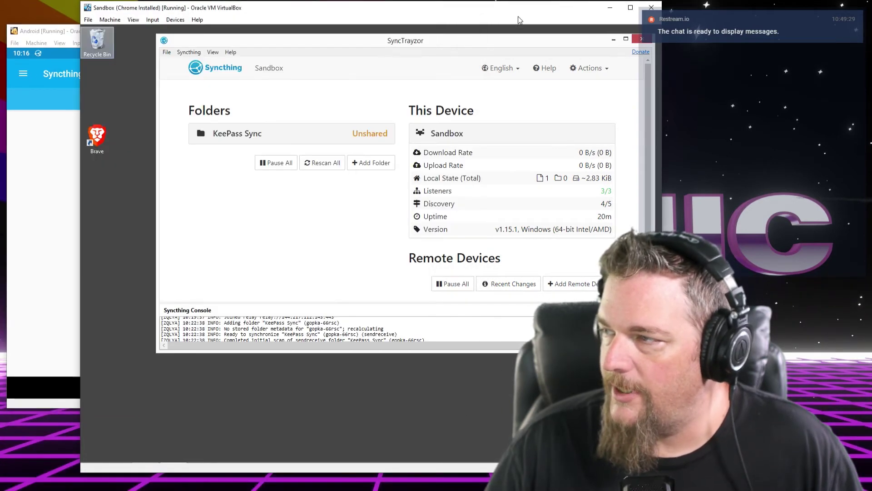
{"action": "left_click", "coordinate": [599, 71]}
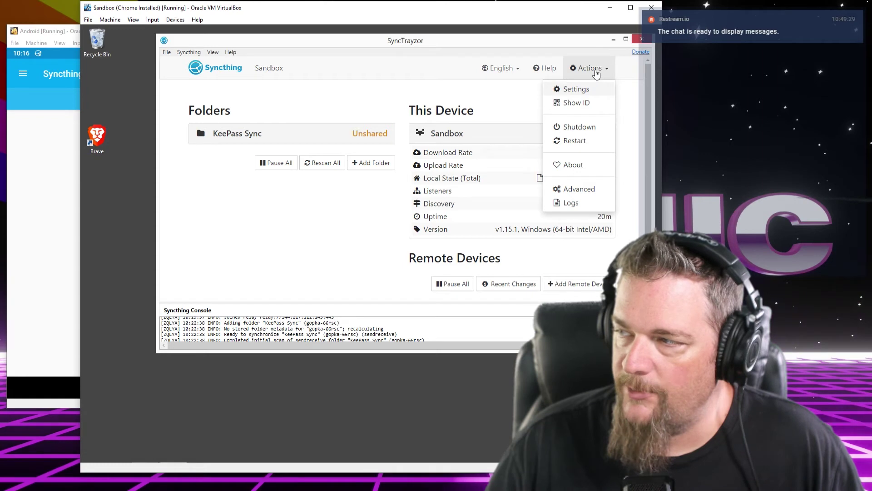
{"action": "left_click", "coordinate": [580, 104]}
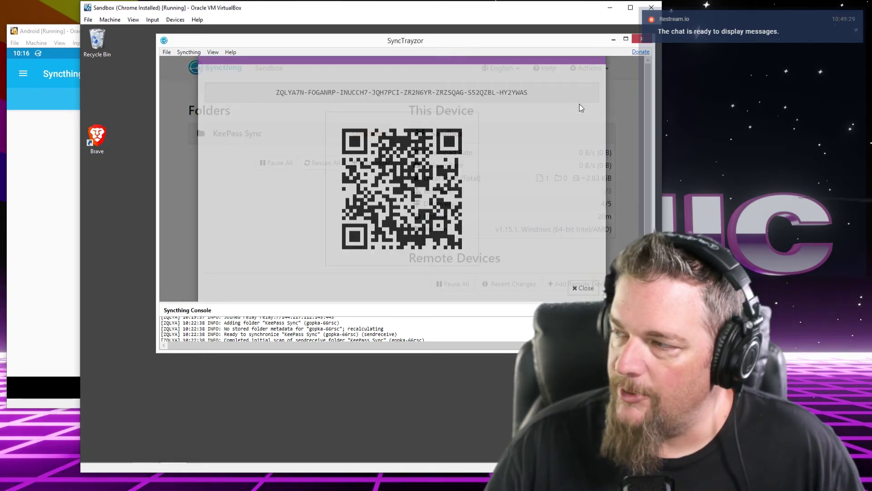
{"action": "scroll", "coordinate": [648, 110], "scroll_direction": "down", "scroll_amount": 2}
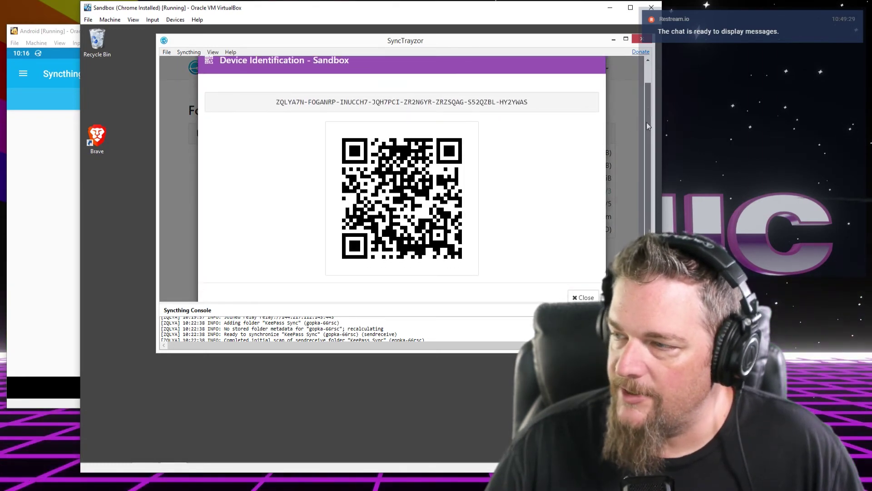
{"action": "left_click_drag", "start_coordinate": [646, 133], "coordinate": [646, 145]}
{"action": "mouse_move", "coordinate": [77, 31]}
{"action": "left_mouse_down"}
{"action": "mouse_move", "coordinate": [99, 41]}
{"action": "mouse_move", "coordinate": [399, 58]}
{"action": "mouse_move", "coordinate": [190, 44]}
{"action": "mouse_move", "coordinate": [78, 24]}
{"action": "left_mouse_up"}
{"action": "left_click_drag", "start_coordinate": [168, 12], "coordinate": [340, 10]}
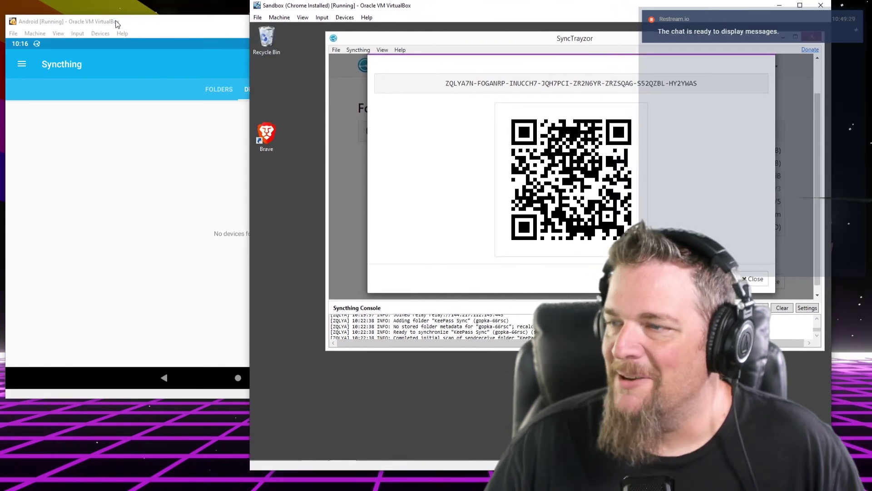
{"action": "left_click", "coordinate": [156, 26]}
{"action": "left_click", "coordinate": [430, 62]}
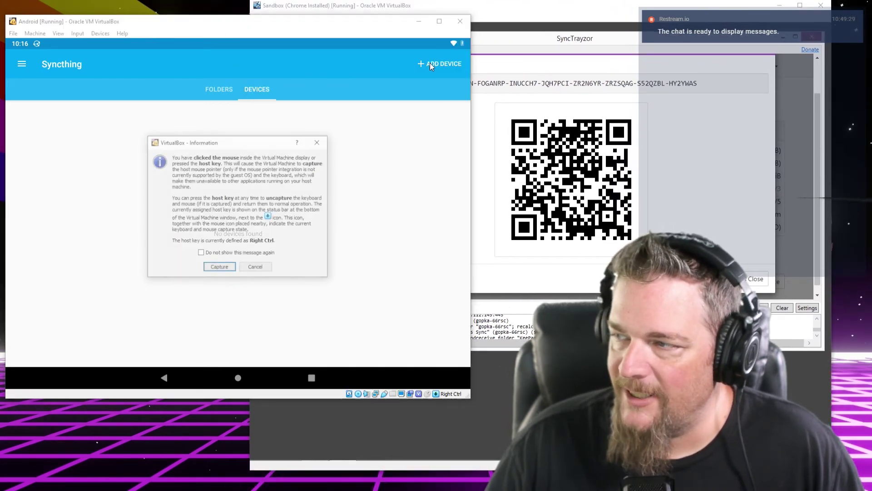
Capture the mouse in the Android VM, open Add Device, and launch the QR scanner
{"action": "left_click", "coordinate": [223, 267]}
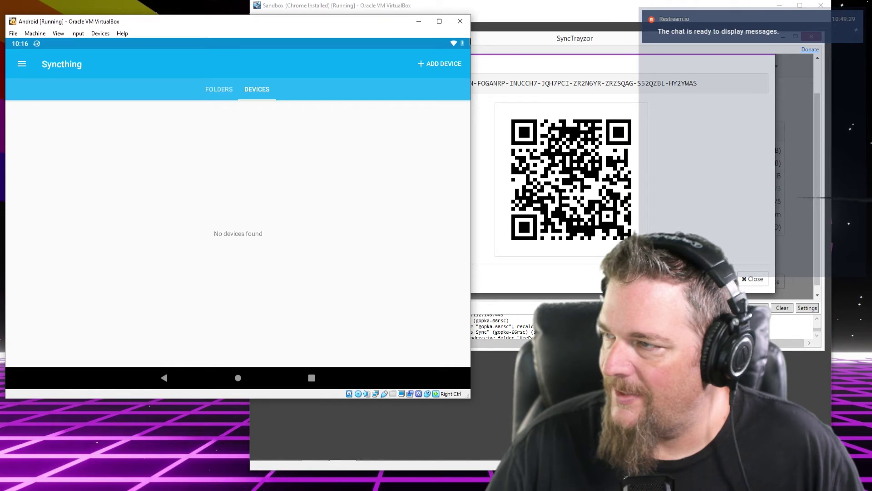
{"action": "left_click", "coordinate": [422, 61]}
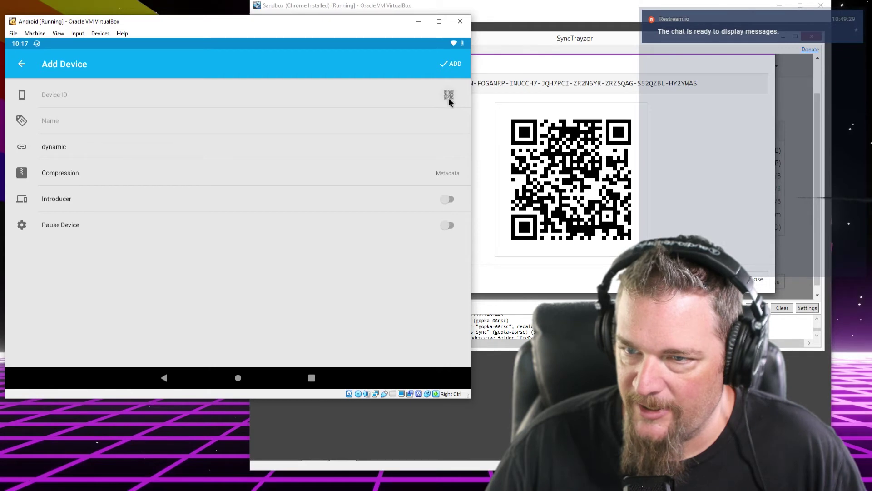
{"action": "left_click", "coordinate": [449, 95]}
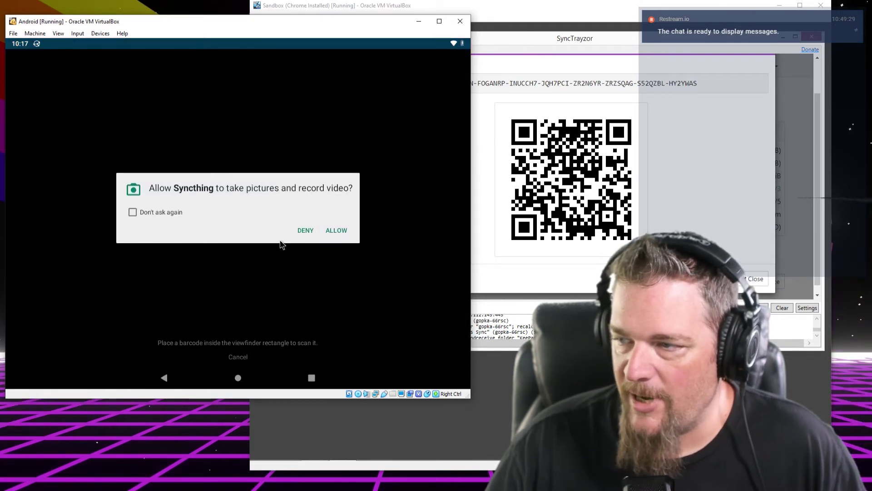
Grant Syncthing camera access, then exit the black scanner back to the Add Device form
{"action": "left_click", "coordinate": [337, 232]}
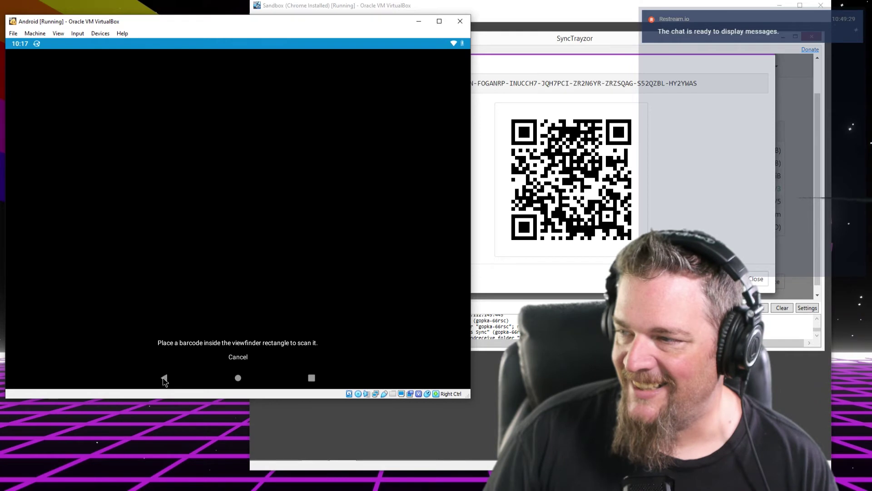
{"action": "left_click", "coordinate": [164, 378]}
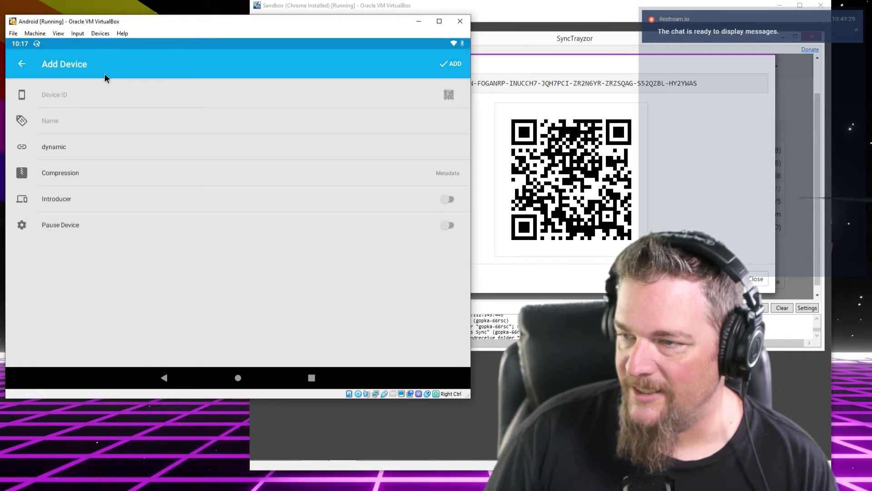
Enter the Sandbox device ID, name it Home Computer, save, and return to the device list
{"action": "left_click", "coordinate": [97, 93]}
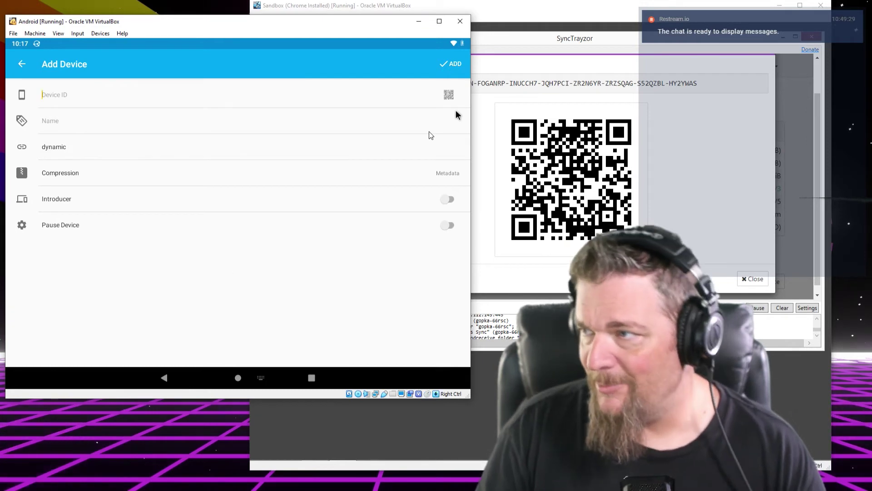
{"action": "left_click", "coordinate": [508, 23]}
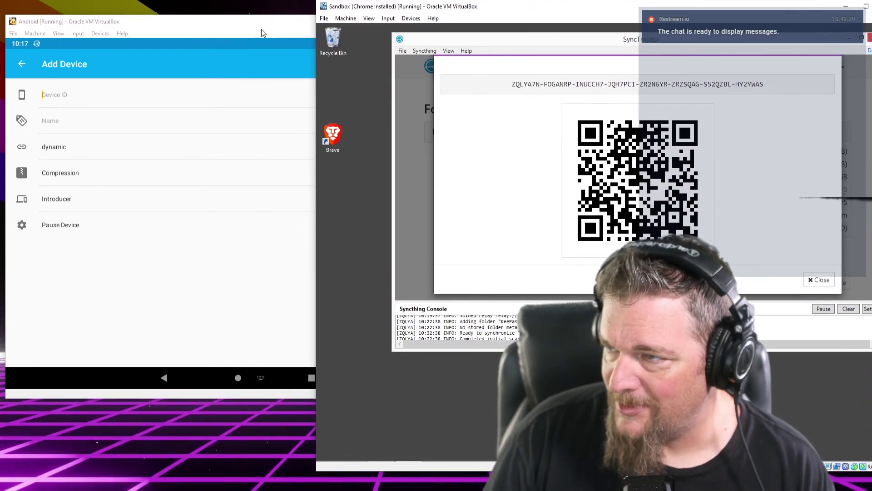
{"action": "left_click", "coordinate": [263, 31]}
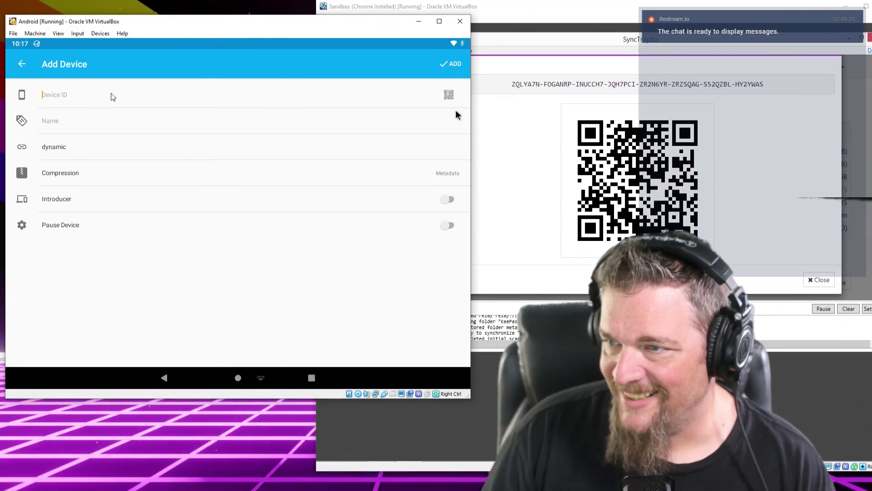
{"action": "left_click", "coordinate": [456, 110]}
{"action": "key", "text": "Return"}
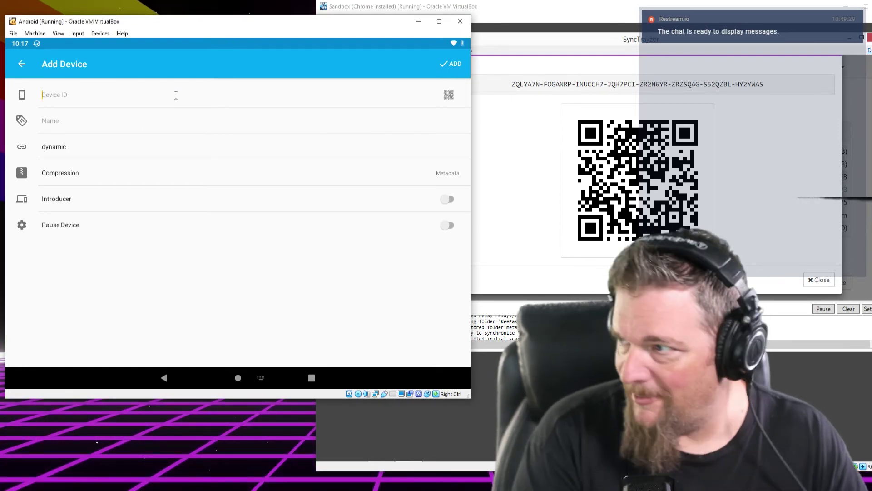
{"action": "type", "text": "zqlya7n-foganrp-inucc"}
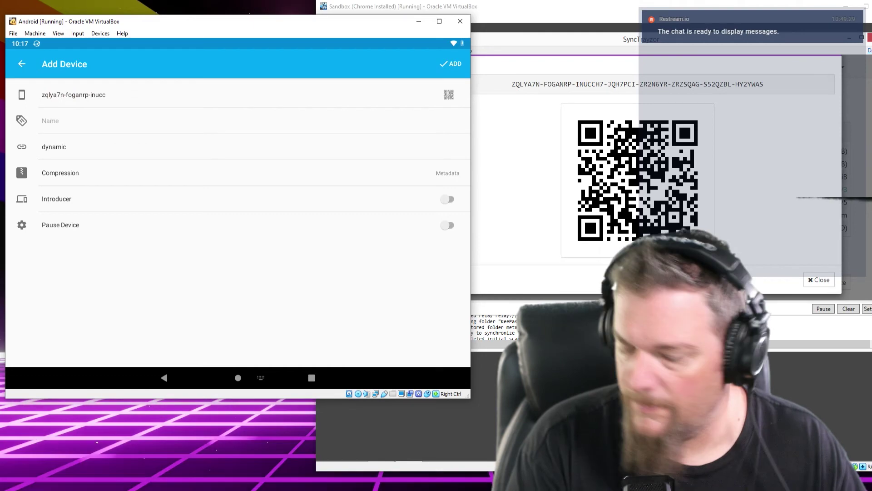
{"action": "type", "text": "h7-jqh7pcizr2n6yrzrzsqags52qzbl-"}
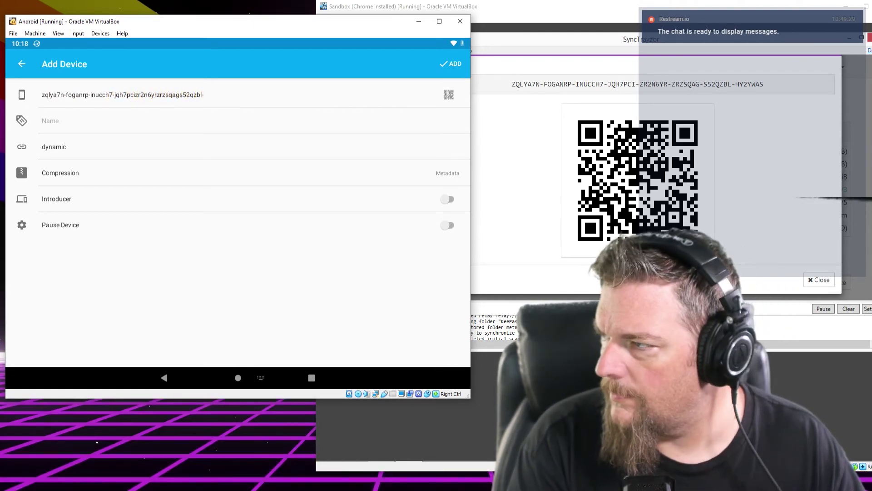
{"action": "type", "text": "hy2ywas"}
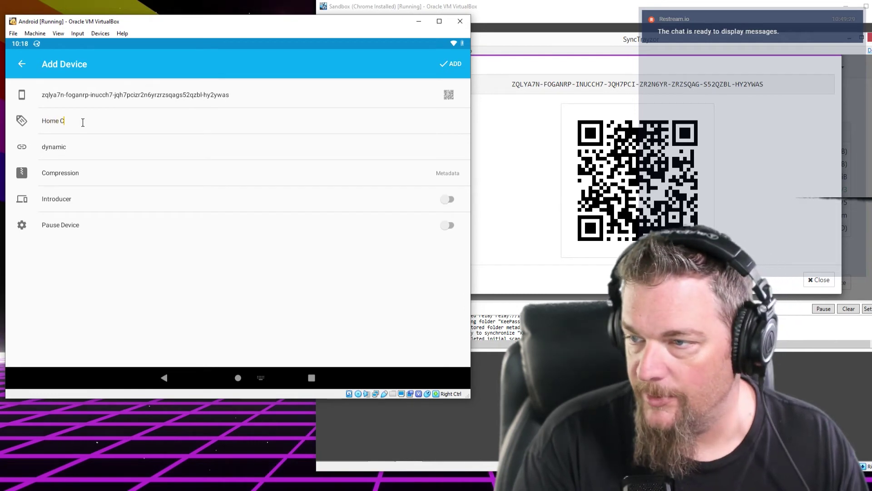
{"action": "type", "text": "er"}
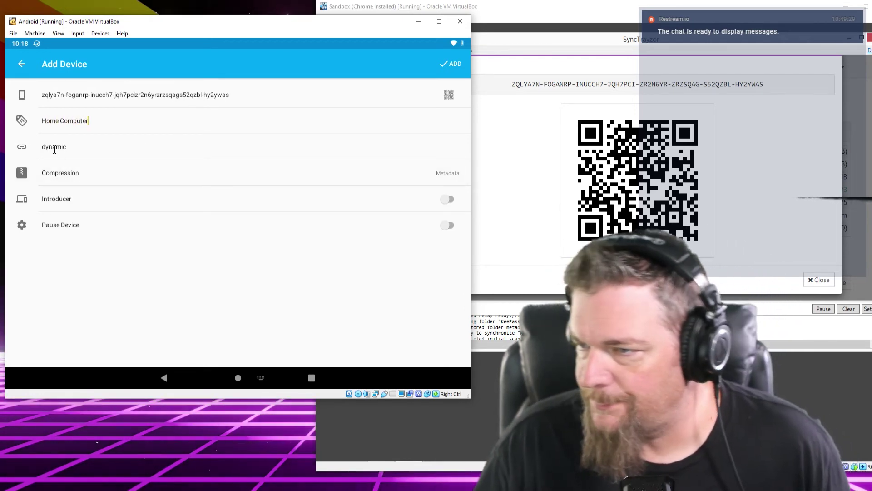
{"action": "left_click", "coordinate": [61, 149]}
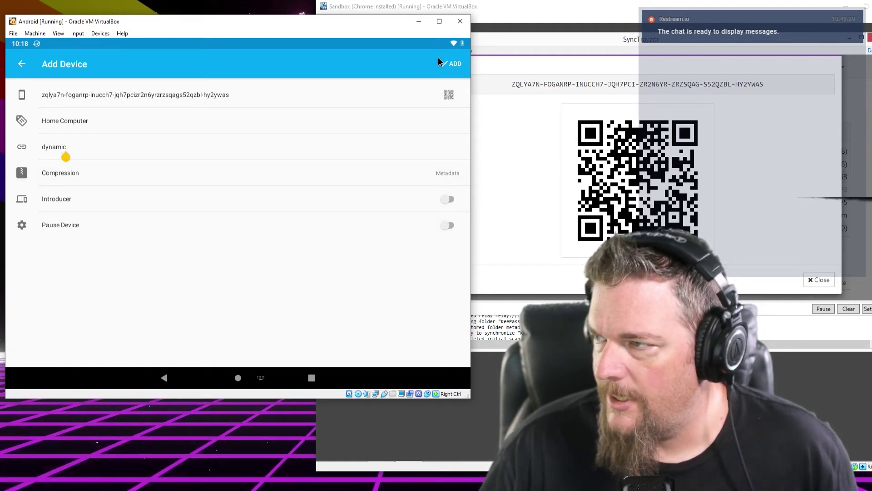
{"action": "left_click", "coordinate": [447, 67]}
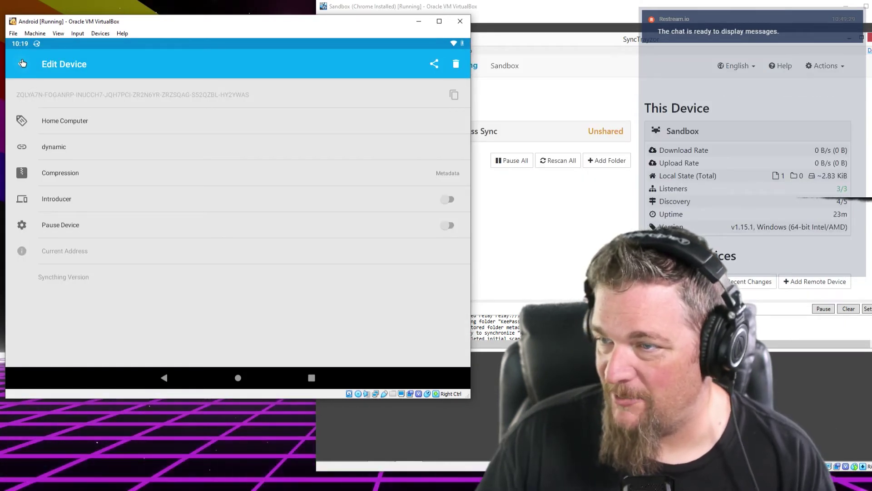
{"action": "left_click", "coordinate": [23, 63]}
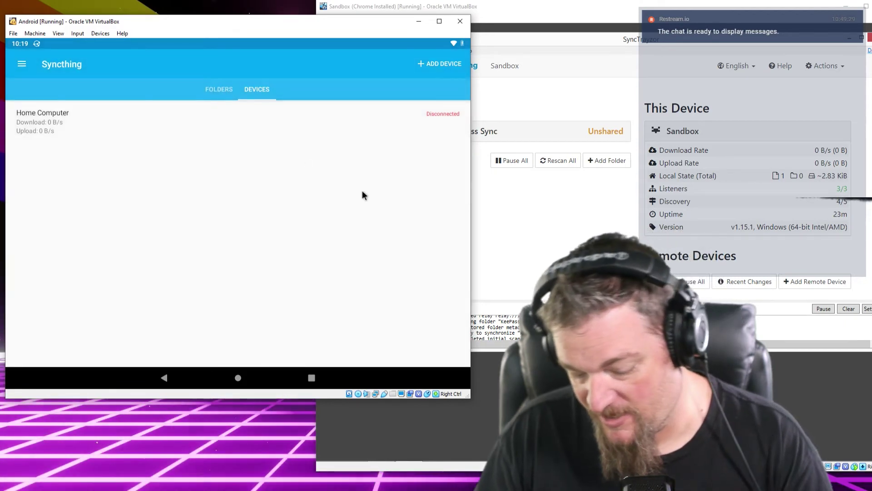
Move the Sandbox window into view and open the KeePass Sync folder's settings in SyncTrayzor
{"action": "left_click", "coordinate": [555, 12]}
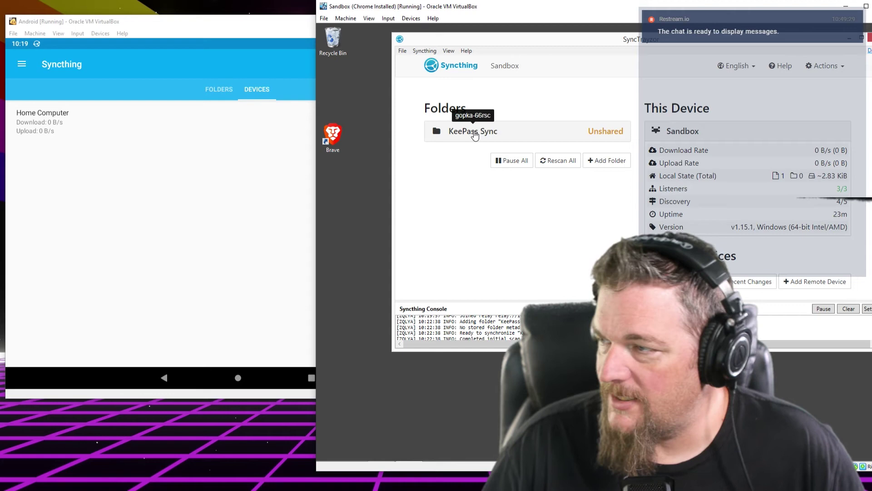
{"action": "left_click_drag", "start_coordinate": [525, 7], "coordinate": [274, 7]}
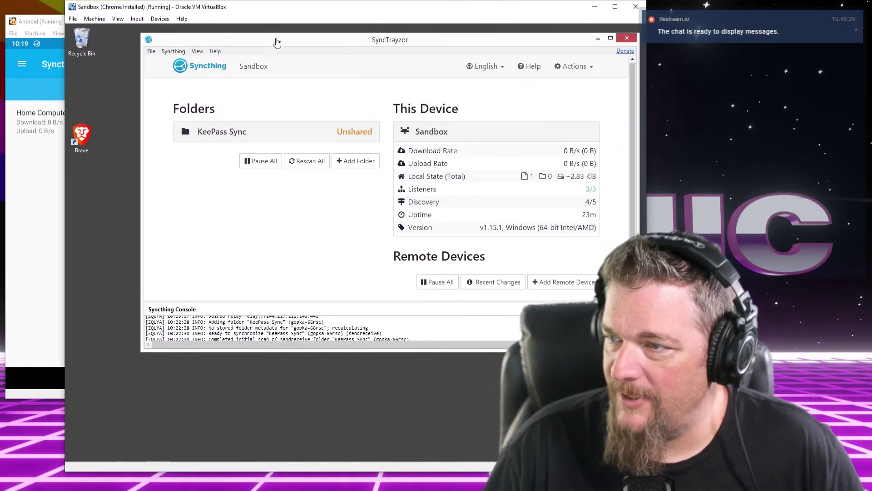
{"action": "left_click", "coordinate": [235, 136]}
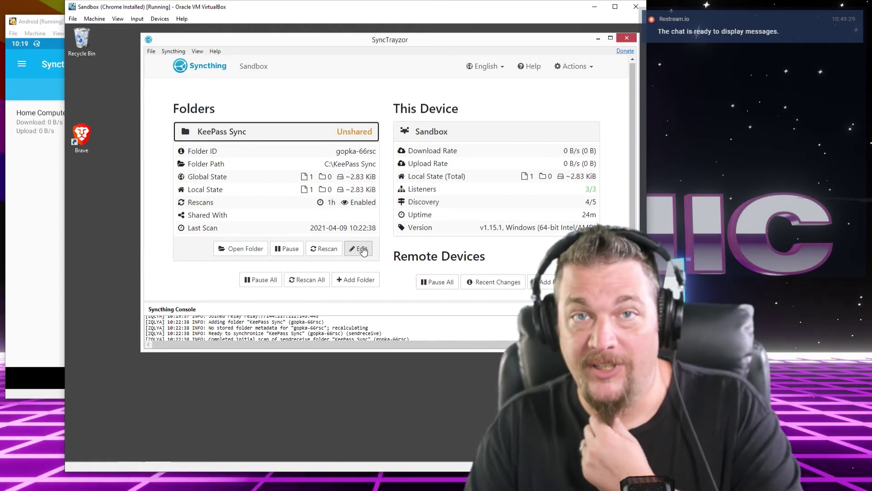
{"action": "left_click", "coordinate": [364, 250]}
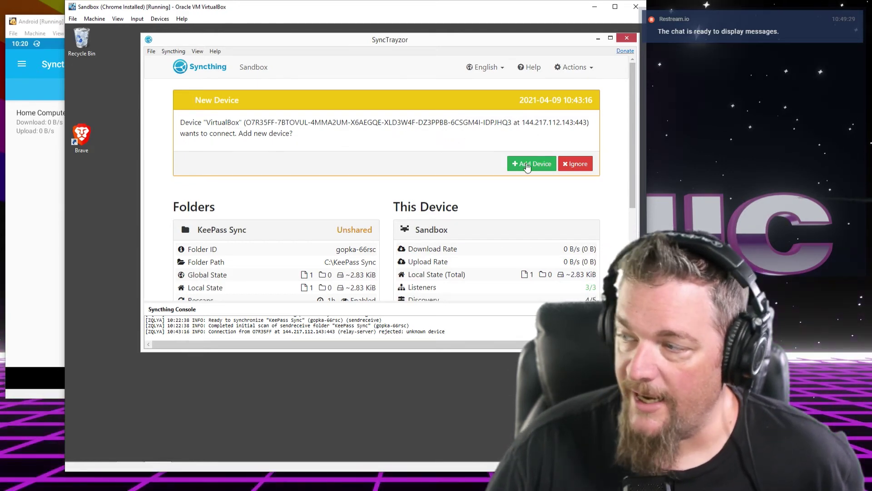
Accept the VirtualBox device request, share KeePass Sync with it, and save
{"action": "left_click", "coordinate": [526, 165]}
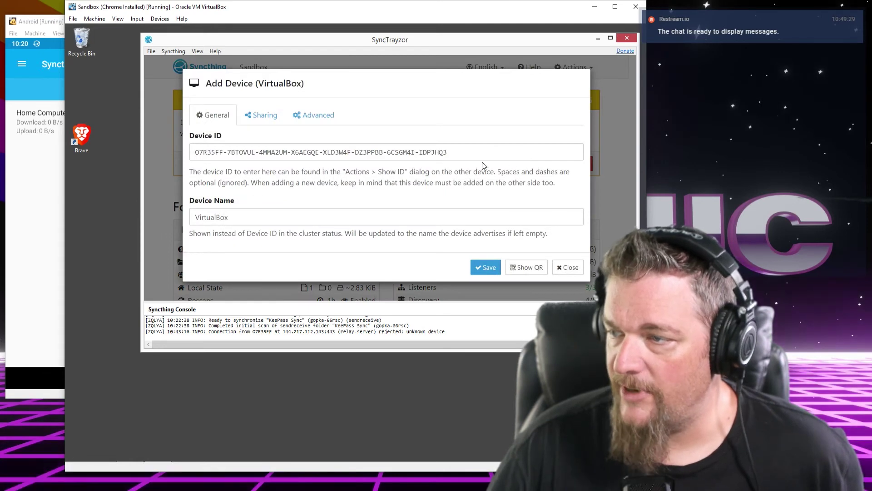
{"action": "double_click", "coordinate": [245, 217]}
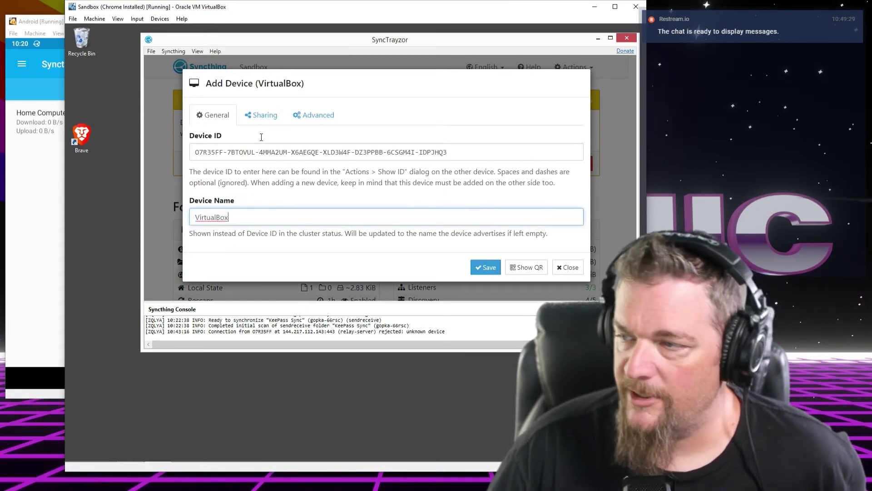
{"action": "left_click", "coordinate": [265, 119]}
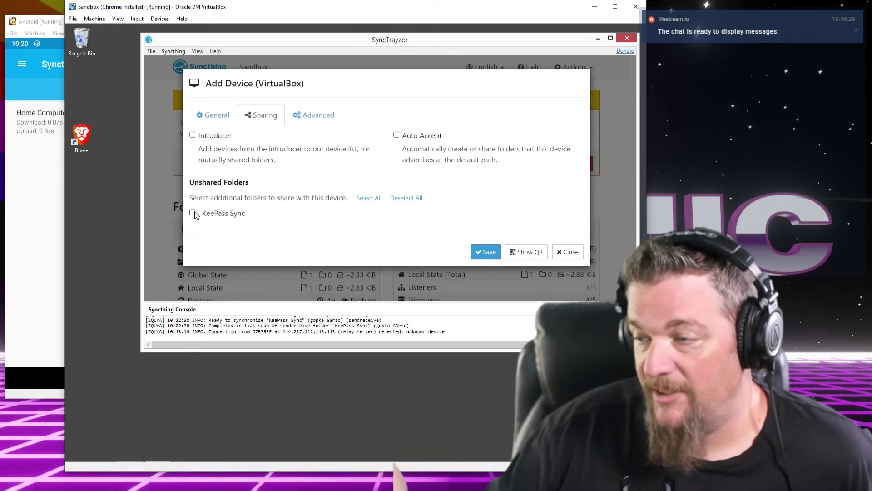
{"action": "left_click", "coordinate": [193, 213]}
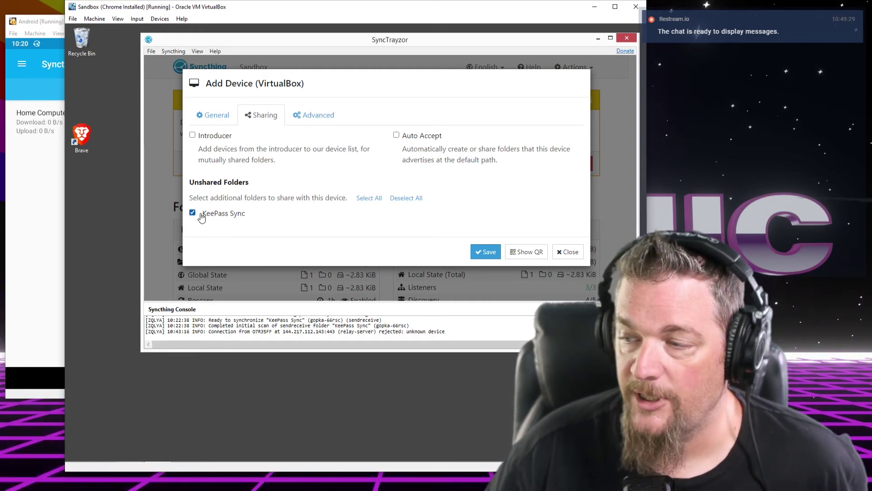
{"action": "left_click", "coordinate": [319, 120]}
{"action": "left_click", "coordinate": [277, 117]}
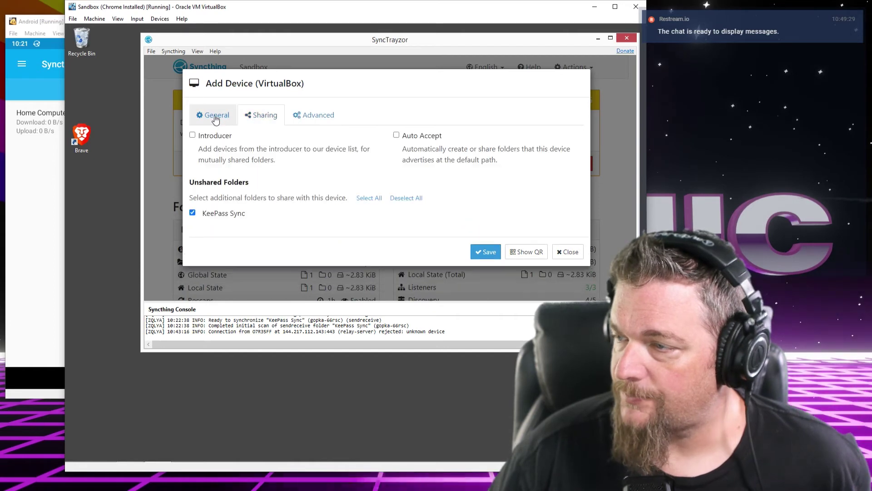
{"action": "left_click", "coordinate": [214, 116]}
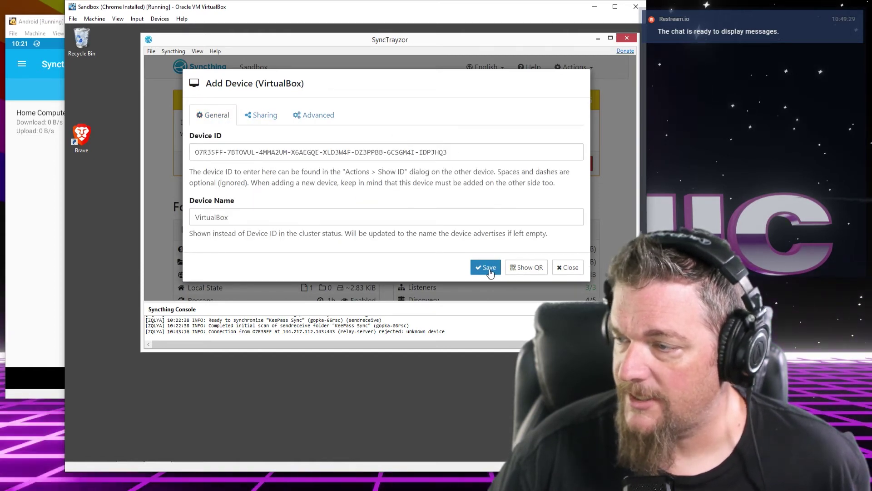
{"action": "left_click", "coordinate": [489, 269]}
Expand and collapse the VirtualBox row under Remote Devices to check its status
{"action": "scroll", "coordinate": [516, 241], "scroll_direction": "down", "scroll_amount": 3}
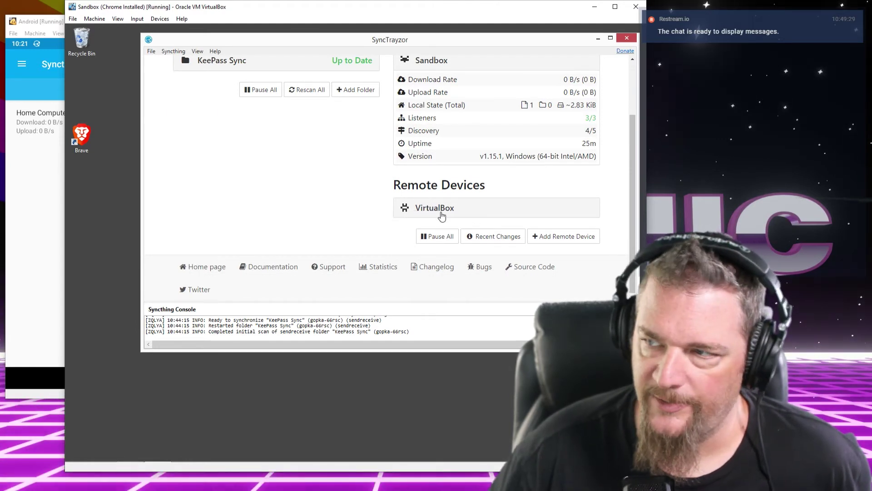
{"action": "scroll", "coordinate": [440, 216], "scroll_direction": "up", "scroll_amount": 3}
{"action": "scroll", "coordinate": [443, 215], "scroll_direction": "down", "scroll_amount": 3}
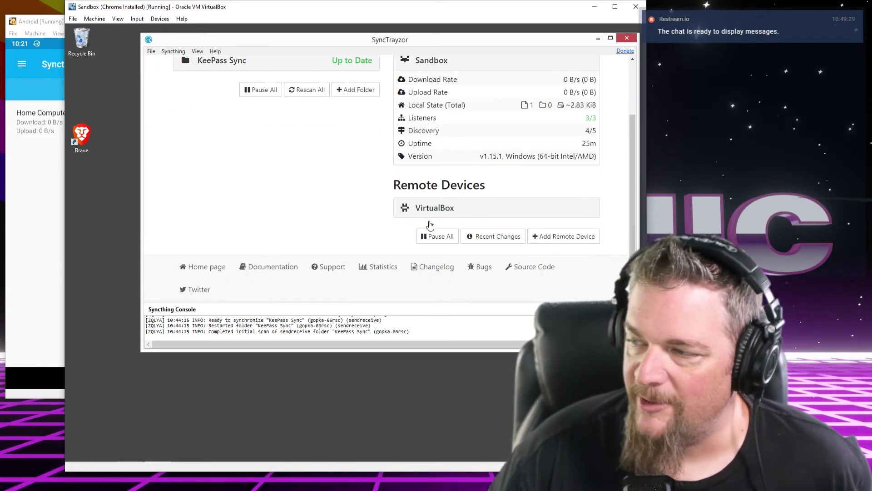
{"action": "left_click", "coordinate": [434, 212]}
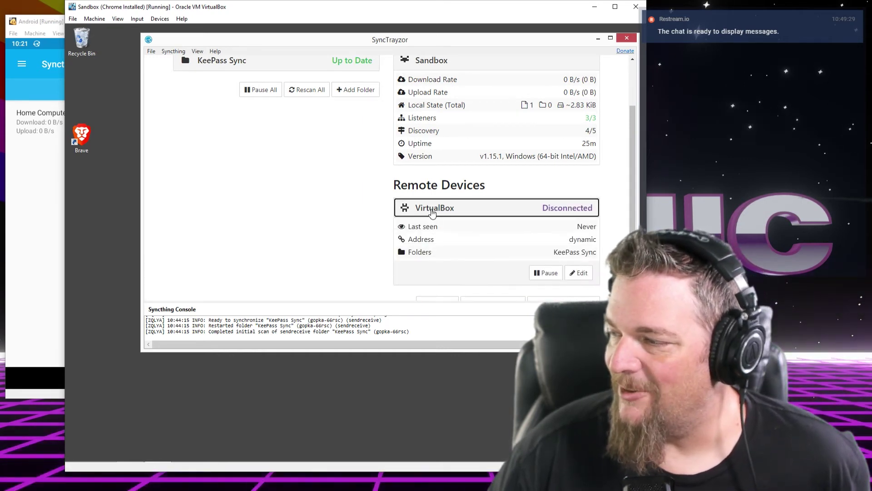
{"action": "left_click", "coordinate": [530, 209]}
{"action": "scroll", "coordinate": [331, 220], "scroll_direction": "up", "scroll_amount": 2}
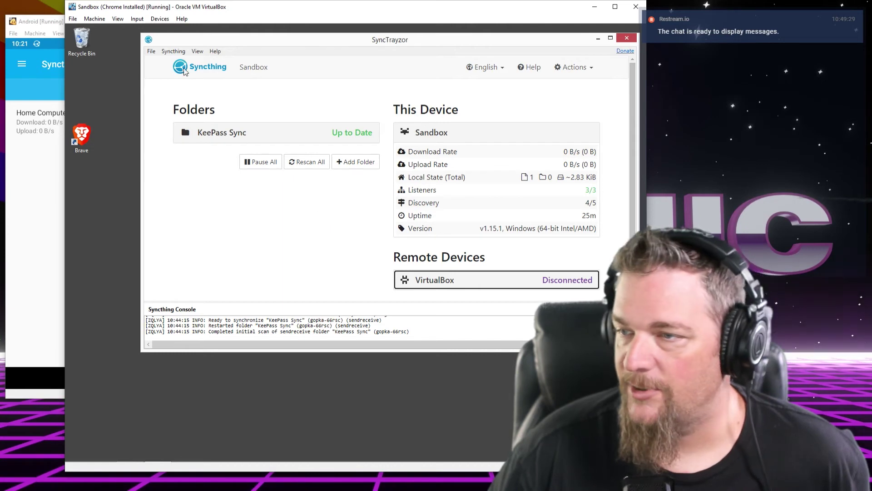
Shift the Windows VM window right and capture the mouse in the Android VM
{"action": "left_click", "coordinate": [58, 27]}
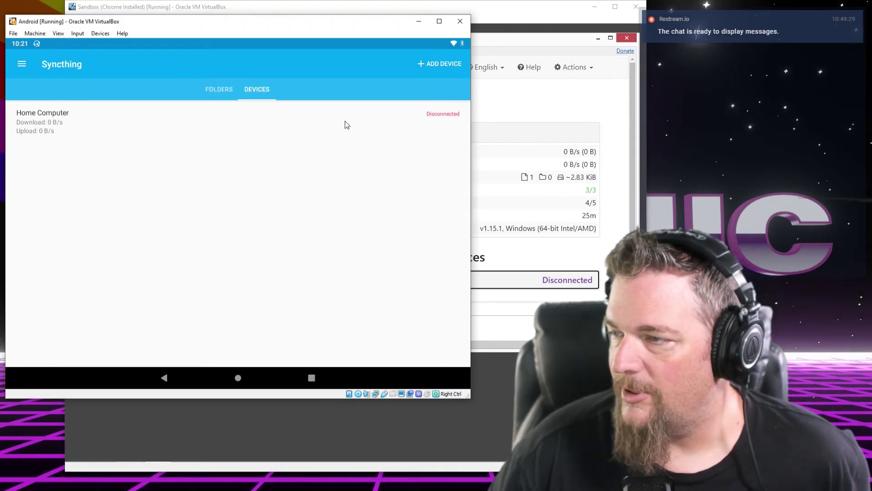
{"action": "left_click_drag", "start_coordinate": [396, 12], "coordinate": [466, 16]}
{"action": "left_click", "coordinate": [116, 23]}
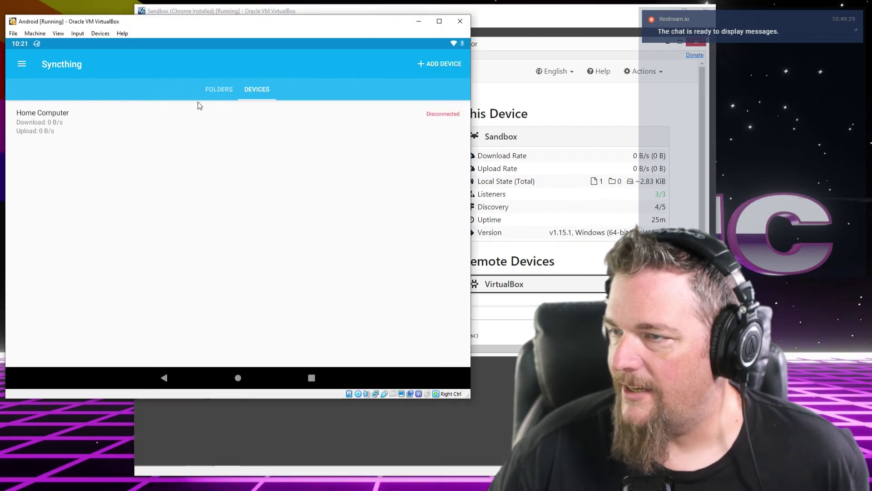
{"action": "left_click", "coordinate": [260, 91]}
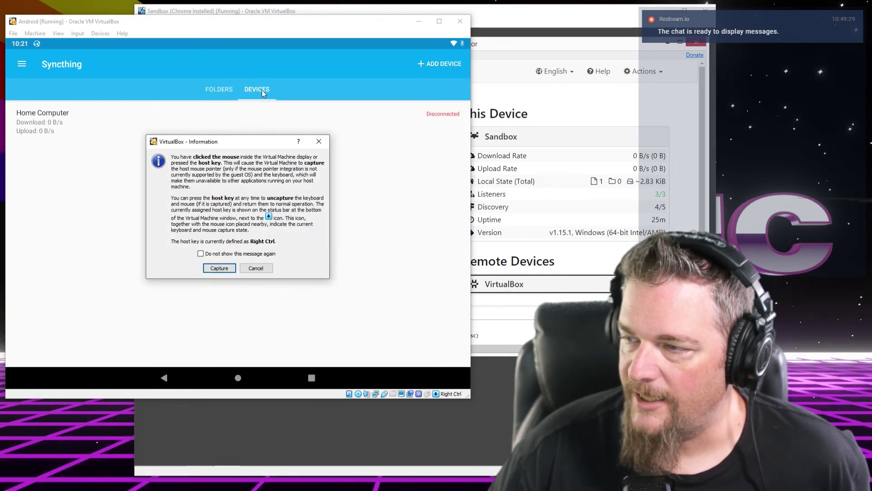
{"action": "key", "text": "Return"}
Switch between Folders and Devices to confirm Home Computer now shows Up to Date
{"action": "left_click", "coordinate": [218, 90]}
{"action": "left_click", "coordinate": [248, 93]}
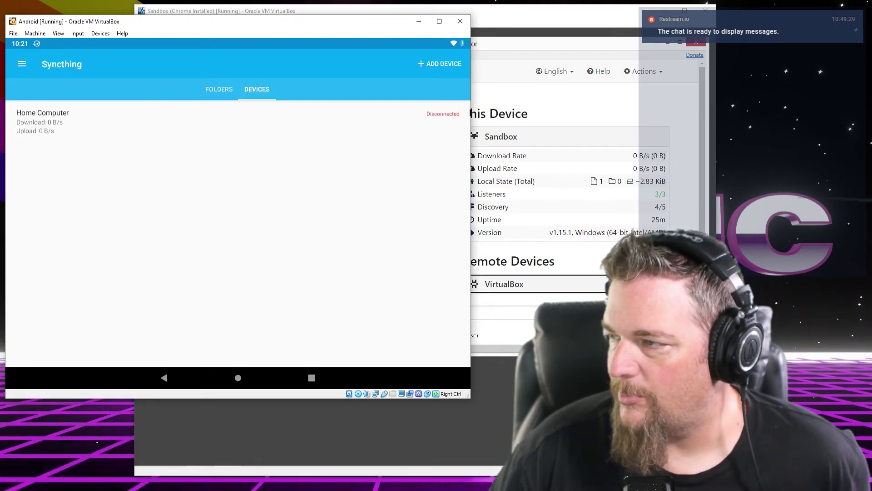
{"action": "key", "text": "Control_R"}
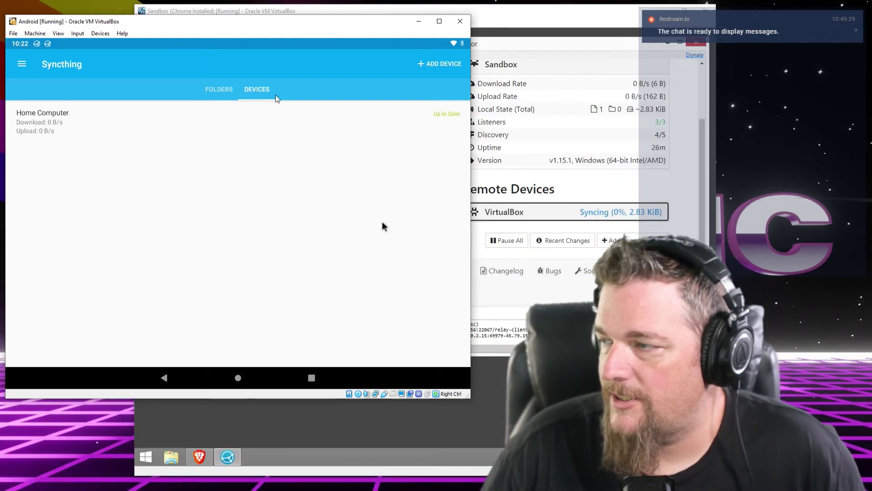
{"action": "left_click", "coordinate": [195, 122]}
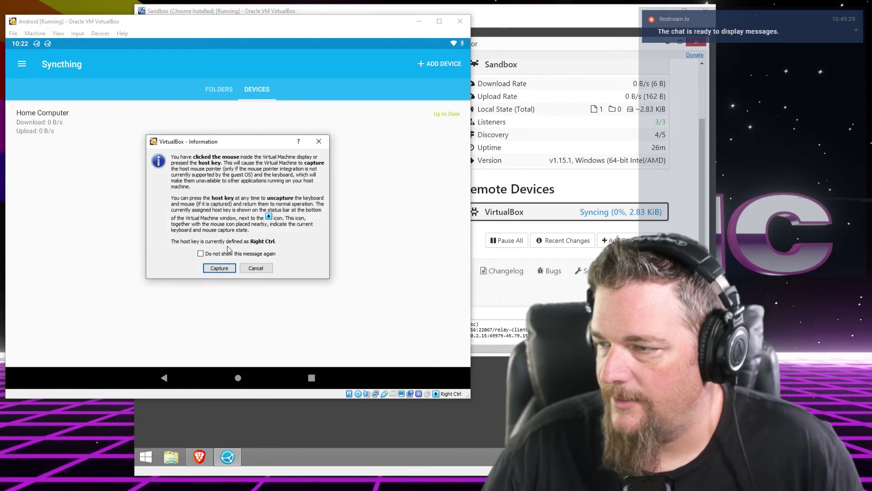
{"action": "left_click", "coordinate": [219, 268]}
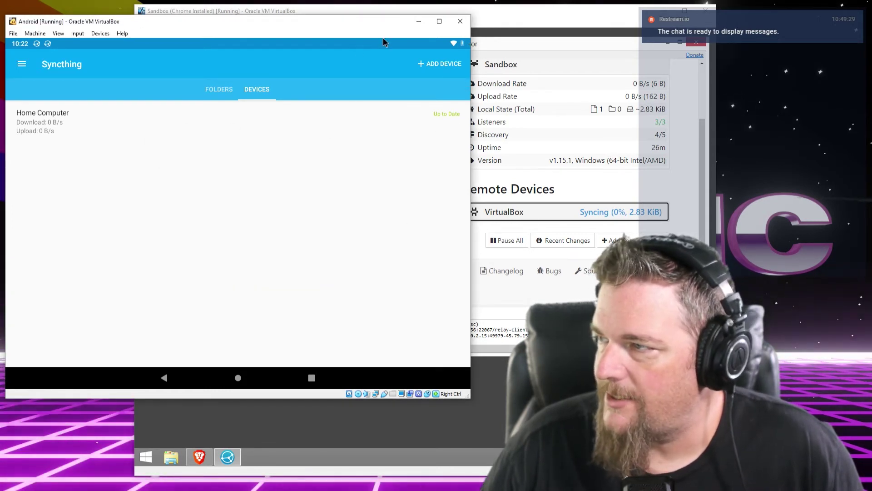
{"action": "key", "text": "Control_R"}
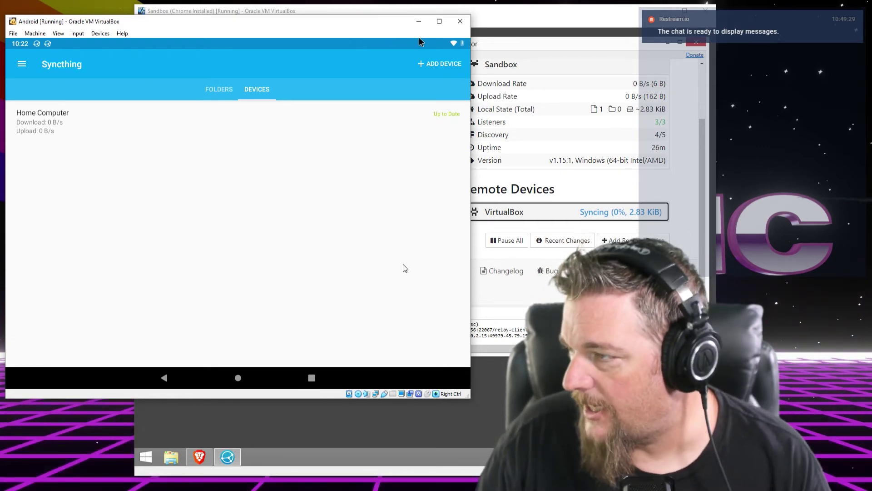
{"action": "left_click_drag", "start_coordinate": [513, 19], "coordinate": [463, 16]}
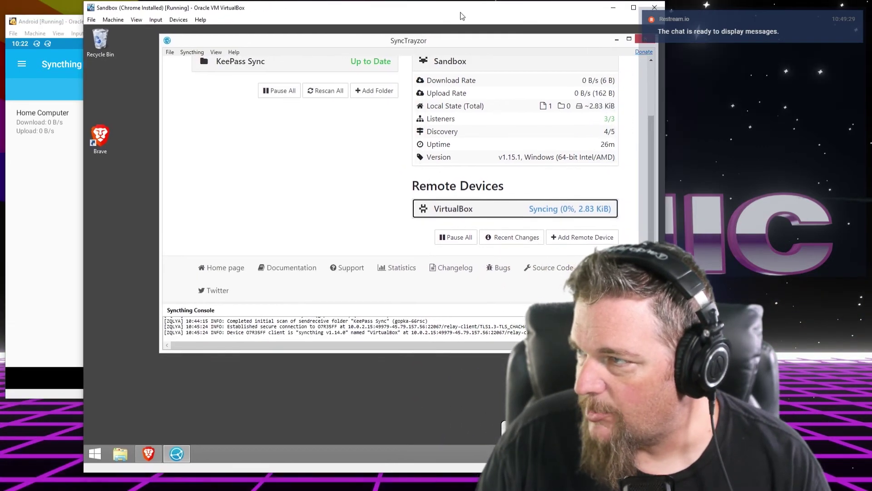
Expand and collapse the VirtualBox row, showing Syncing at 0% with 2.83 KiB pending
{"action": "left_click", "coordinate": [477, 209]}
{"action": "scroll", "coordinate": [477, 208], "scroll_direction": "down", "scroll_amount": 2}
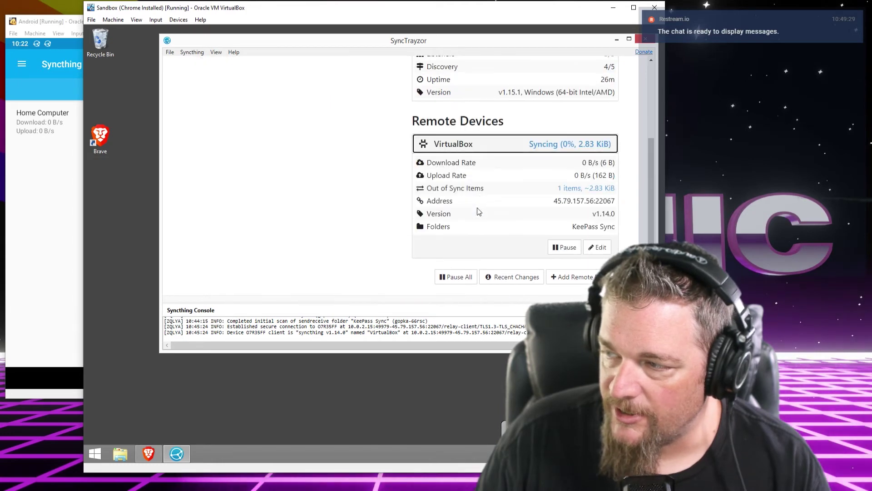
{"action": "left_click", "coordinate": [468, 145]}
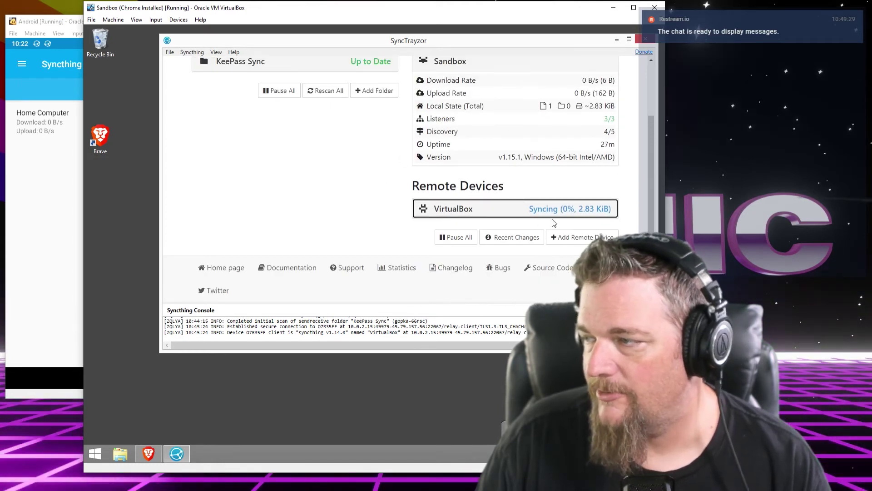
Bring the Android VM window forward and capture the mouse
{"action": "left_click", "coordinate": [78, 25]}
{"action": "left_click", "coordinate": [219, 89]}
{"action": "left_click", "coordinate": [219, 268]}
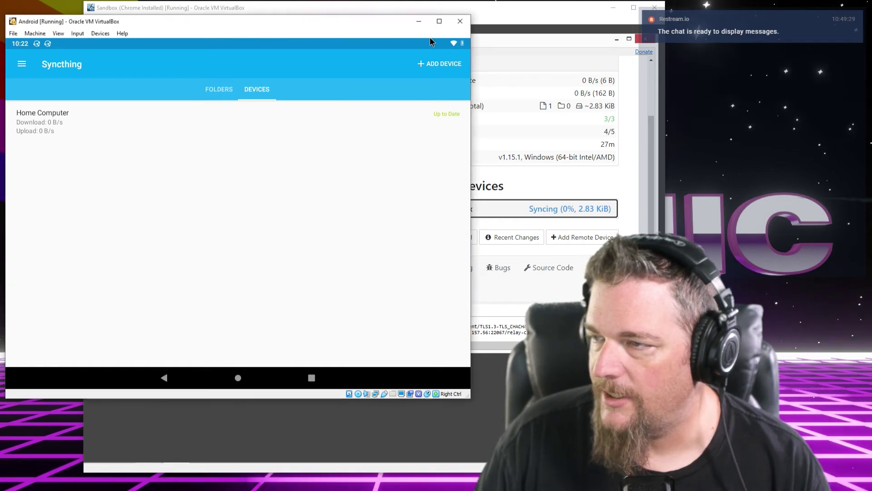
Accept Home Computer's KeePass Sync share from the notification shade, opening the Create Folder form
{"action": "left_click", "coordinate": [208, 90]}
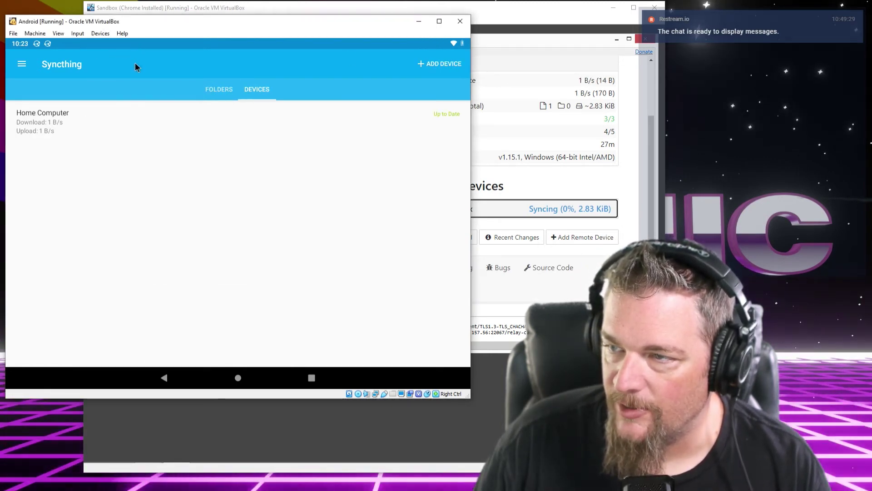
{"action": "left_click", "coordinate": [290, 40]}
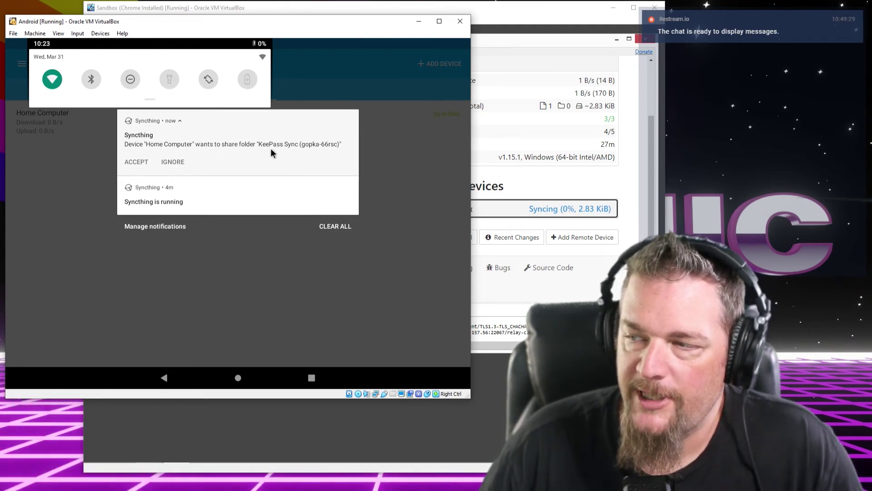
{"action": "left_click", "coordinate": [126, 164]}
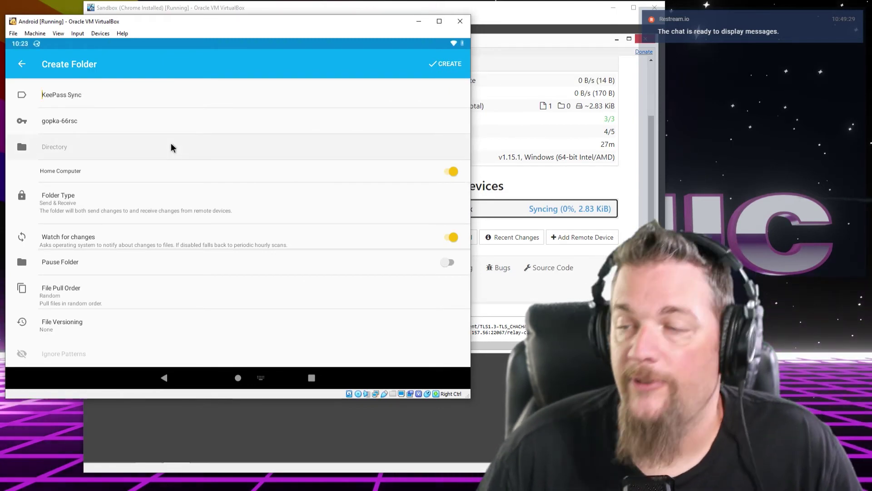
Set the folder path to the Keepass Sync folder on the VirtualBox storage
{"action": "left_click", "coordinate": [65, 152]}
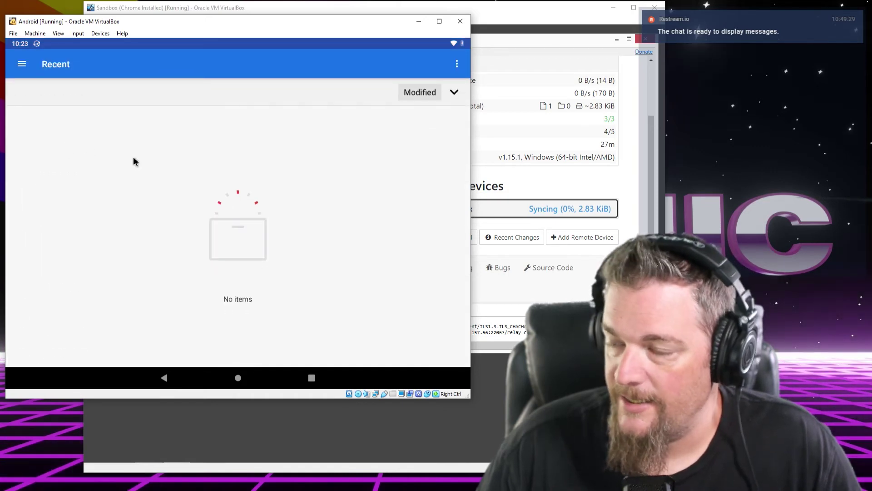
{"action": "left_click", "coordinate": [22, 66]}
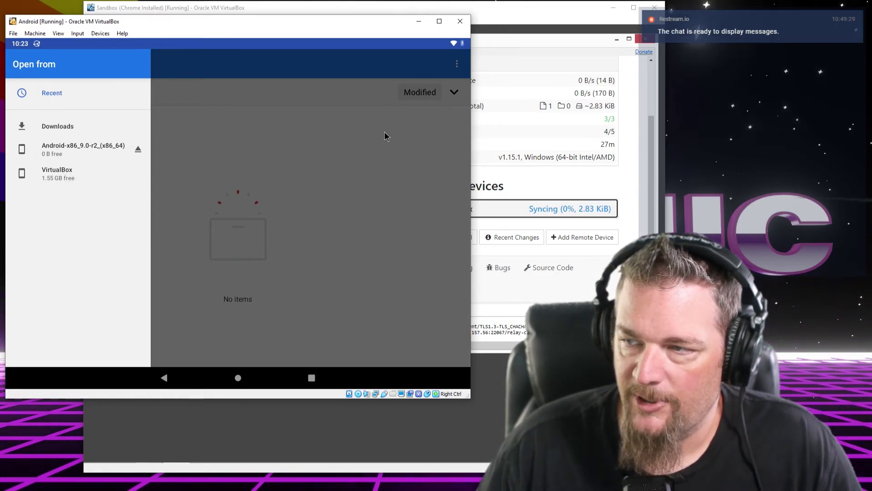
{"action": "left_click", "coordinate": [69, 173]}
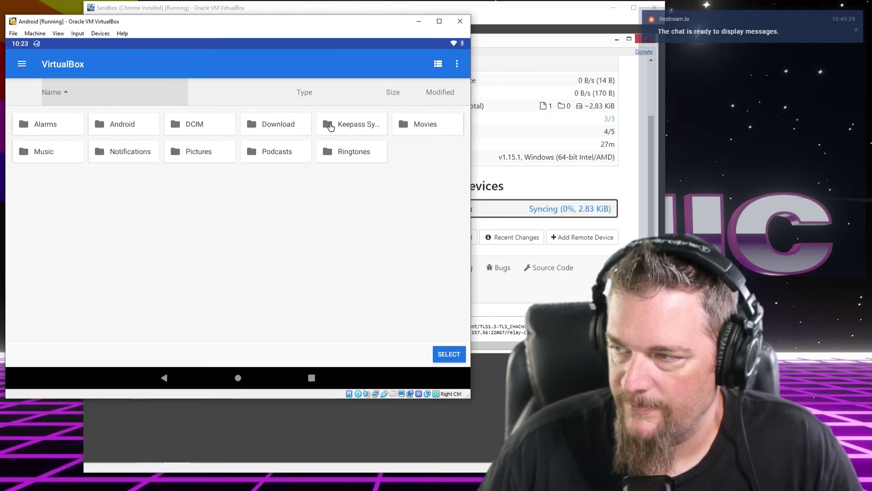
{"action": "left_click", "coordinate": [363, 126]}
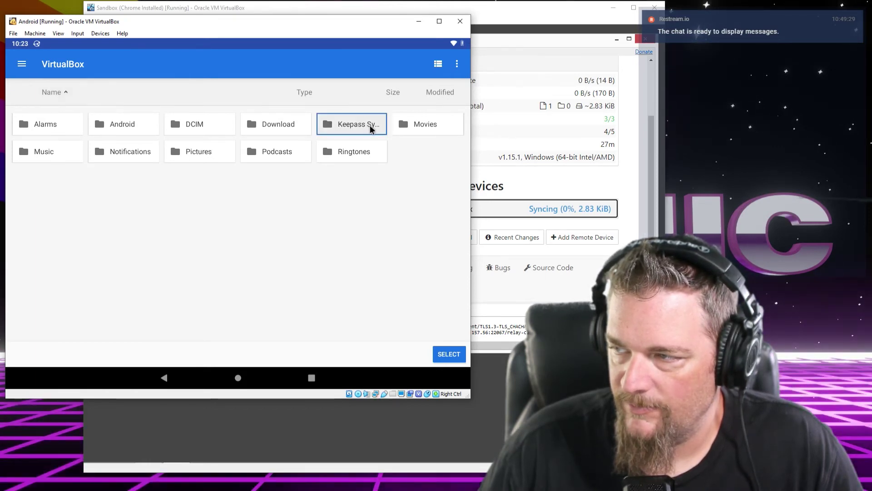
{"action": "left_click", "coordinate": [447, 359]}
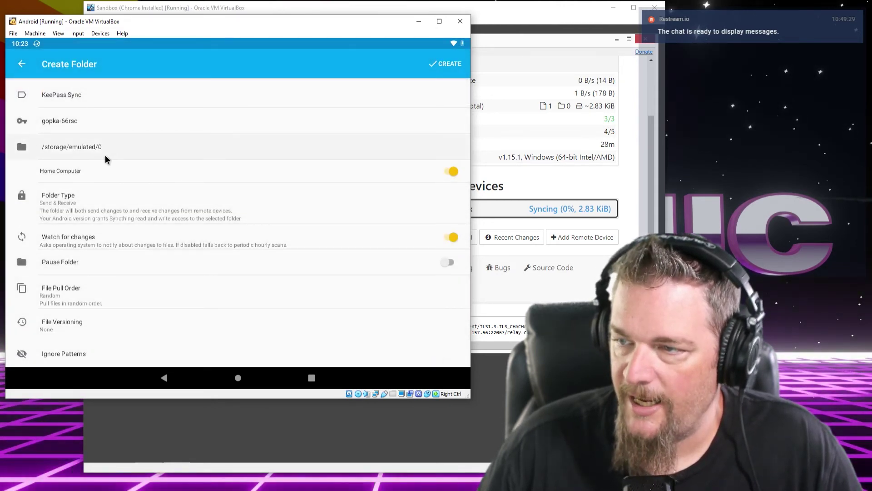
Reselect Keepass Sync as the directory and create the folder shared with Home Computer
{"action": "left_click", "coordinate": [47, 153]}
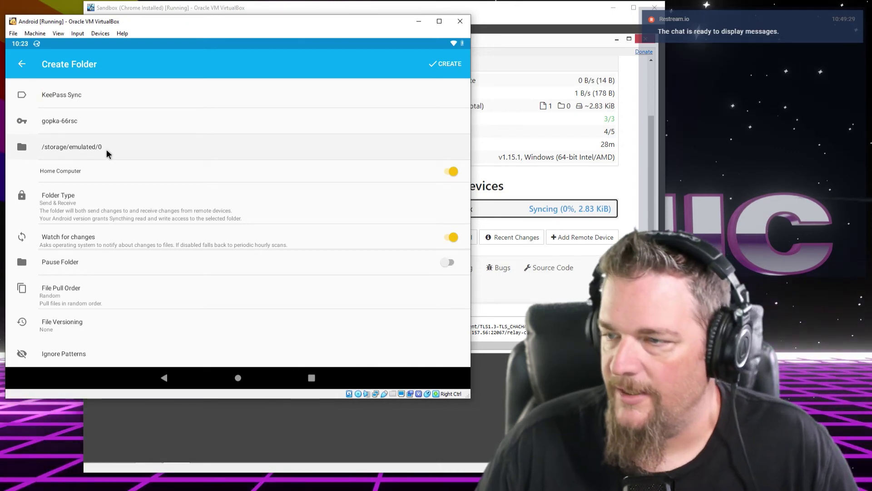
{"action": "left_click", "coordinate": [107, 153]}
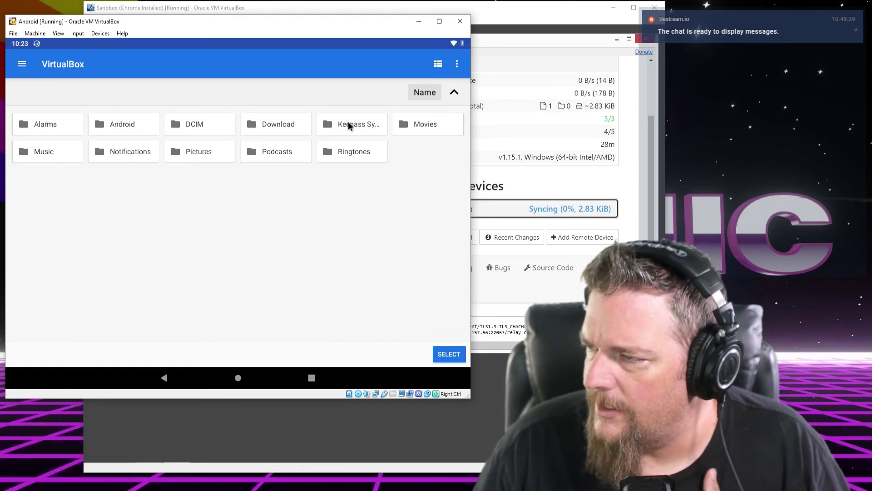
{"action": "left_click", "coordinate": [348, 122]}
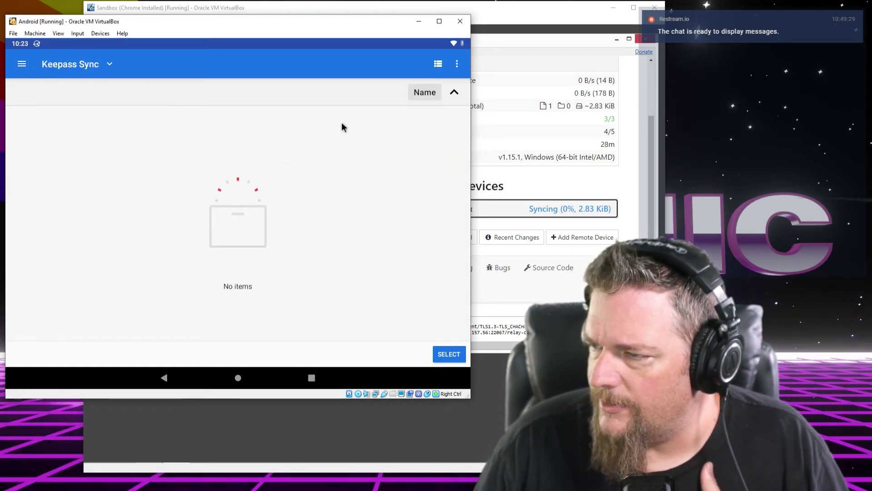
{"action": "left_click", "coordinate": [447, 356]}
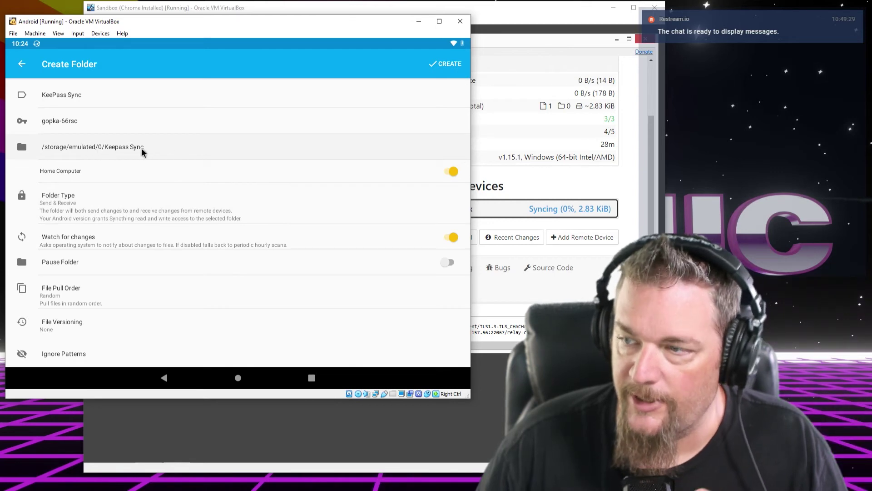
{"action": "scroll", "coordinate": [104, 253], "scroll_direction": "down", "scroll_amount": 1}
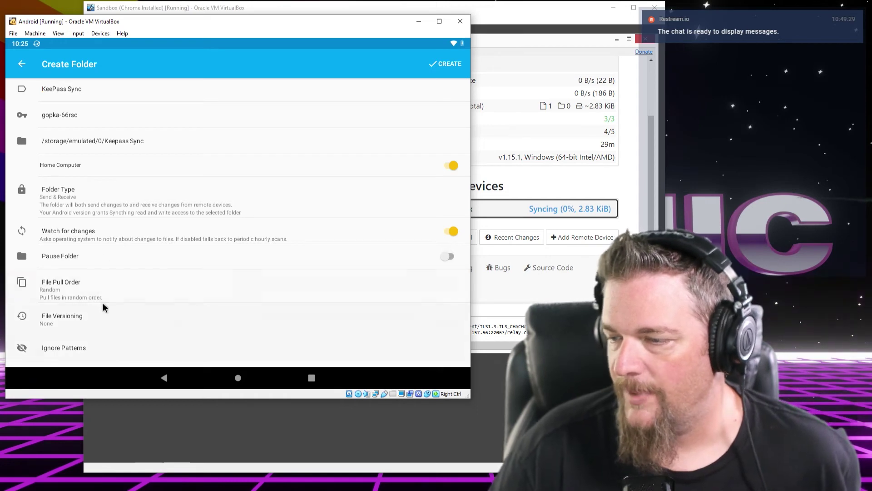
{"action": "left_click", "coordinate": [443, 65]}
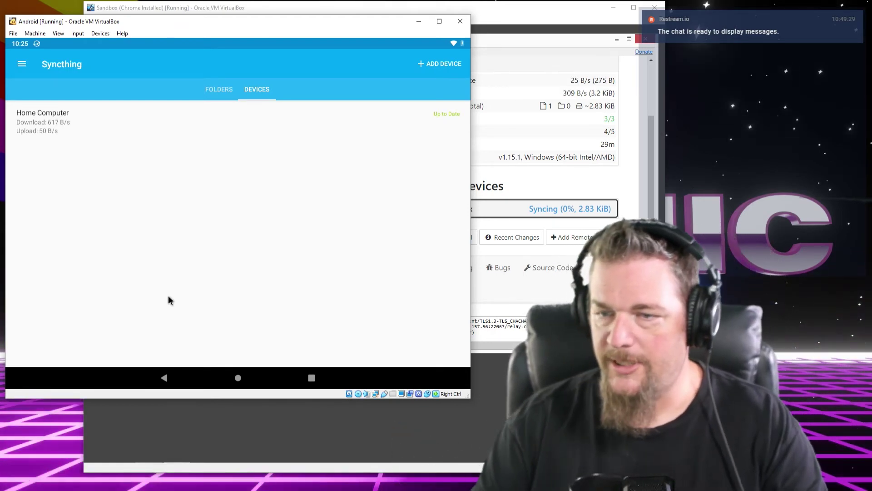
Check the KeePass Sync folder's sync status in the Folders list
{"action": "left_click", "coordinate": [208, 92]}
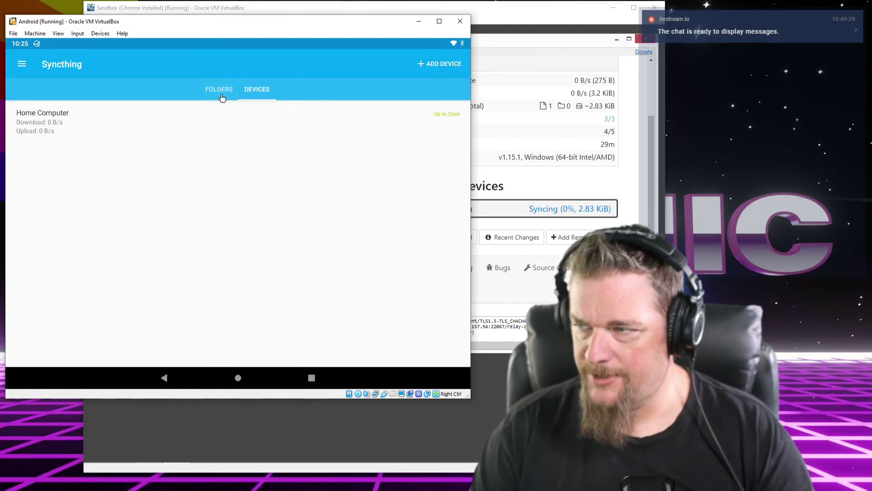
{"action": "left_click", "coordinate": [222, 97]}
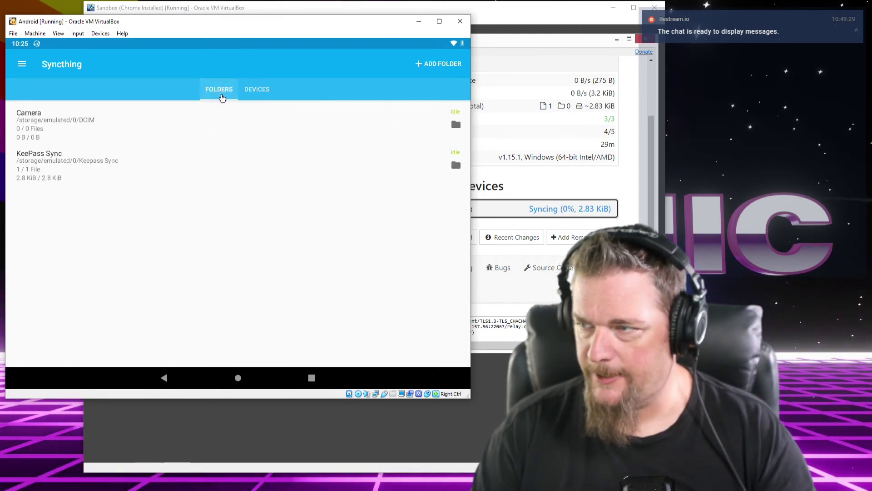
{"action": "left_click", "coordinate": [62, 169]}
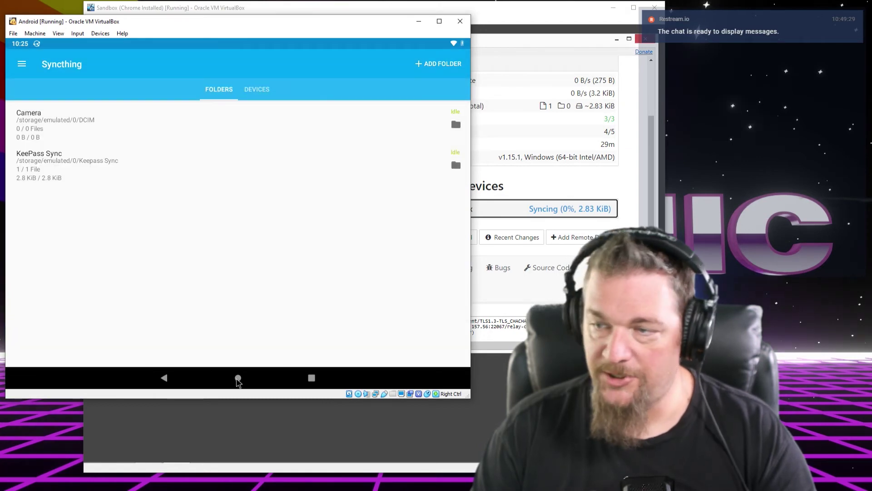
Confirm Primary.kdbx is in Keepass Sync using the Files app, then return home
{"action": "left_click", "coordinate": [238, 379]}
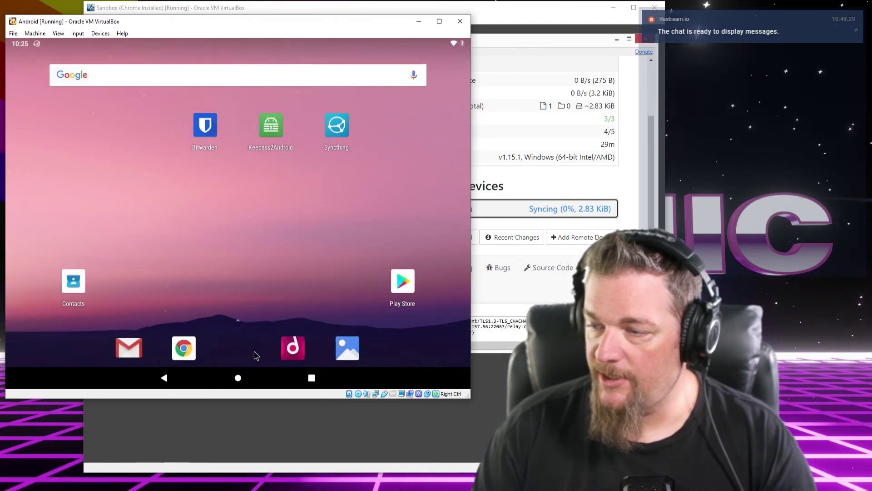
{"action": "left_click_drag", "start_coordinate": [254, 353], "coordinate": [272, 111]}
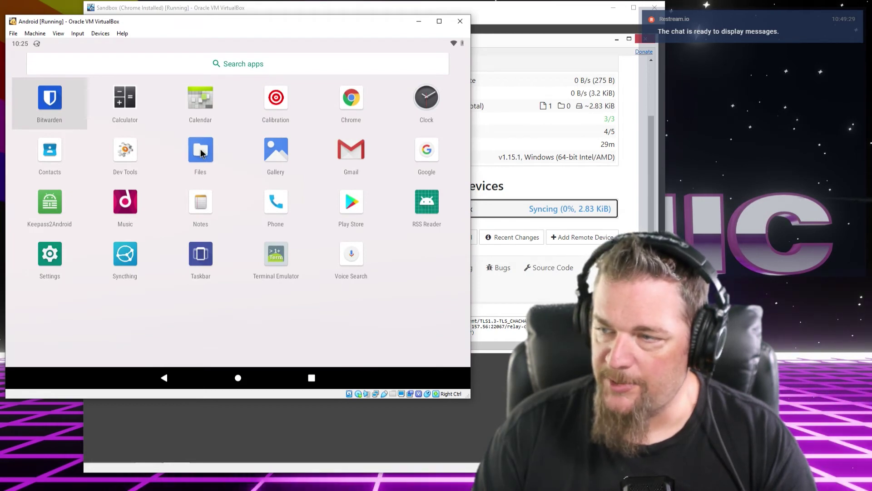
{"action": "left_click", "coordinate": [203, 149]}
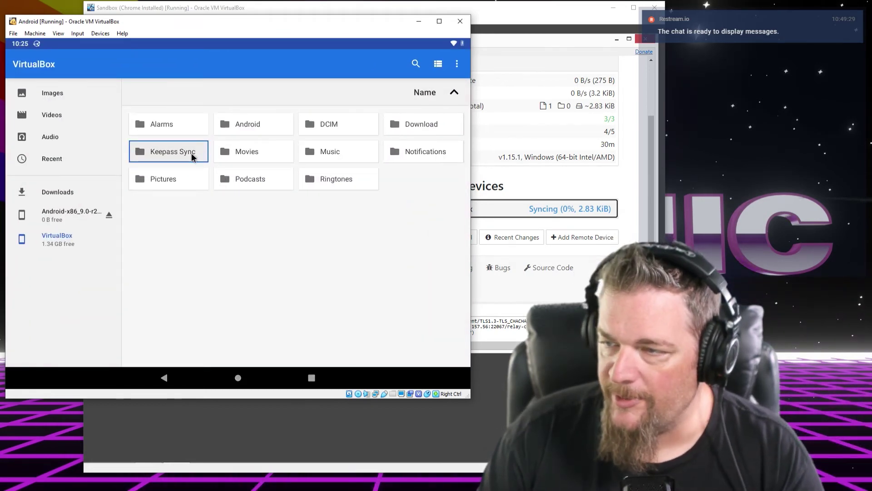
{"action": "left_click", "coordinate": [154, 153]}
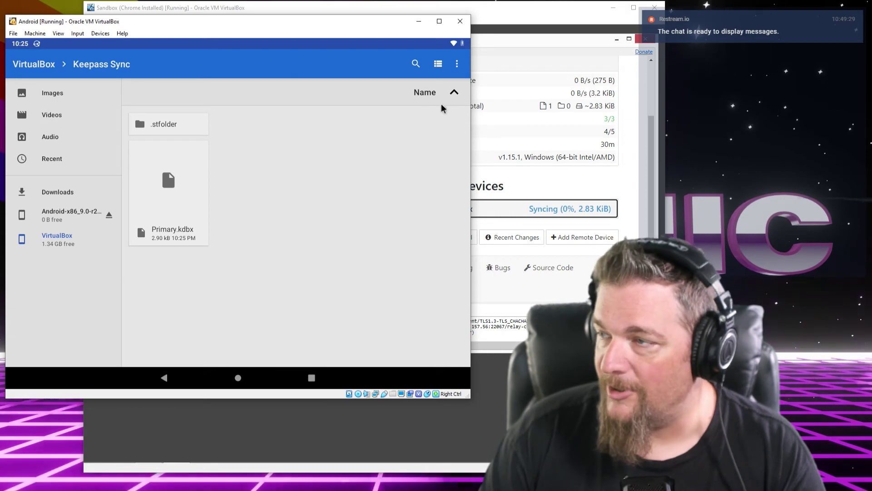
{"action": "left_click", "coordinate": [238, 378]}
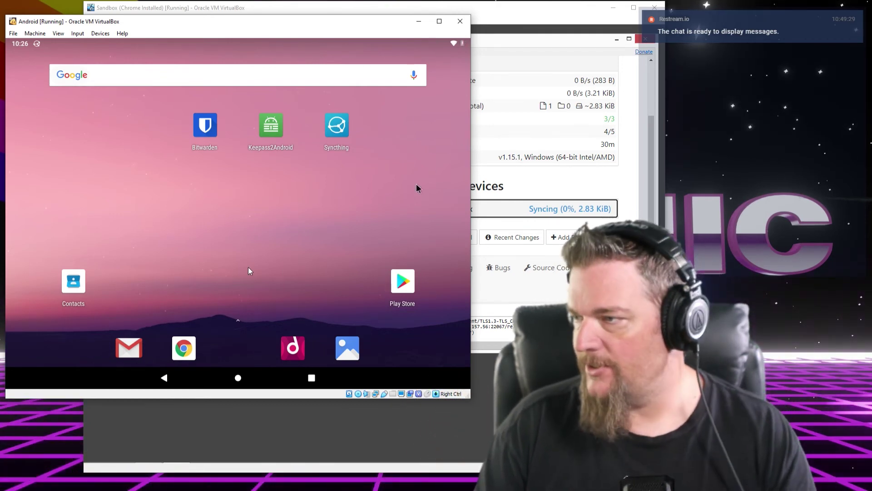
Minimise SyncTrayzor, then confirm in the Android notification shade that Syncthing is running
{"action": "left_click", "coordinate": [603, 42]}
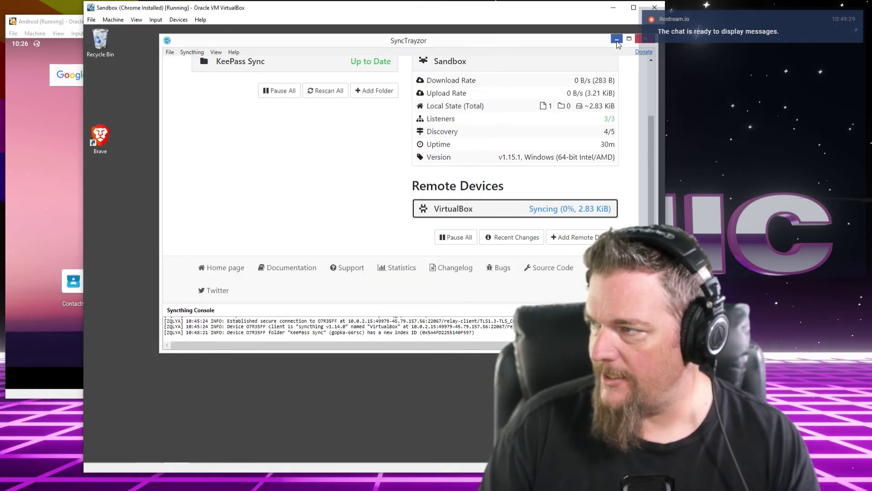
{"action": "left_click", "coordinate": [617, 41]}
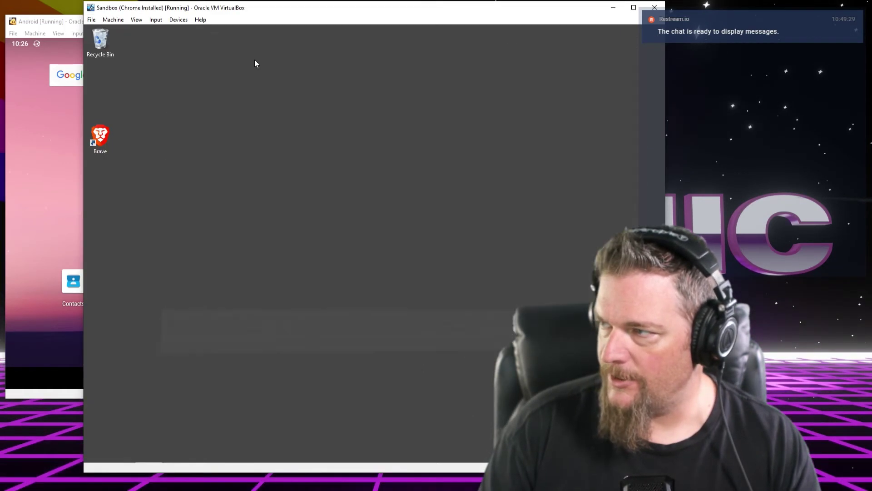
{"action": "left_click", "coordinate": [77, 26]}
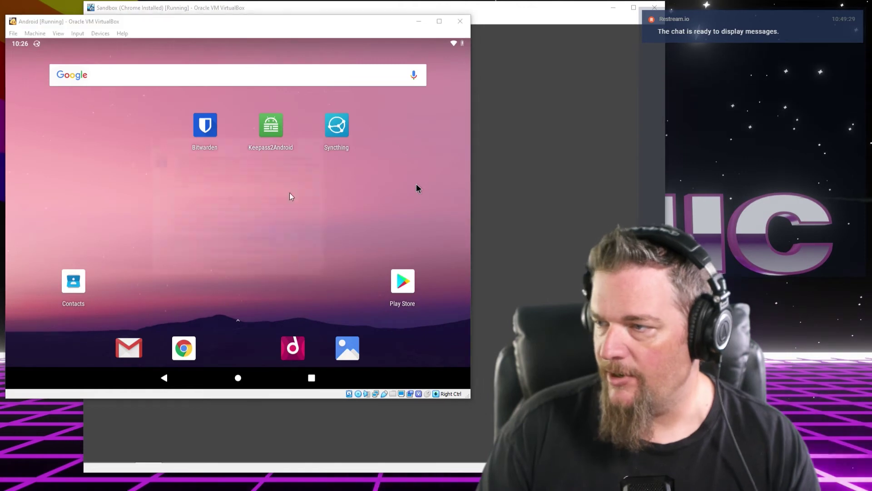
{"action": "left_click", "coordinate": [416, 185]}
{"action": "key", "text": "Return"}
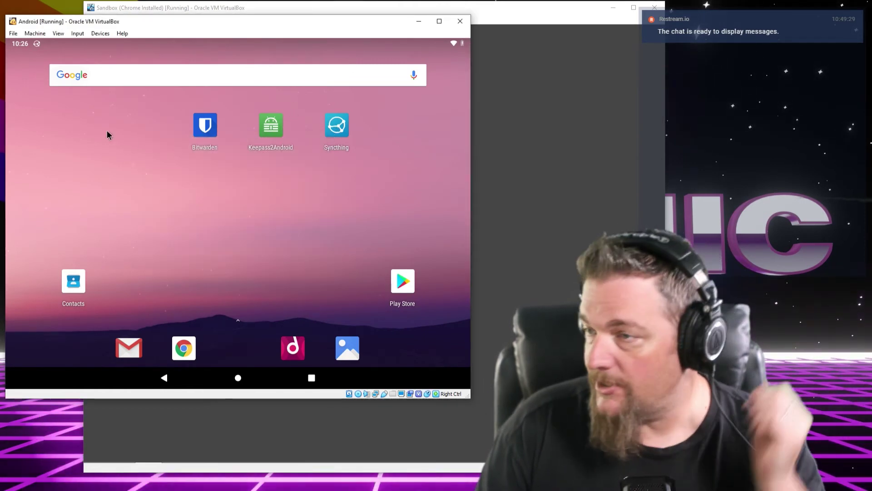
{"action": "left_click_drag", "start_coordinate": [179, 218], "coordinate": [172, 289]}
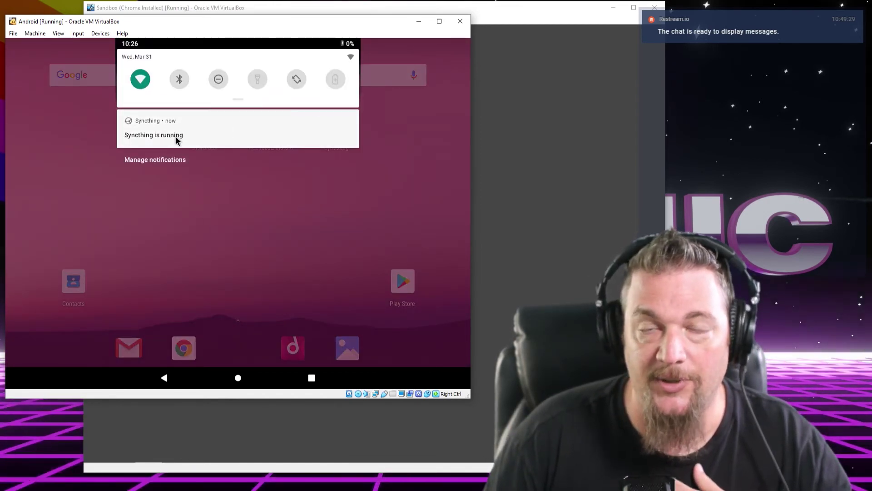
{"action": "left_click", "coordinate": [184, 266]}
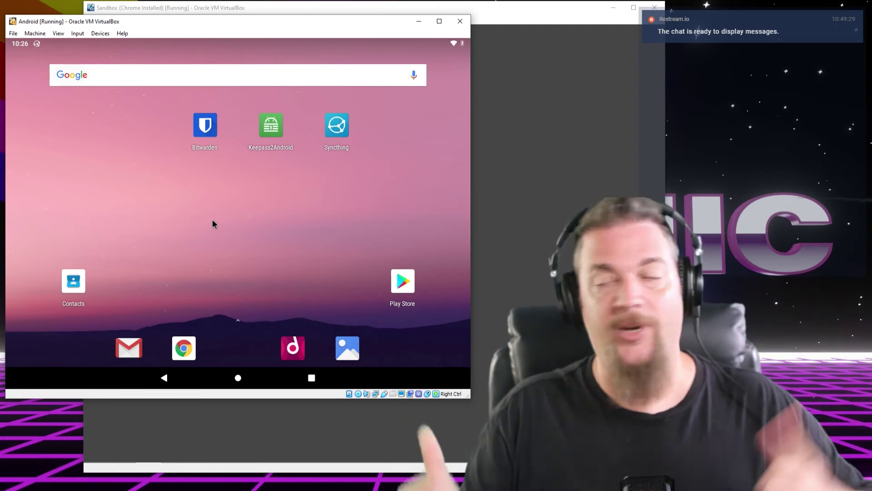
In Keepass2Android, open Primary.kdbx from VirtualBox > Keepass Sync via the system file picker
{"action": "left_click", "coordinate": [272, 125]}
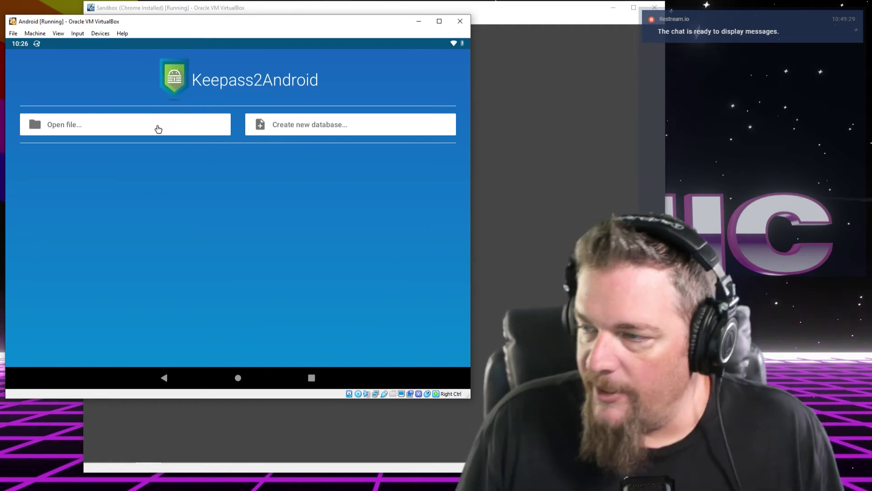
{"action": "left_click", "coordinate": [133, 134]}
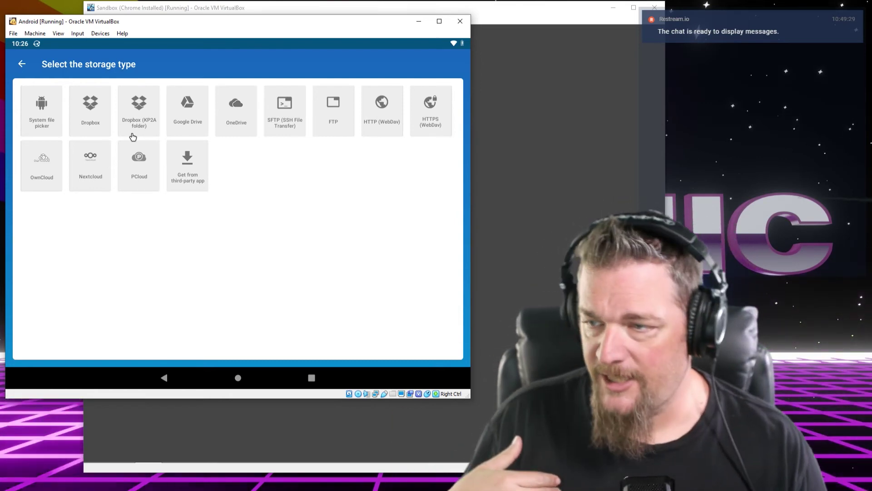
{"action": "left_click", "coordinate": [49, 127]}
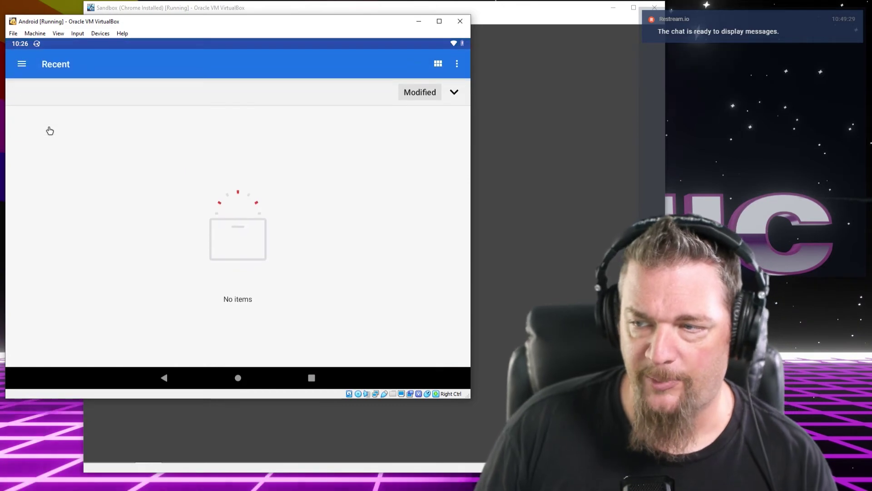
{"action": "left_click", "coordinate": [20, 65]}
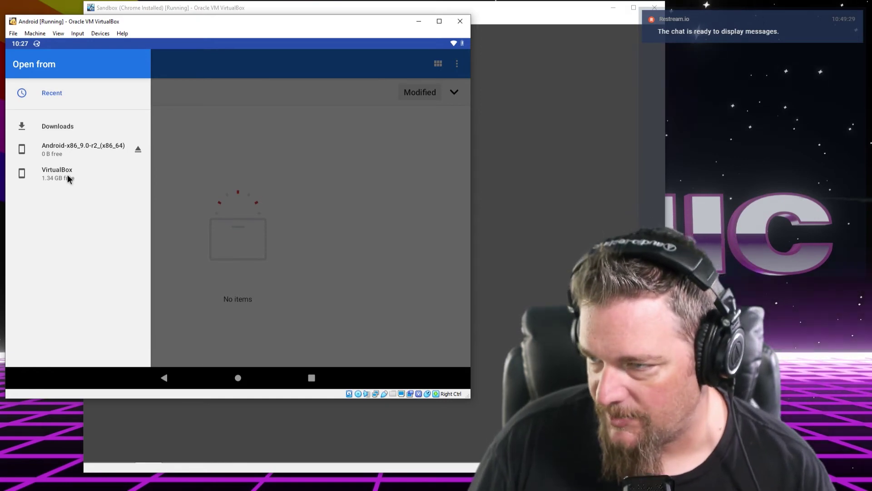
{"action": "left_click", "coordinate": [68, 174]}
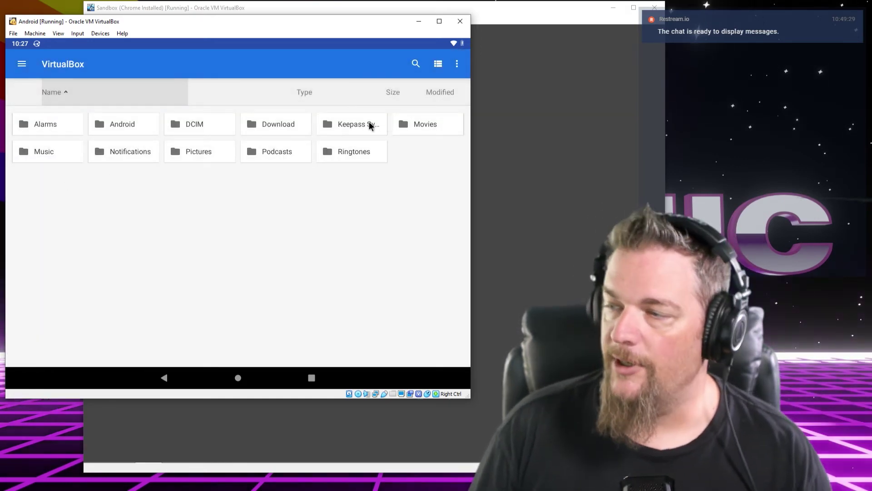
{"action": "left_click", "coordinate": [366, 122]}
{"action": "left_click", "coordinate": [365, 122]}
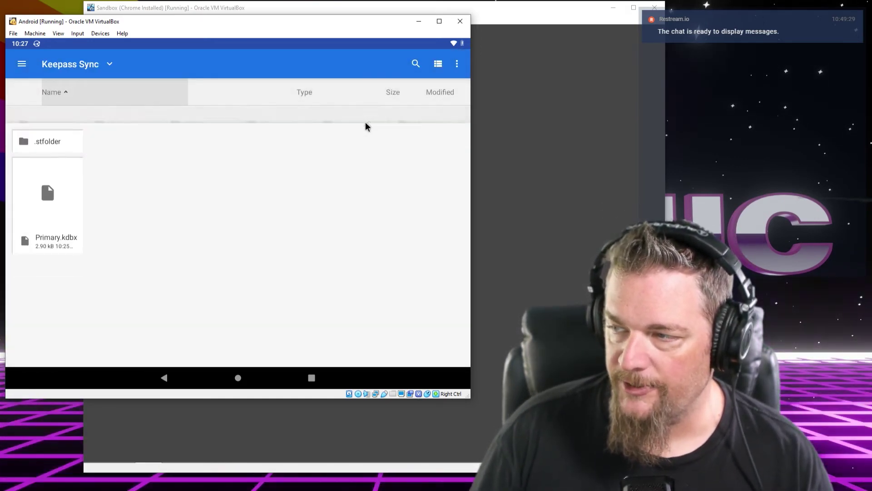
{"action": "left_click", "coordinate": [45, 187]}
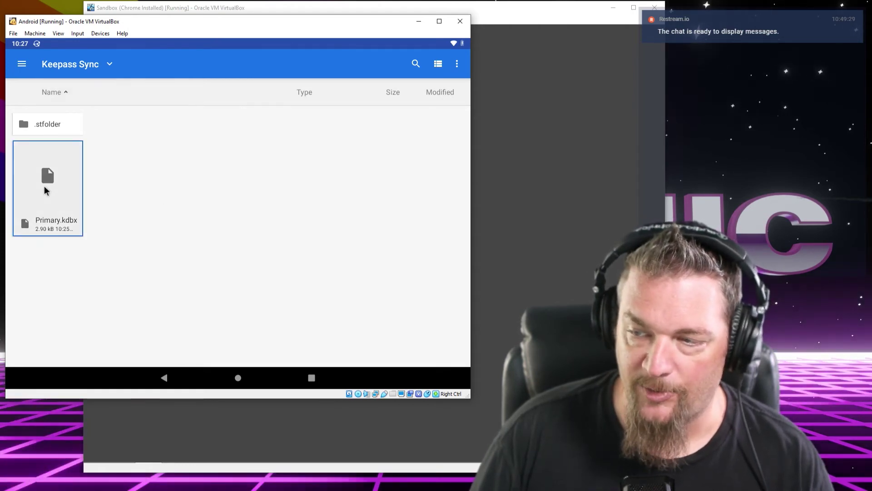
{"action": "double_click", "coordinate": [45, 186]}
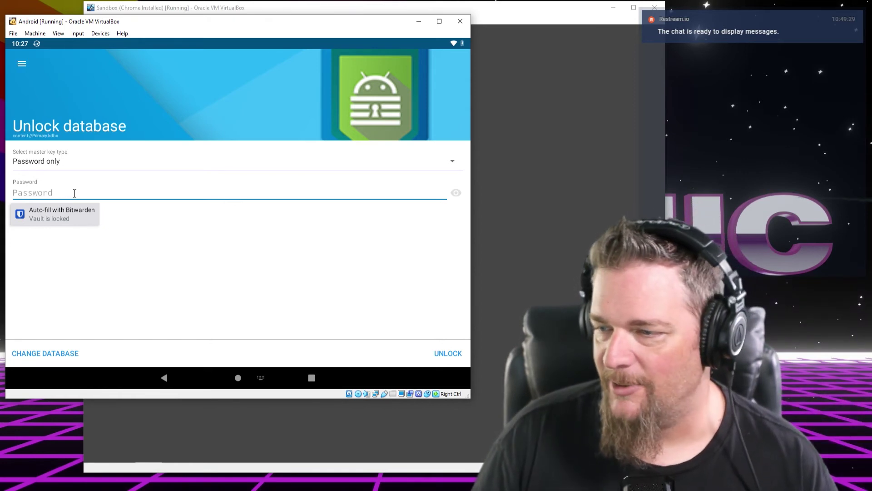
Dismiss the Bitwarden auto-fill popup and begin typing the master password into the Password field
{"action": "left_click", "coordinate": [75, 193]}
{"action": "left_click", "coordinate": [106, 193]}
{"action": "left_click", "coordinate": [106, 193]}
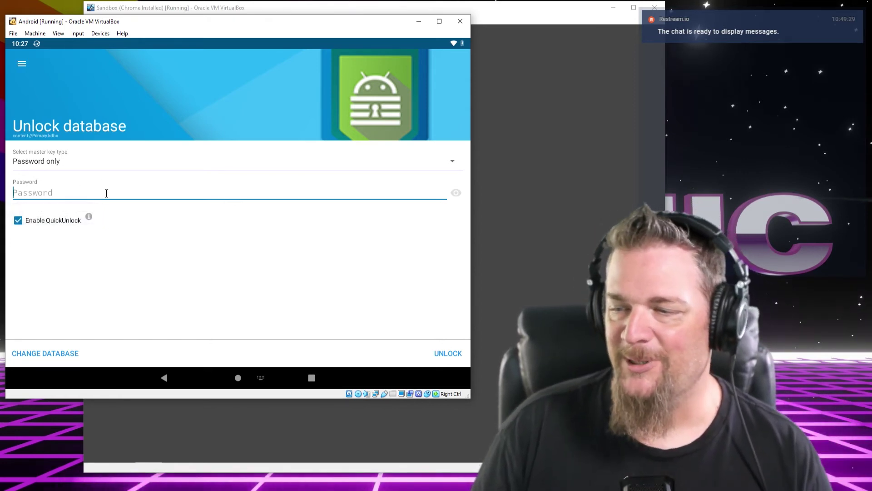
{"action": "left_click", "coordinate": [106, 193]}
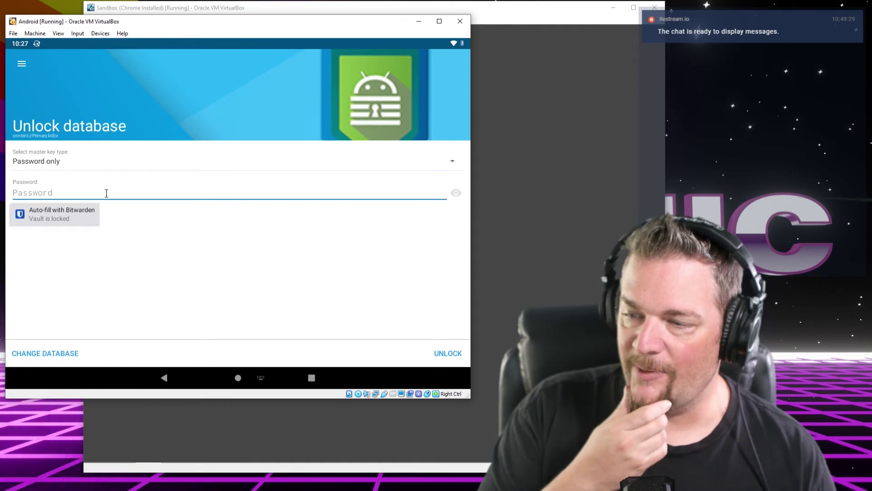
{"action": "left_click", "coordinate": [106, 194]}
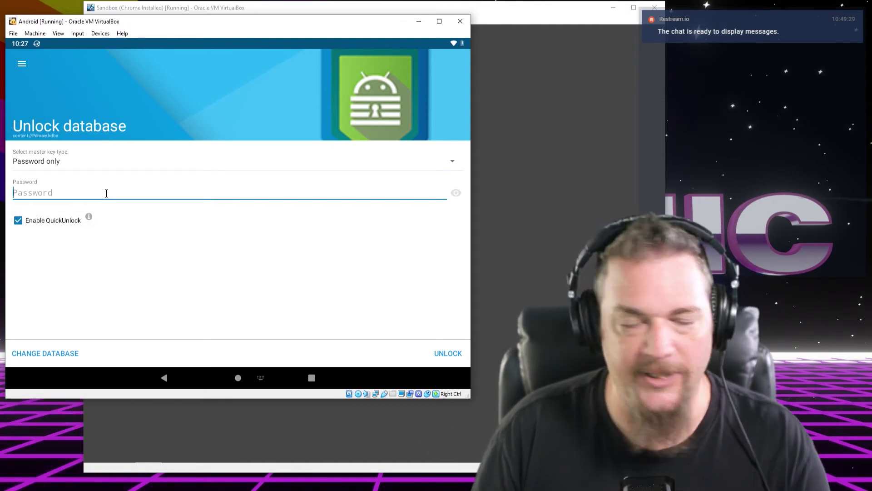
{"action": "left_click", "coordinate": [106, 194]}
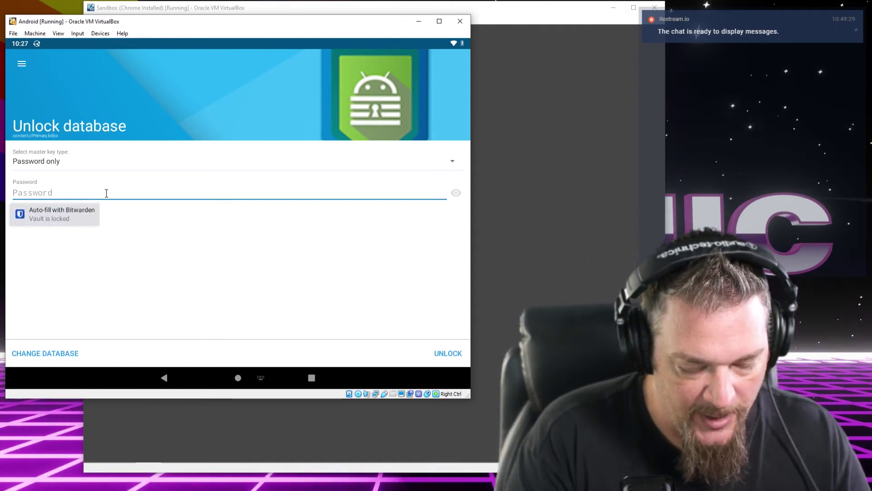
{"action": "left_click", "coordinate": [106, 194]}
{"action": "type", "text": "•••"}
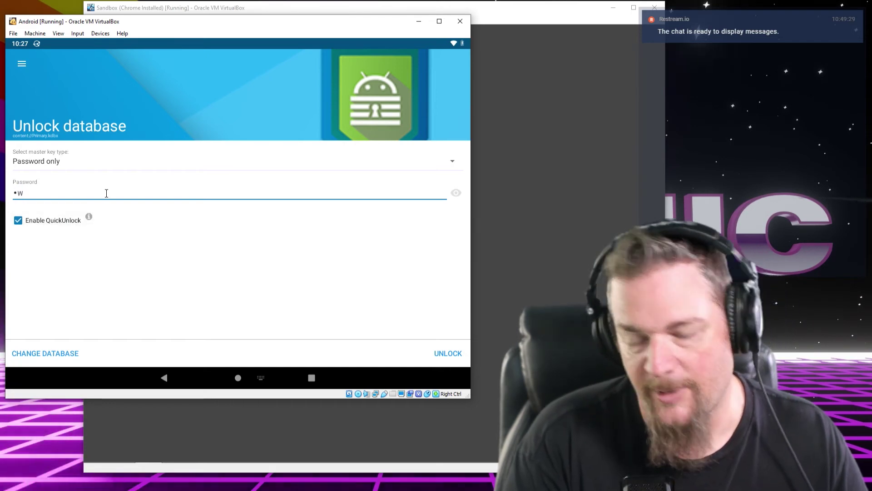
{"action": "key", "text": "BackSpace"}
{"action": "key", "text": "BackSpace"}
{"action": "key", "text": "BackSpace"}
{"action": "type", "text": "•o"}
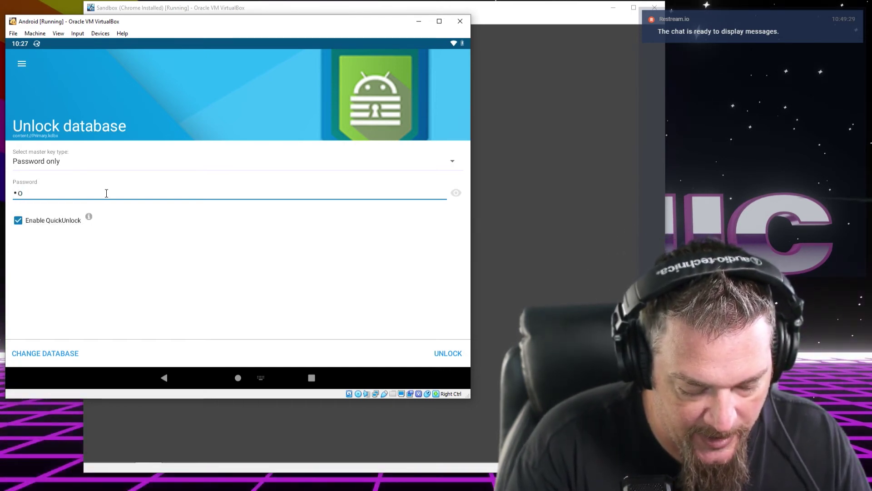
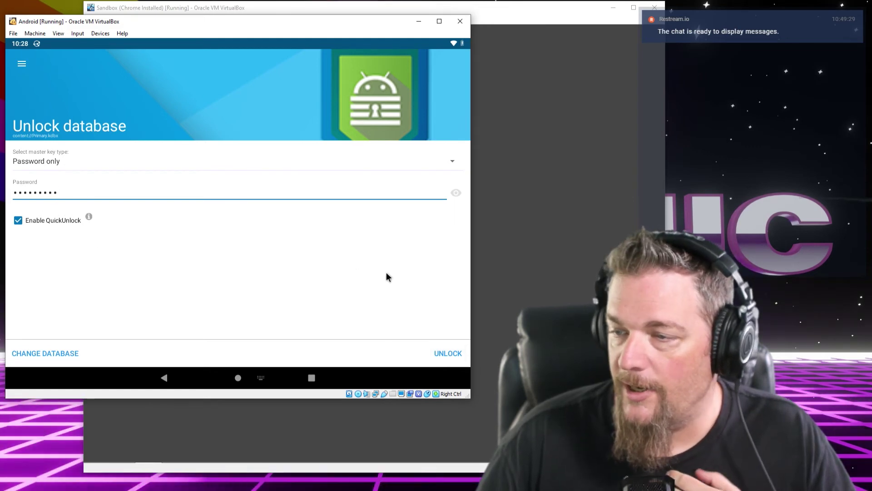
Unlock the database to list the Coder Stuff and KeePassXC-Browser Passwords groups
{"action": "left_click", "coordinate": [442, 359]}
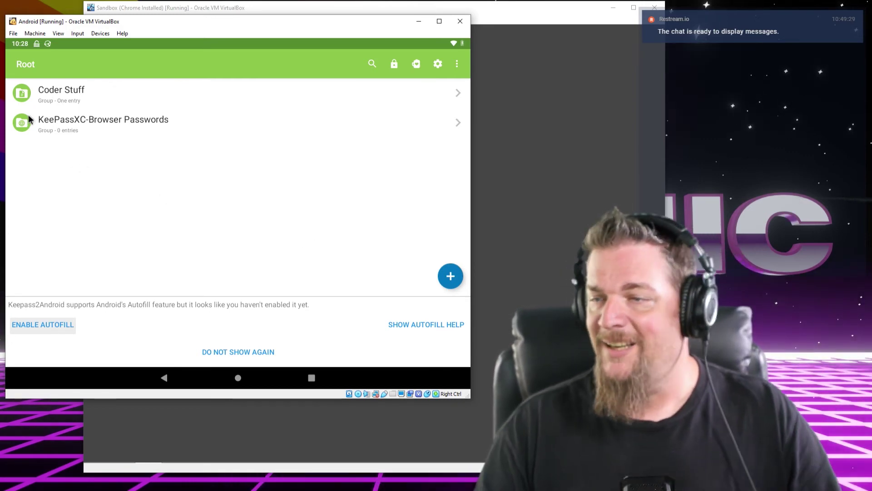
{"action": "left_click", "coordinate": [86, 122]}
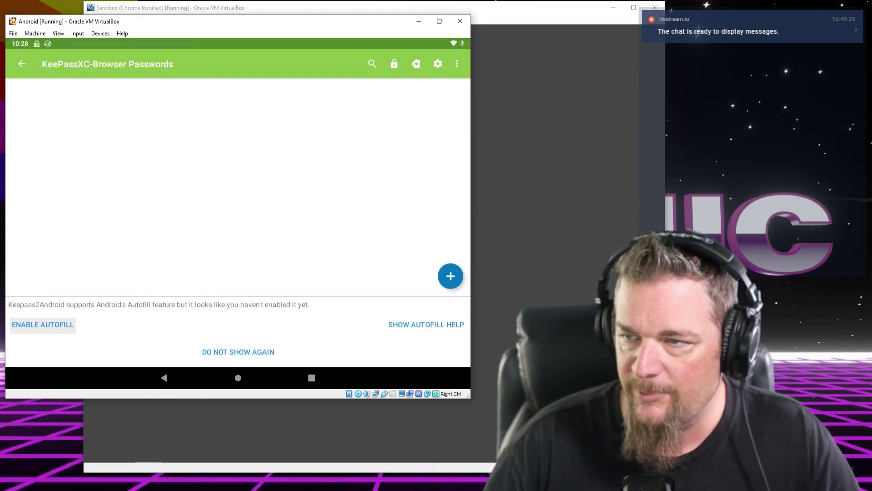
{"action": "left_click", "coordinate": [18, 65]}
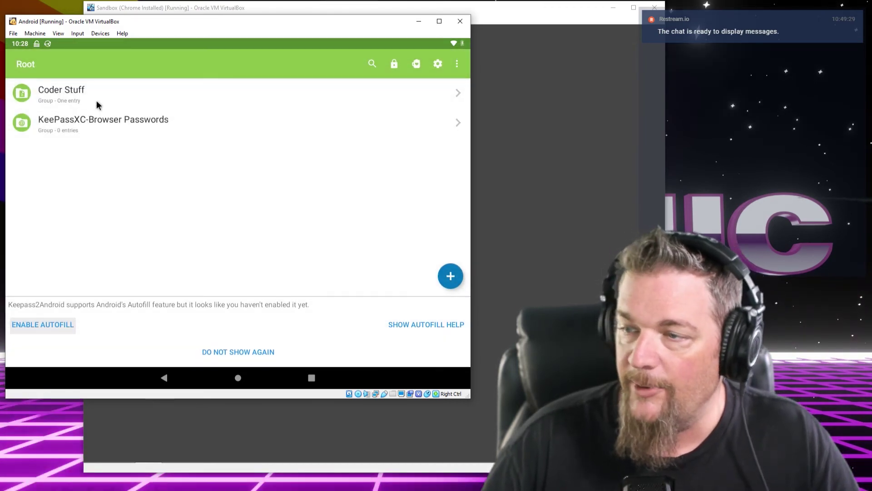
{"action": "left_click", "coordinate": [98, 94]}
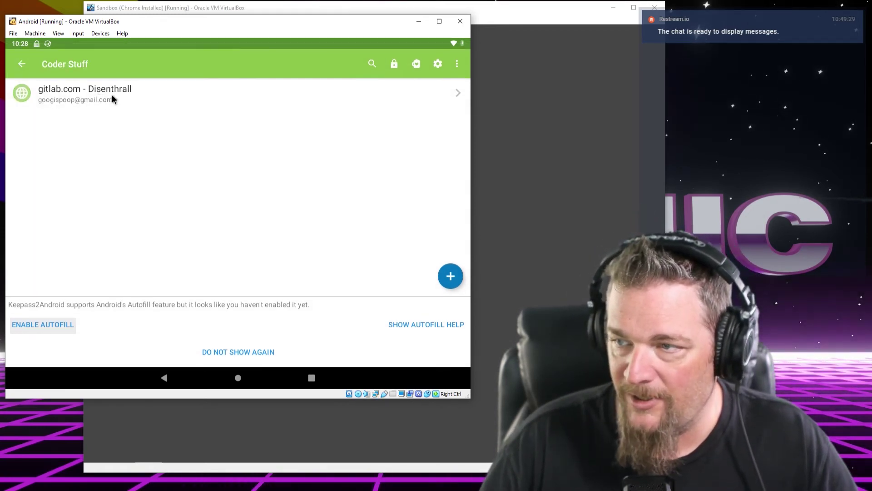
{"action": "left_click", "coordinate": [112, 97]}
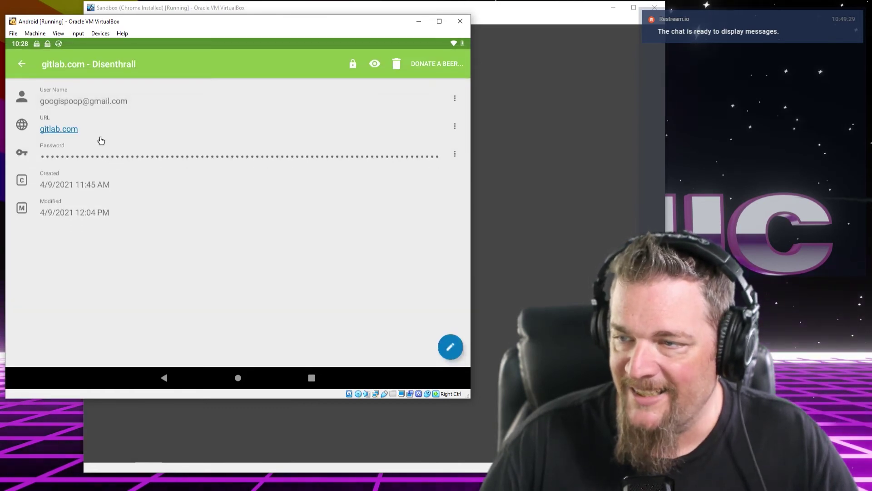
{"action": "left_click", "coordinate": [22, 64]}
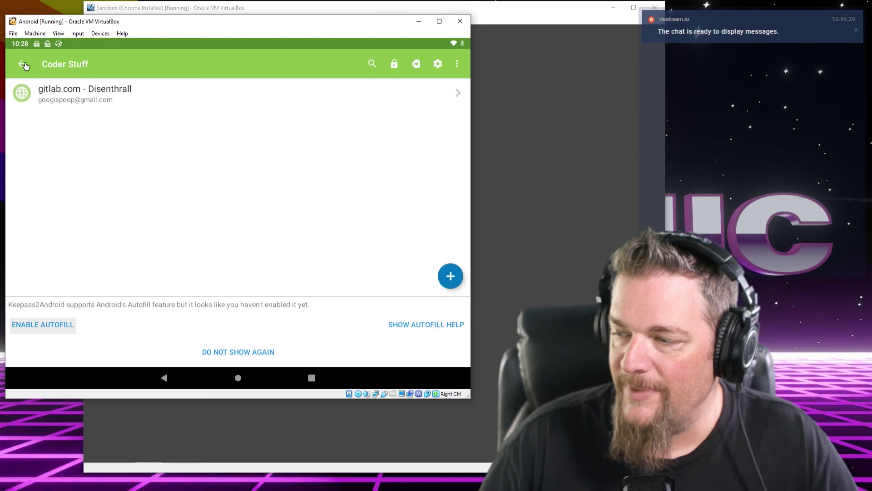
{"action": "left_click", "coordinate": [23, 64]}
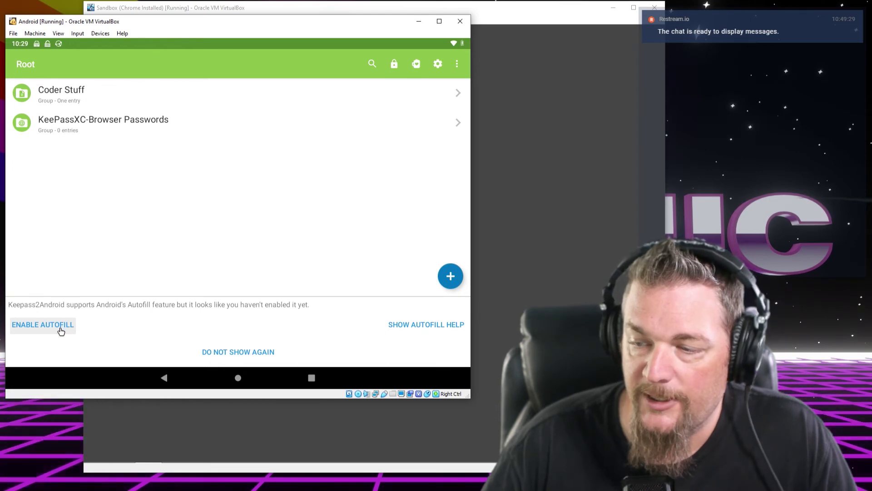
Set Keepass2Android as Android's autofill service in place of Bitwarden, and confirm trusting it
{"action": "left_click", "coordinate": [61, 331]}
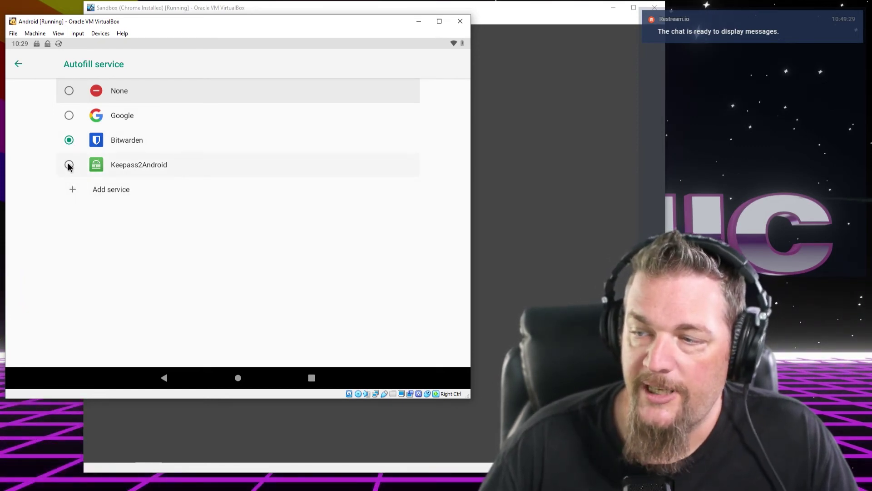
{"action": "left_click", "coordinate": [103, 163]}
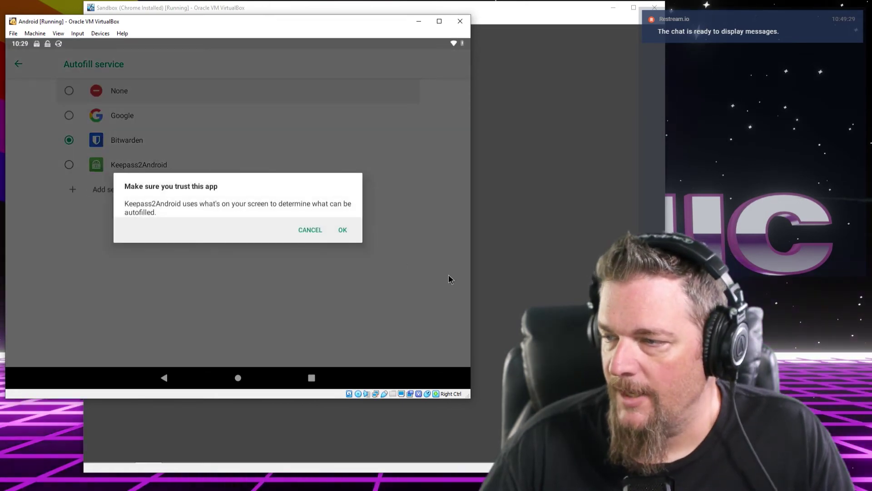
{"action": "left_click", "coordinate": [340, 230]}
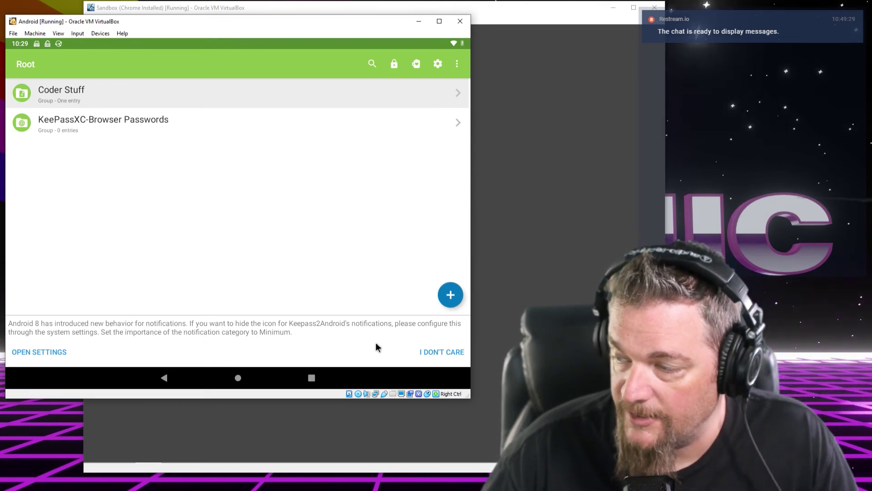
Dismiss the notification advice, look through the database and app settings, then return to Root
{"action": "left_click", "coordinate": [422, 353]}
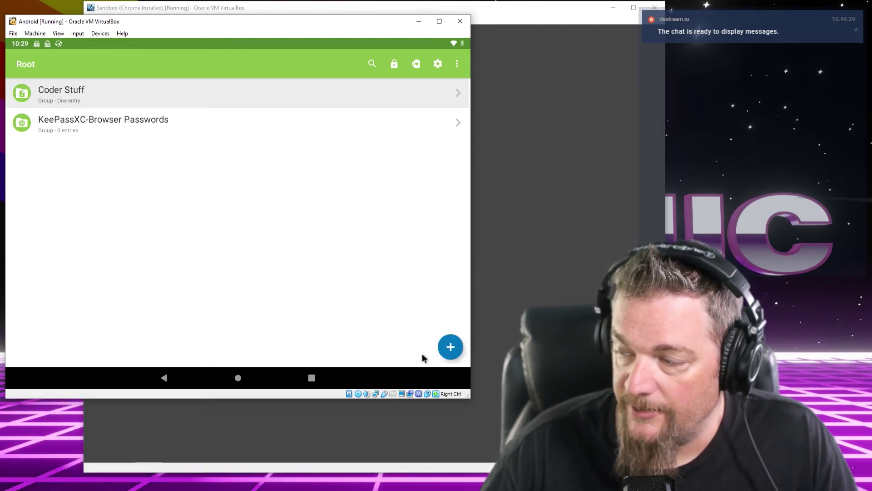
{"action": "left_click", "coordinate": [437, 66]}
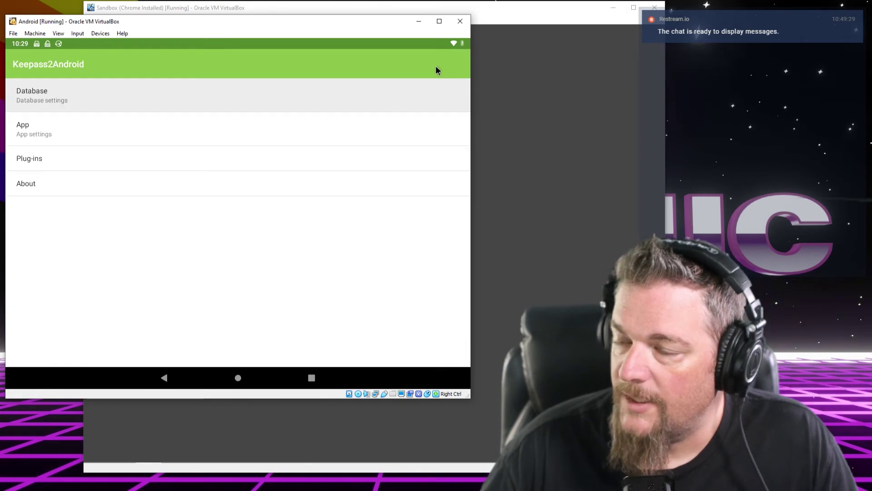
{"action": "left_click", "coordinate": [136, 99]}
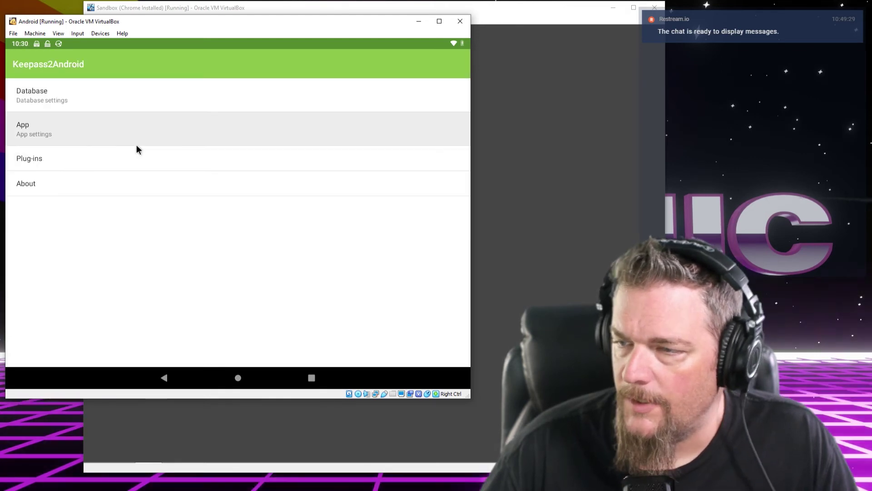
{"action": "left_click", "coordinate": [54, 124]}
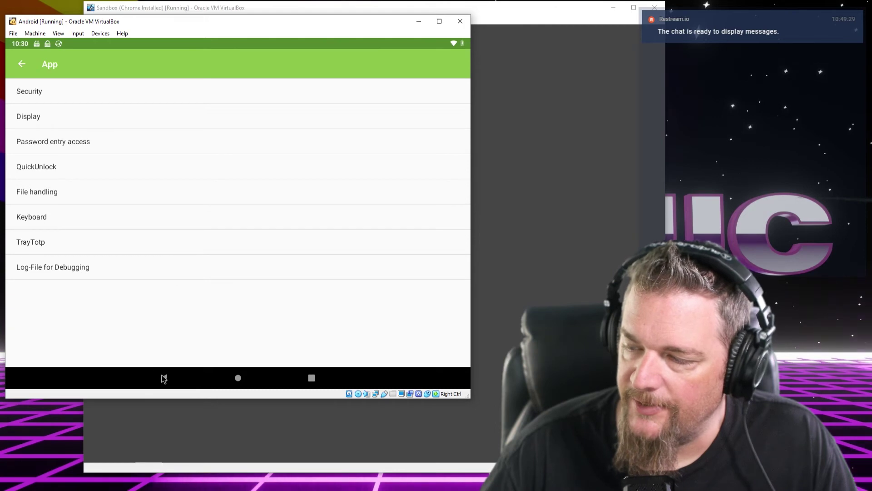
{"action": "left_click", "coordinate": [165, 377]}
{"action": "left_click", "coordinate": [166, 377]}
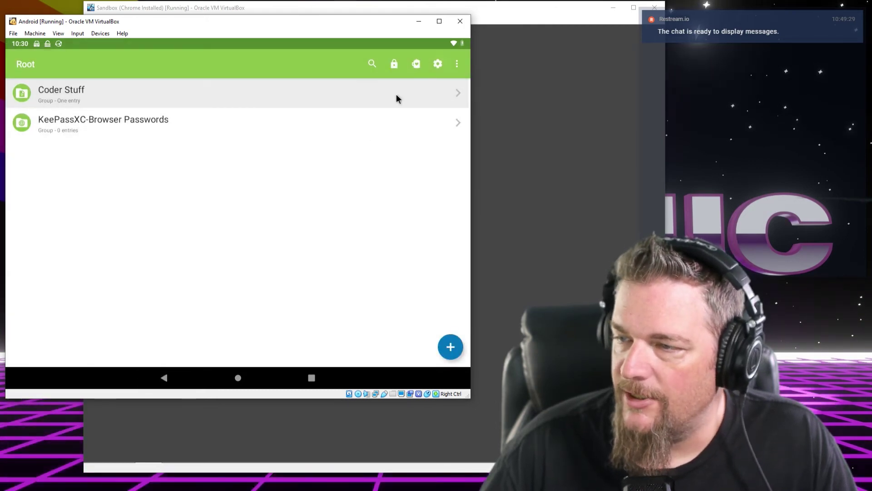
Go to Settings > App > Security
{"action": "left_click", "coordinate": [435, 66]}
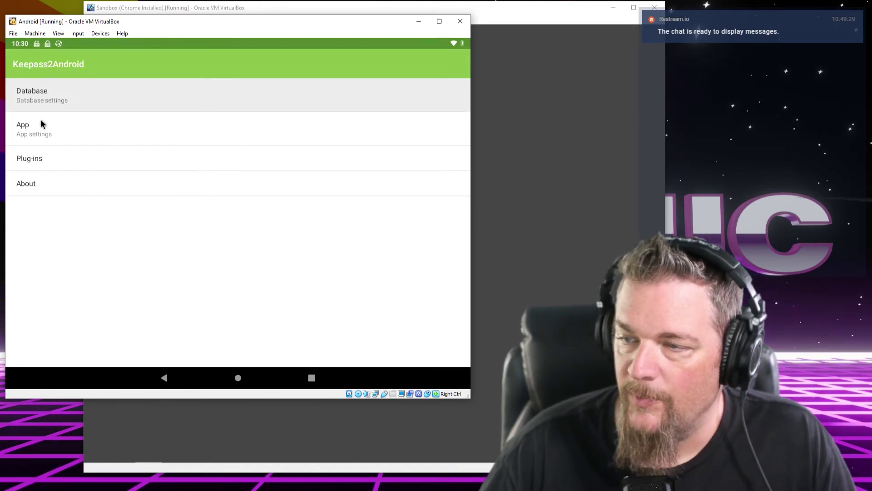
{"action": "left_click", "coordinate": [75, 136]}
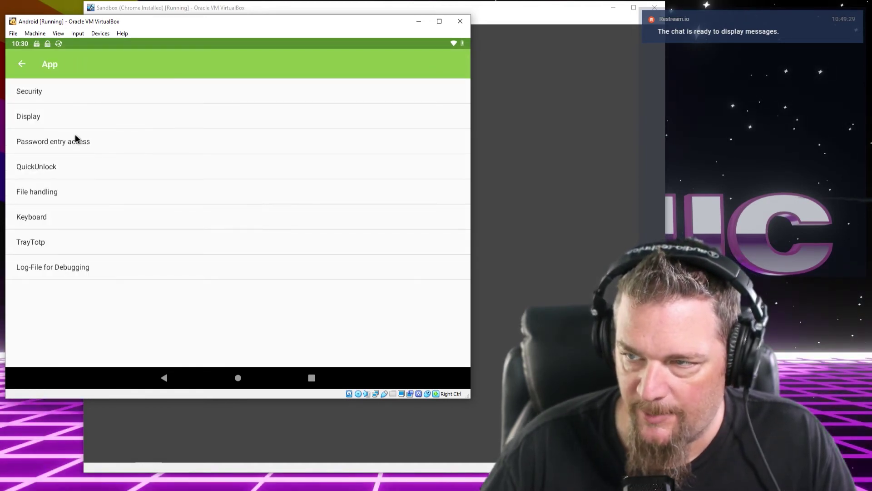
{"action": "left_click", "coordinate": [89, 91]}
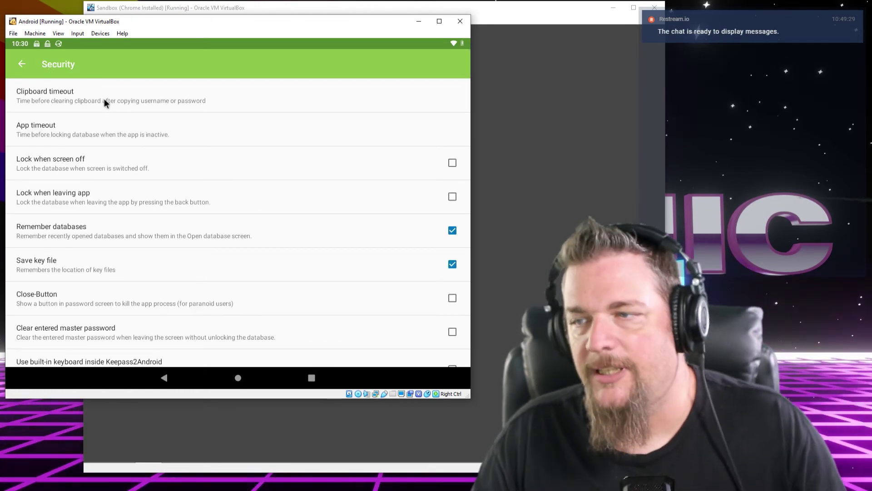
Leave the clipboard and app timeouts unchanged and enable Lock when screen off
{"action": "left_click", "coordinate": [104, 99]}
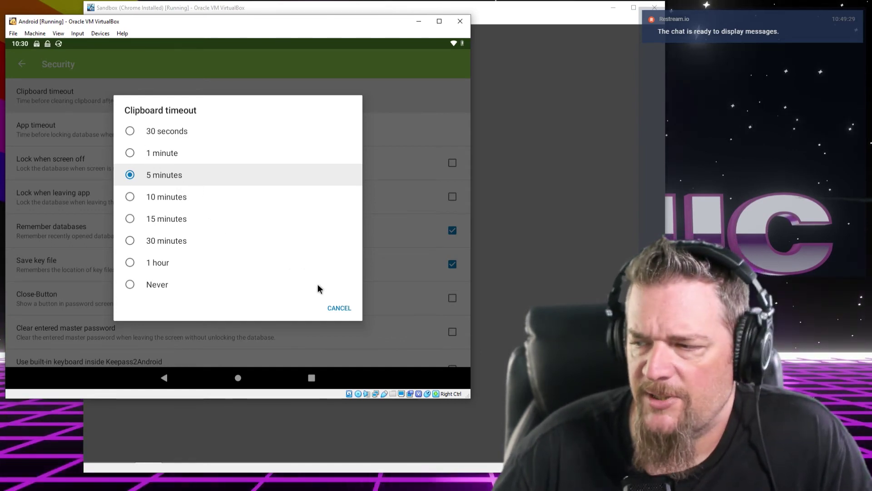
{"action": "left_click", "coordinate": [333, 309]}
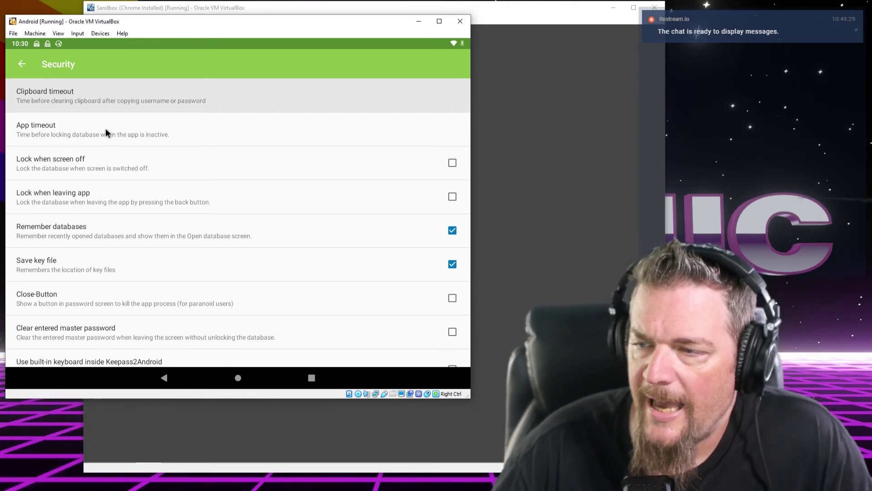
{"action": "left_click", "coordinate": [105, 131]}
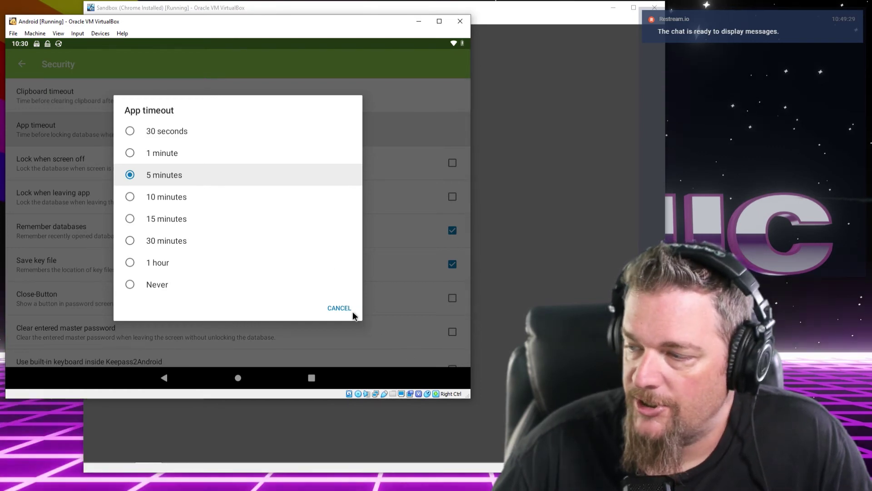
{"action": "left_click", "coordinate": [339, 308]}
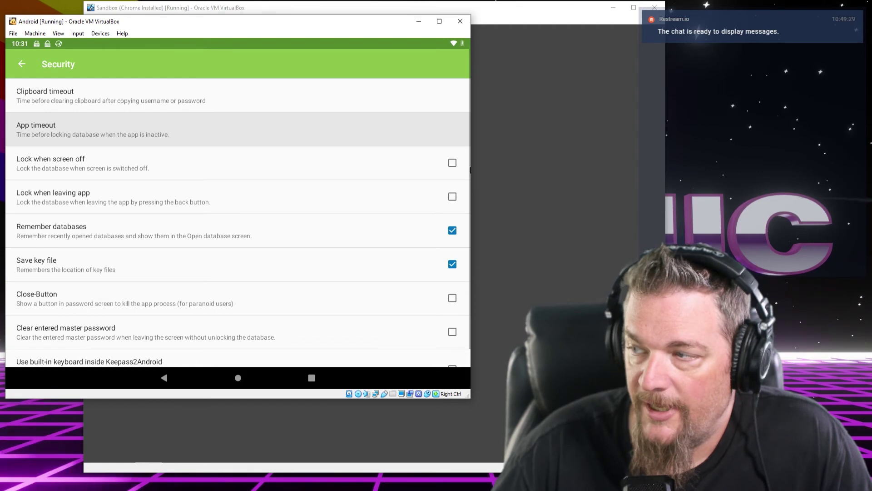
{"action": "left_click", "coordinate": [452, 163]}
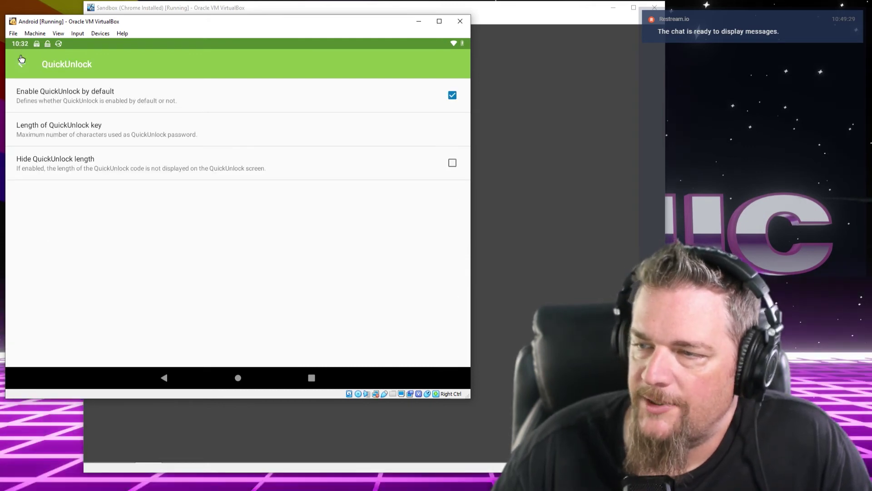
In QuickUnlock settings, keep the key length at 3 and enable Hide QuickUnlock length
{"action": "left_click", "coordinate": [20, 66]}
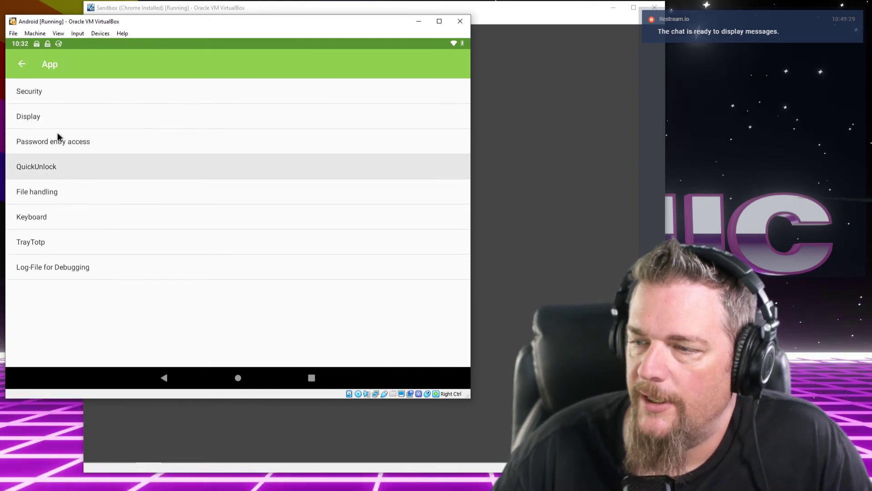
{"action": "left_click", "coordinate": [49, 168]}
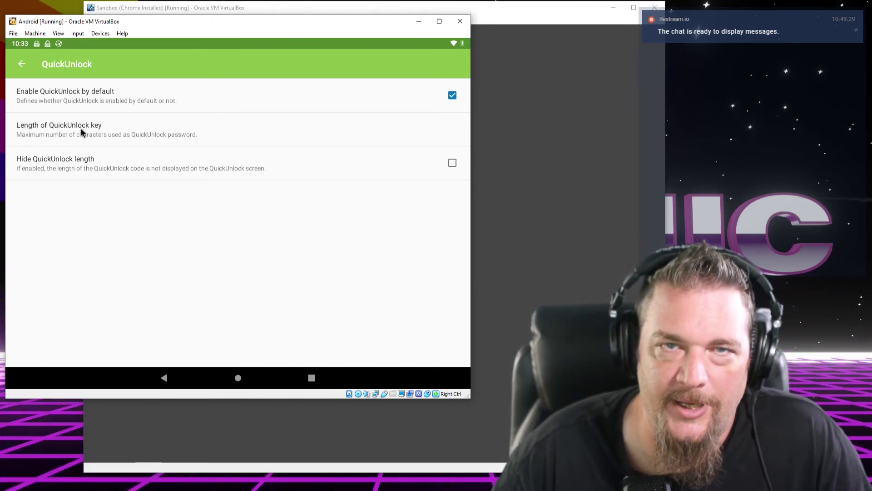
{"action": "left_click", "coordinate": [70, 129]}
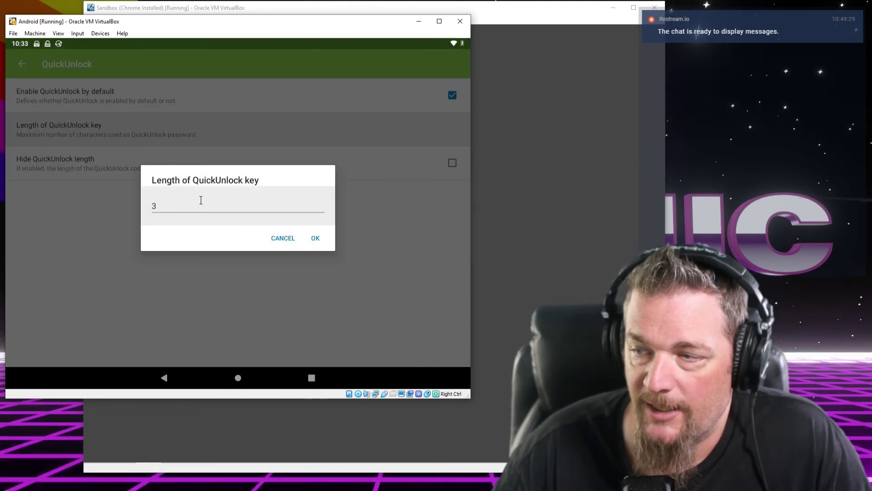
{"action": "double_click", "coordinate": [146, 204]}
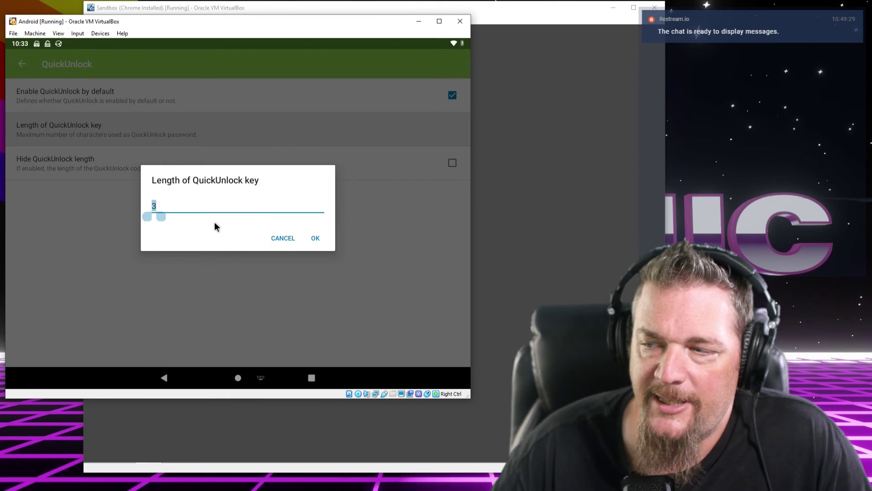
{"action": "left_click", "coordinate": [212, 211]}
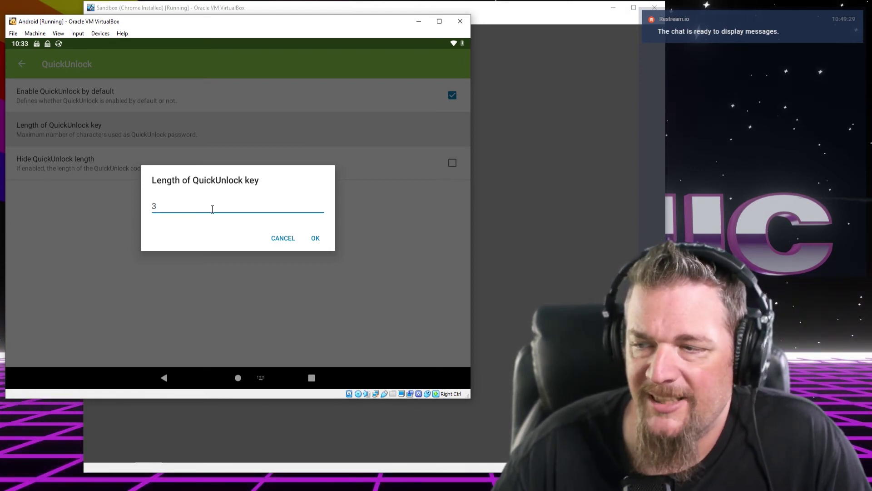
{"action": "double_click", "coordinate": [176, 220]}
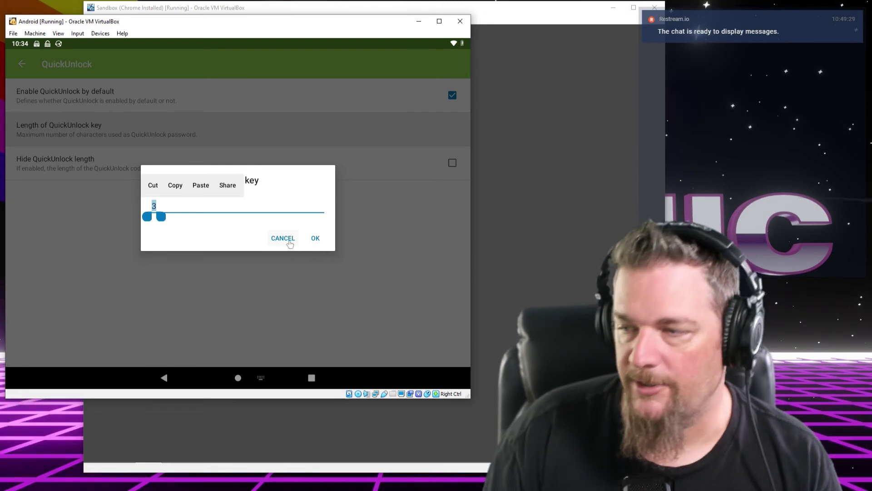
{"action": "left_click", "coordinate": [282, 239]}
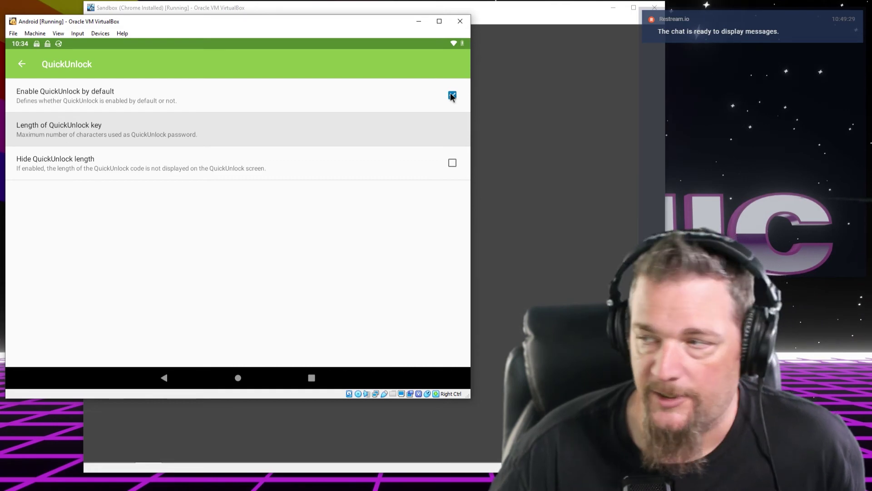
{"action": "left_click", "coordinate": [452, 162]}
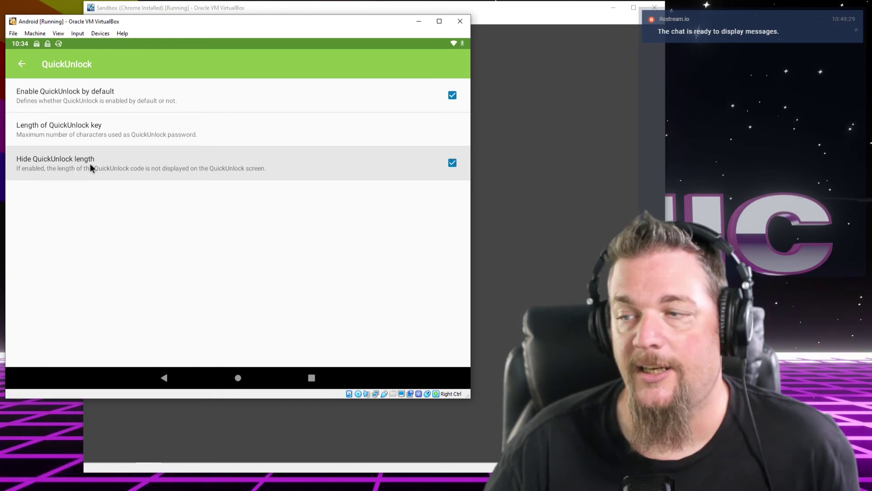
Back out to the Root view and check the overflow menu's Synchronize database option, then go home
{"action": "left_click", "coordinate": [164, 378]}
{"action": "left_click", "coordinate": [164, 377]}
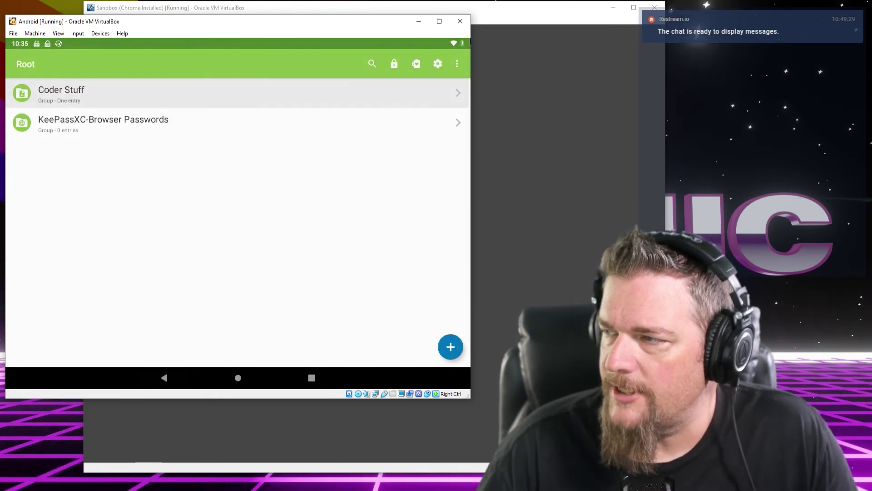
{"action": "left_click", "coordinate": [457, 63]}
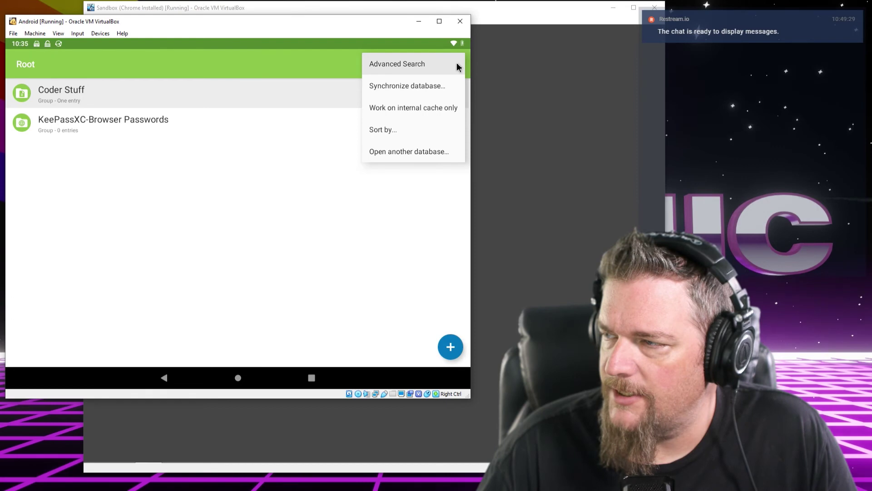
{"action": "left_click", "coordinate": [437, 83]}
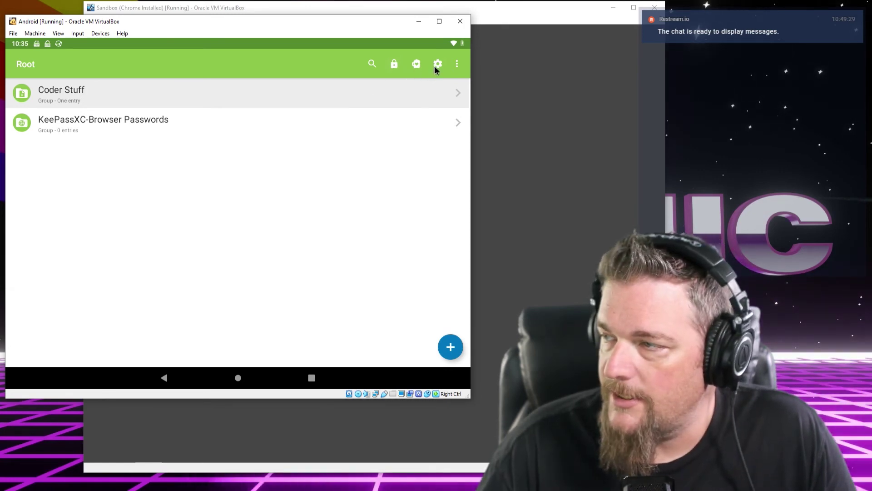
{"action": "left_click", "coordinate": [457, 64]}
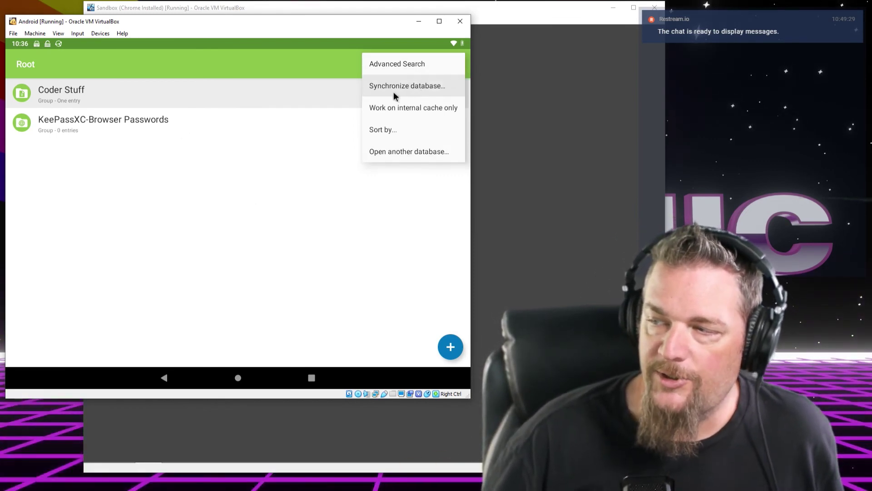
{"action": "left_click", "coordinate": [6, 320]}
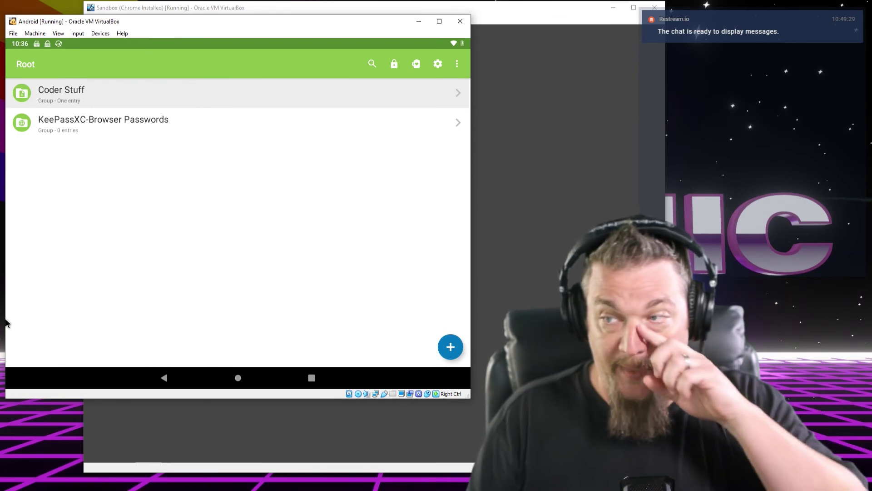
{"action": "left_click", "coordinate": [242, 381]}
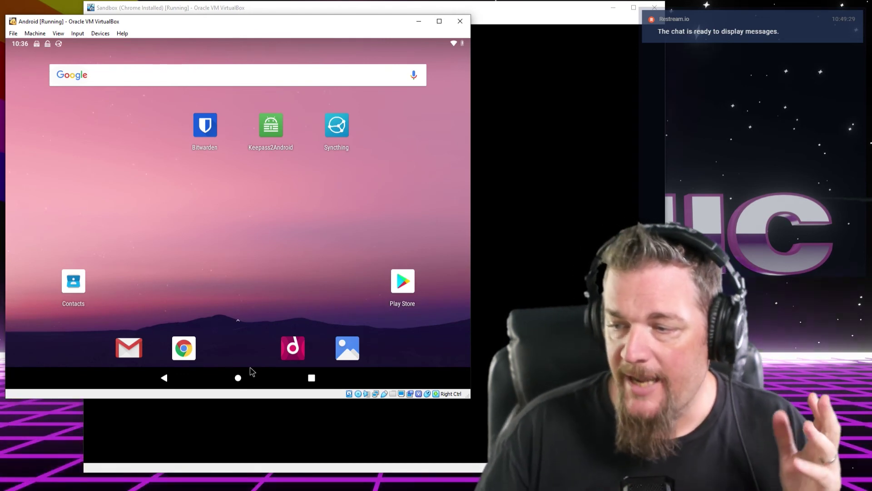
Load gitlab in Chrome and focus the sign-in form's username field
{"action": "left_click", "coordinate": [196, 348]}
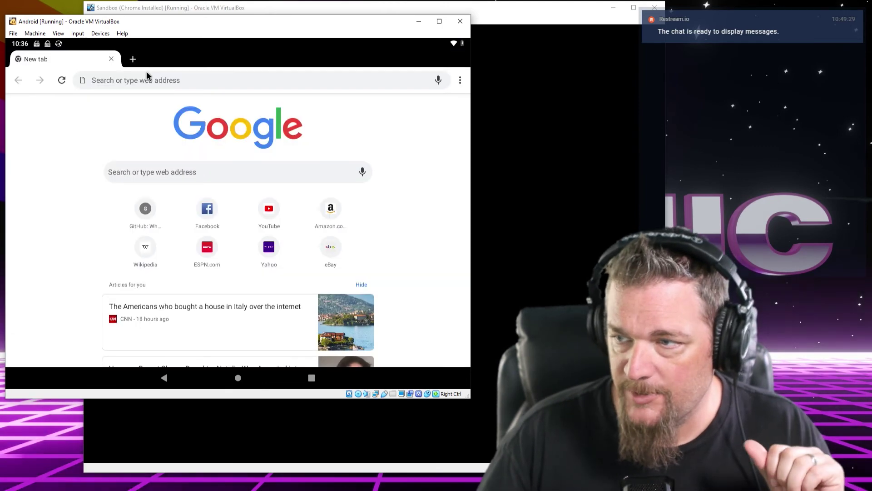
{"action": "left_click", "coordinate": [158, 80]}
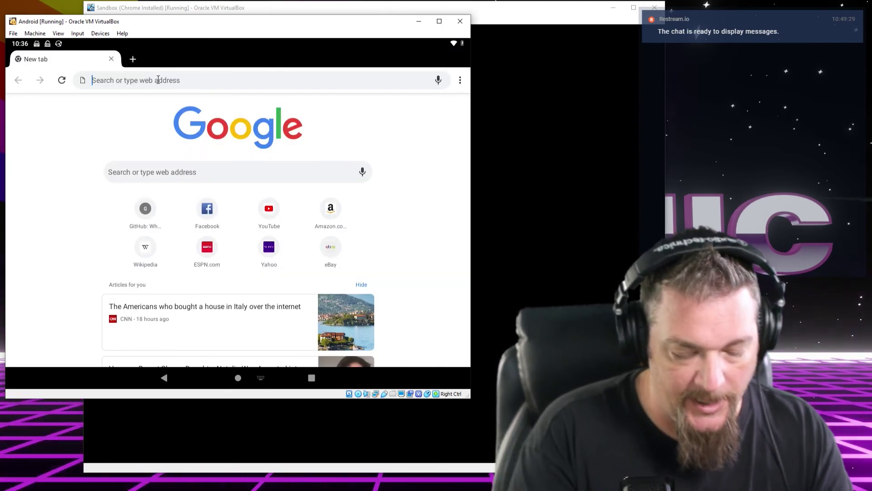
{"action": "type", "text": "gitlab.com"}
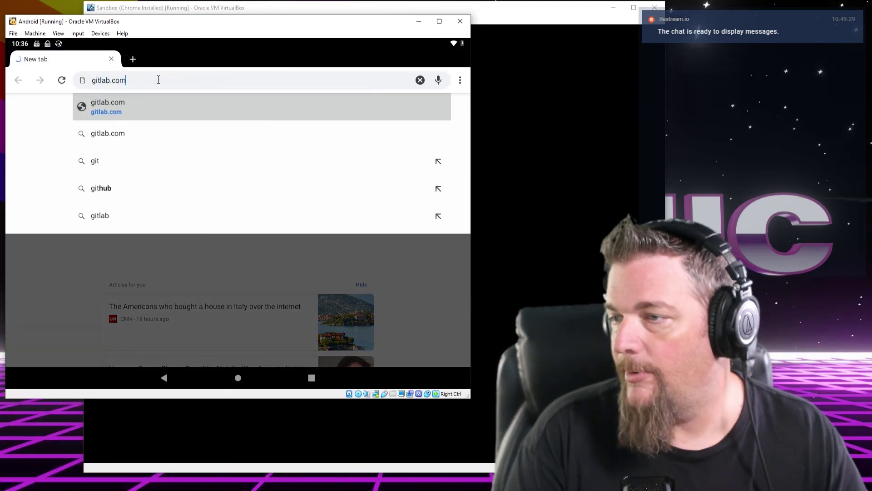
{"action": "key", "text": "Return"}
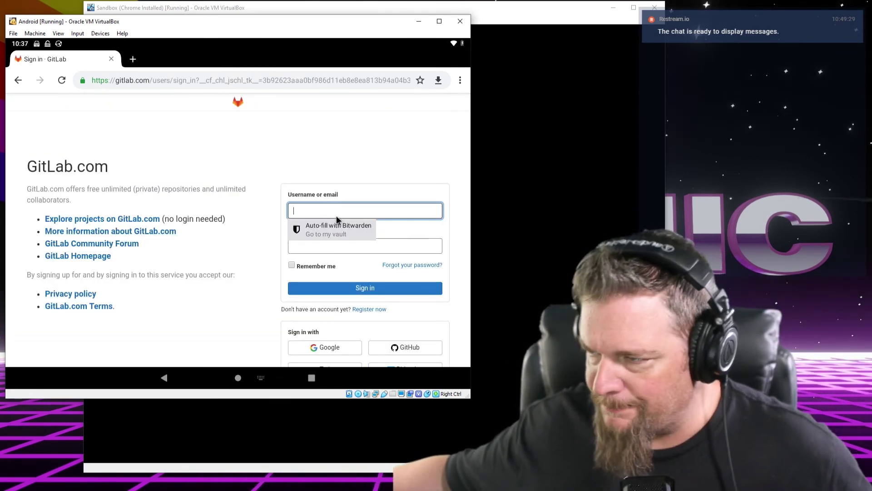
{"action": "left_click", "coordinate": [339, 223]}
{"action": "left_click", "coordinate": [351, 208]}
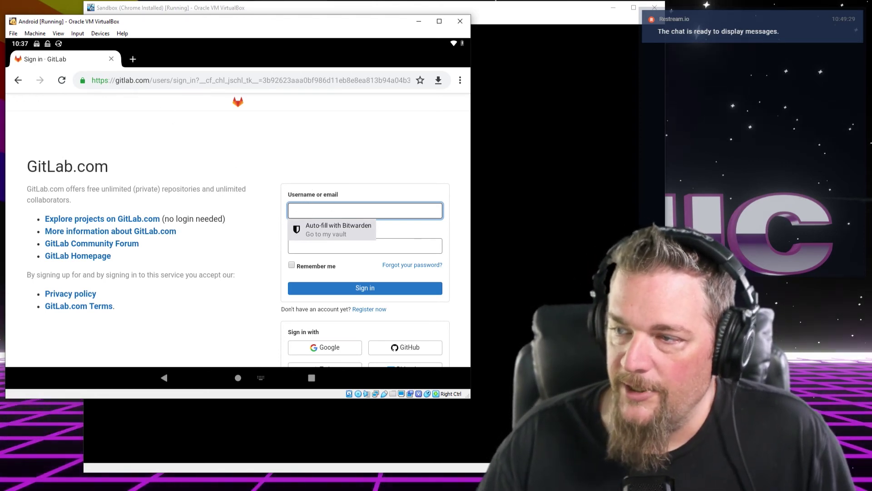
Sign in using the username and password copied from Keepass2Android's notification, then close the tab
{"action": "left_click_drag", "start_coordinate": [156, 44], "coordinate": [147, 281]}
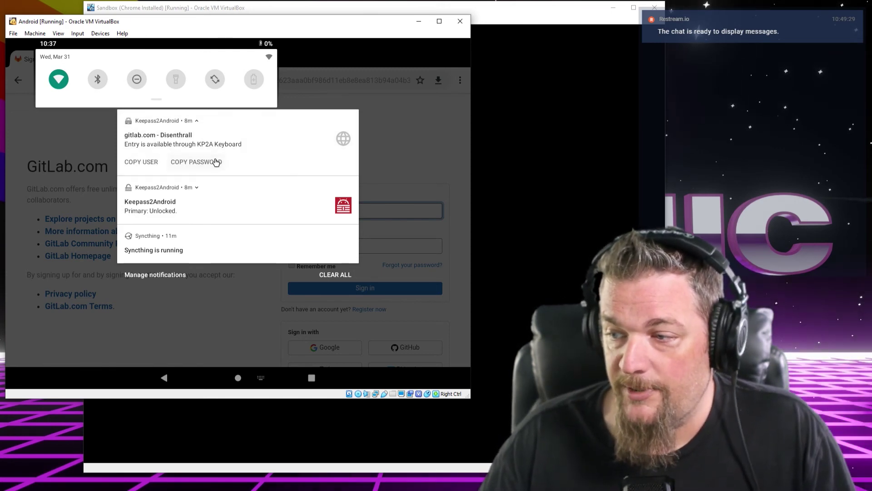
{"action": "left_click", "coordinate": [133, 163]}
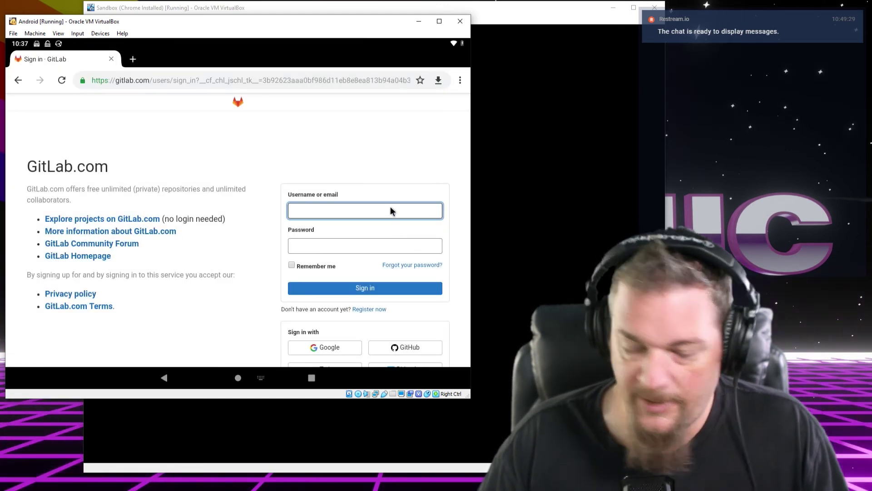
{"action": "key", "text": "ctrl+v"}
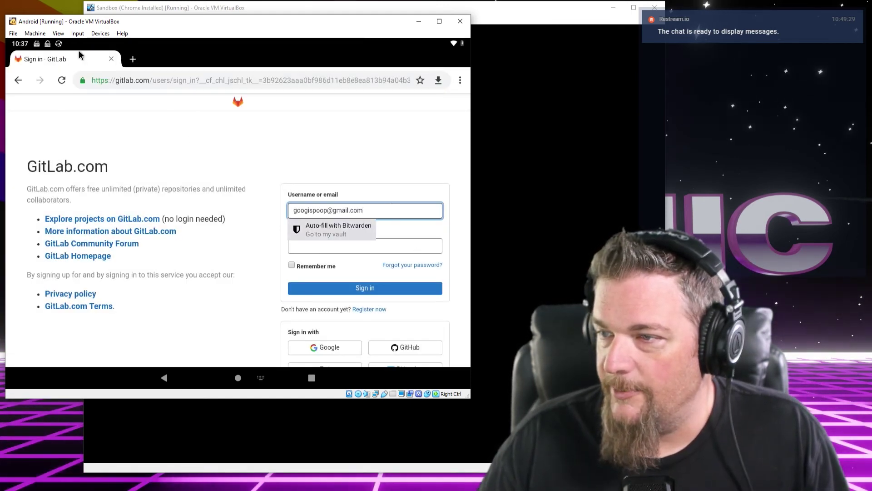
{"action": "left_click_drag", "start_coordinate": [85, 44], "coordinate": [102, 150]}
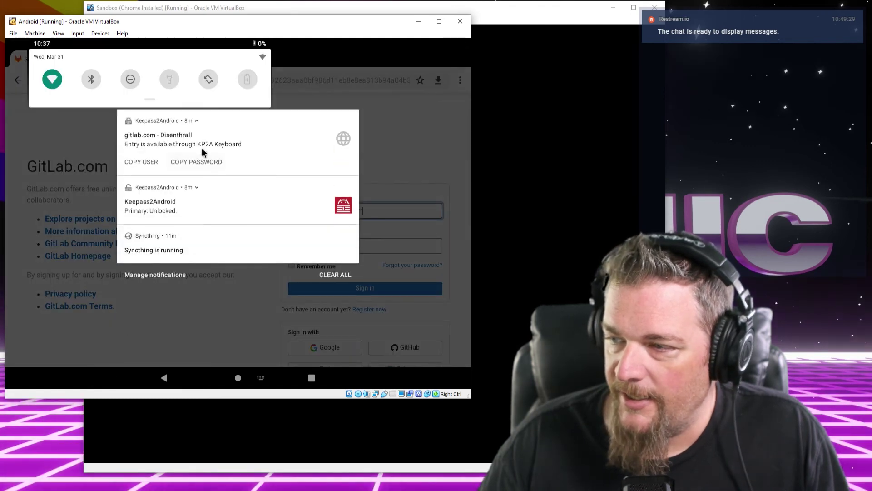
{"action": "left_click", "coordinate": [196, 162]}
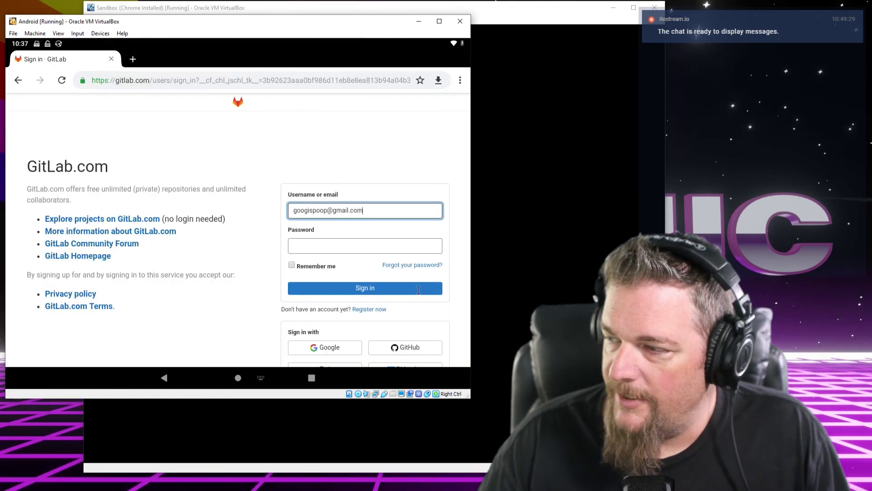
{"action": "left_click", "coordinate": [384, 247]}
{"action": "key", "text": "ctrl+v"}
{"action": "left_click", "coordinate": [363, 287]}
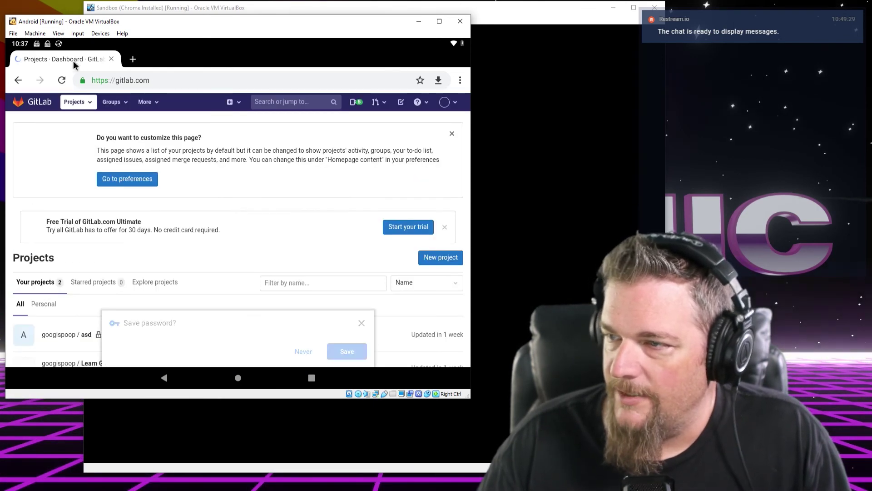
{"action": "left_click", "coordinate": [111, 59]}
{"action": "left_click", "coordinate": [237, 378]}
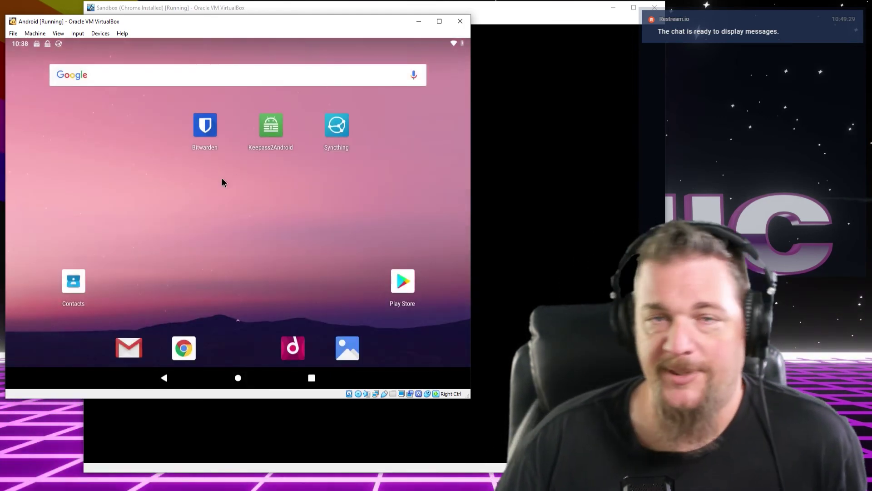
From the notification shade, swipe away the gitlab.com entry notice and lock the database
{"action": "left_click_drag", "start_coordinate": [205, 43], "coordinate": [230, 179]}
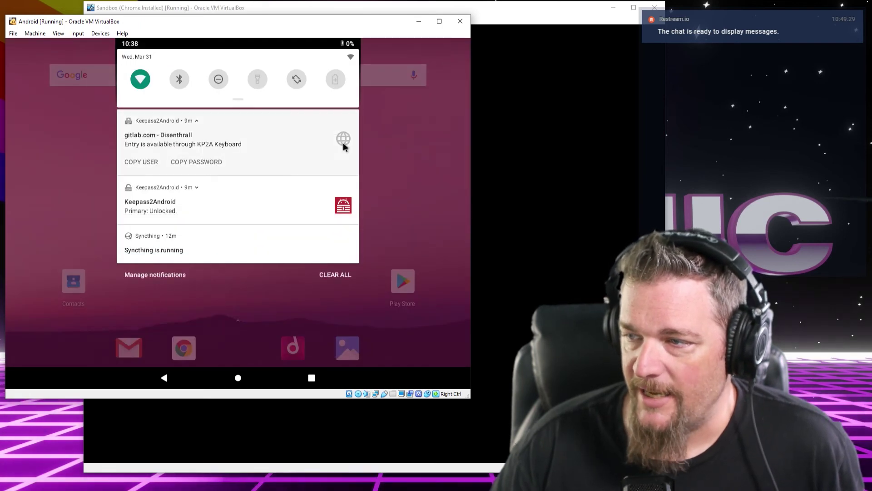
{"action": "left_click_drag", "start_coordinate": [171, 146], "coordinate": [94, 182]}
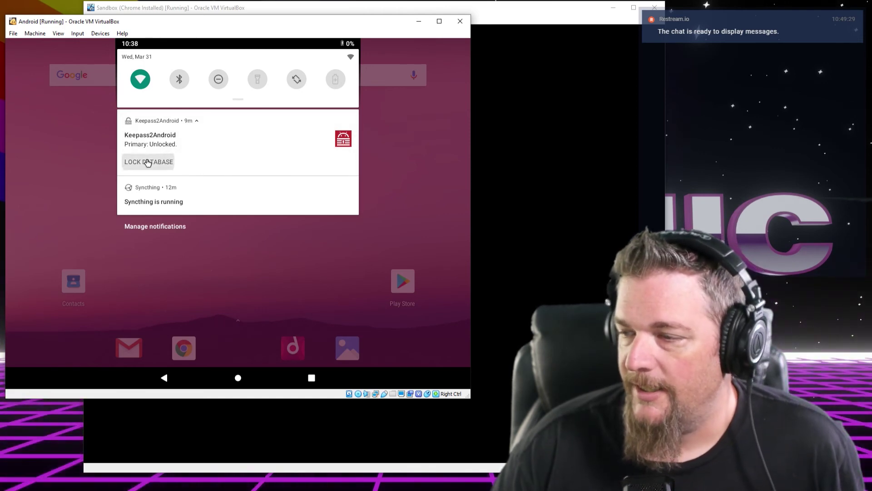
{"action": "left_click", "coordinate": [148, 162]}
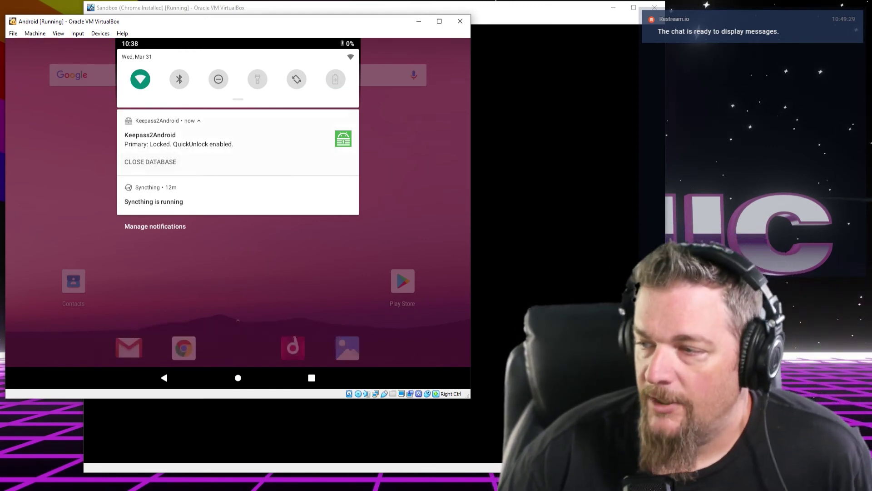
{"action": "left_click", "coordinate": [41, 169]}
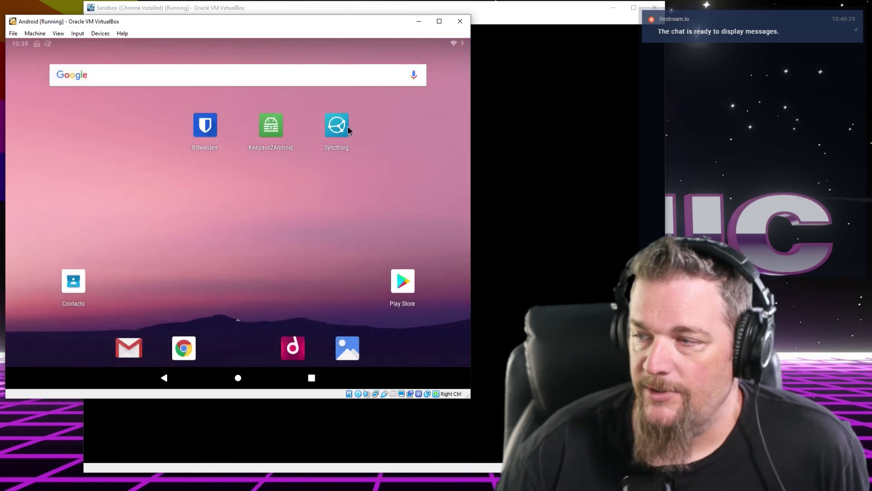
Launch Keepass2Android and unlock the database by entering the master password
{"action": "left_click", "coordinate": [271, 131]}
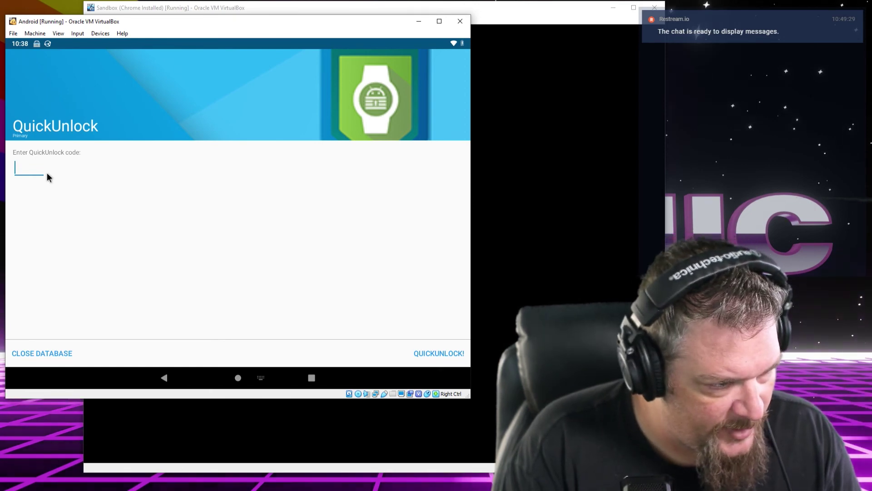
{"action": "type", "text": "g"}
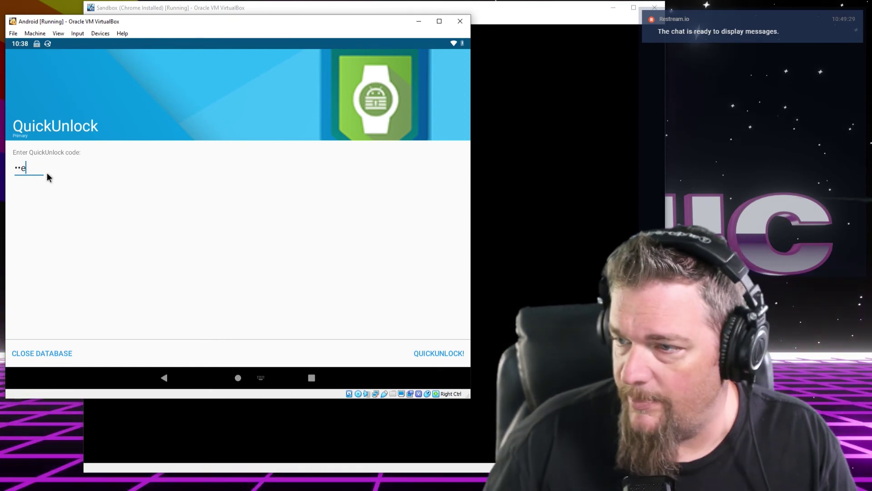
{"action": "left_click", "coordinate": [424, 352]}
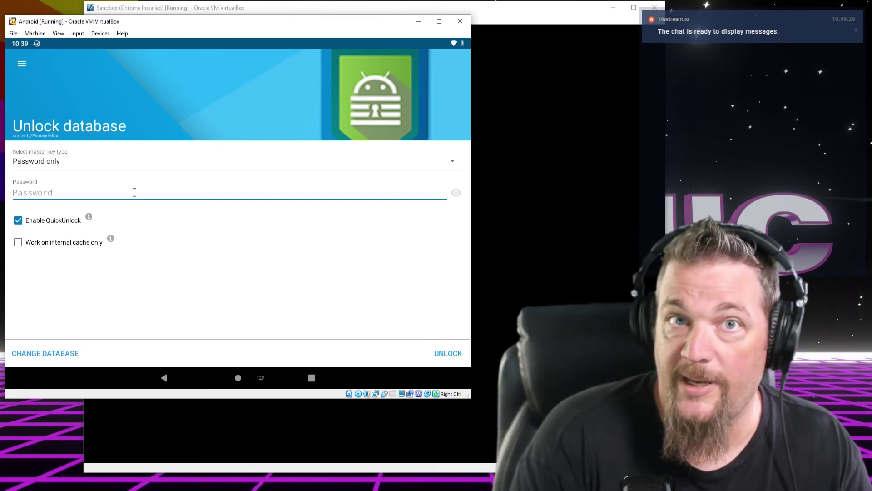
{"action": "type", "text": "••y"}
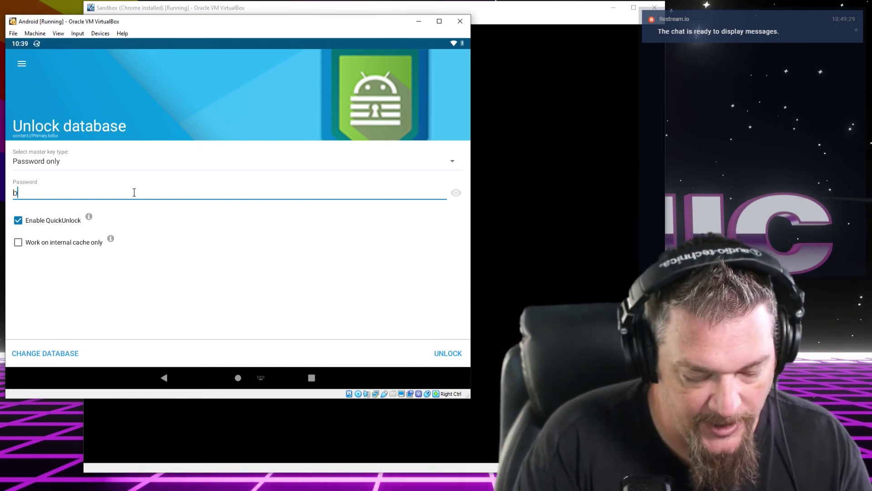
{"action": "type", "text": "•••w•••g"}
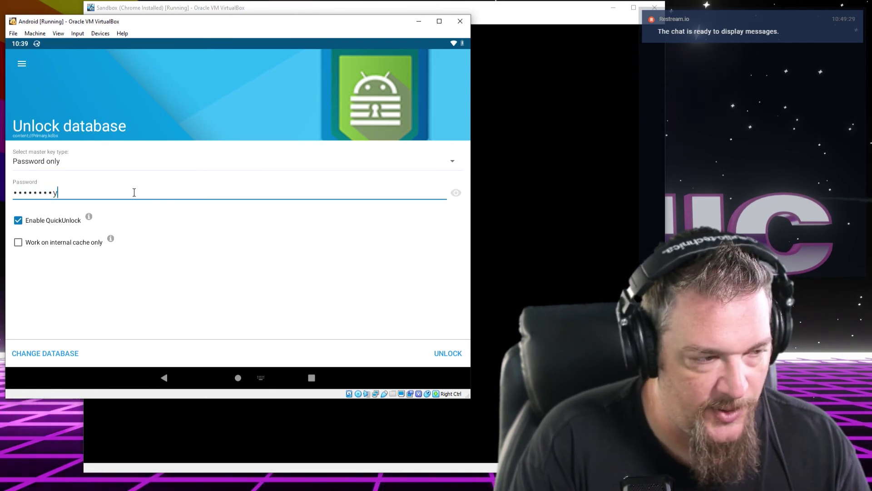
{"action": "type", "text": "••••e"}
{"action": "key", "text": "Return"}
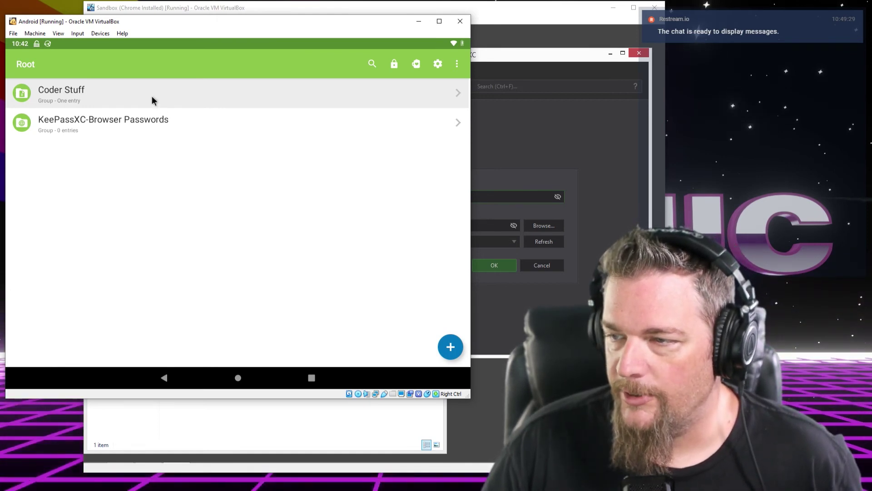
Start a new entry in the Root group from the add button
{"action": "left_click", "coordinate": [446, 346]}
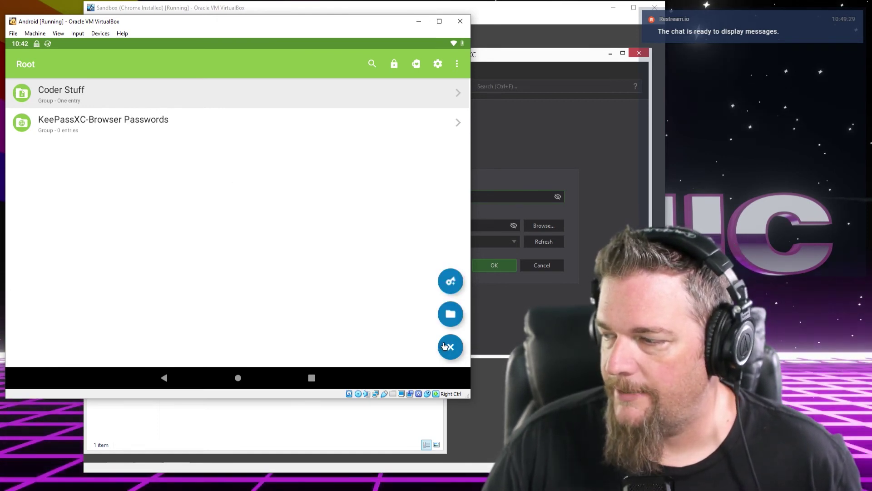
{"action": "left_click", "coordinate": [448, 350]}
{"action": "left_click", "coordinate": [451, 356]}
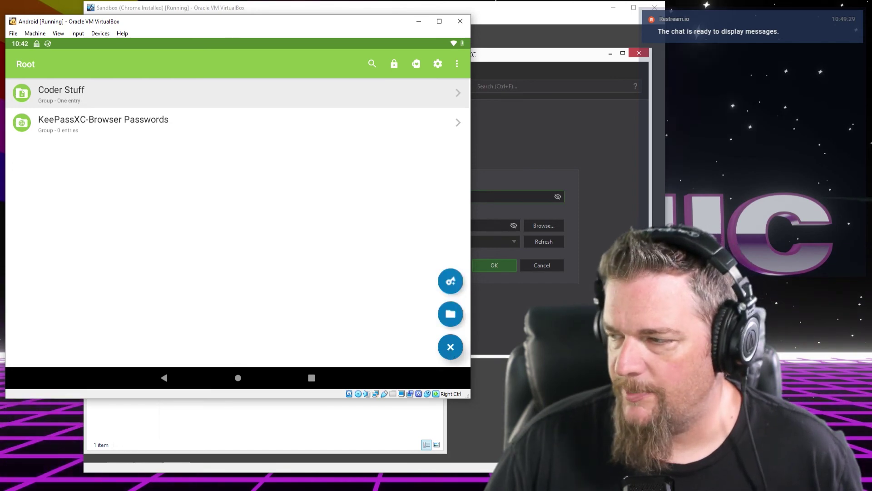
{"action": "left_click", "coordinate": [451, 282]}
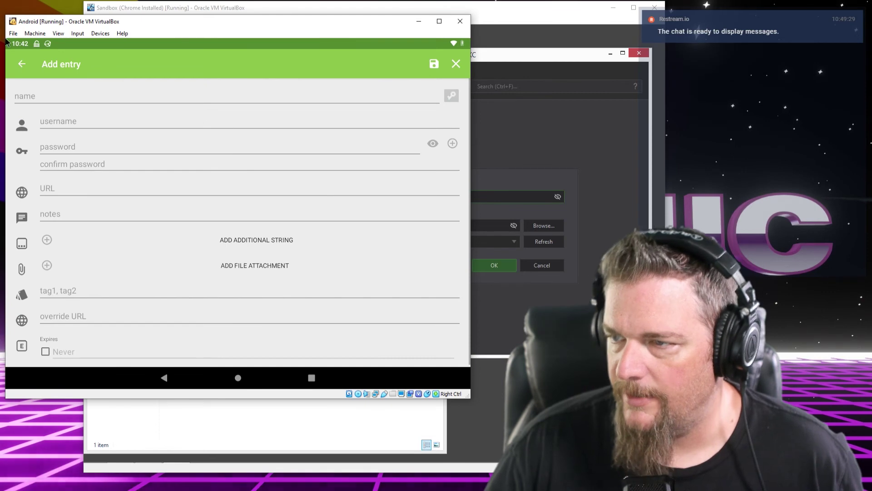
Enter the name 'test entry' and the note 'super secret stuff', then save the entry
{"action": "left_click", "coordinate": [58, 99]}
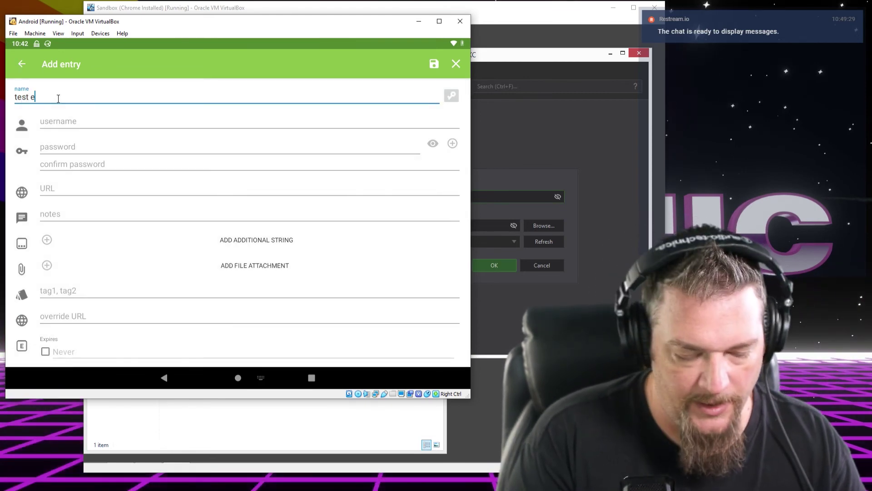
{"action": "left_click", "coordinate": [118, 218]}
{"action": "type", "text": "super secret stuff"}
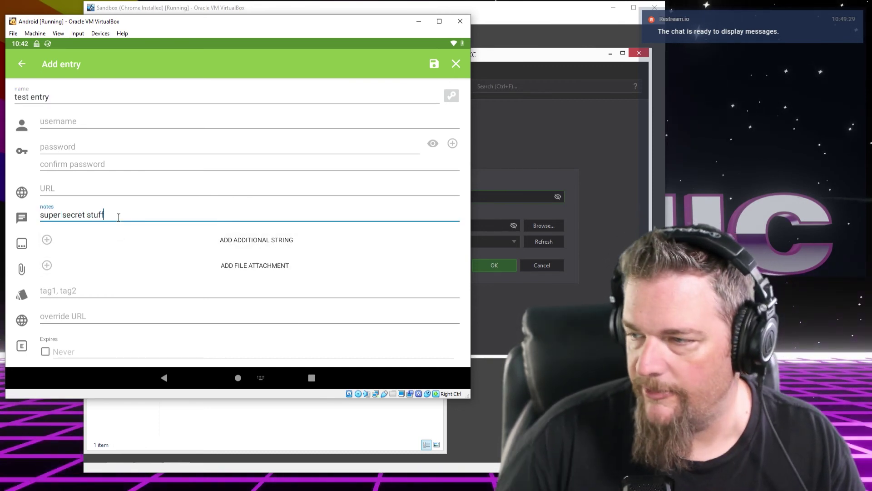
{"action": "left_click", "coordinate": [433, 63]}
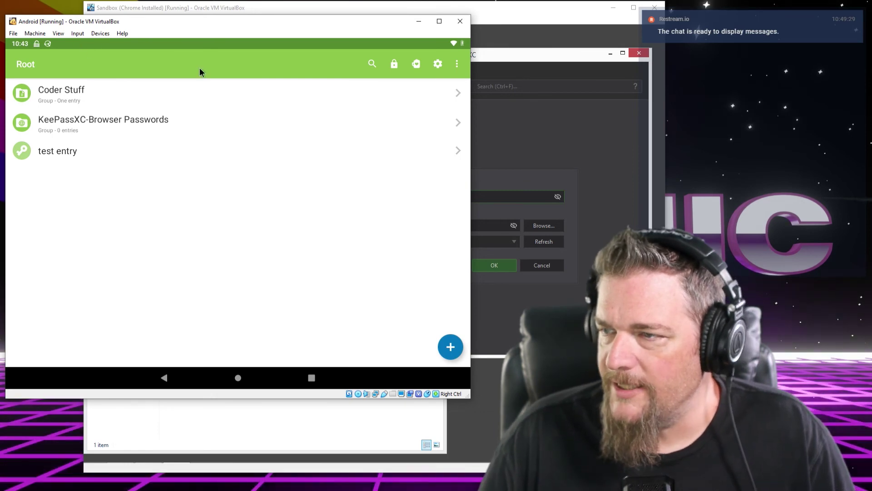
{"action": "left_click", "coordinate": [458, 64]}
{"action": "left_click", "coordinate": [460, 65]}
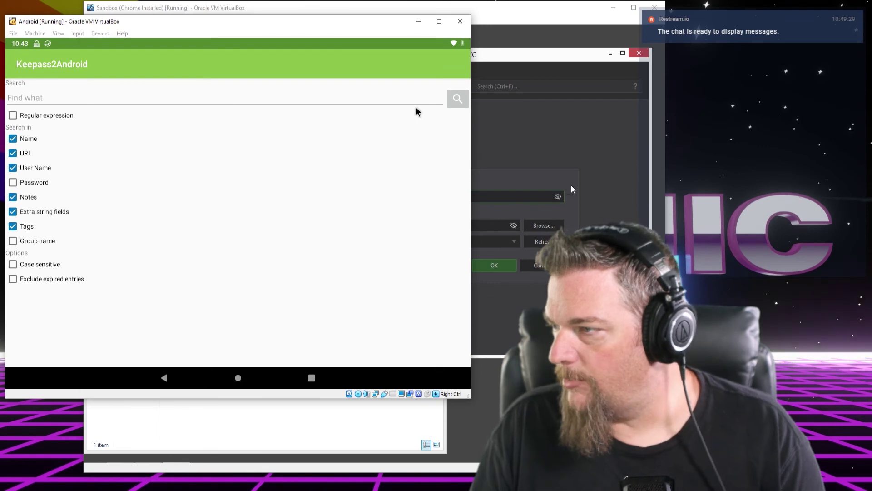
{"action": "left_click", "coordinate": [571, 186]}
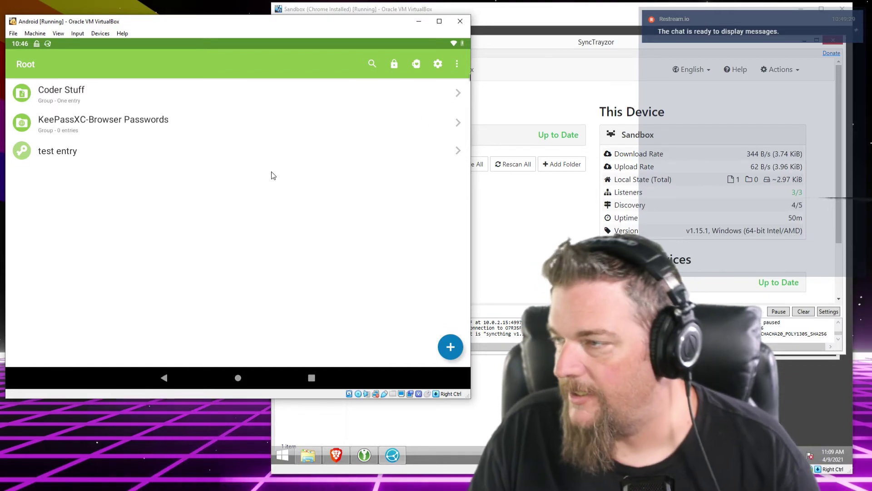
Move the Sandbox VM aside, minimize SyncTrayzor, and restart KeePassXC to reload Primary
{"action": "left_click_drag", "start_coordinate": [500, 15], "coordinate": [250, 15]}
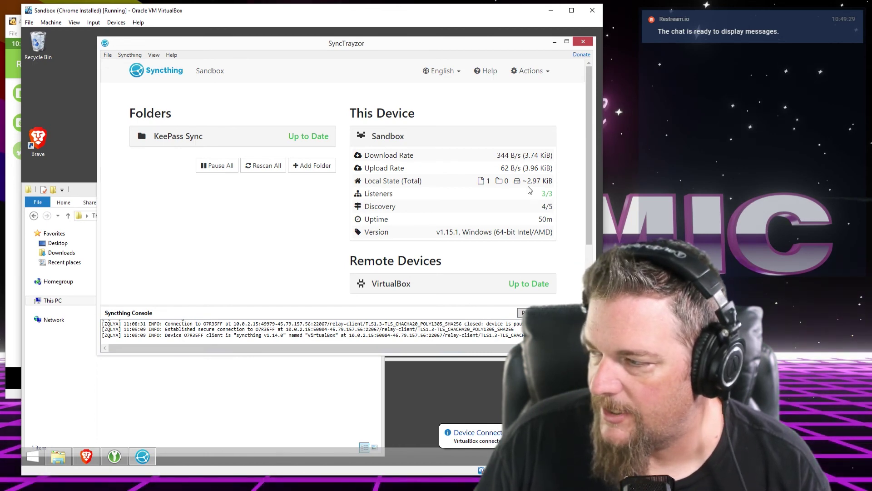
{"action": "left_click", "coordinate": [555, 43]}
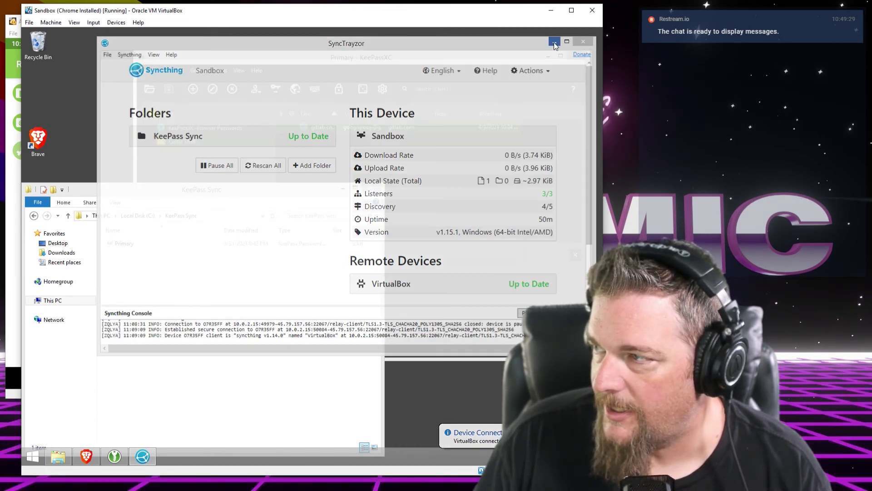
{"action": "left_click", "coordinate": [385, 151]}
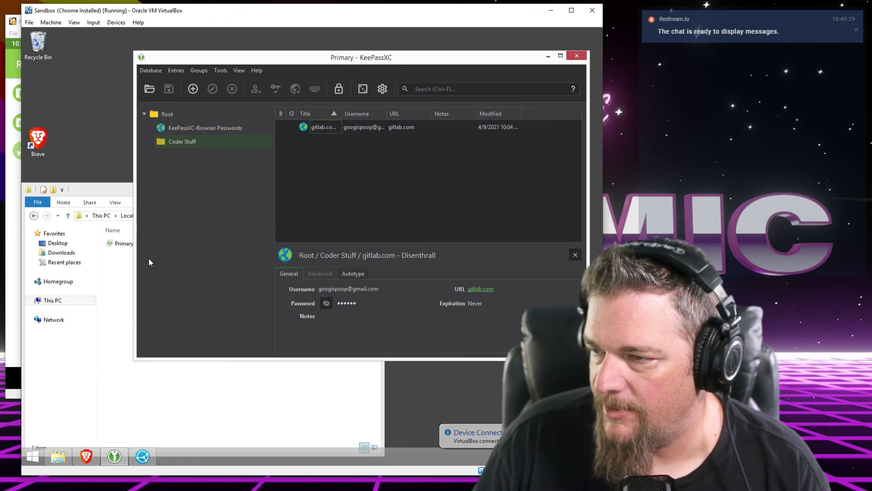
{"action": "left_click", "coordinate": [128, 244]}
{"action": "left_click", "coordinate": [575, 58]}
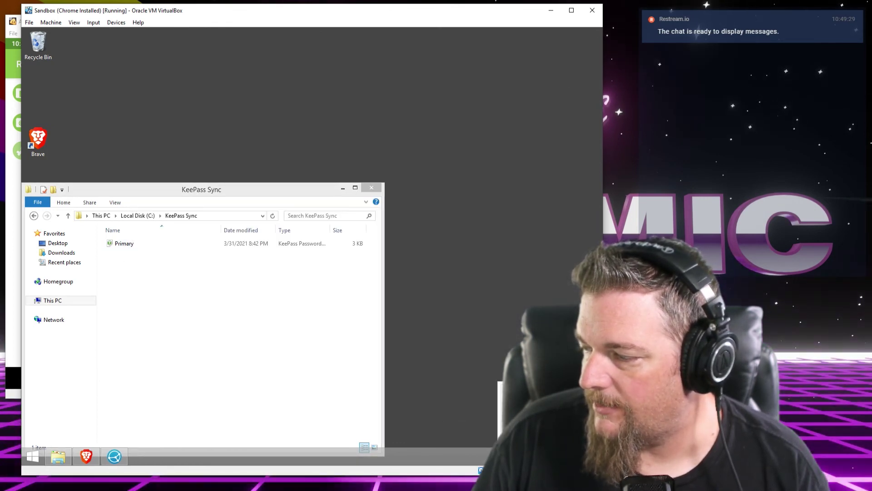
{"action": "left_click", "coordinate": [522, 401]}
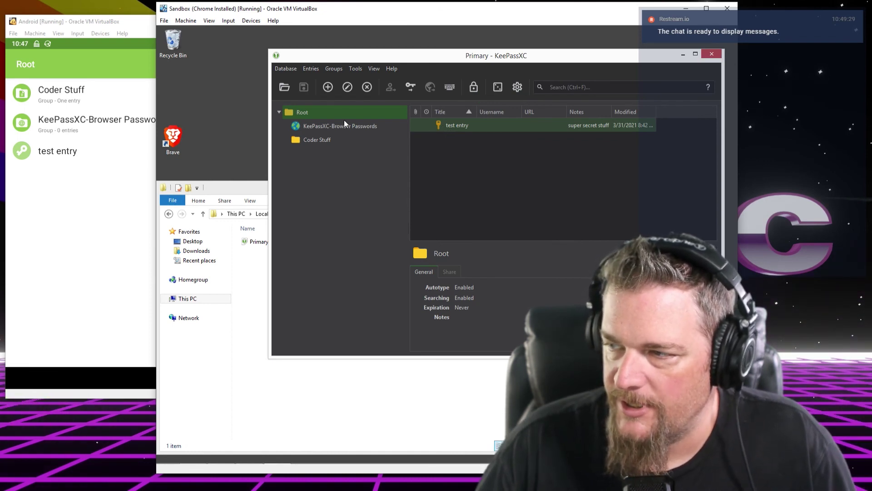
Open test entry to confirm its 'super secret stuff' note, close it, and preview the row
{"action": "double_click", "coordinate": [446, 126]}
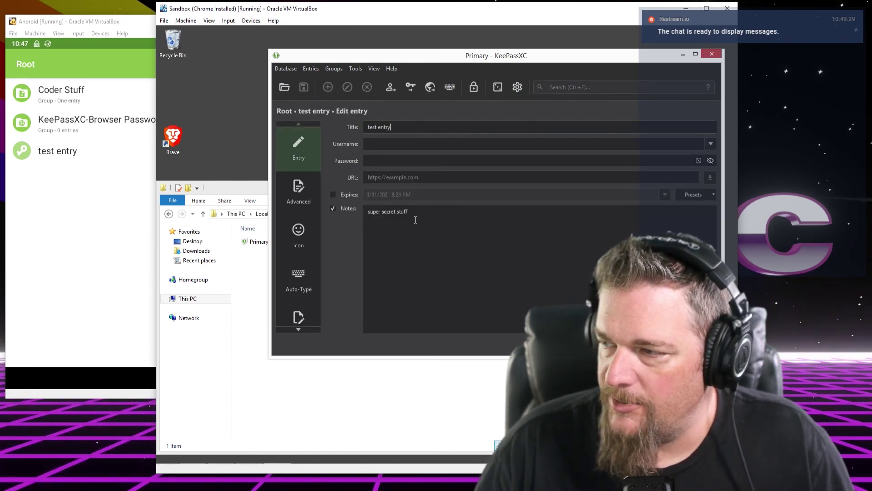
{"action": "left_click", "coordinate": [698, 344]}
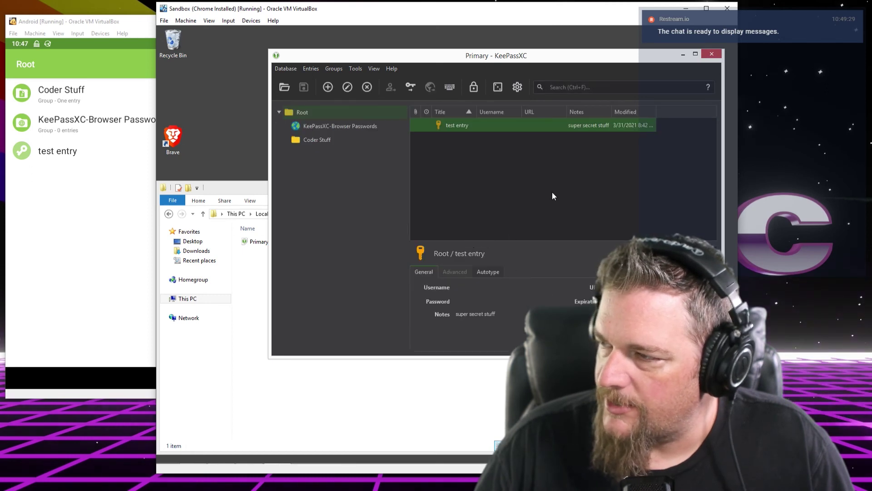
{"action": "left_click", "coordinate": [553, 194]}
{"action": "left_click", "coordinate": [243, 275]}
{"action": "left_click", "coordinate": [536, 166]}
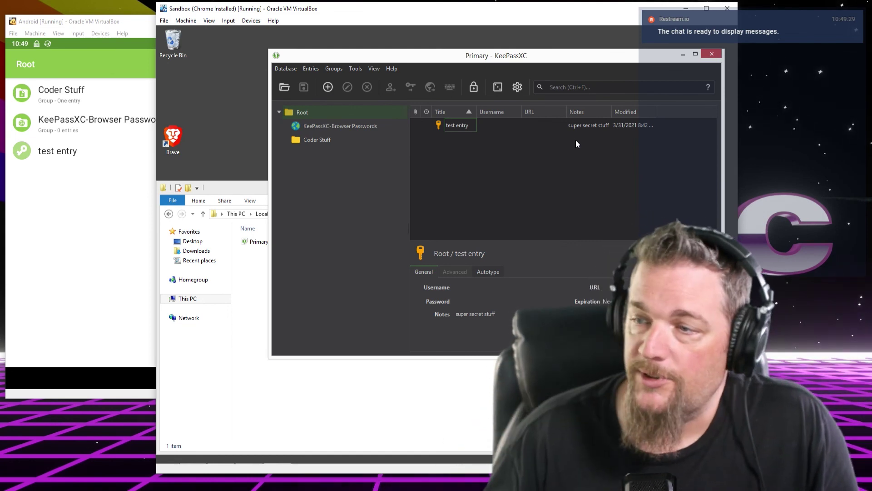
On the Android VM, go Home and open Keepass2Android, then return to the Sandbox desktop
{"action": "left_click", "coordinate": [135, 22]}
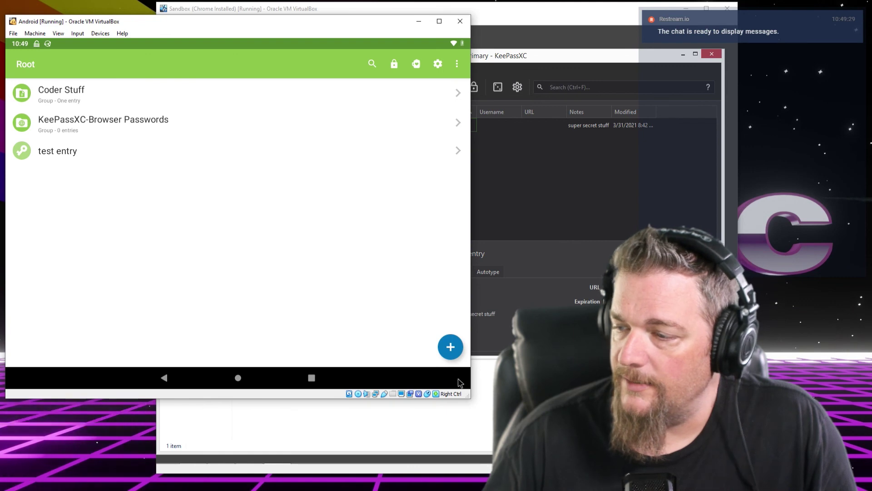
{"action": "left_click", "coordinate": [237, 378]}
{"action": "left_click", "coordinate": [272, 136]}
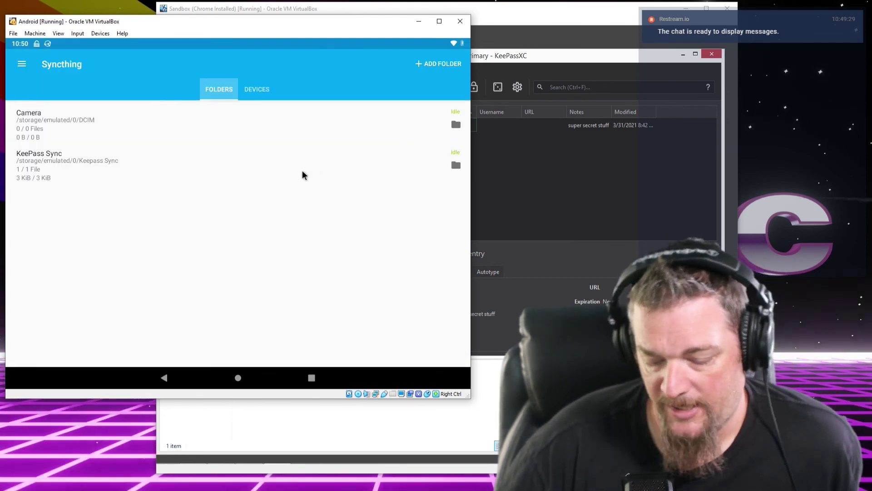
{"action": "left_click", "coordinate": [536, 69]}
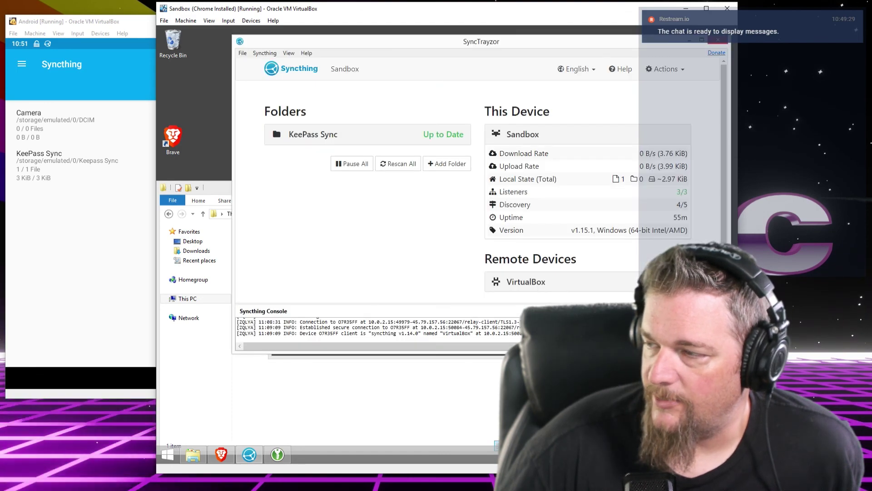
{"action": "left_click", "coordinate": [525, 281]}
{"action": "scroll", "coordinate": [526, 281], "scroll_direction": "down", "scroll_amount": 3}
{"action": "left_click", "coordinate": [665, 233]}
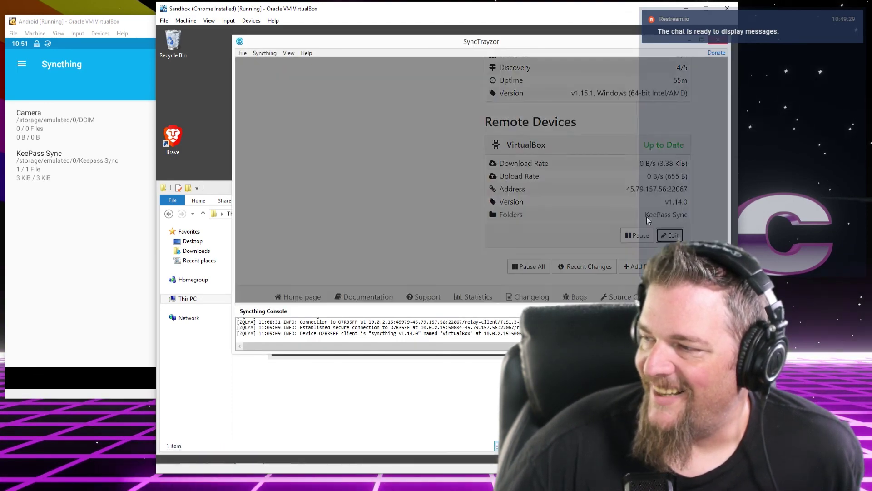
{"action": "left_click", "coordinate": [355, 117]}
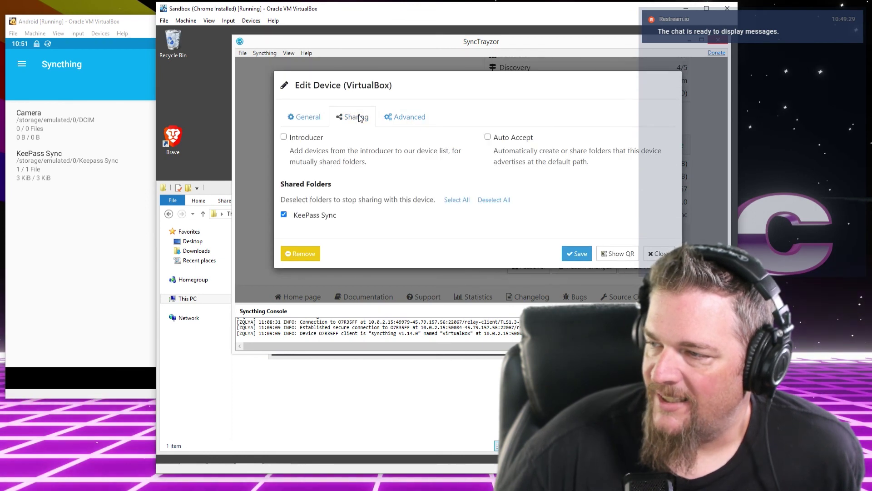
{"action": "left_click", "coordinate": [659, 254]}
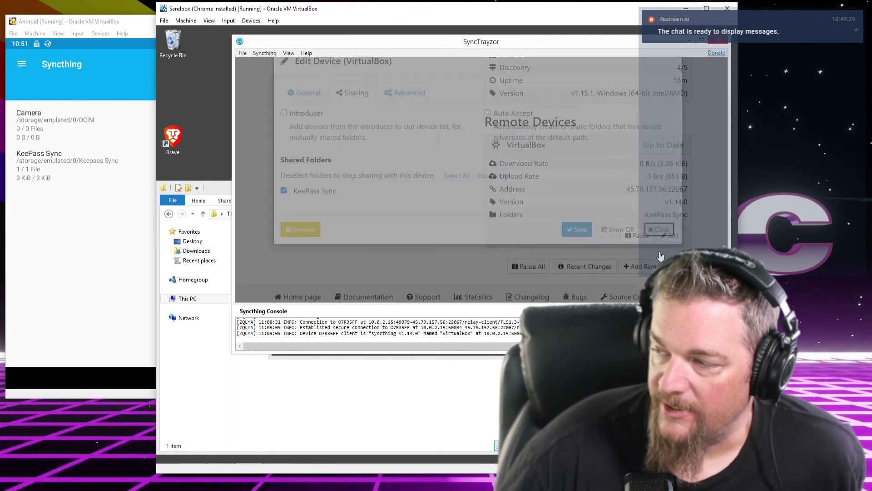
{"action": "scroll", "coordinate": [447, 195], "scroll_direction": "up", "scroll_amount": 3}
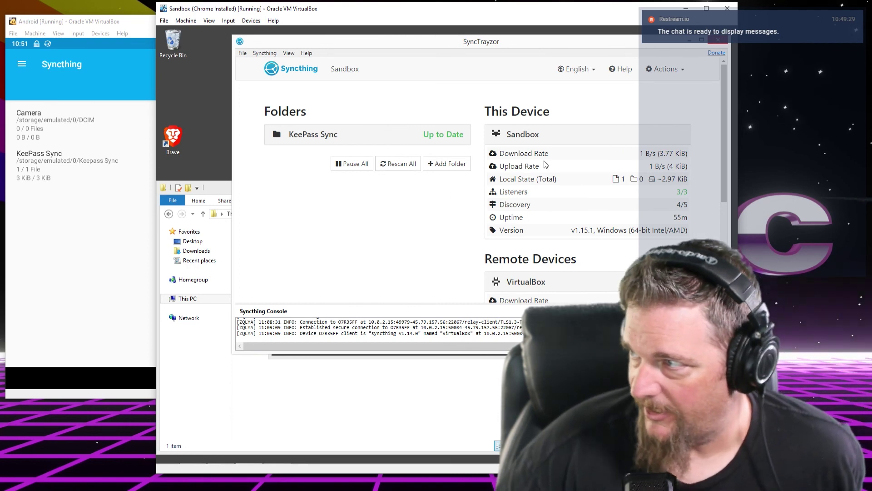
Hide SyncTrayzor and reposition the KeePassXC window on the Sandbox desktop
{"action": "left_click", "coordinate": [717, 40]}
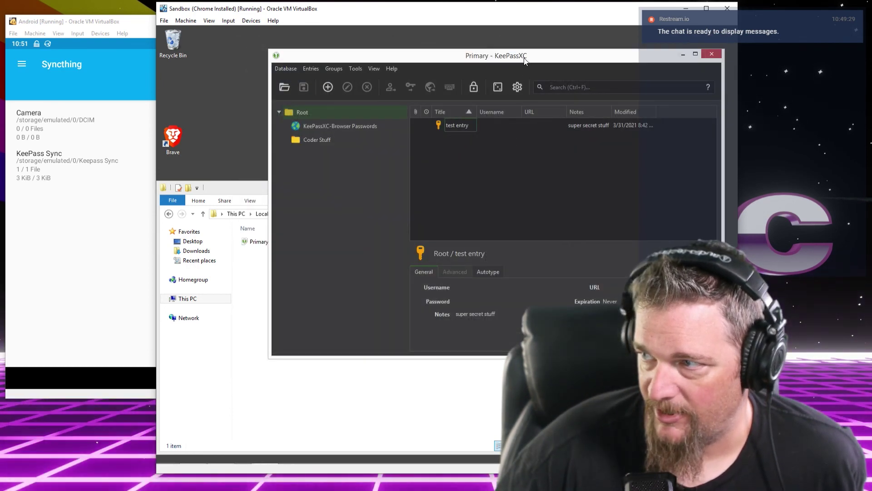
{"action": "left_click_drag", "start_coordinate": [528, 56], "coordinate": [532, 41]}
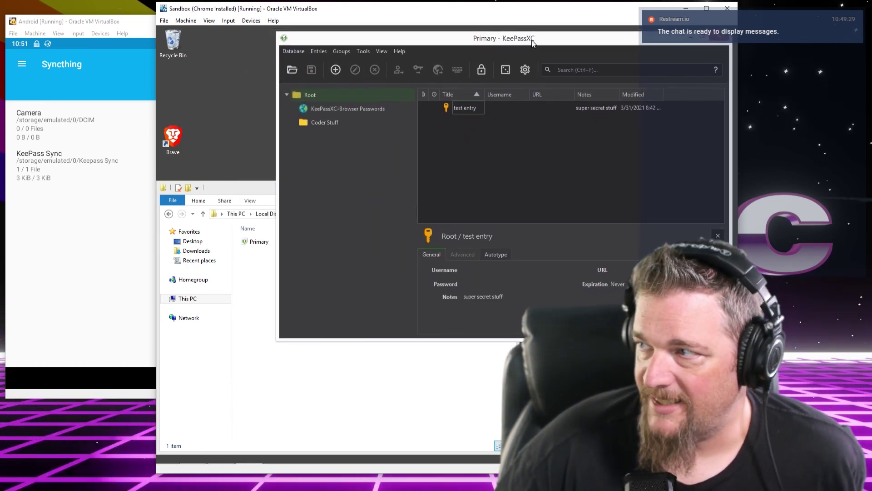
{"action": "mouse_move", "coordinate": [511, 40]}
{"action": "left_mouse_down"}
{"action": "mouse_move", "coordinate": [498, 55]}
{"action": "mouse_move", "coordinate": [507, 42]}
{"action": "left_mouse_up"}
{"action": "left_click", "coordinate": [132, 23]}
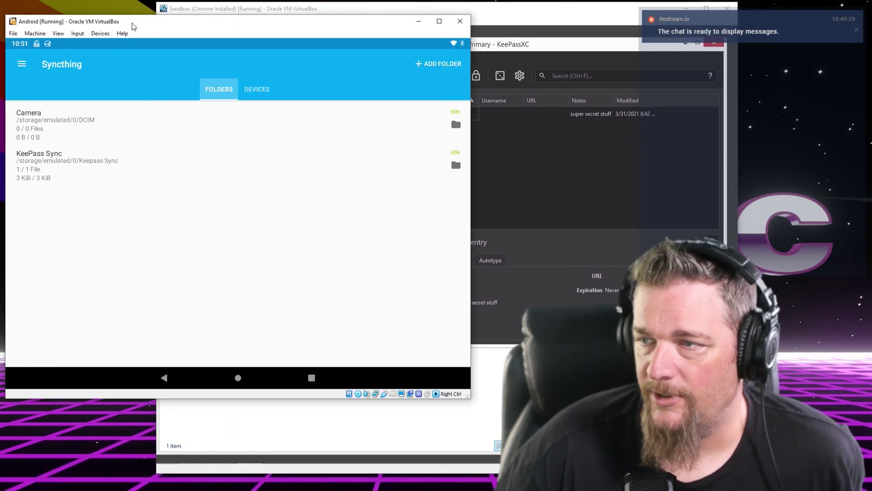
{"action": "left_click", "coordinate": [328, 458]}
Connect the KeePassXC-Browser extension in Brave to Primary, then return the phone to its home screen
{"action": "mouse_move", "coordinate": [260, 462]}
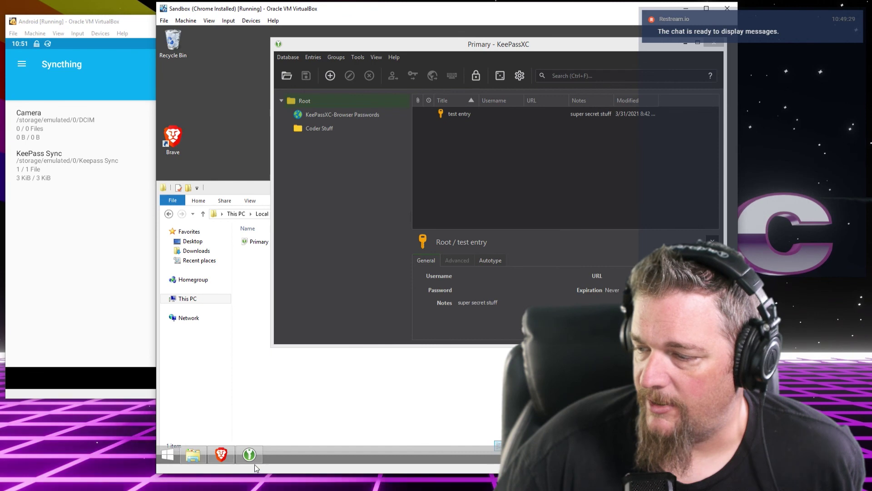
{"action": "left_click", "coordinate": [213, 458]}
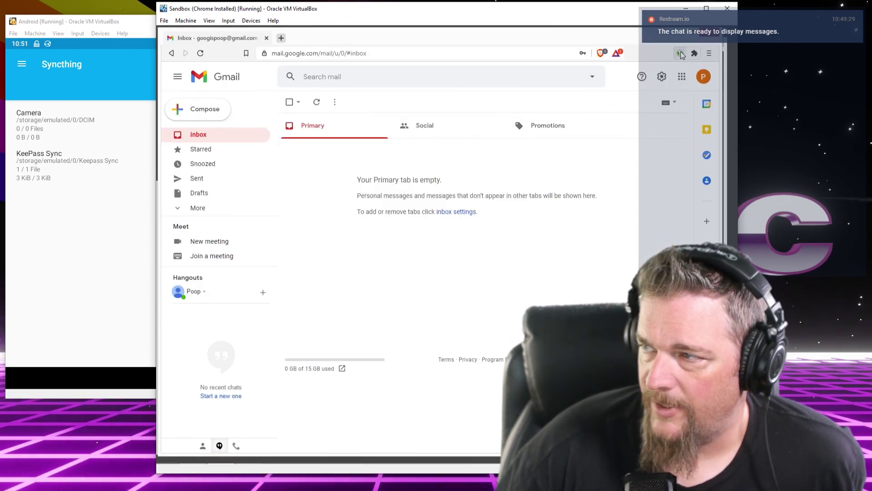
{"action": "left_click", "coordinate": [681, 54]}
{"action": "left_click", "coordinate": [658, 55]}
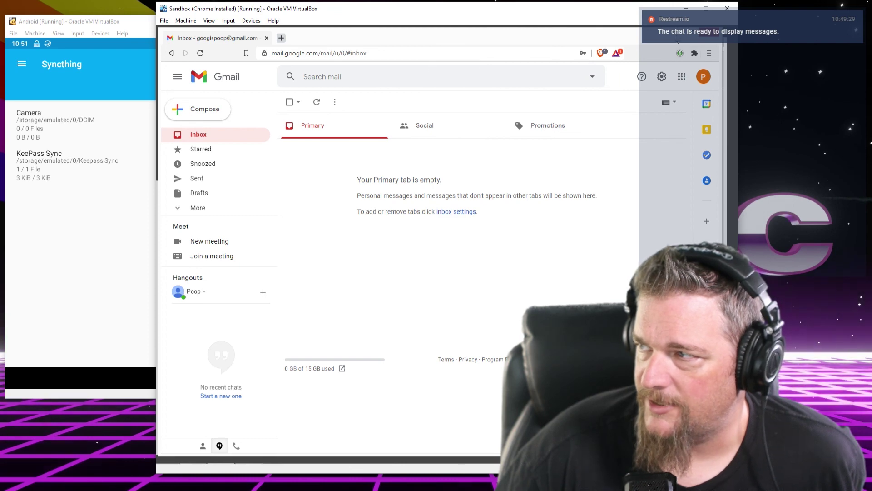
{"action": "left_click", "coordinate": [677, 39]}
{"action": "left_click", "coordinate": [111, 205]}
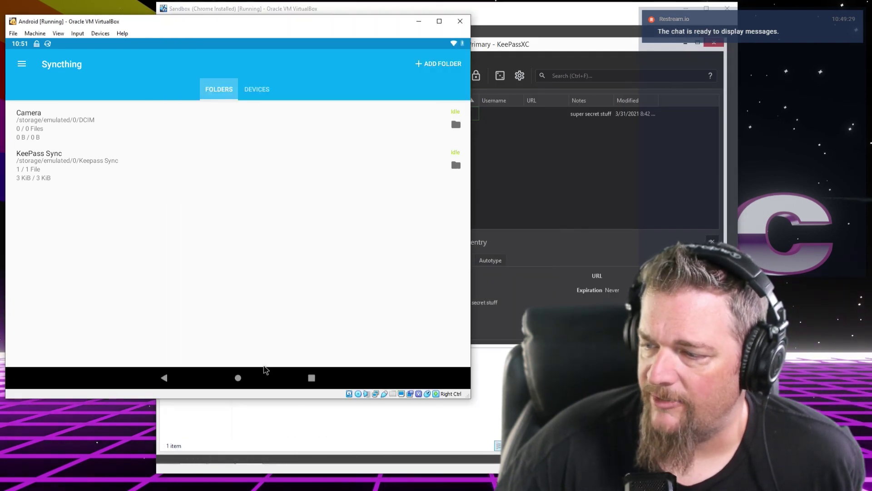
{"action": "left_click", "coordinate": [238, 378]}
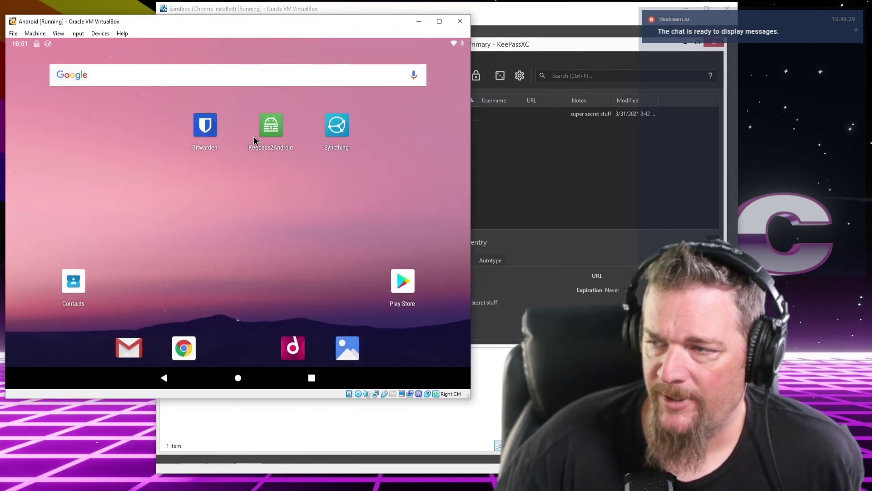